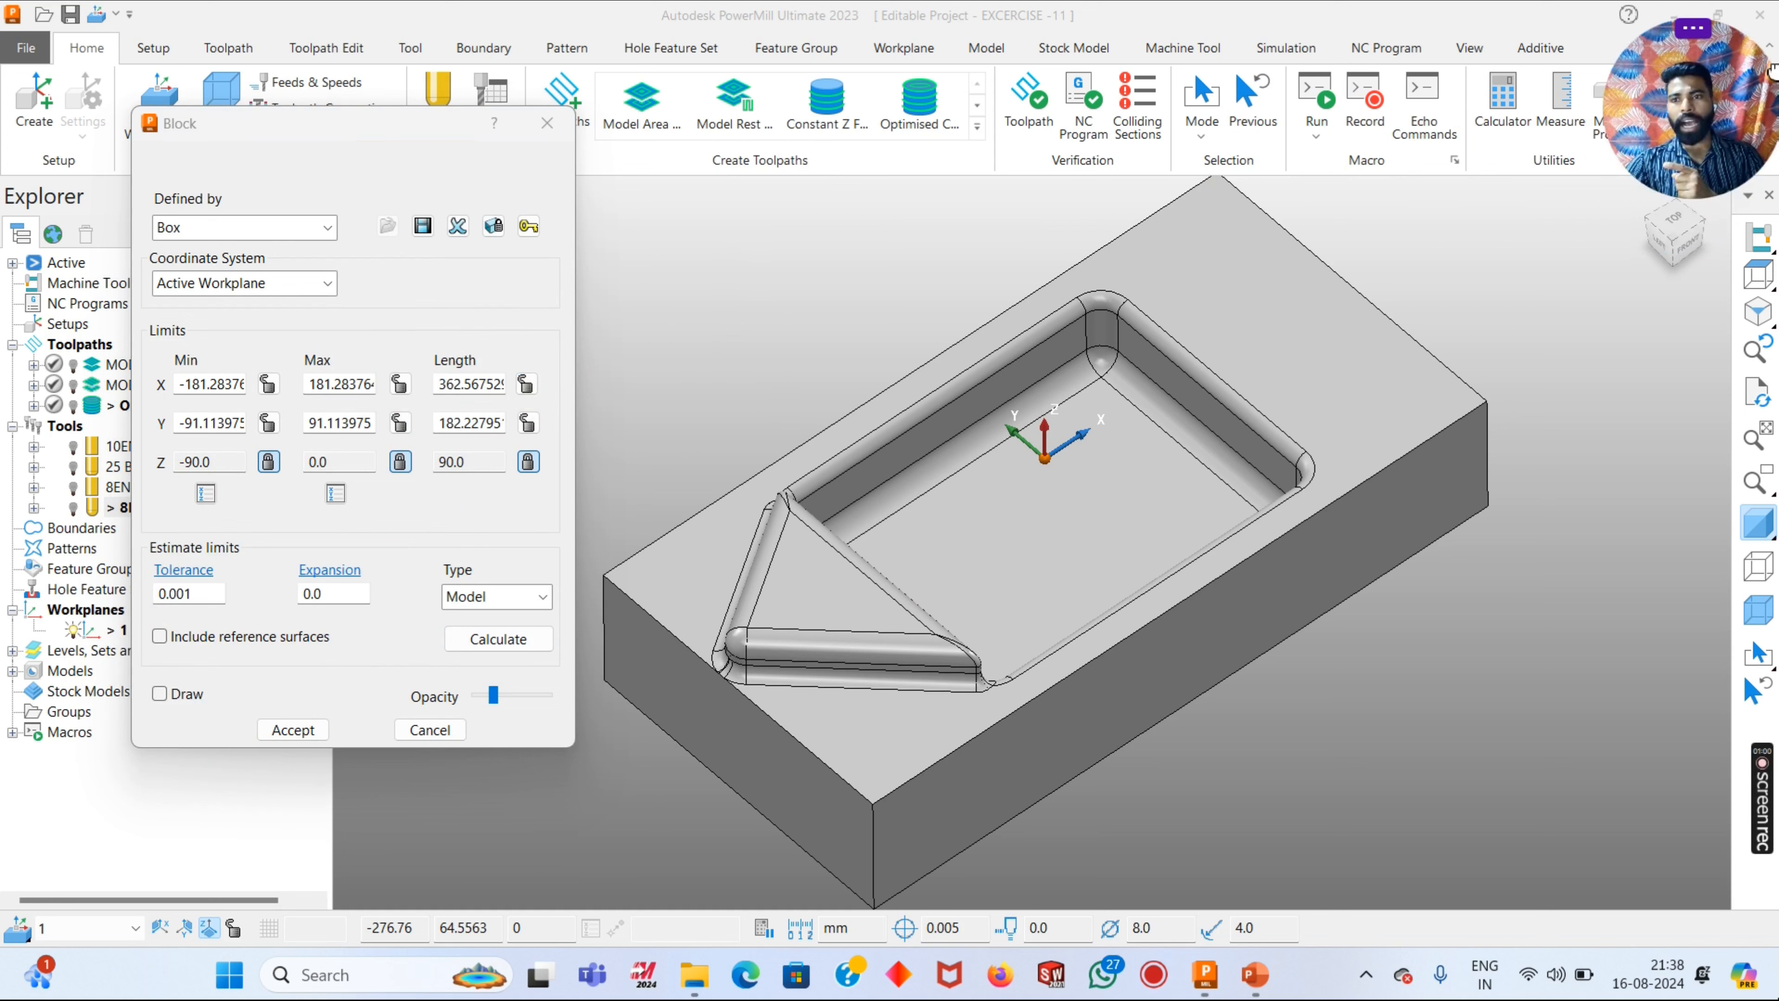
- Close the Block settings and examine the part's pocket, triangular boss and corner fillets from several angles, finishing in an isometric view
drag(1658, 148, 1069, 129)
click(545, 126)
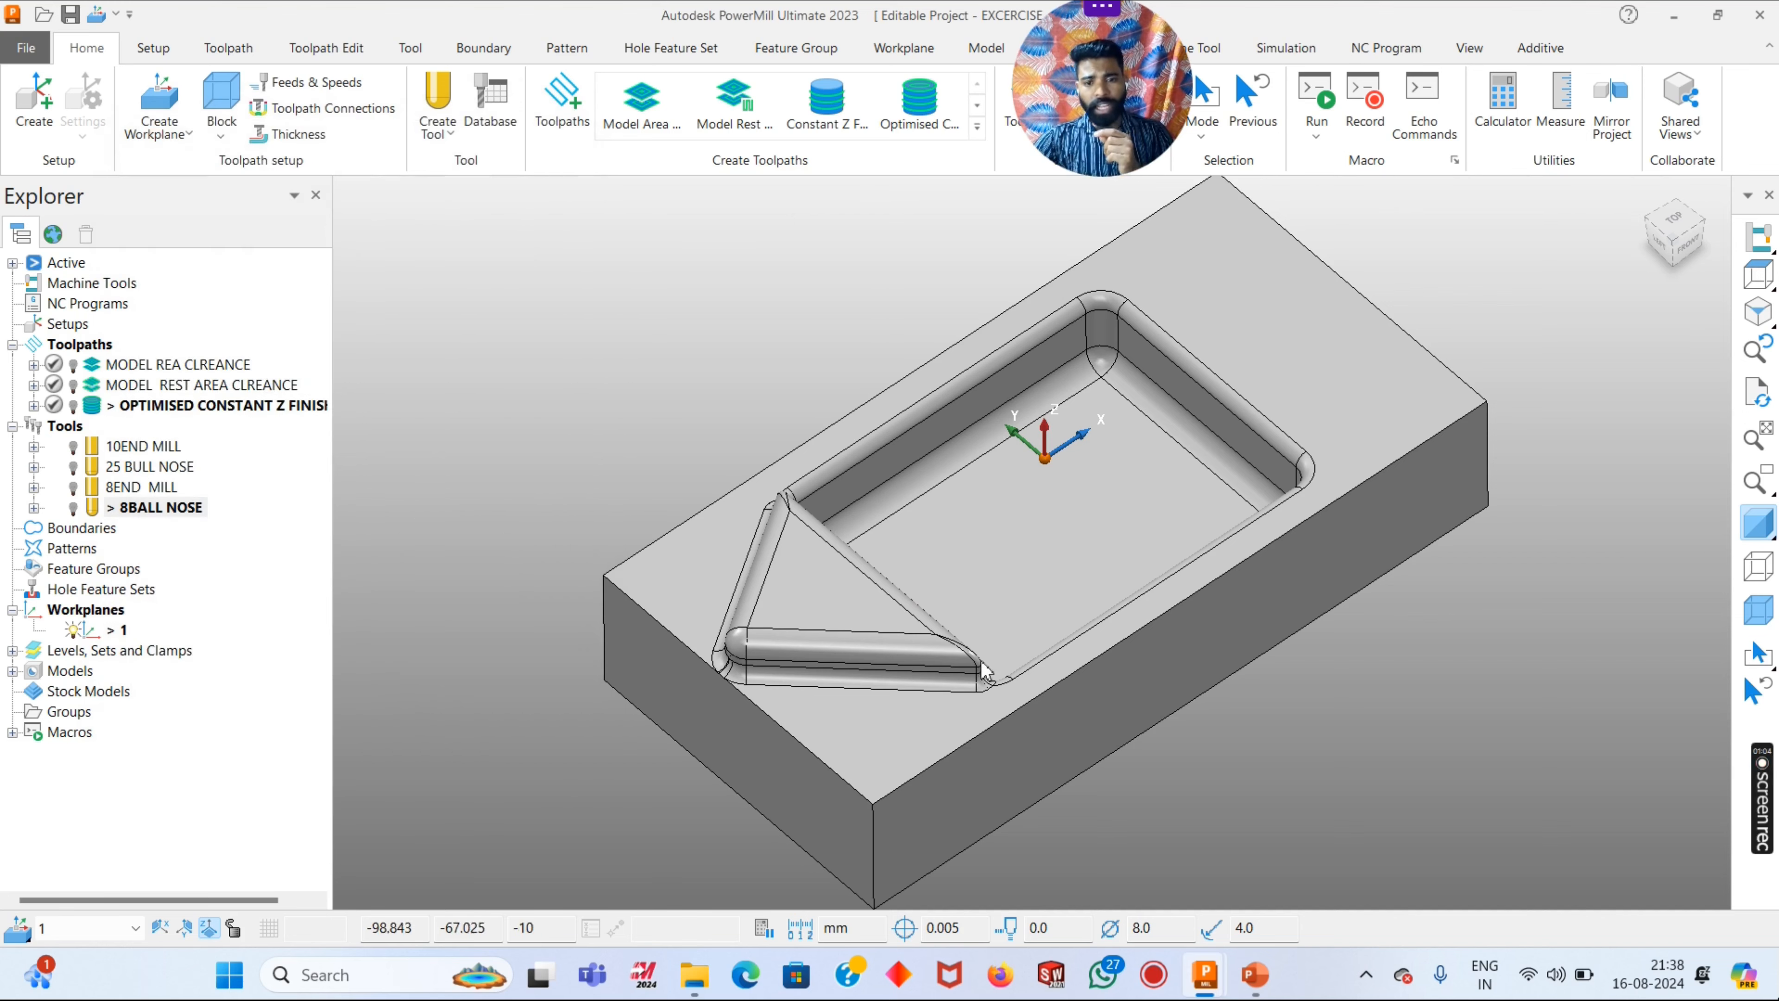
middle_drag(819, 741, 770, 522)
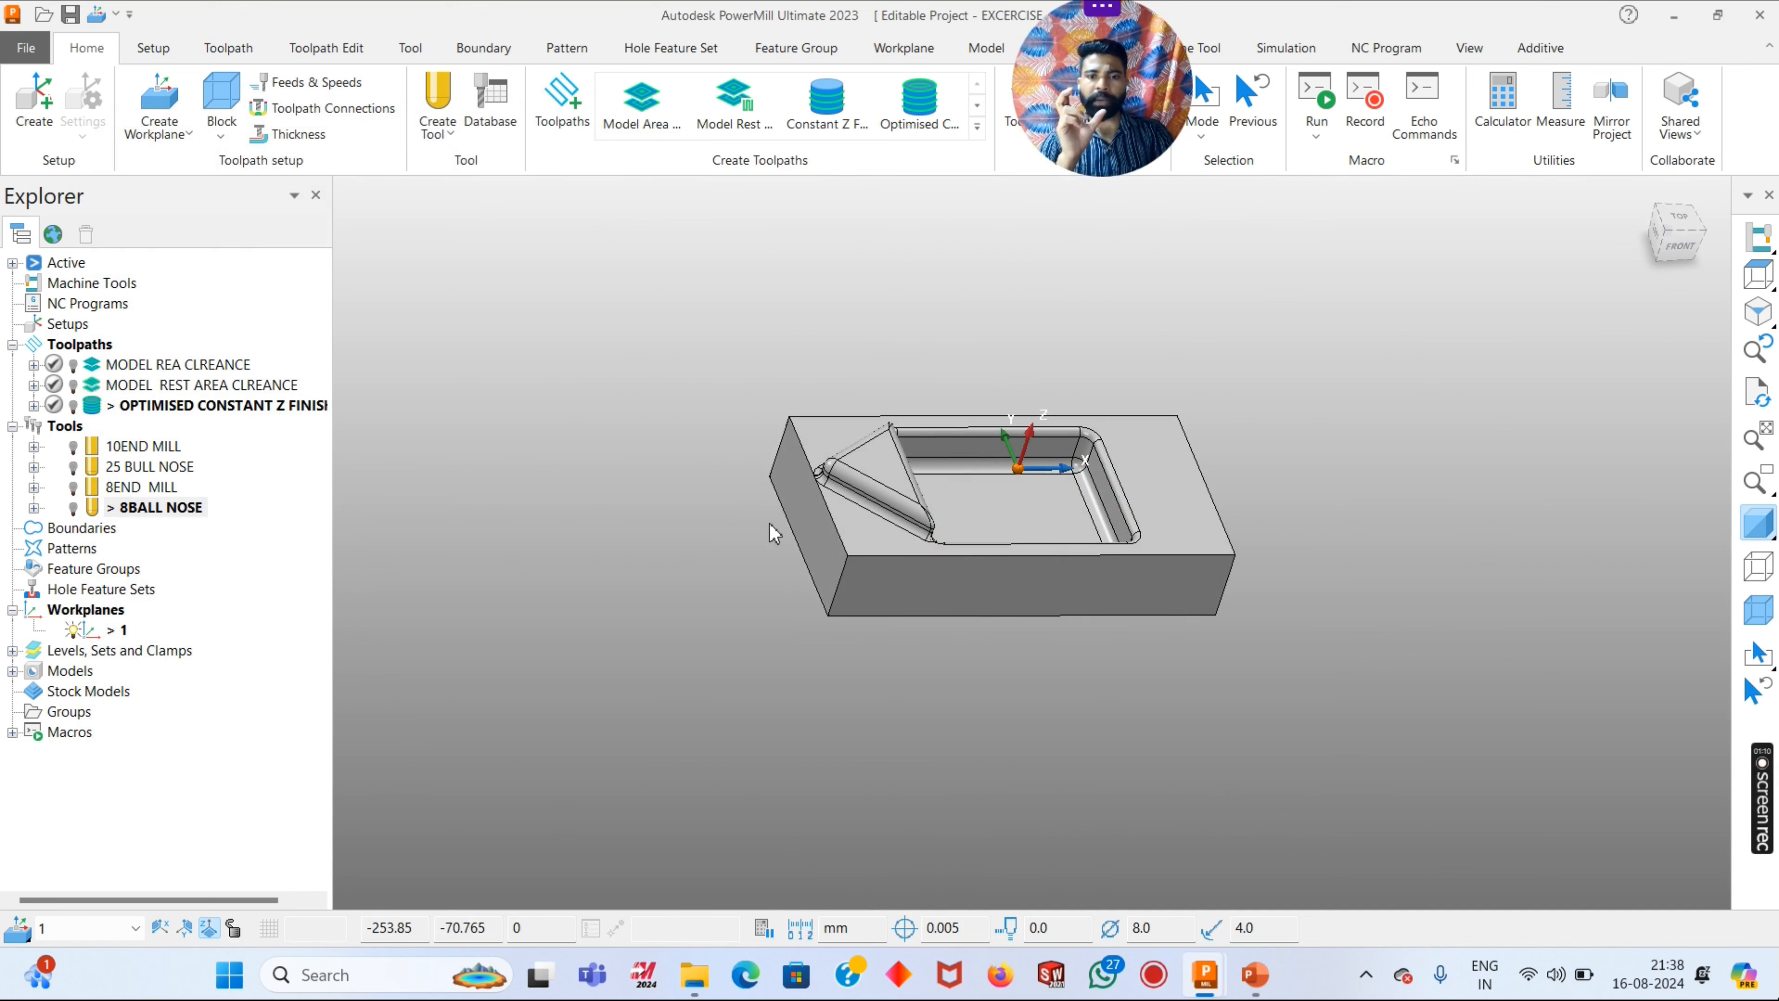
scroll(929, 505, up, 5)
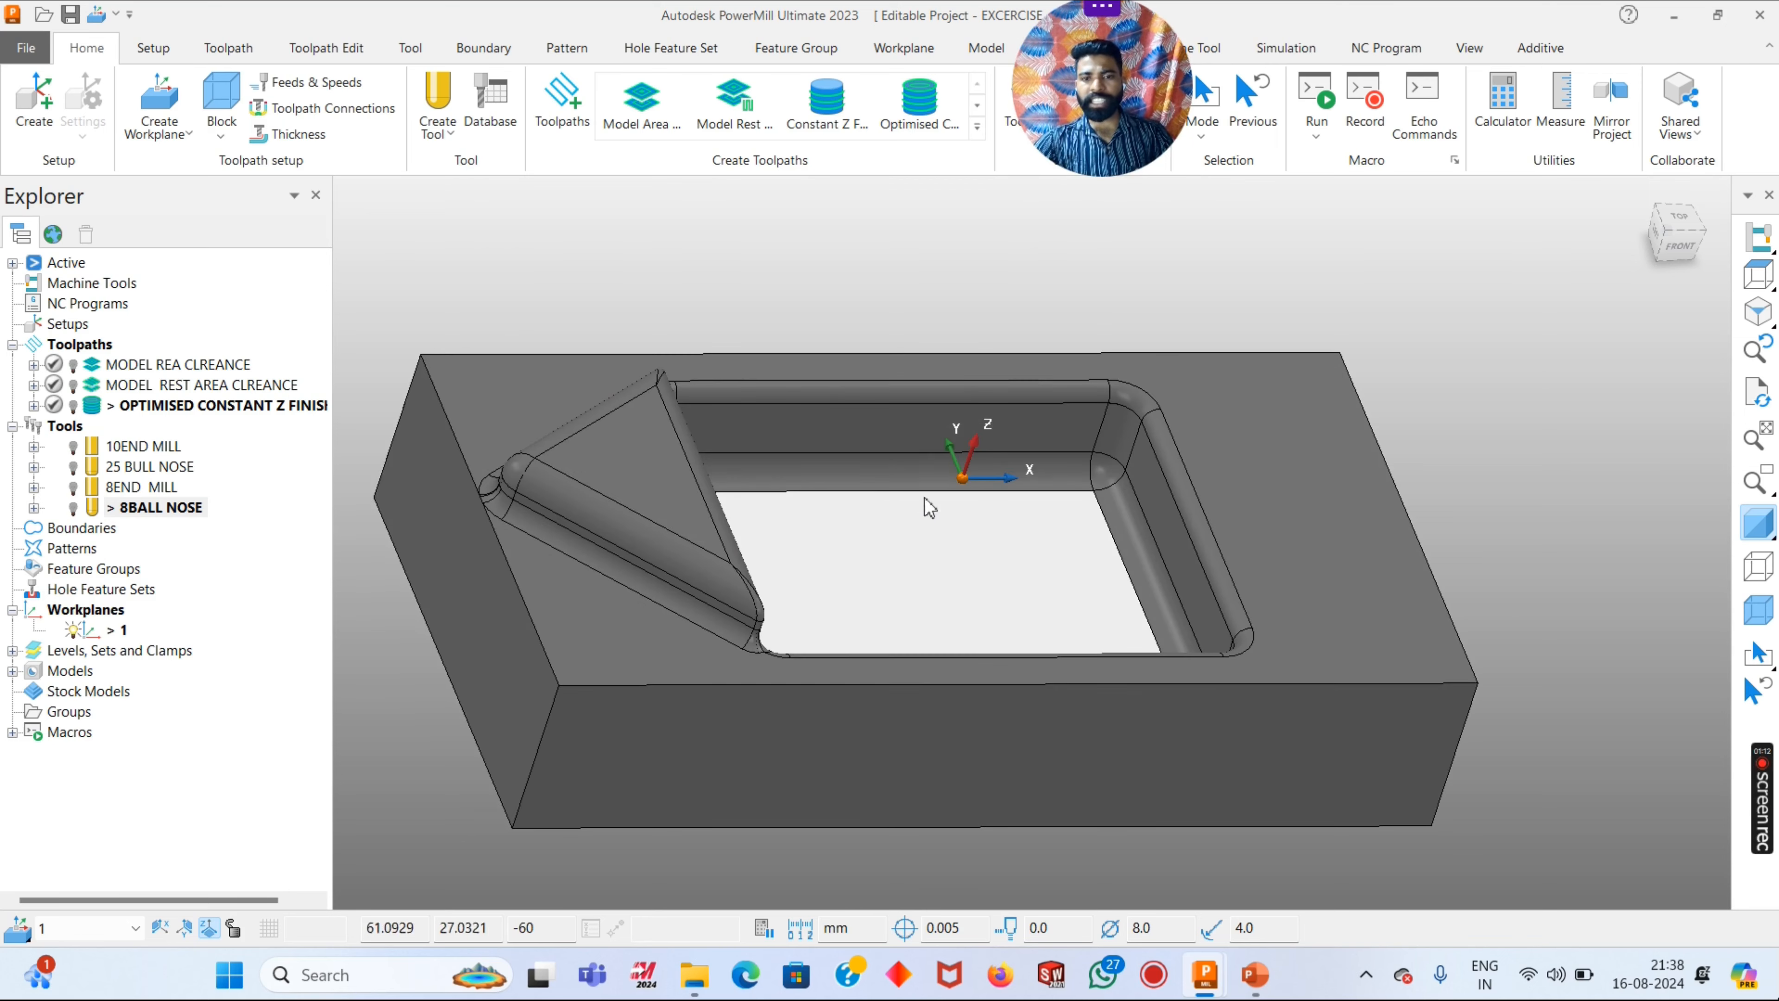
middle_drag(929, 506, 770, 322)
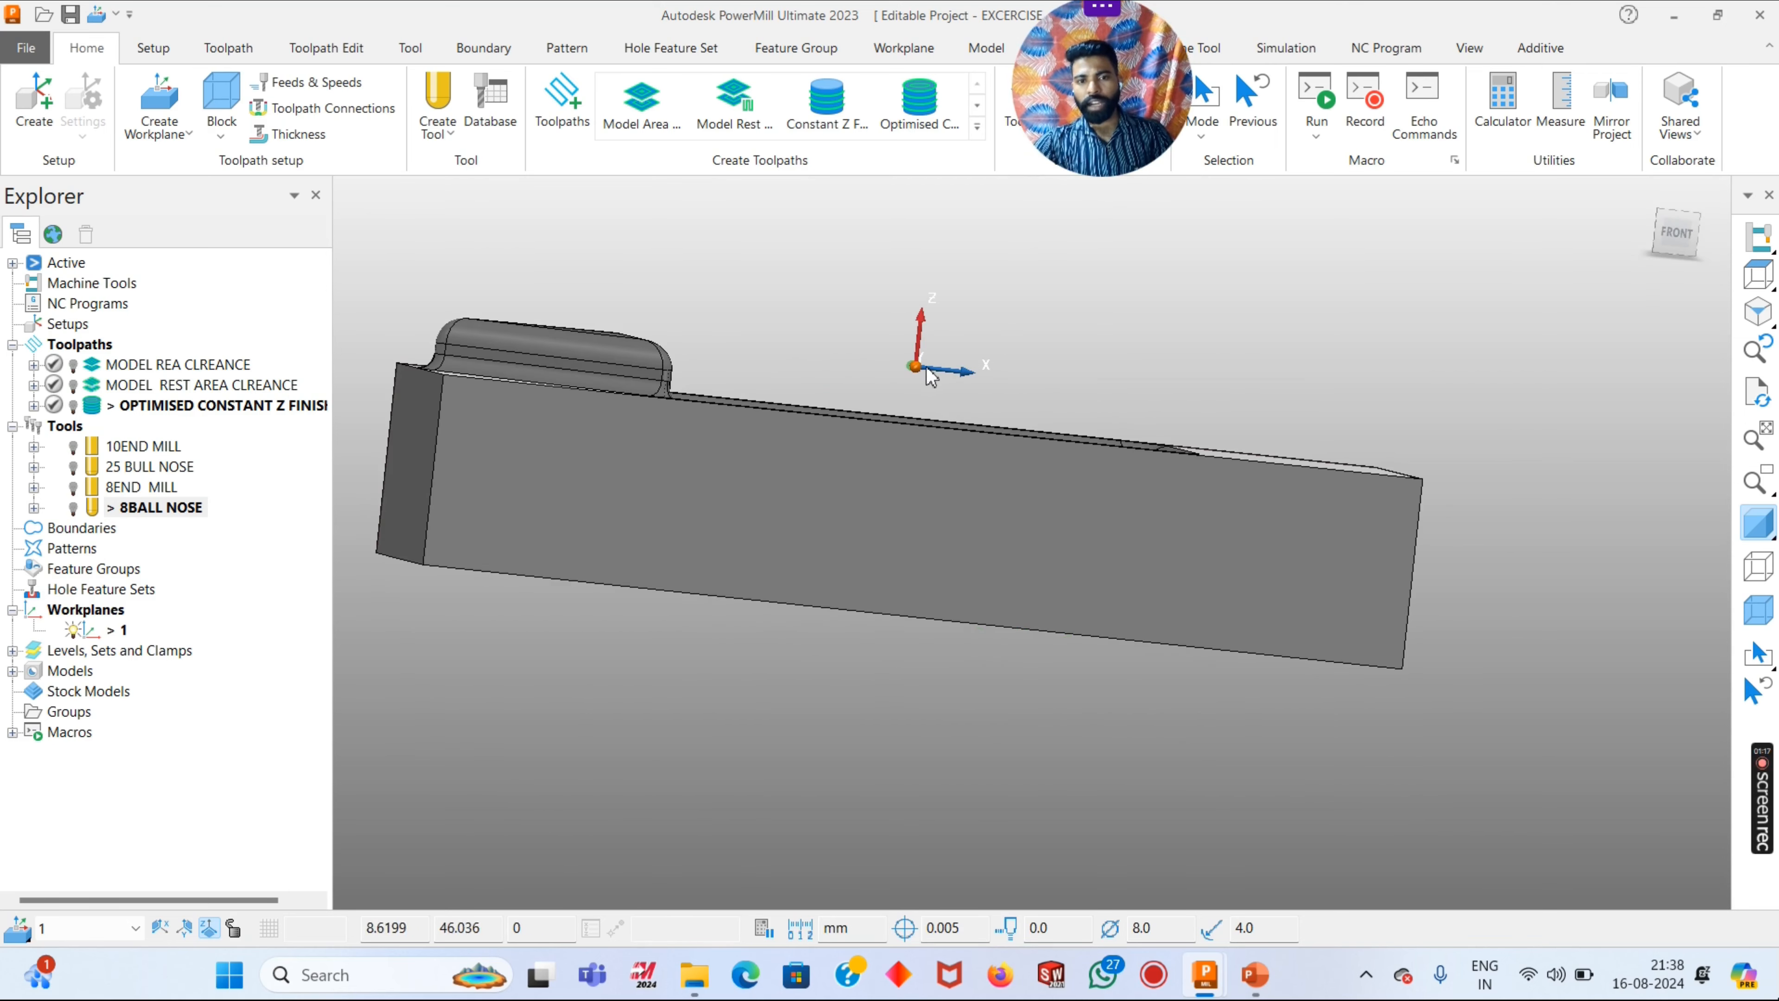
middle_drag(996, 398, 1028, 544)
scroll(1027, 545, up, 1)
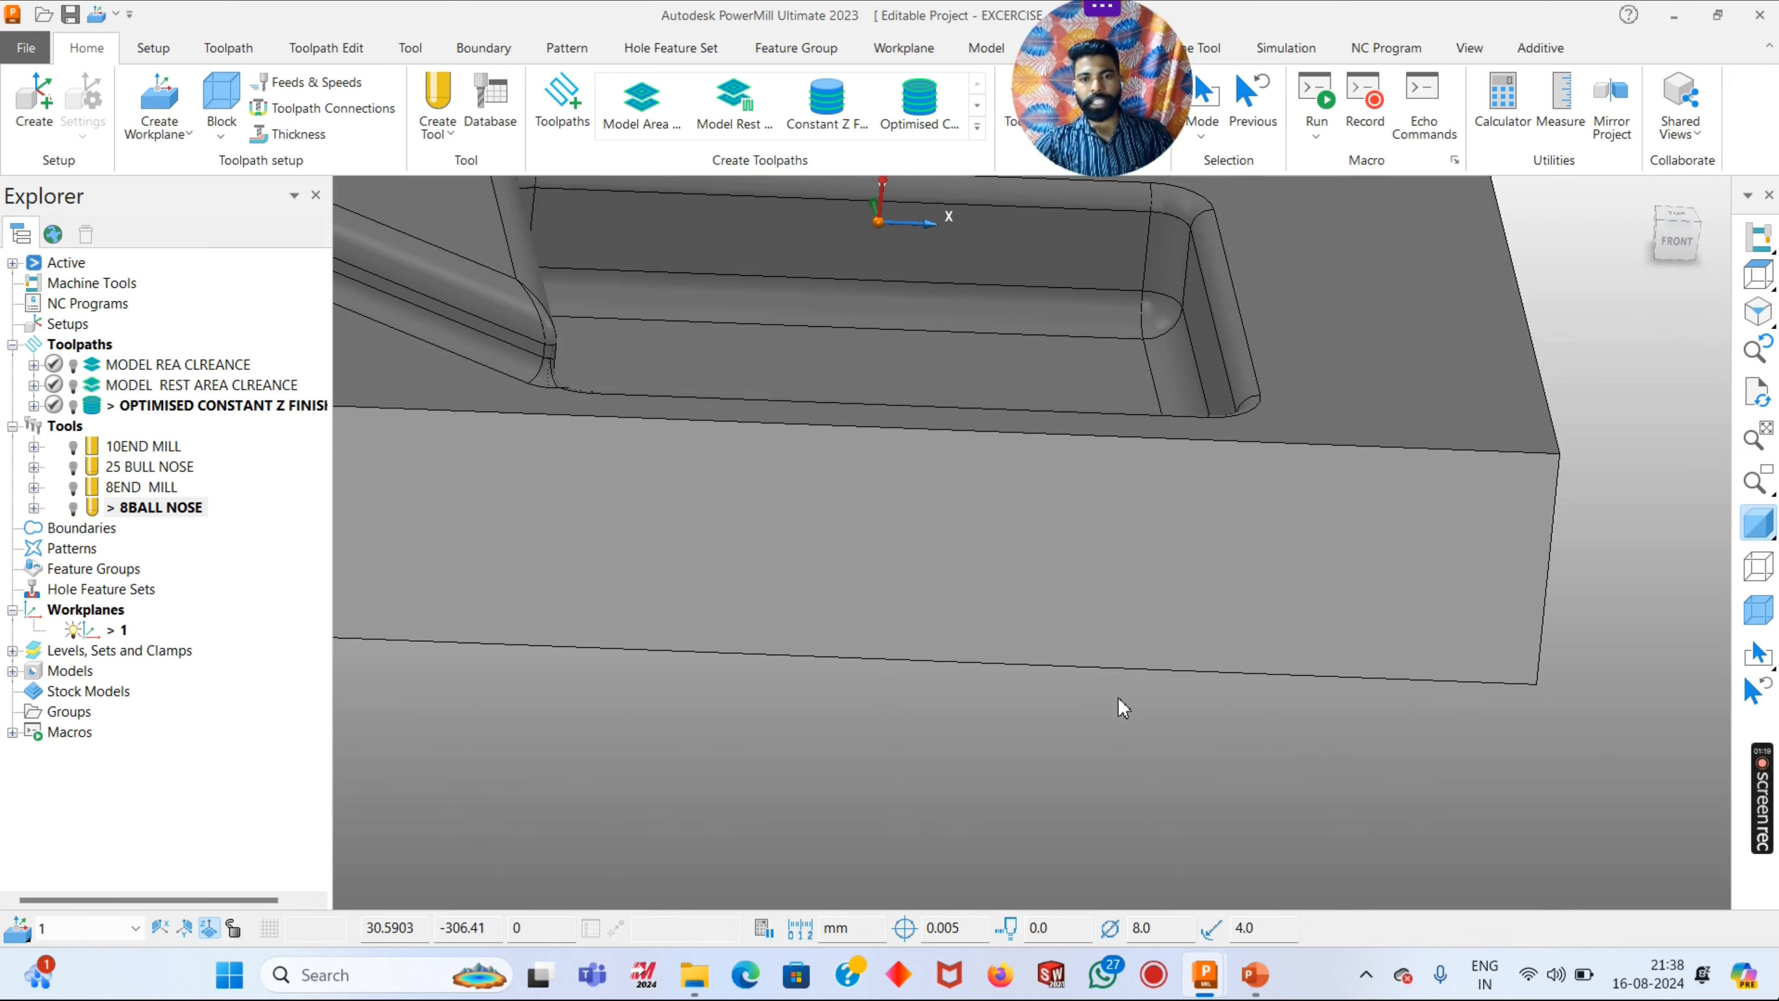
scroll(1120, 706, down, 3)
middle_drag(1008, 801, 1295, 494)
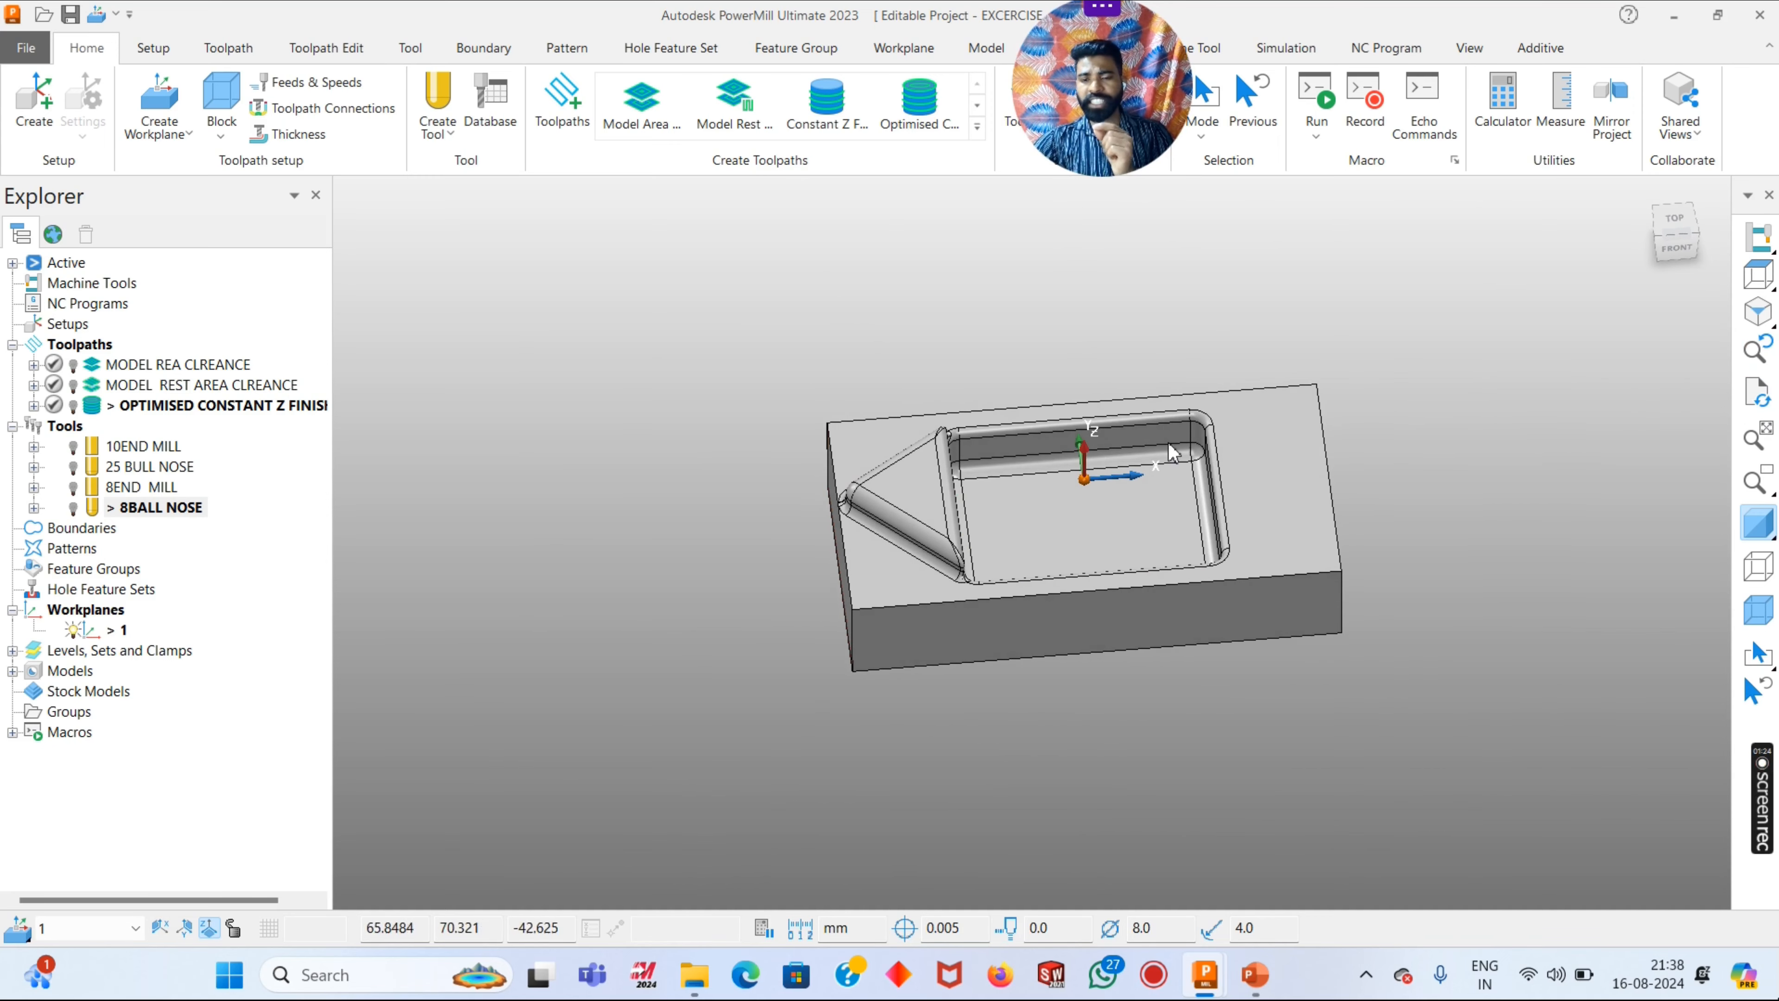
scroll(1191, 455, up, 3)
scroll(1203, 517, up, 5)
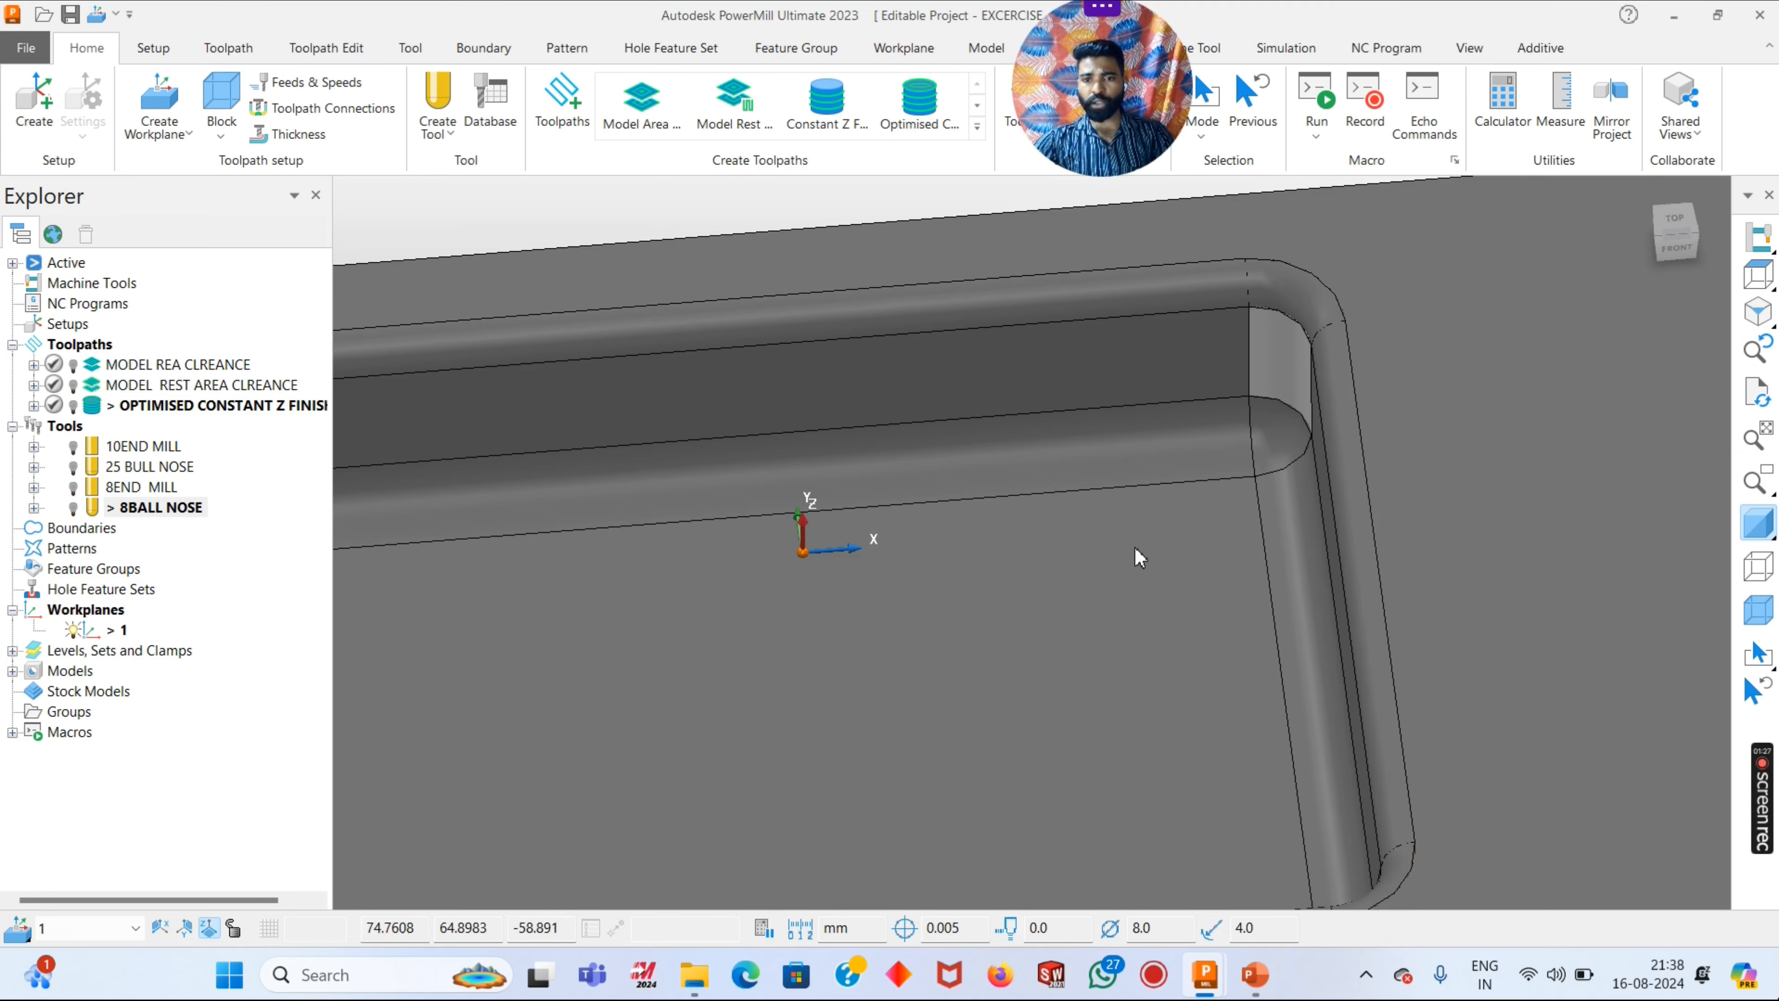
scroll(1191, 522, down, 5)
scroll(699, 377, down, 3)
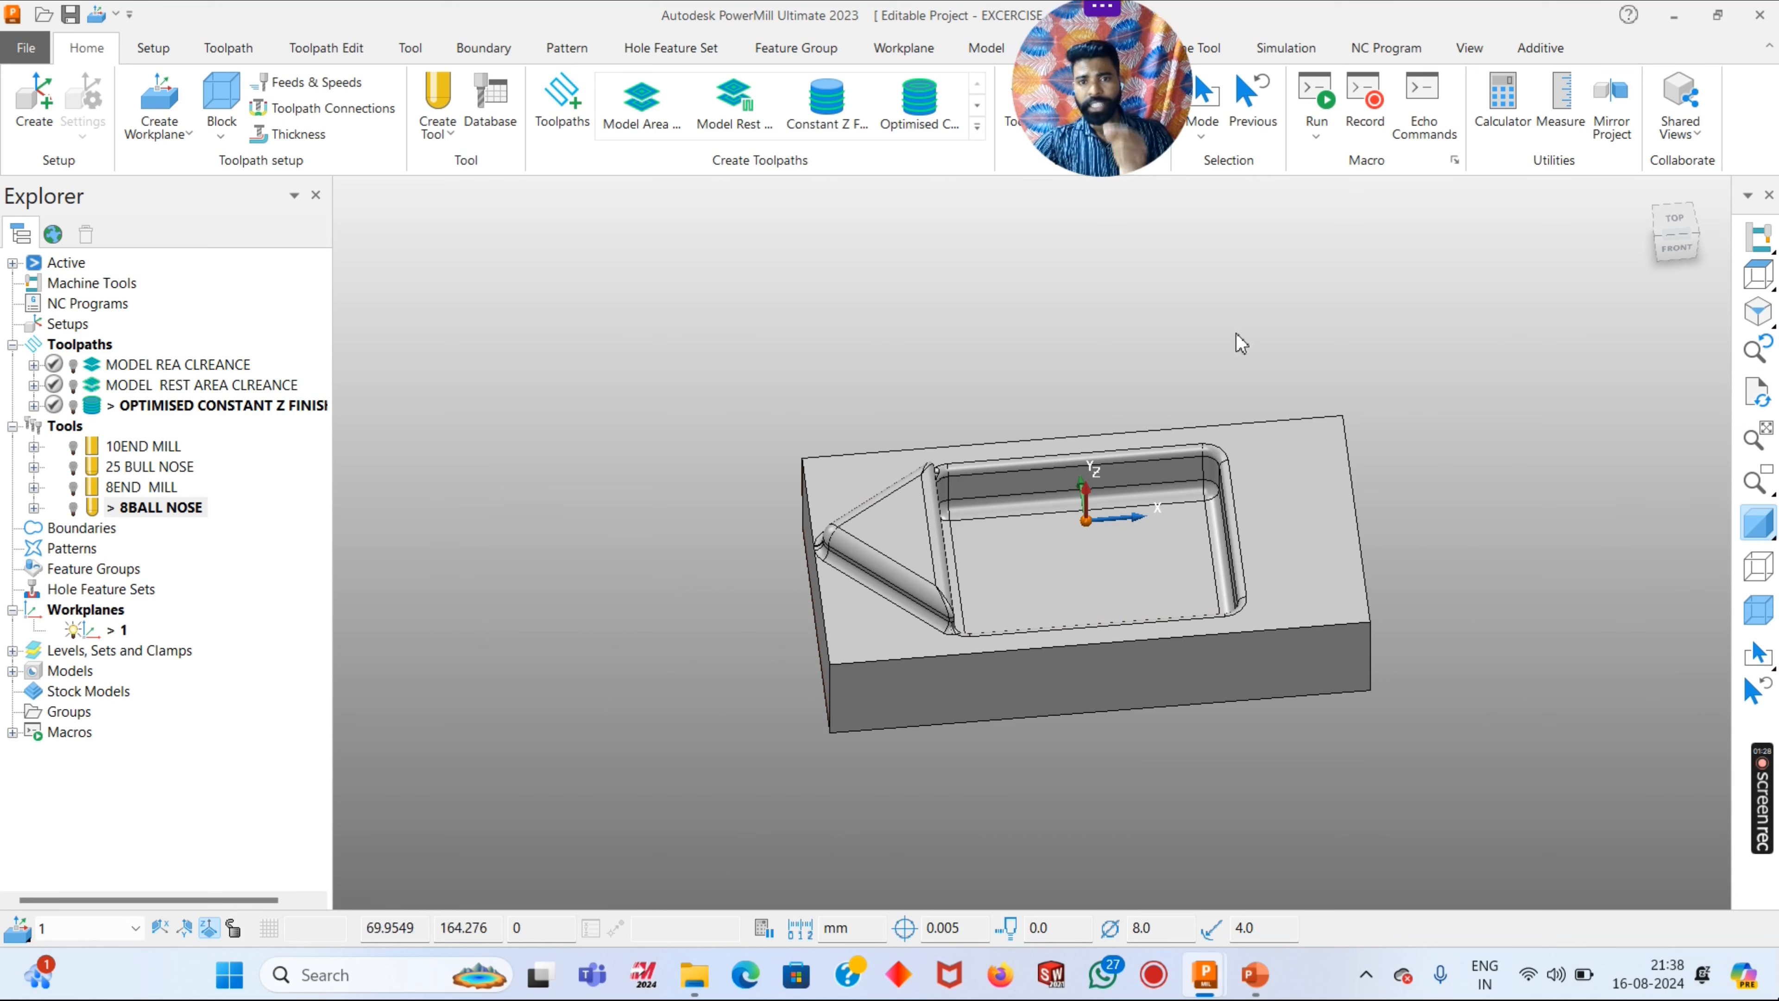
click(1756, 438)
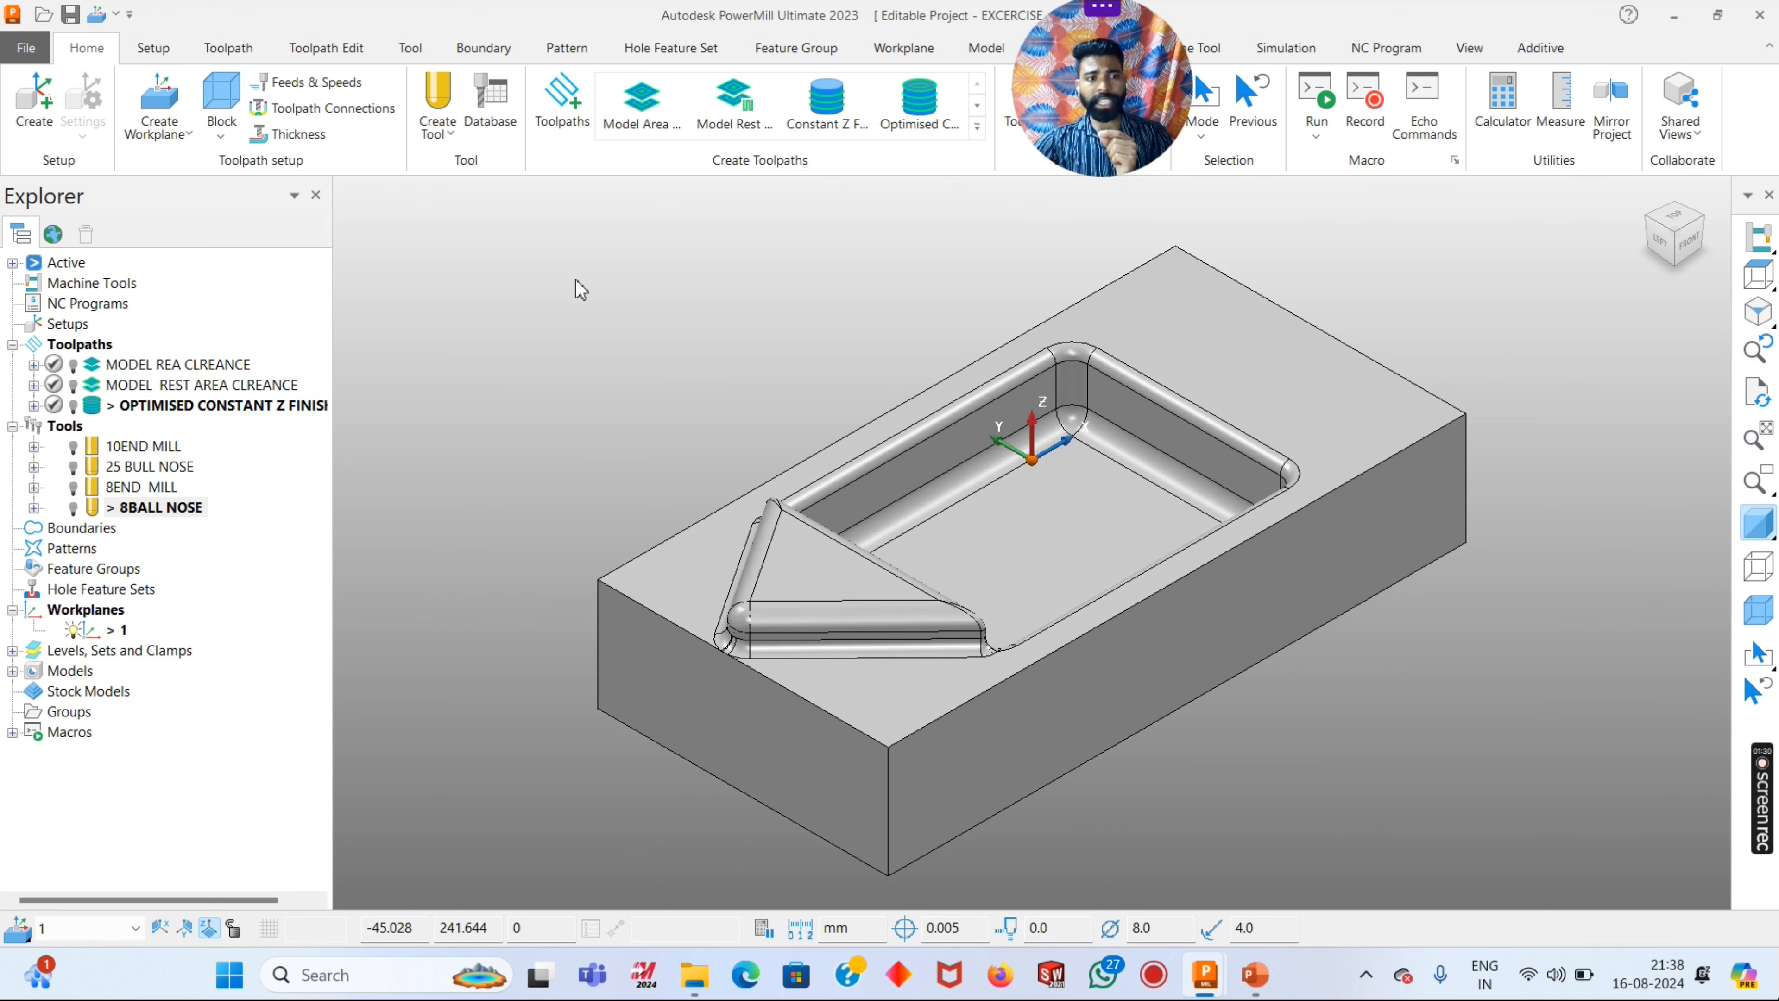
- Shade the model by minimum radius and inspect the pocket and the triangular boss fillets
mouse_move(58, 395)
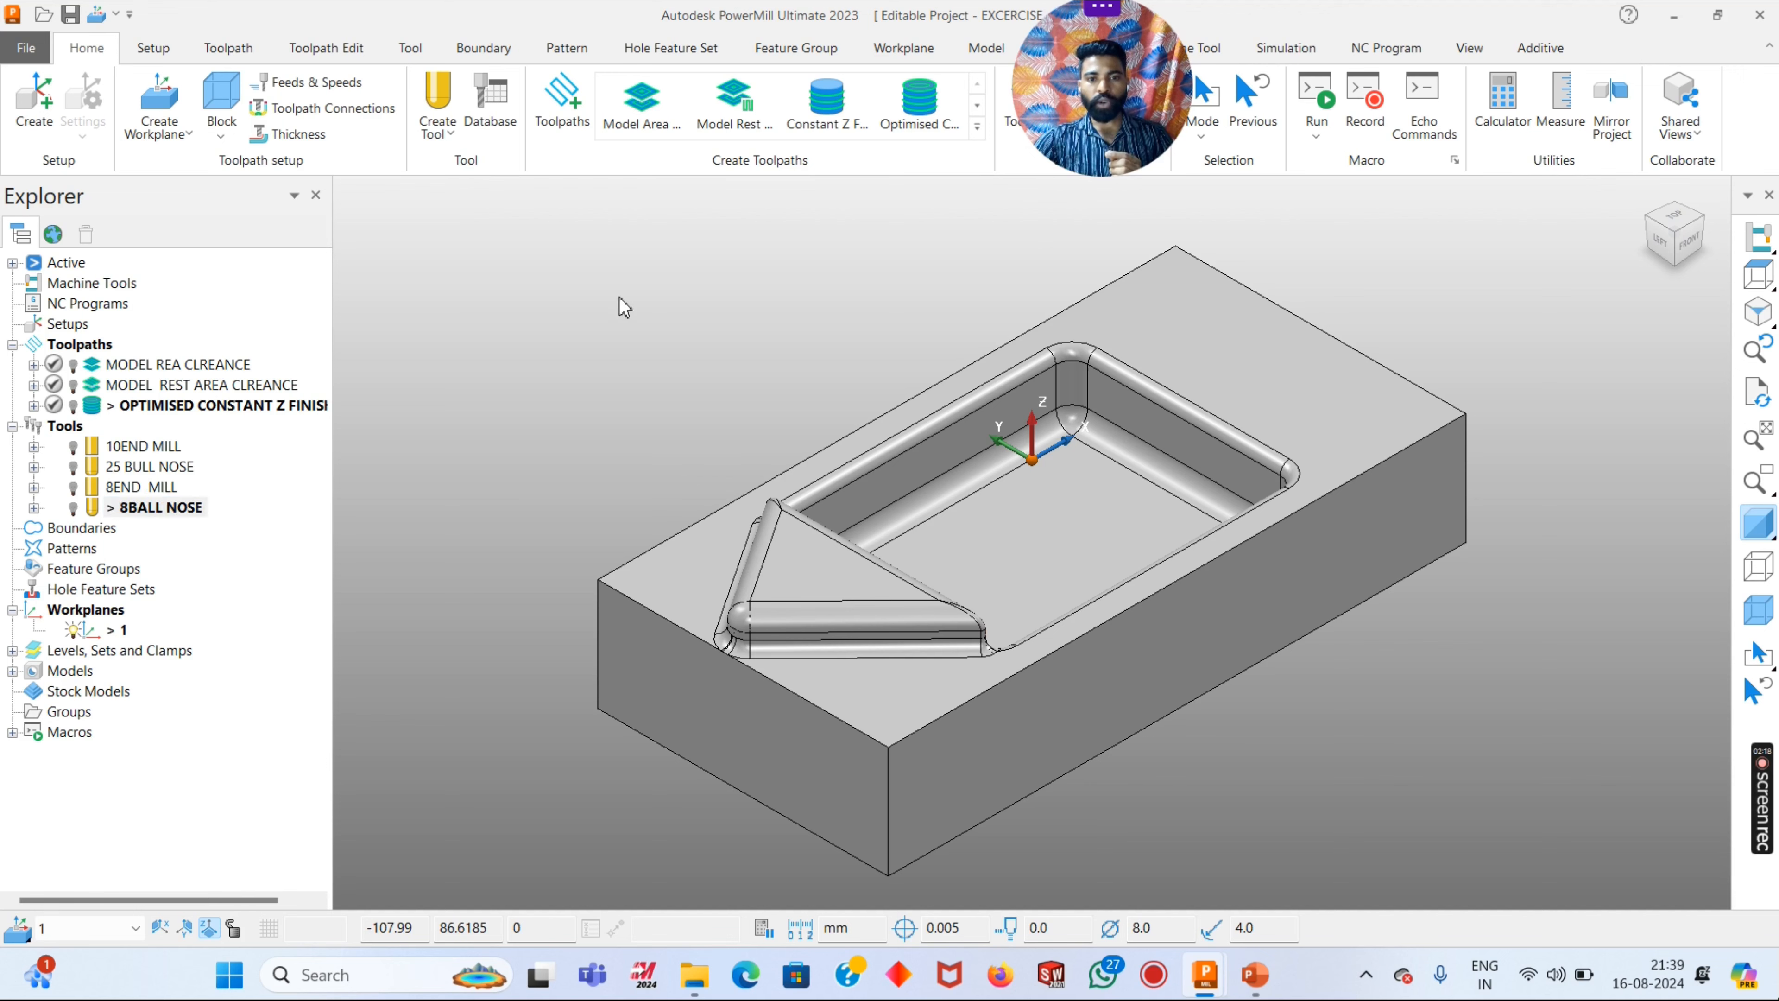
middle_drag(893, 417, 1183, 511)
mouse_move(1754, 520)
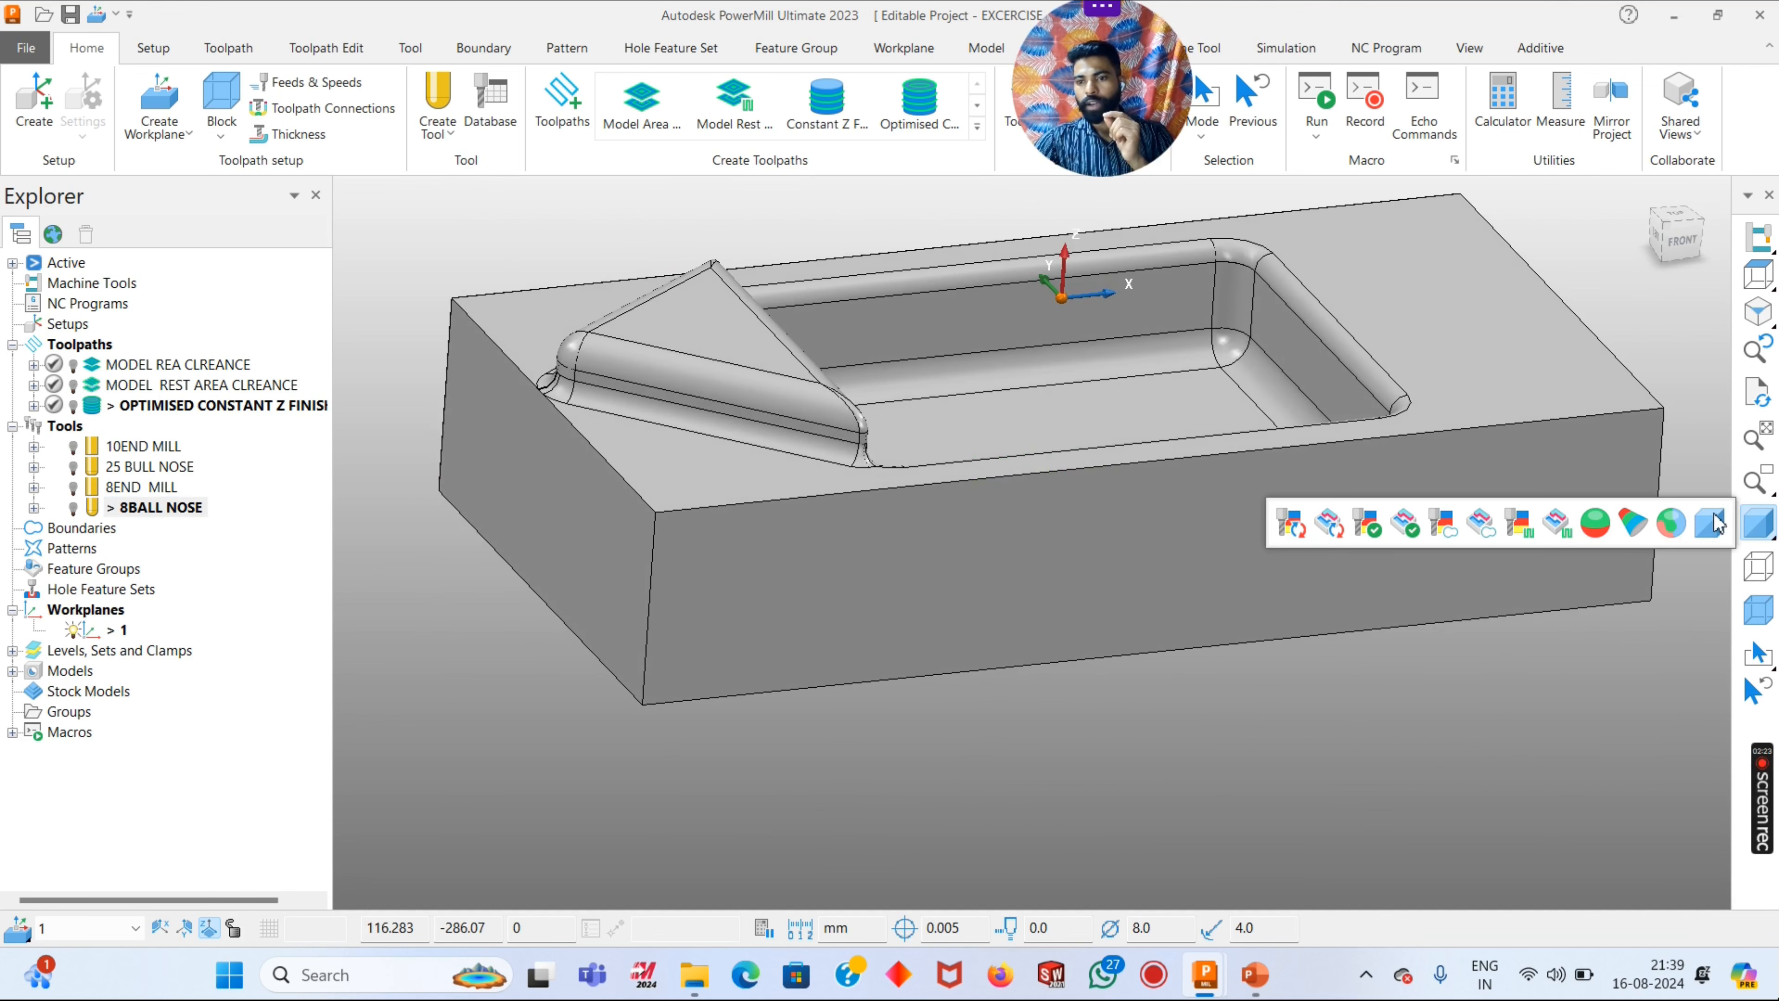
click(1632, 522)
middle_drag(918, 609, 928, 597)
scroll(1057, 413, up, 3)
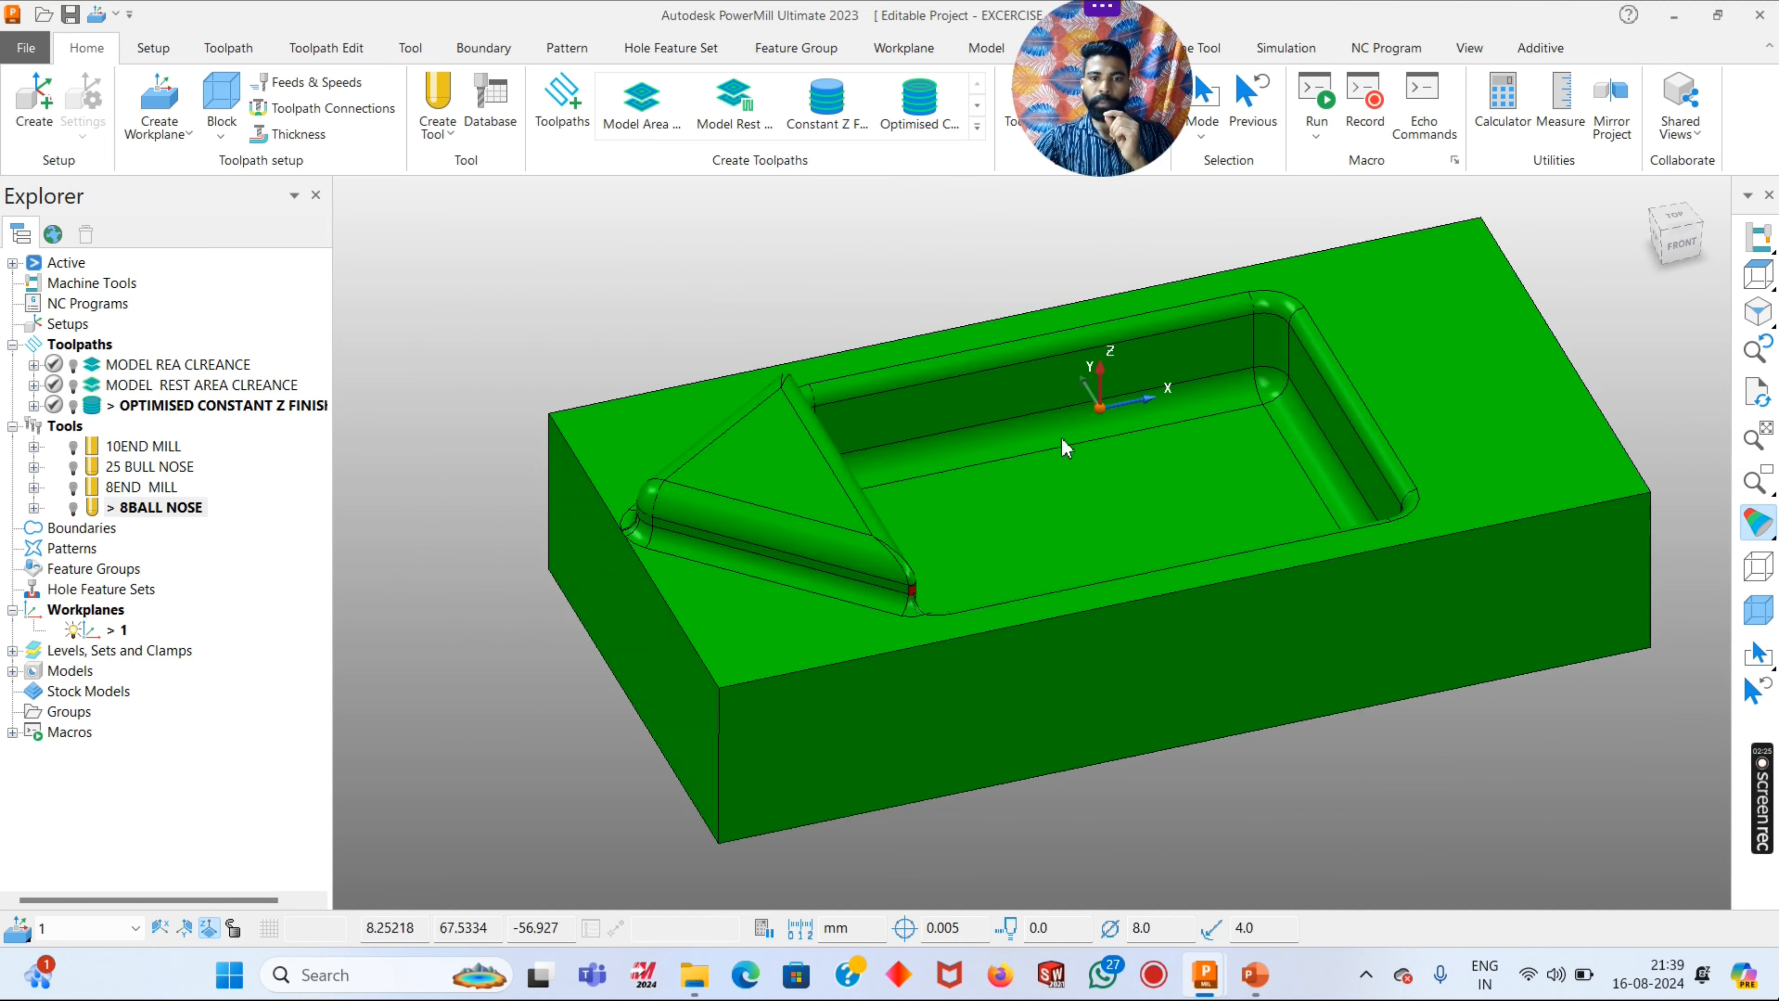
middle_drag(1061, 443, 1158, 563)
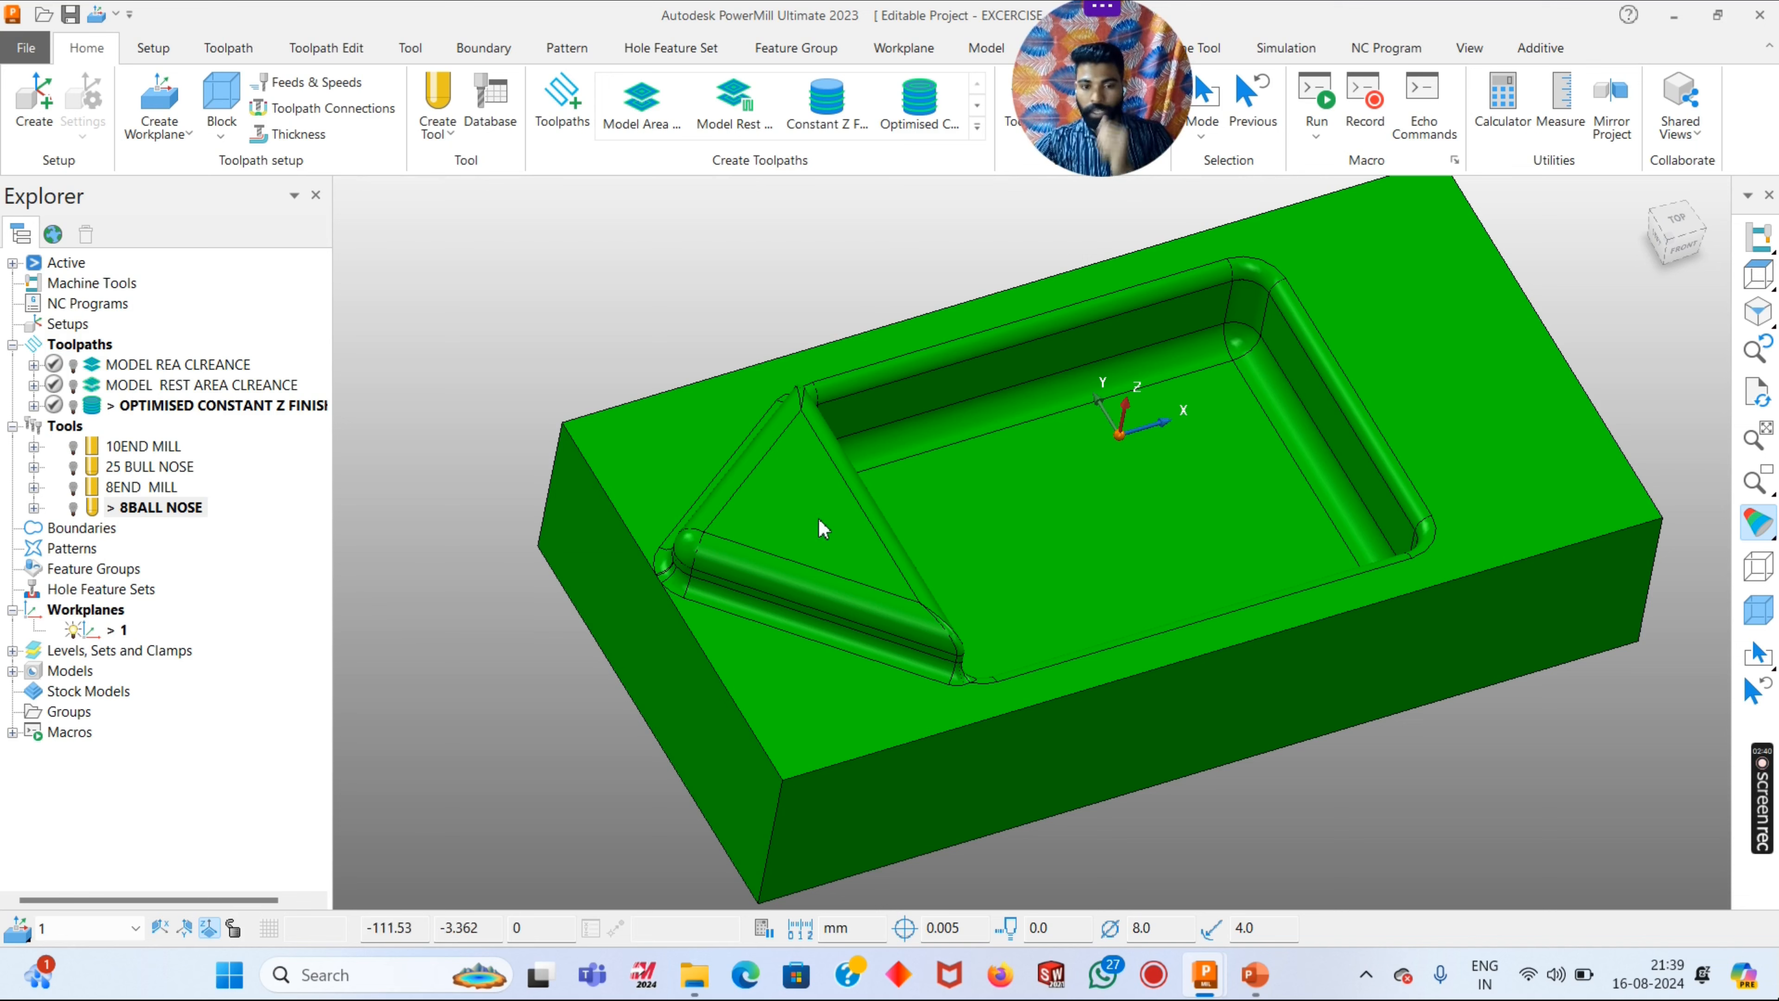
- Set the shading tolerance to 0.001 in the model drawing options and accept them
right_click(68, 671)
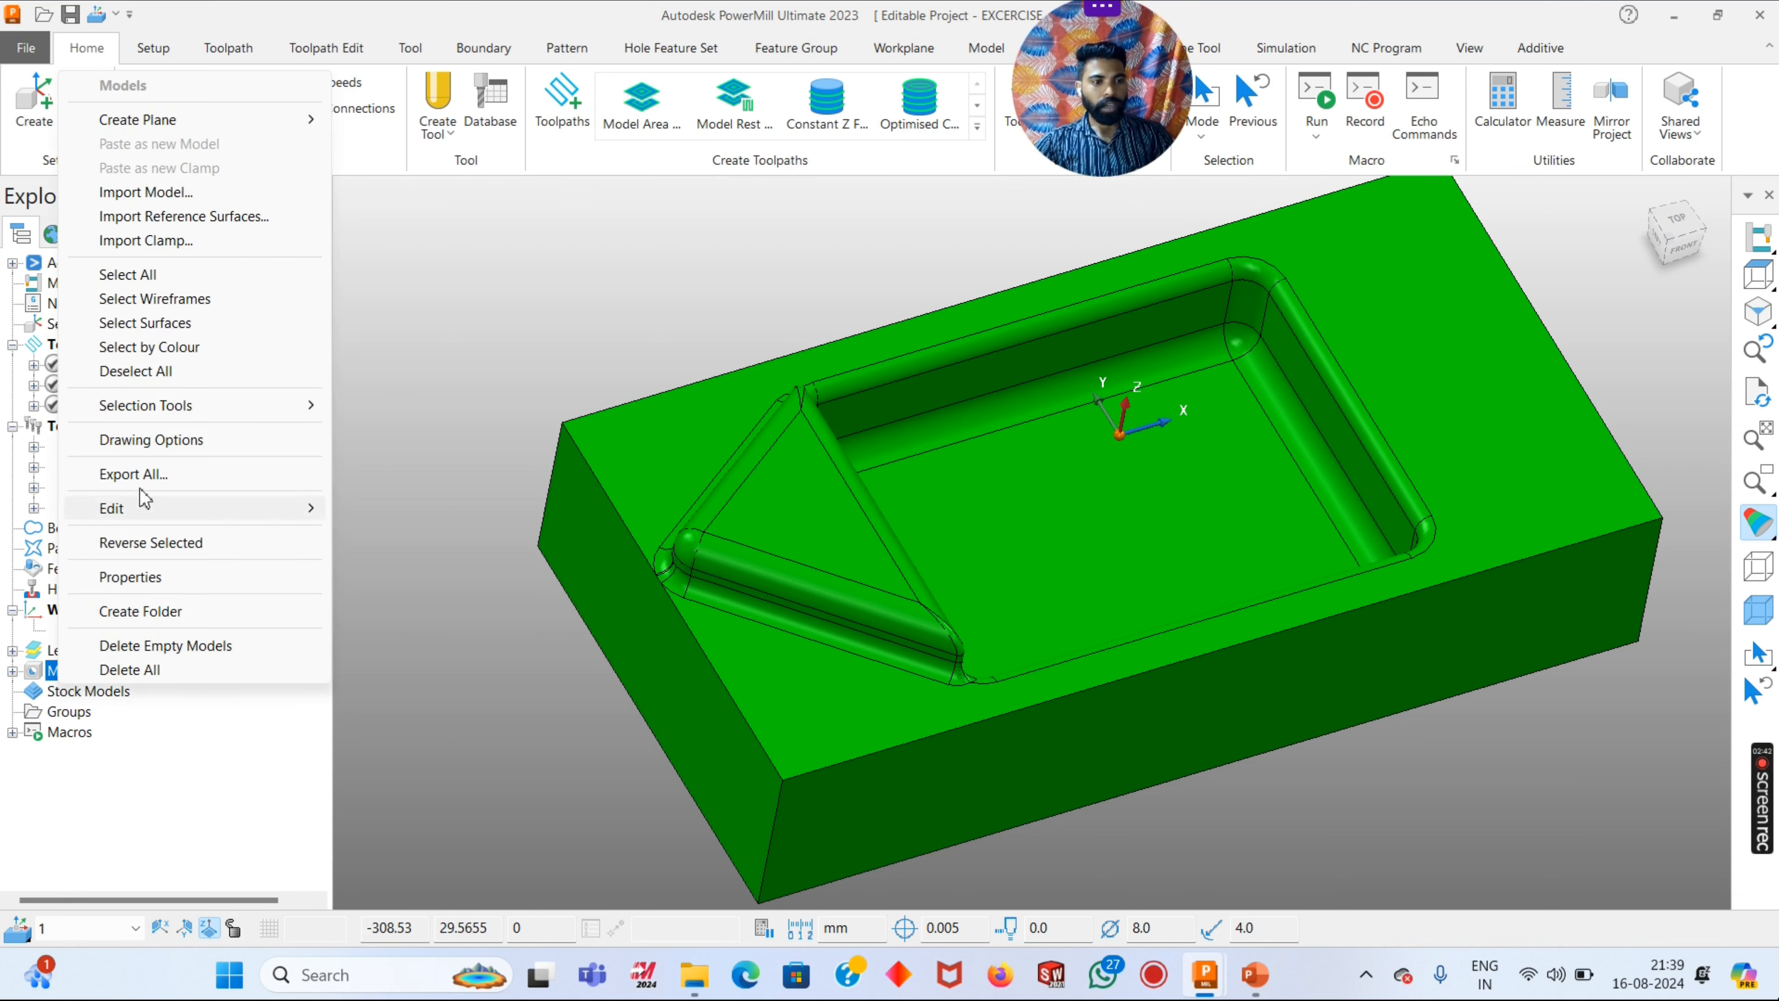
click(139, 443)
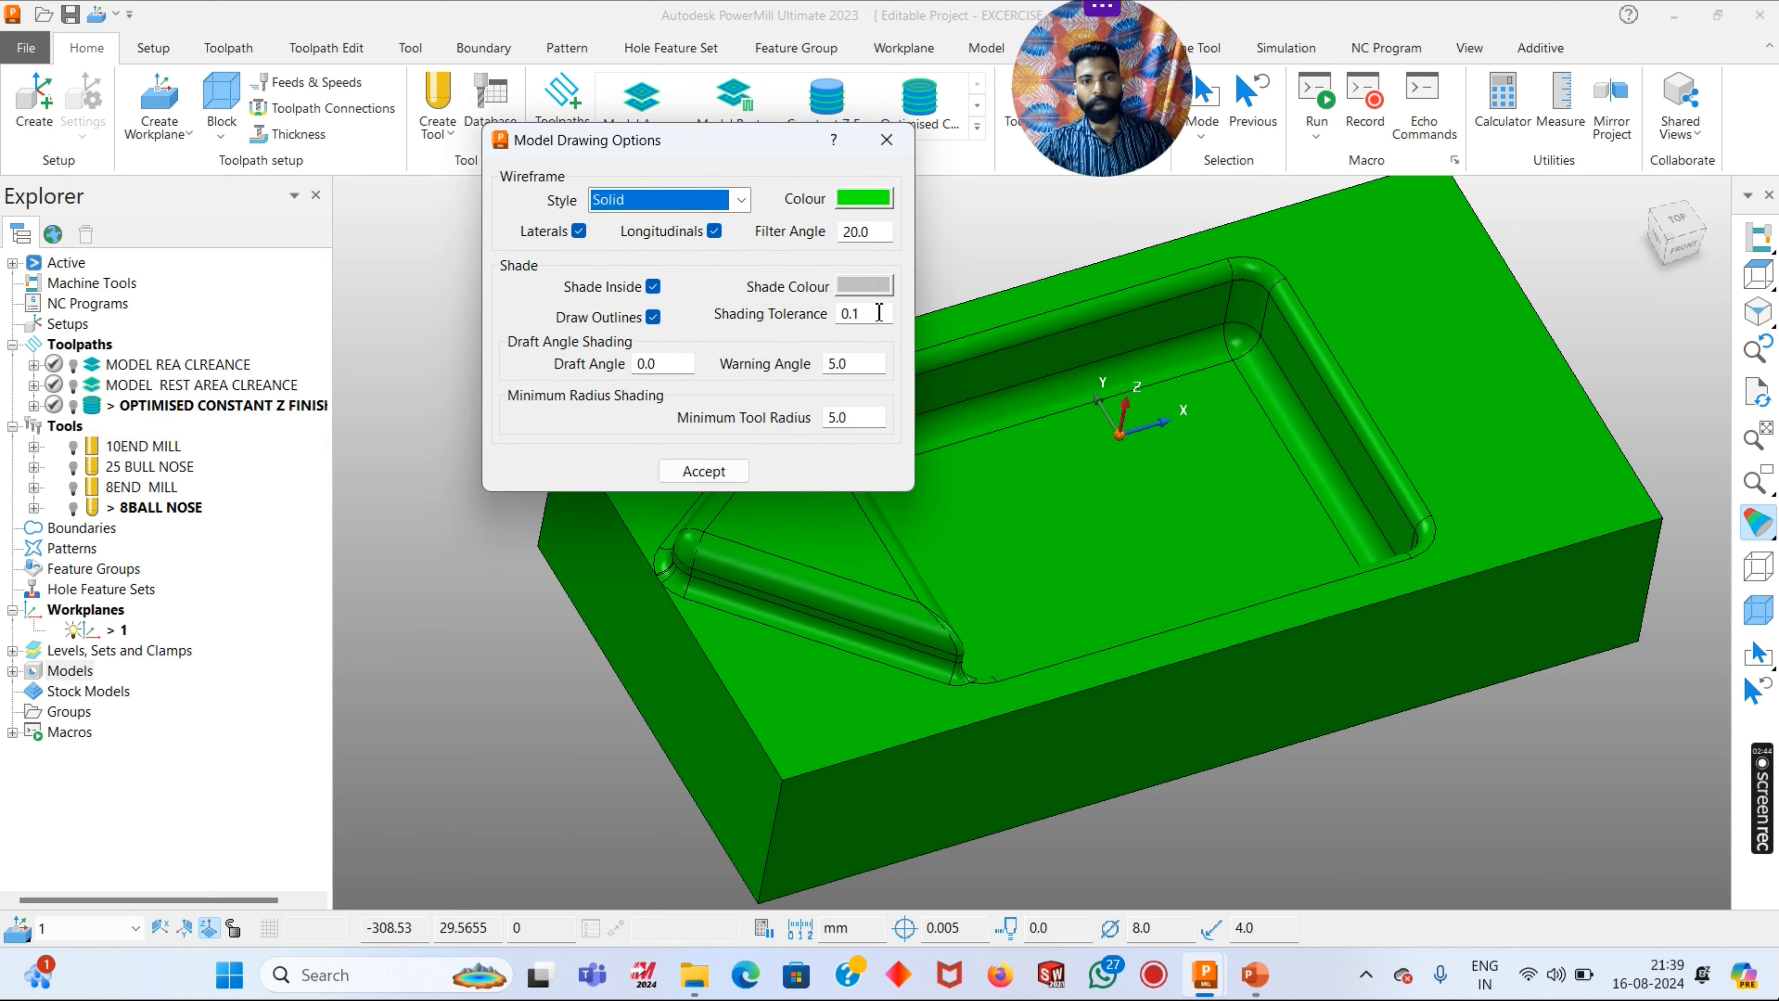
drag(873, 314, 733, 320)
text(0.)
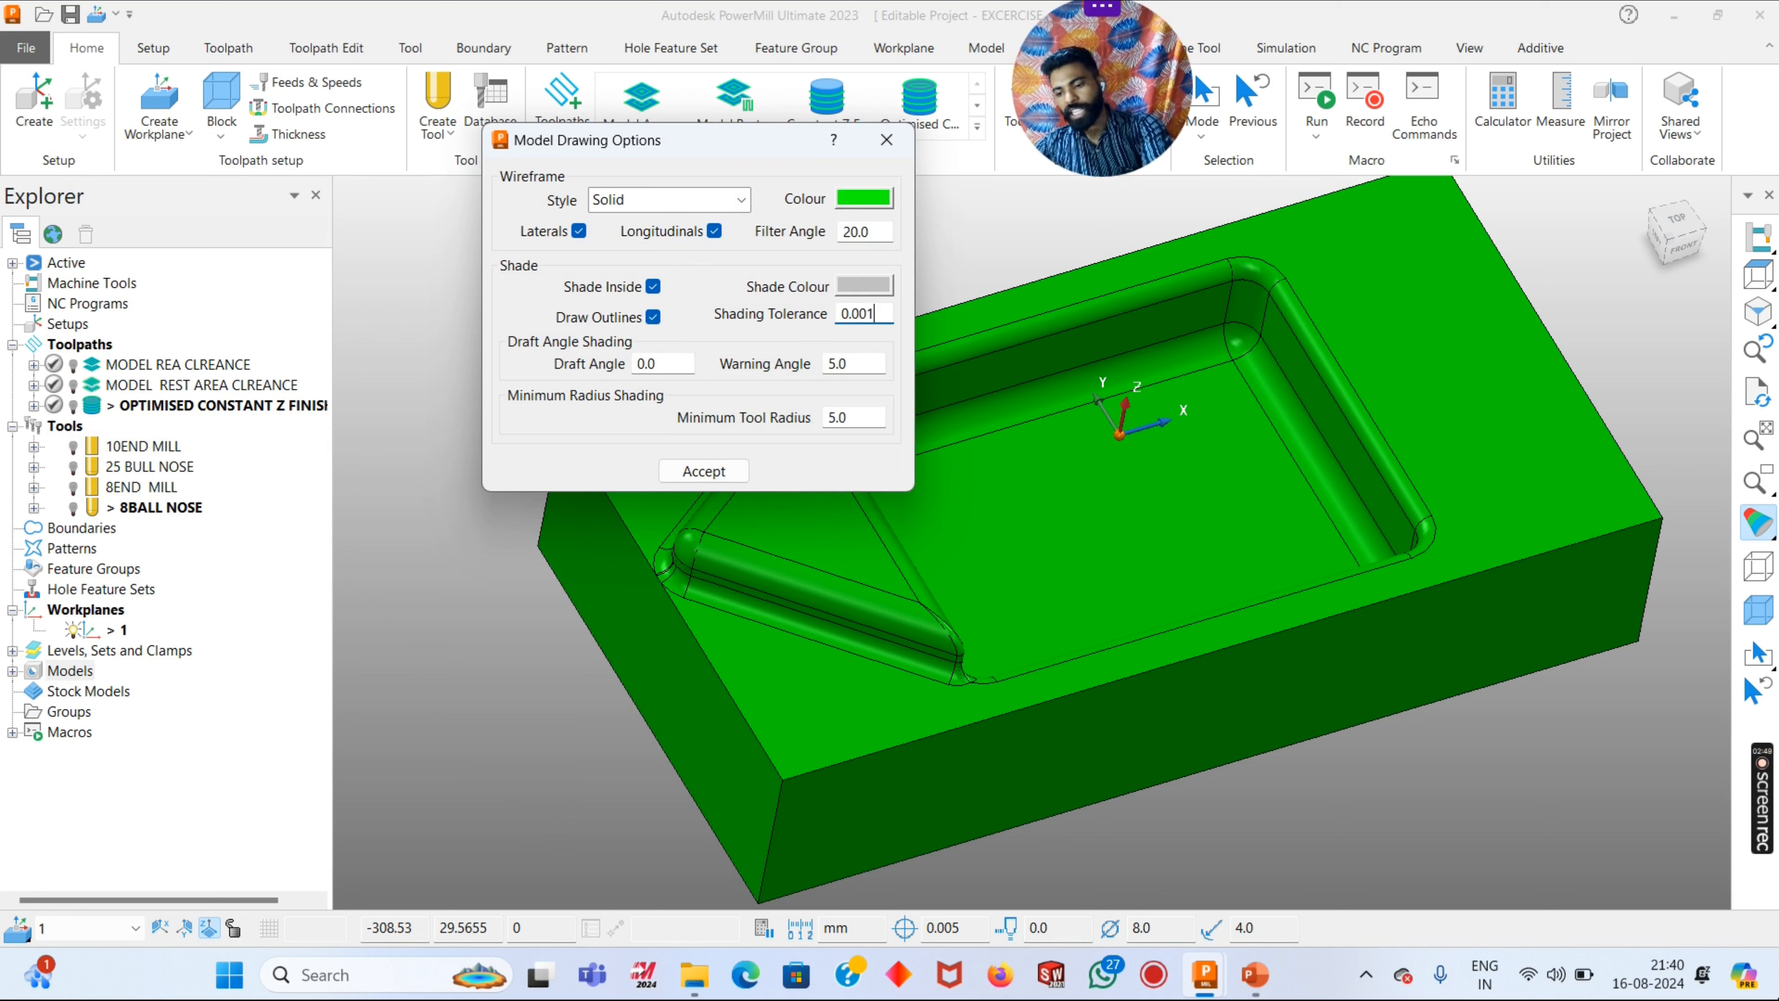
key(Return)
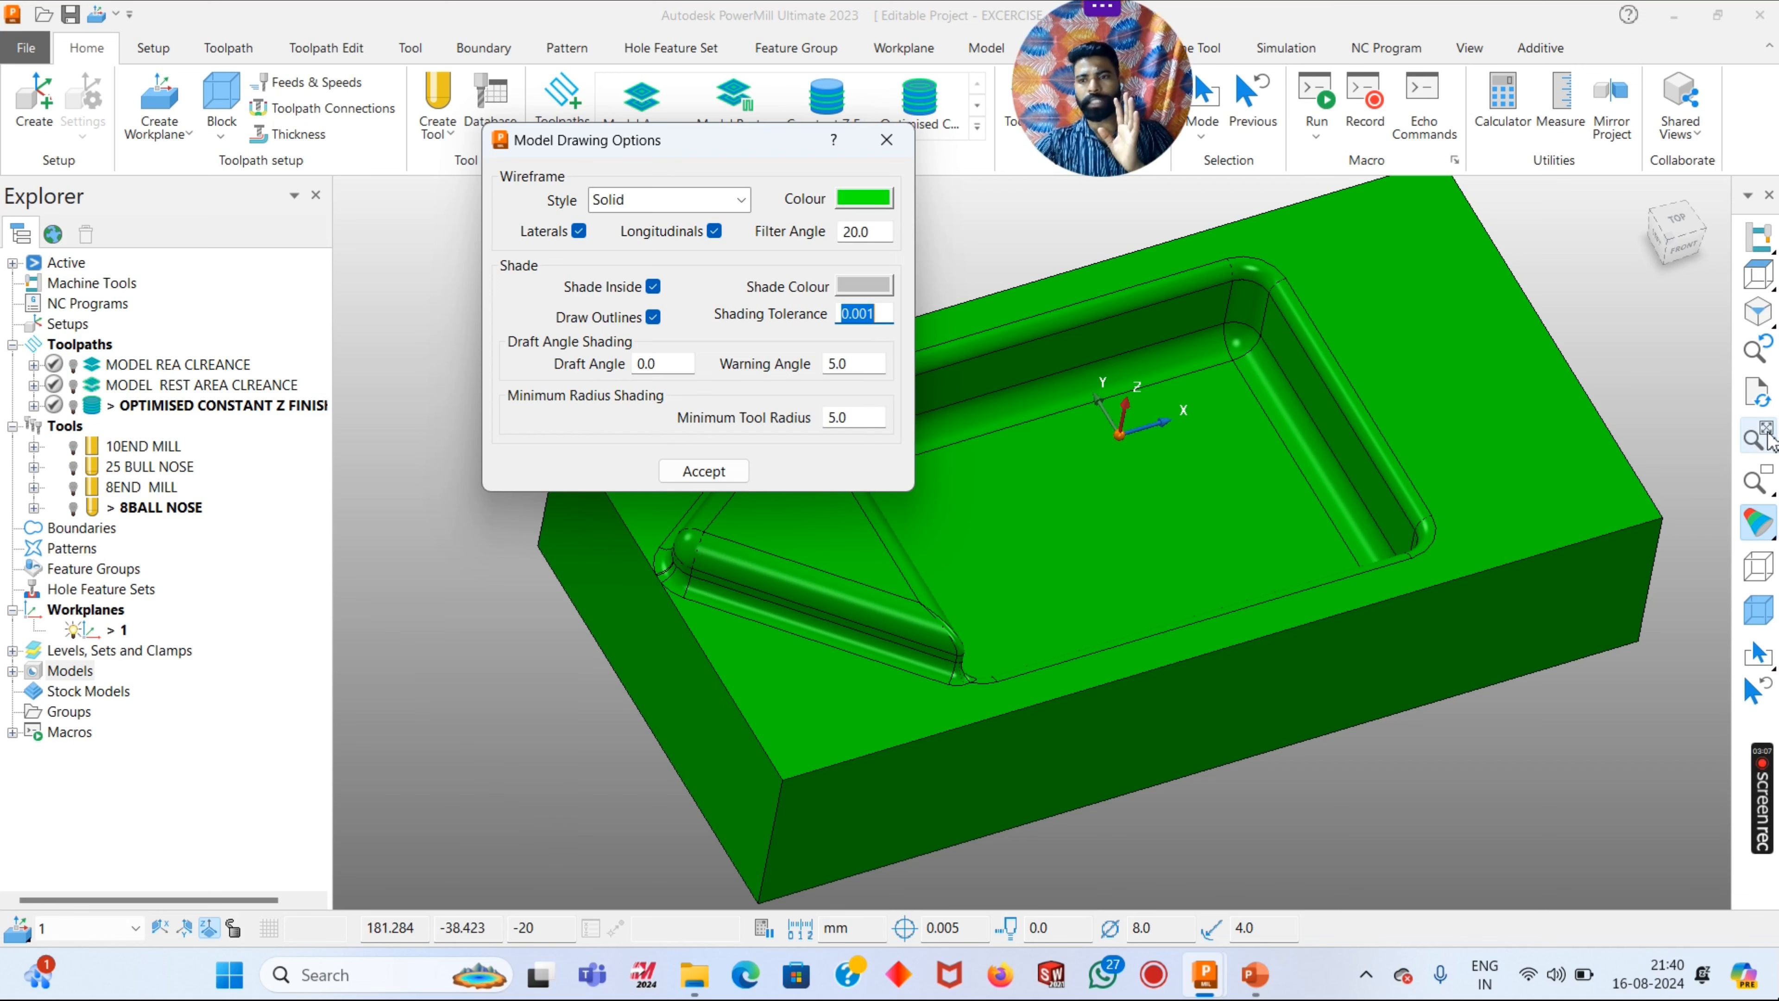
click(1759, 392)
click(875, 319)
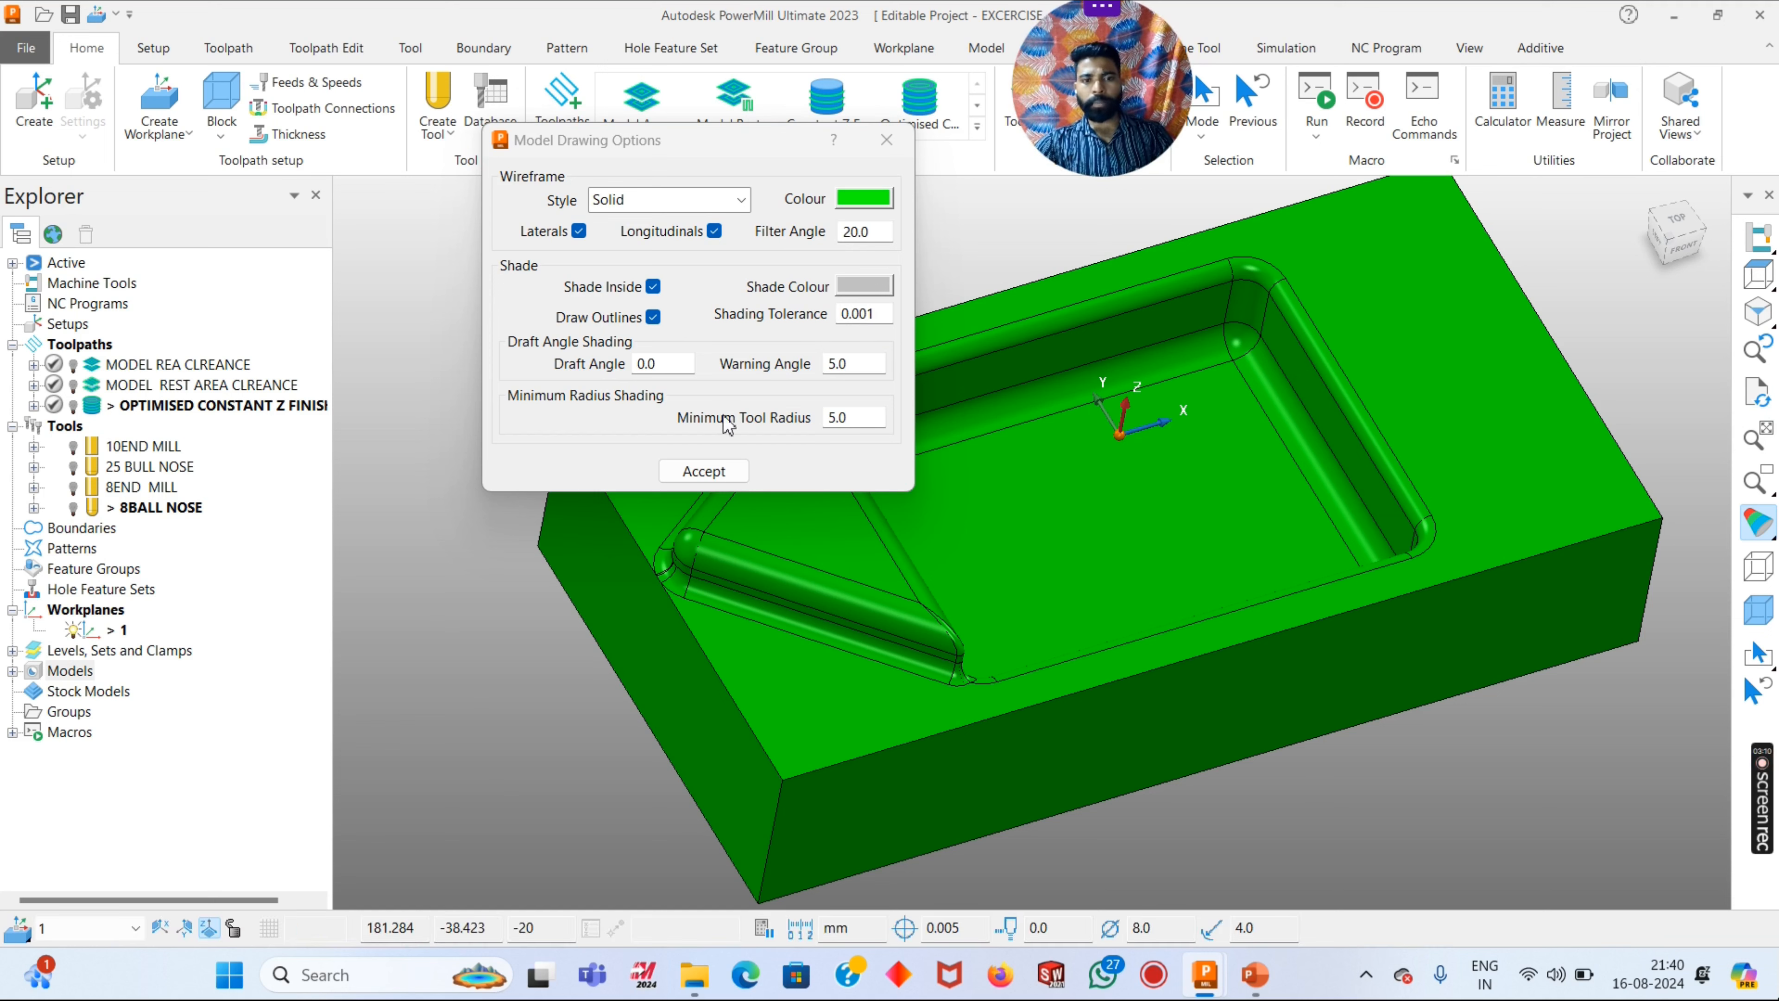
click(856, 418)
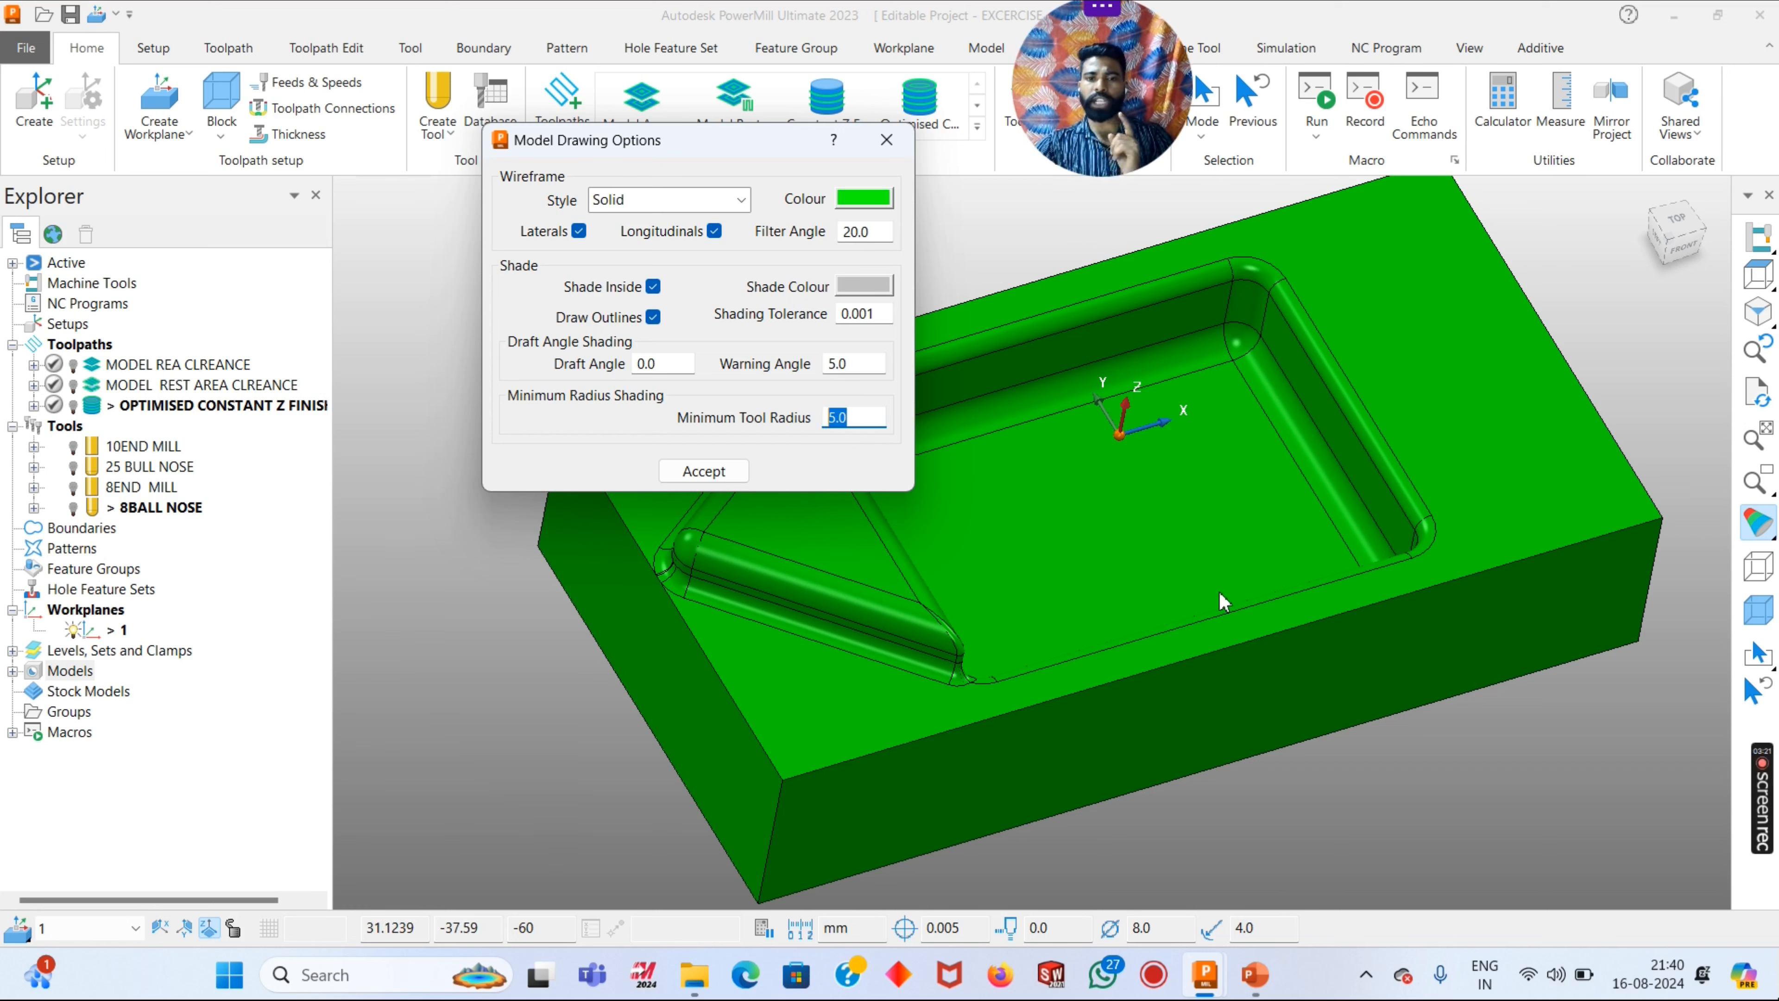
click(721, 469)
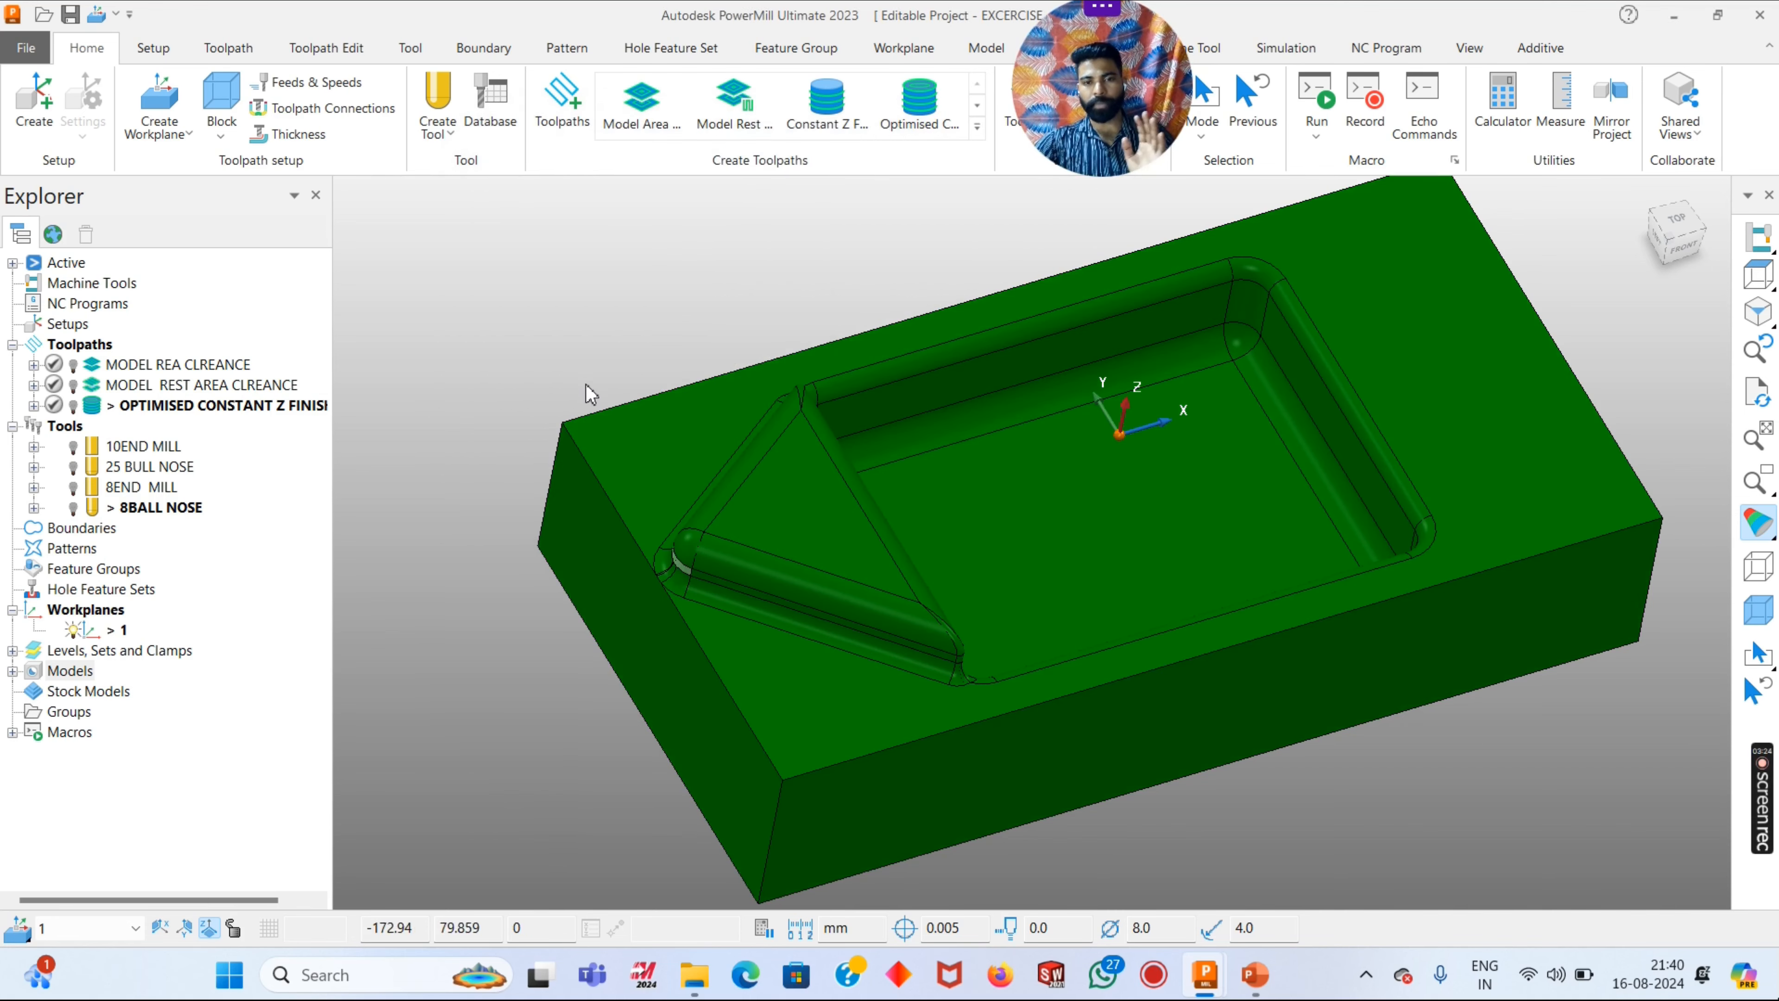
- Return the model to plain shading and look over the pocket, leaving no surfaces selected
mouse_move(1764, 523)
click(1709, 524)
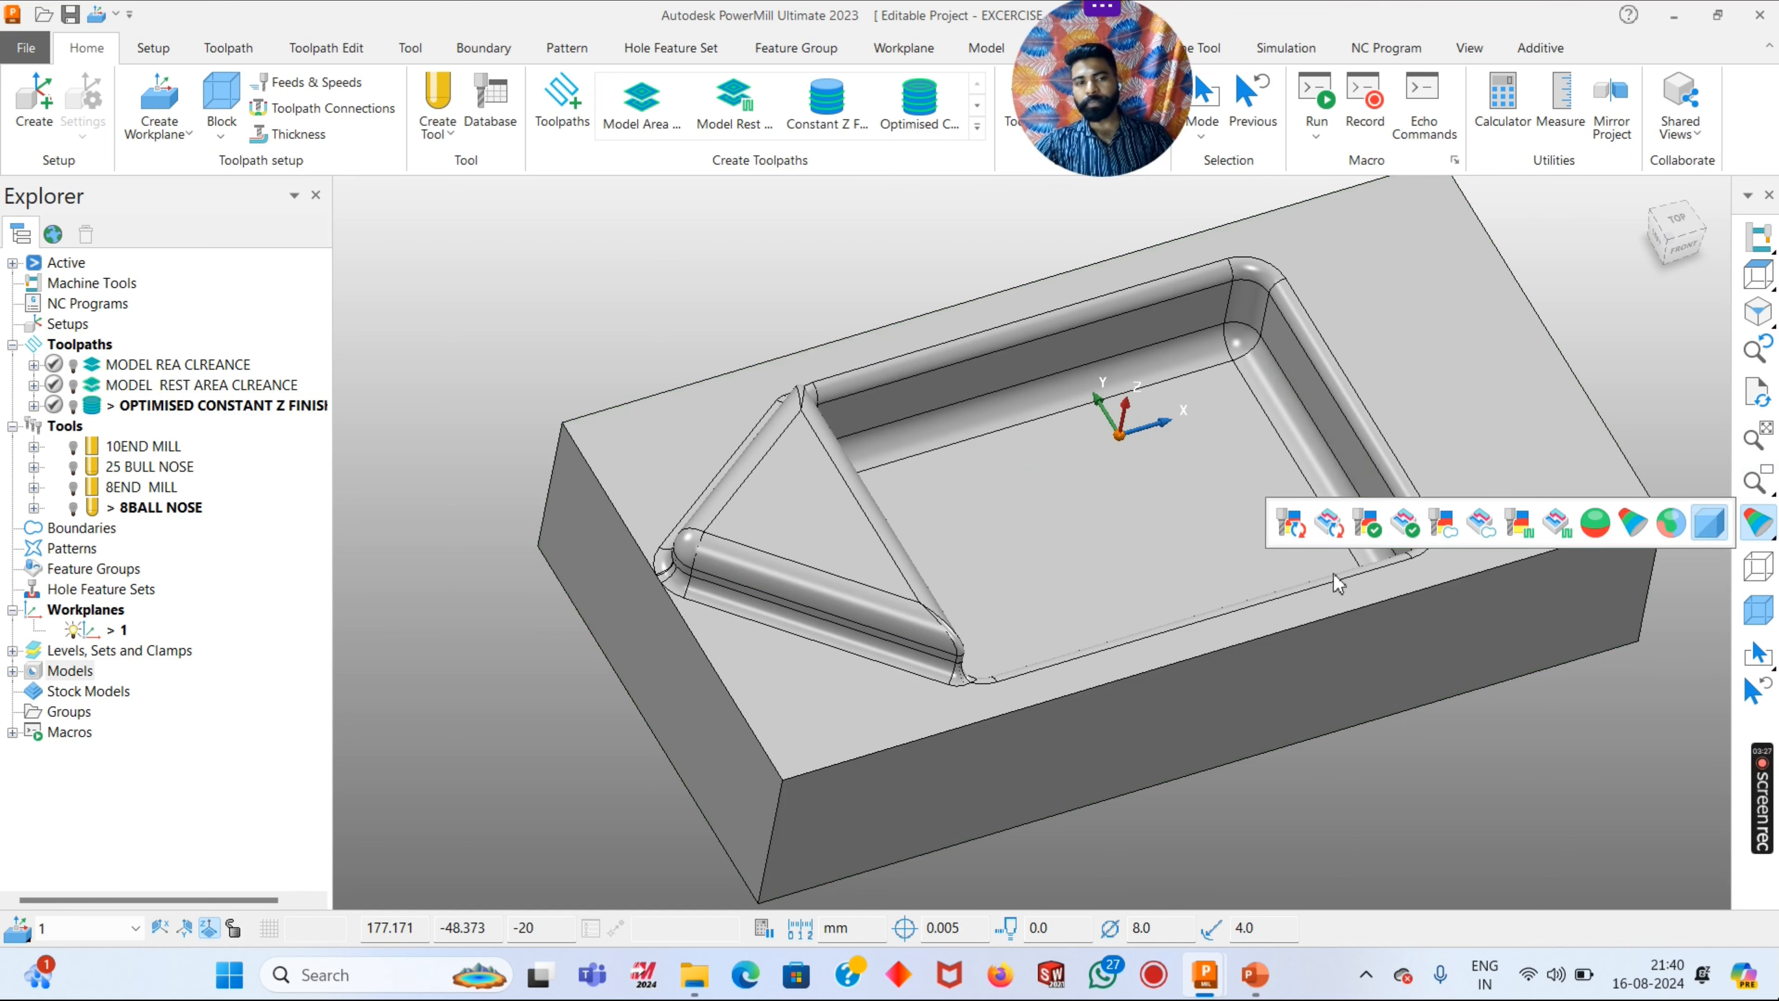
mouse_move(1008, 543)
middle_down()
mouse_move(851, 534)
mouse_move(980, 487)
middle_up()
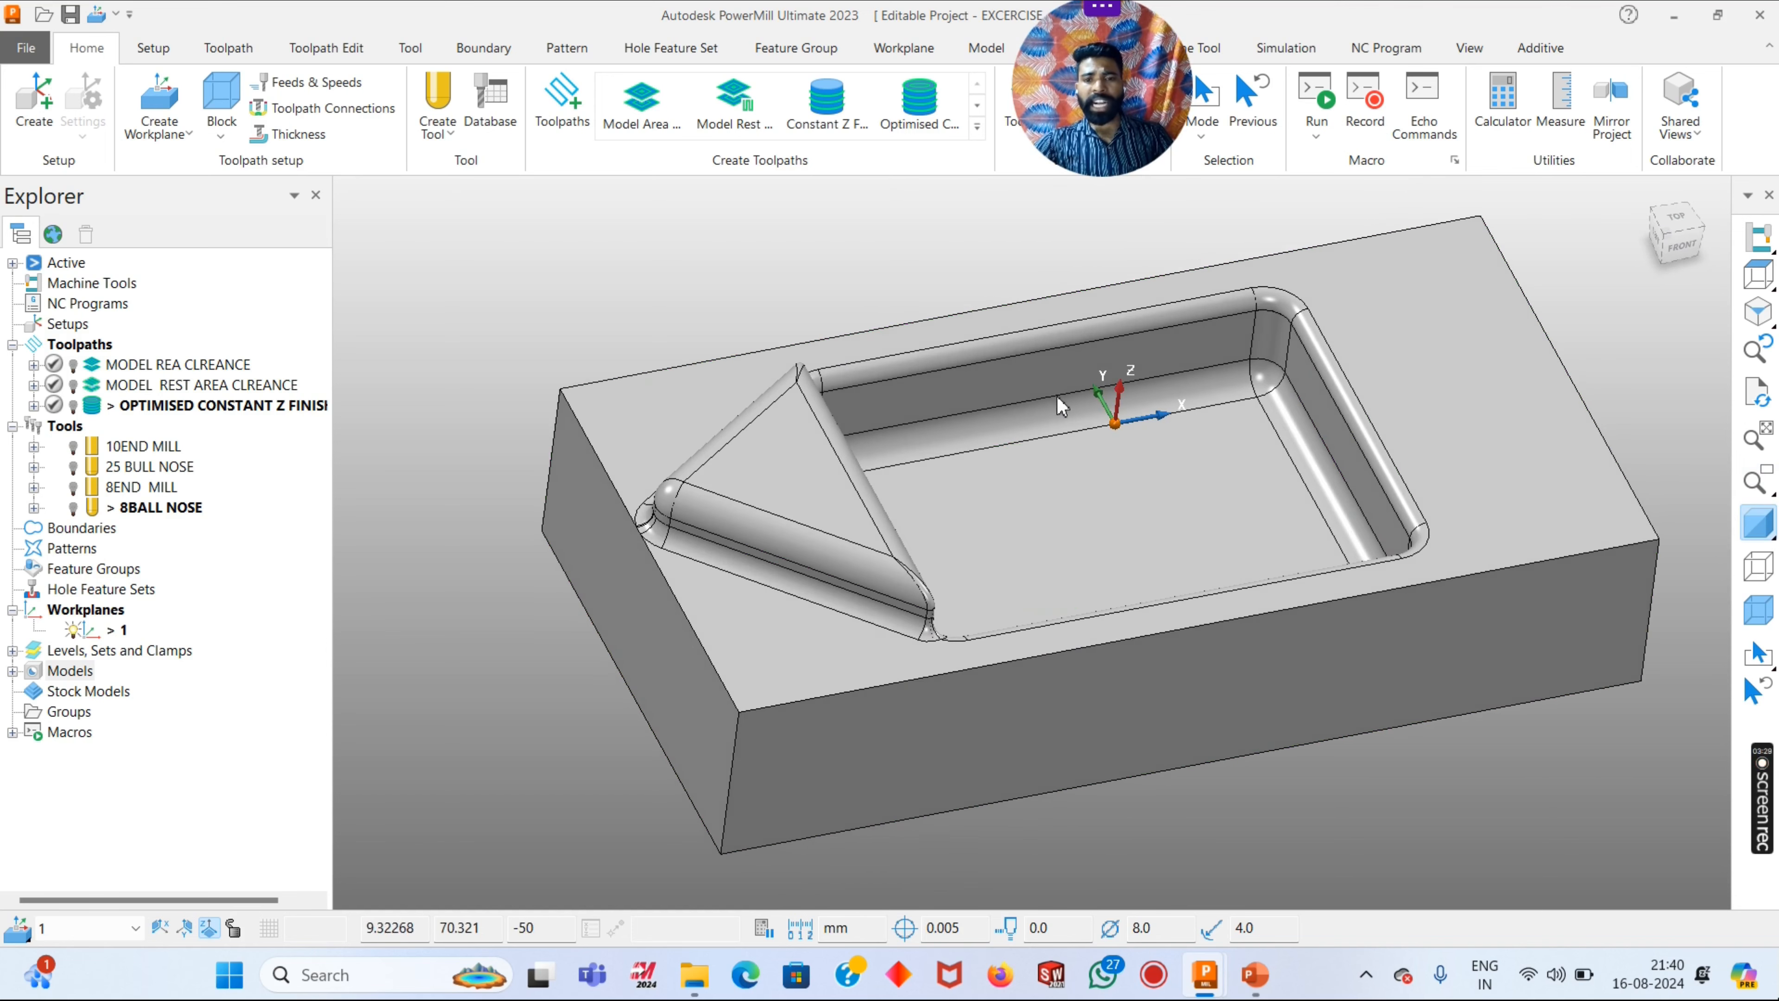
middle_drag(1348, 446, 1336, 389)
click(1467, 352)
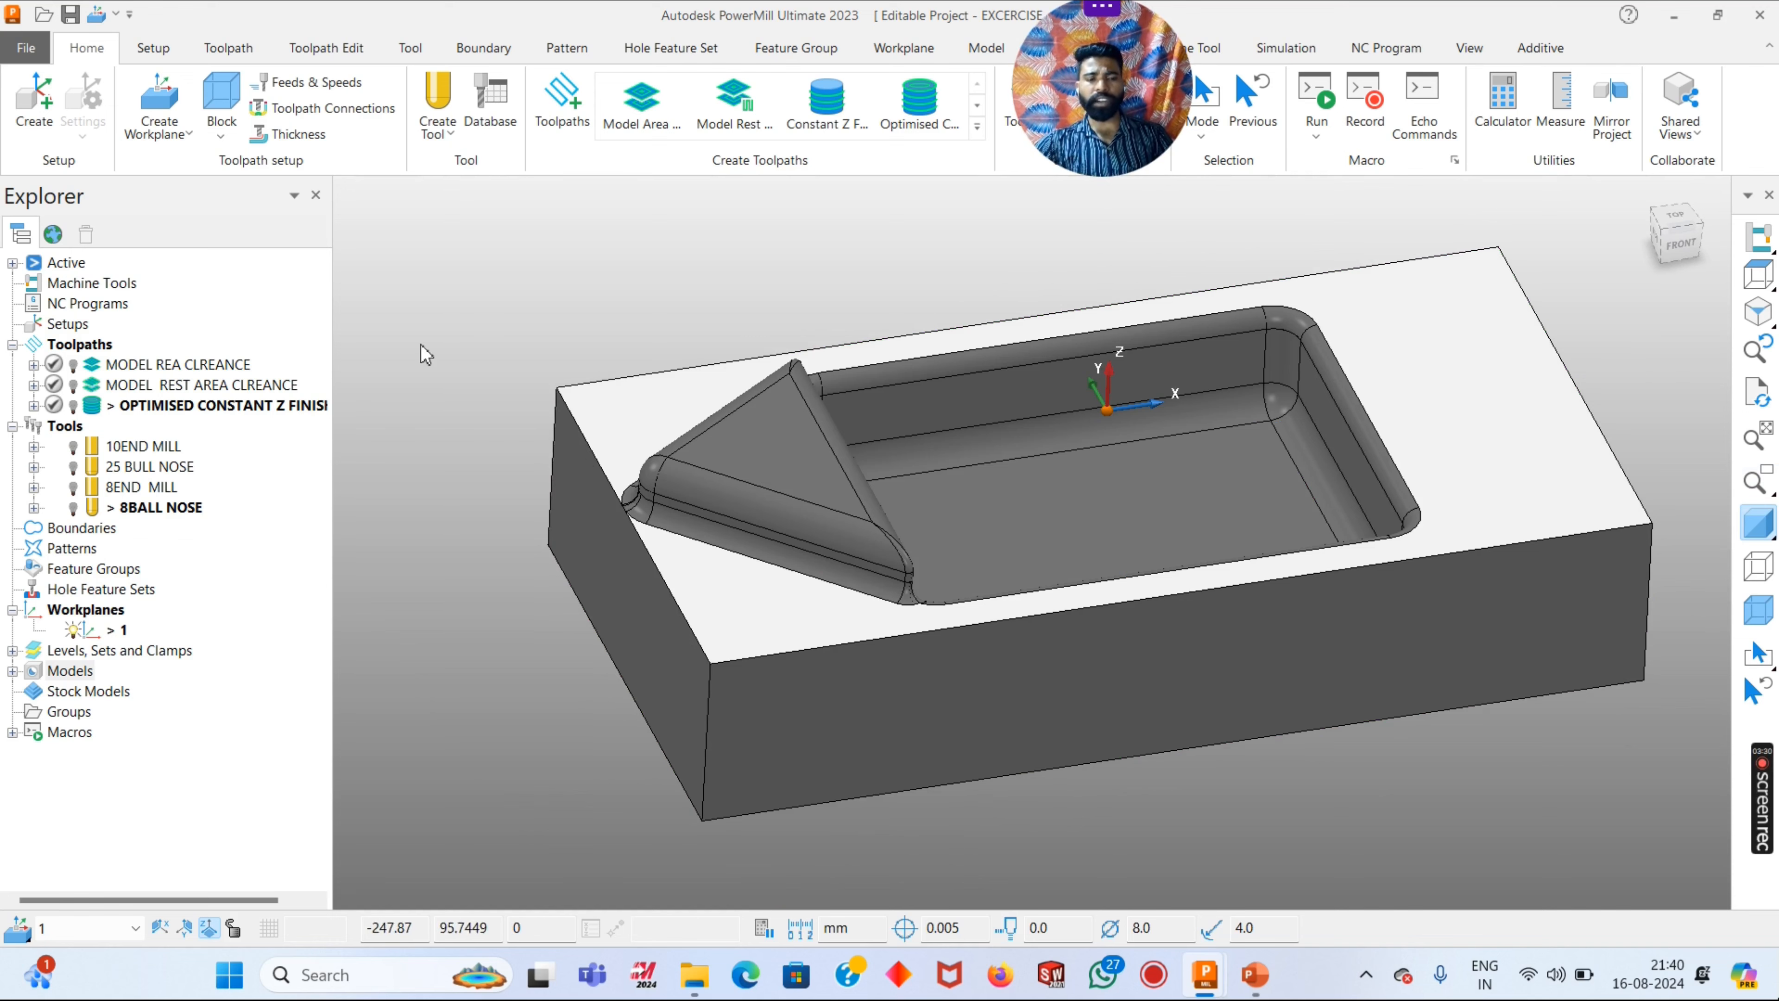
click(492, 281)
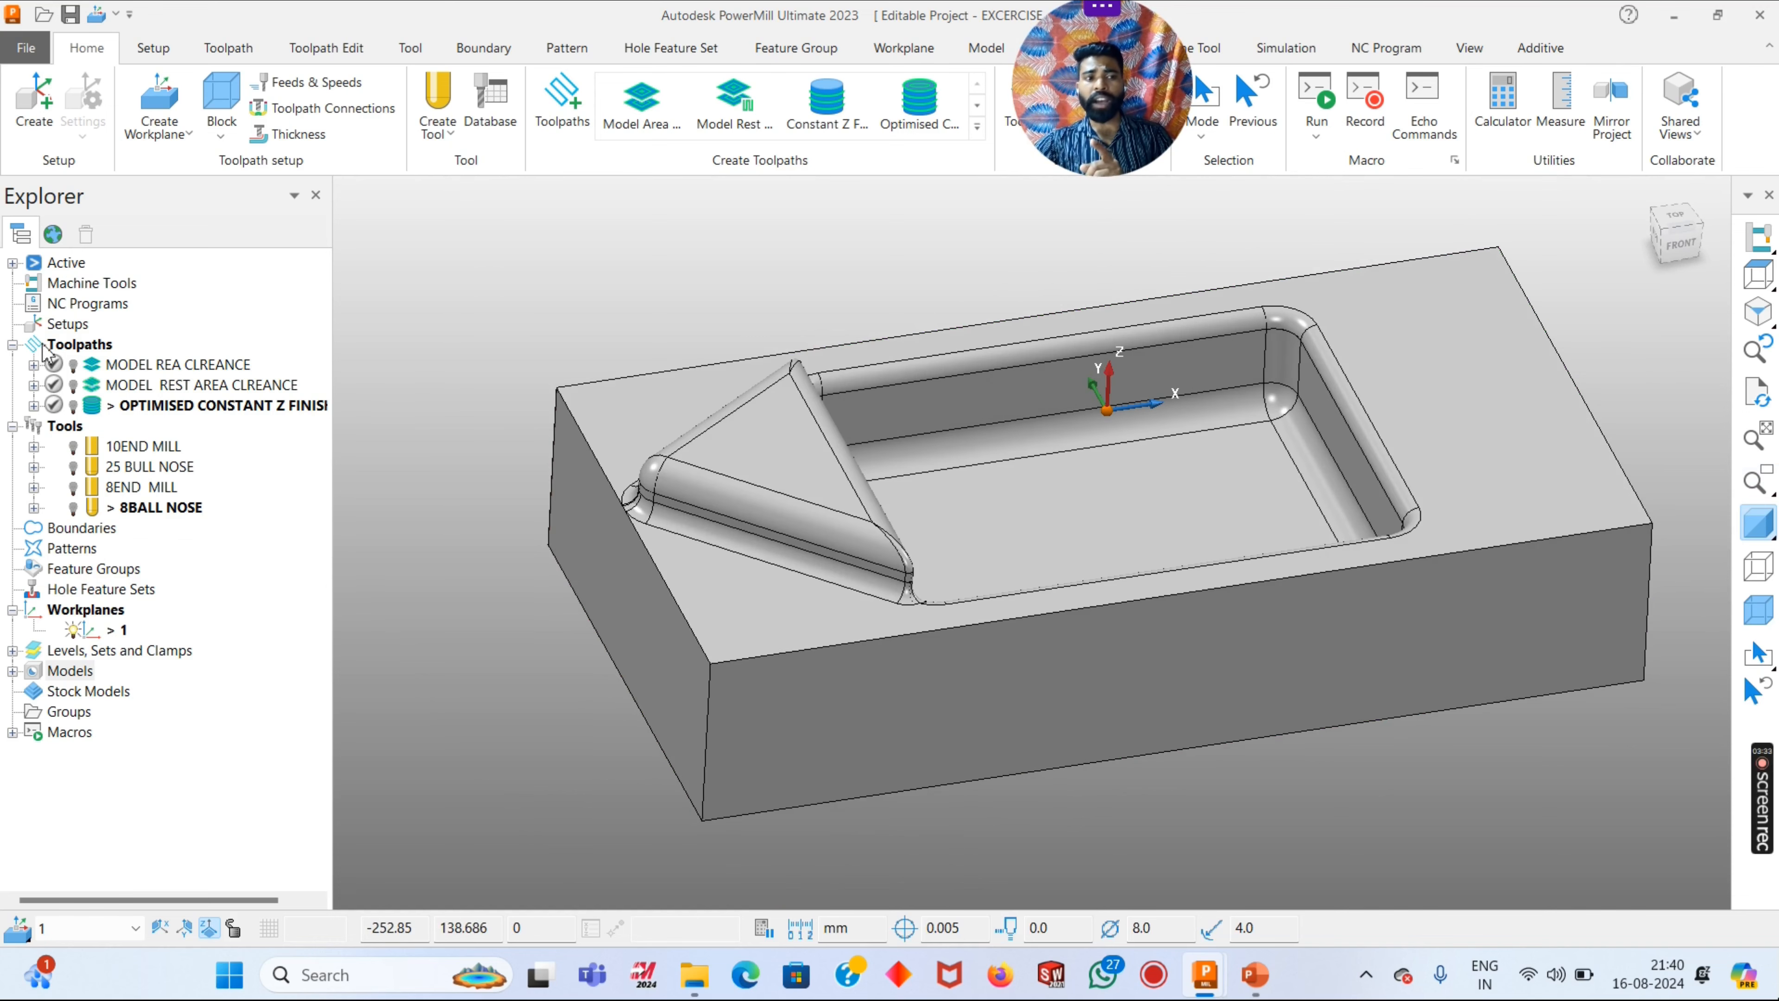
- Activate the MODEL REA CLREANCE toolpath and view its cutting moves over the part
double_click(94, 365)
right_click(96, 376)
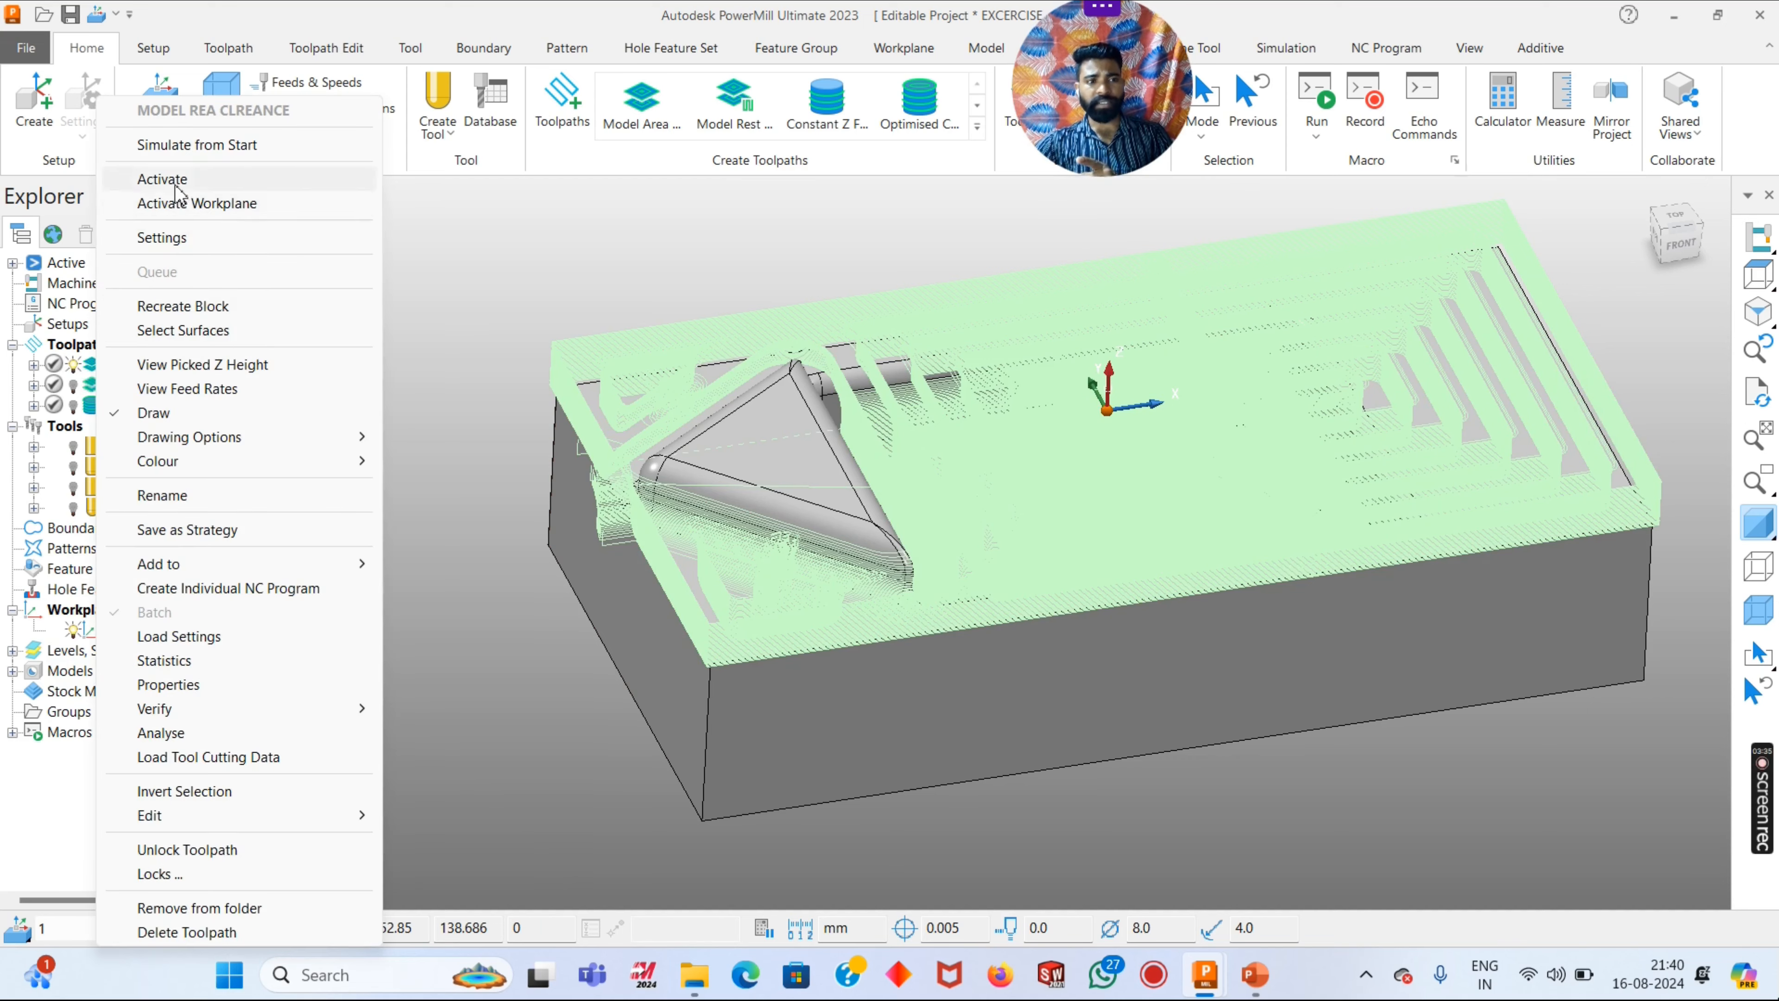
click(140, 178)
scroll(1308, 479, up, 5)
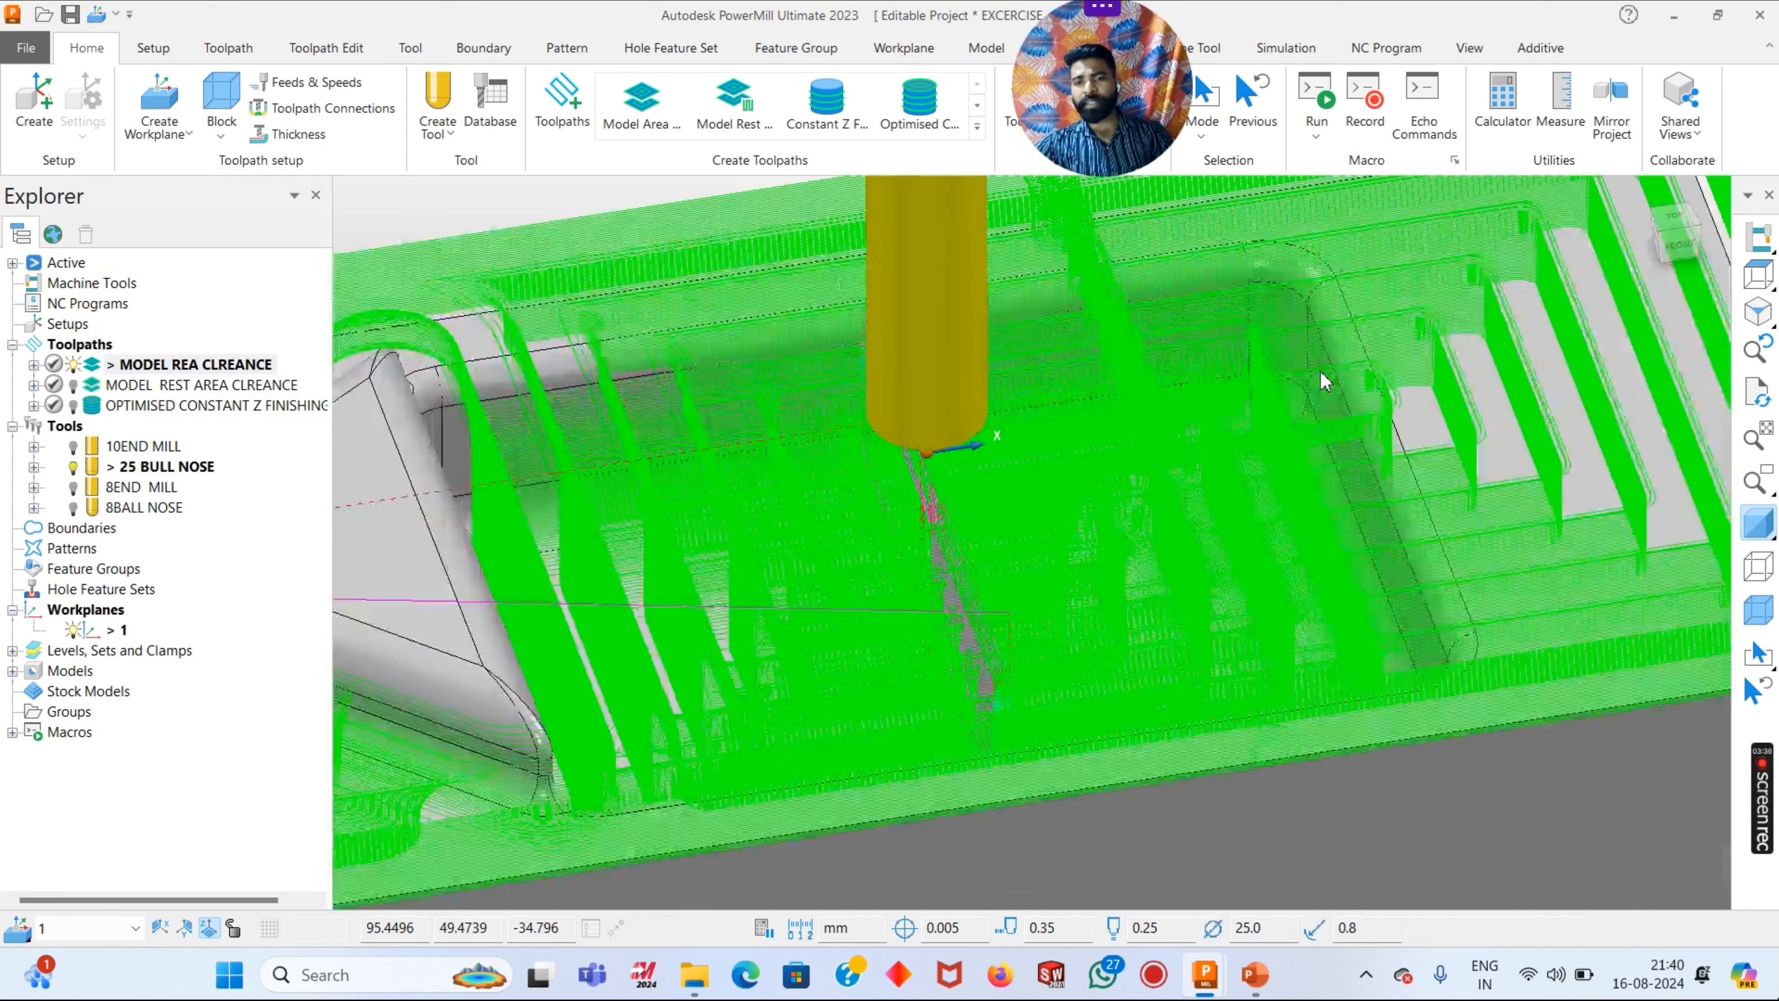
scroll(1308, 479, down, 5)
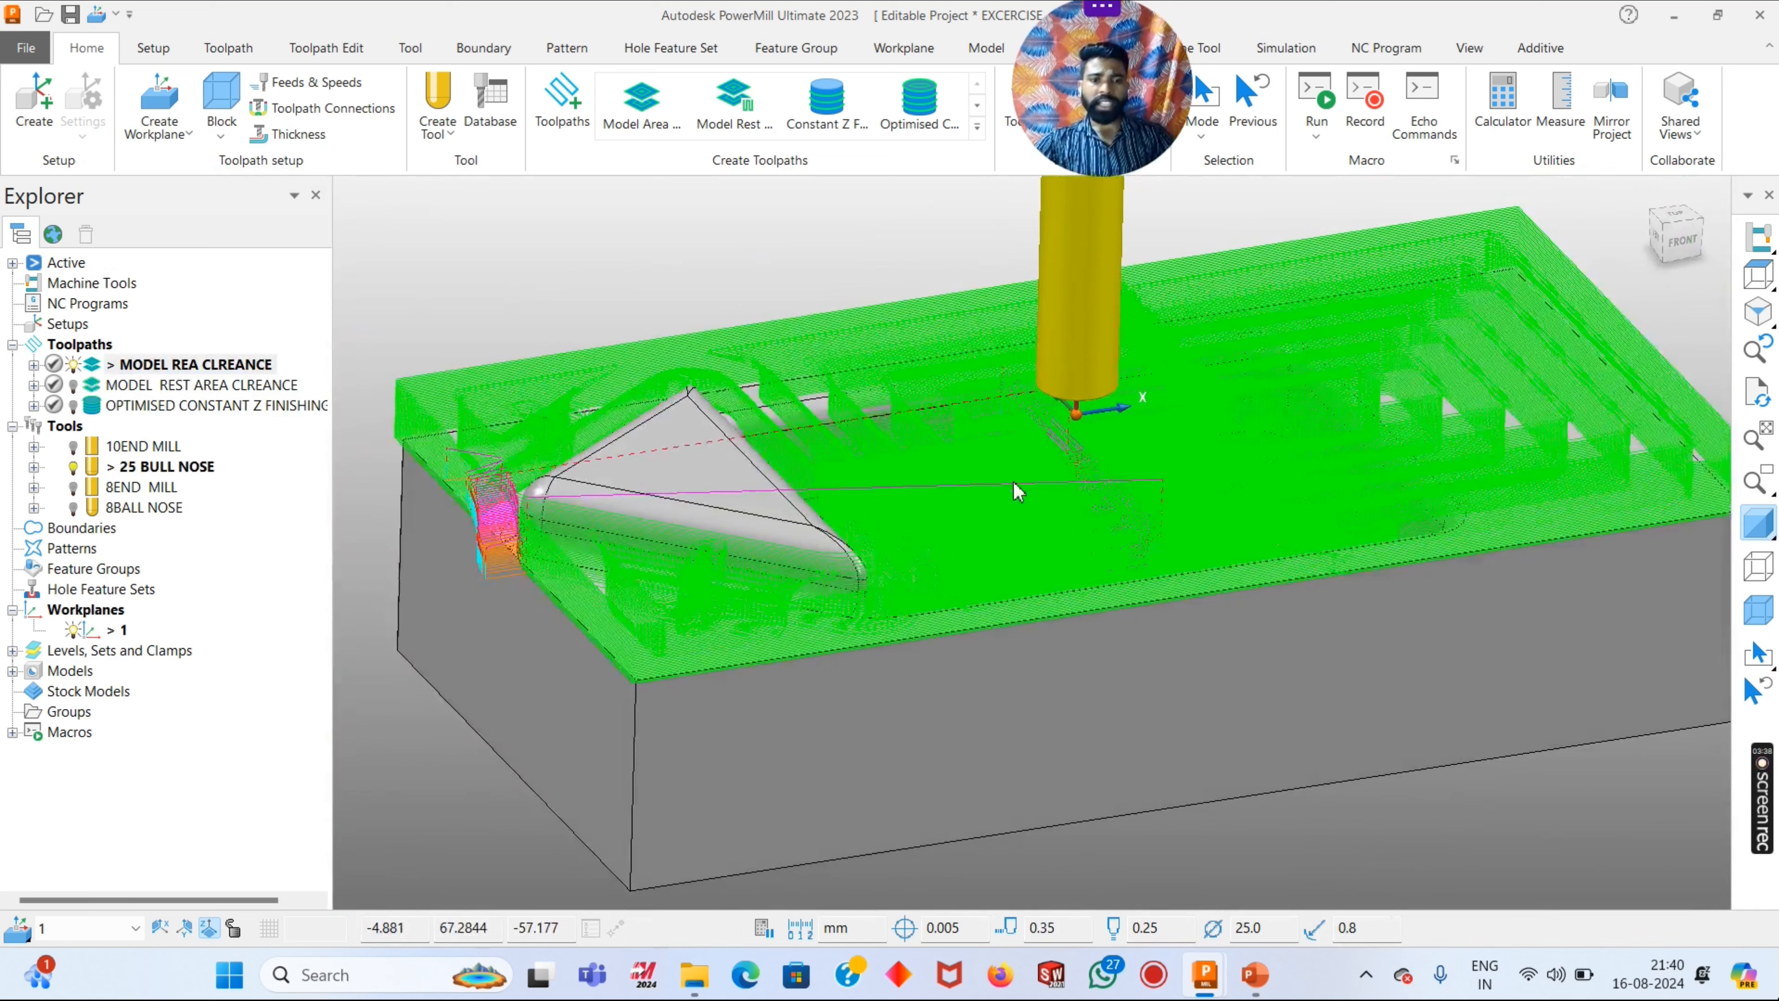
scroll(694, 476, down, 5)
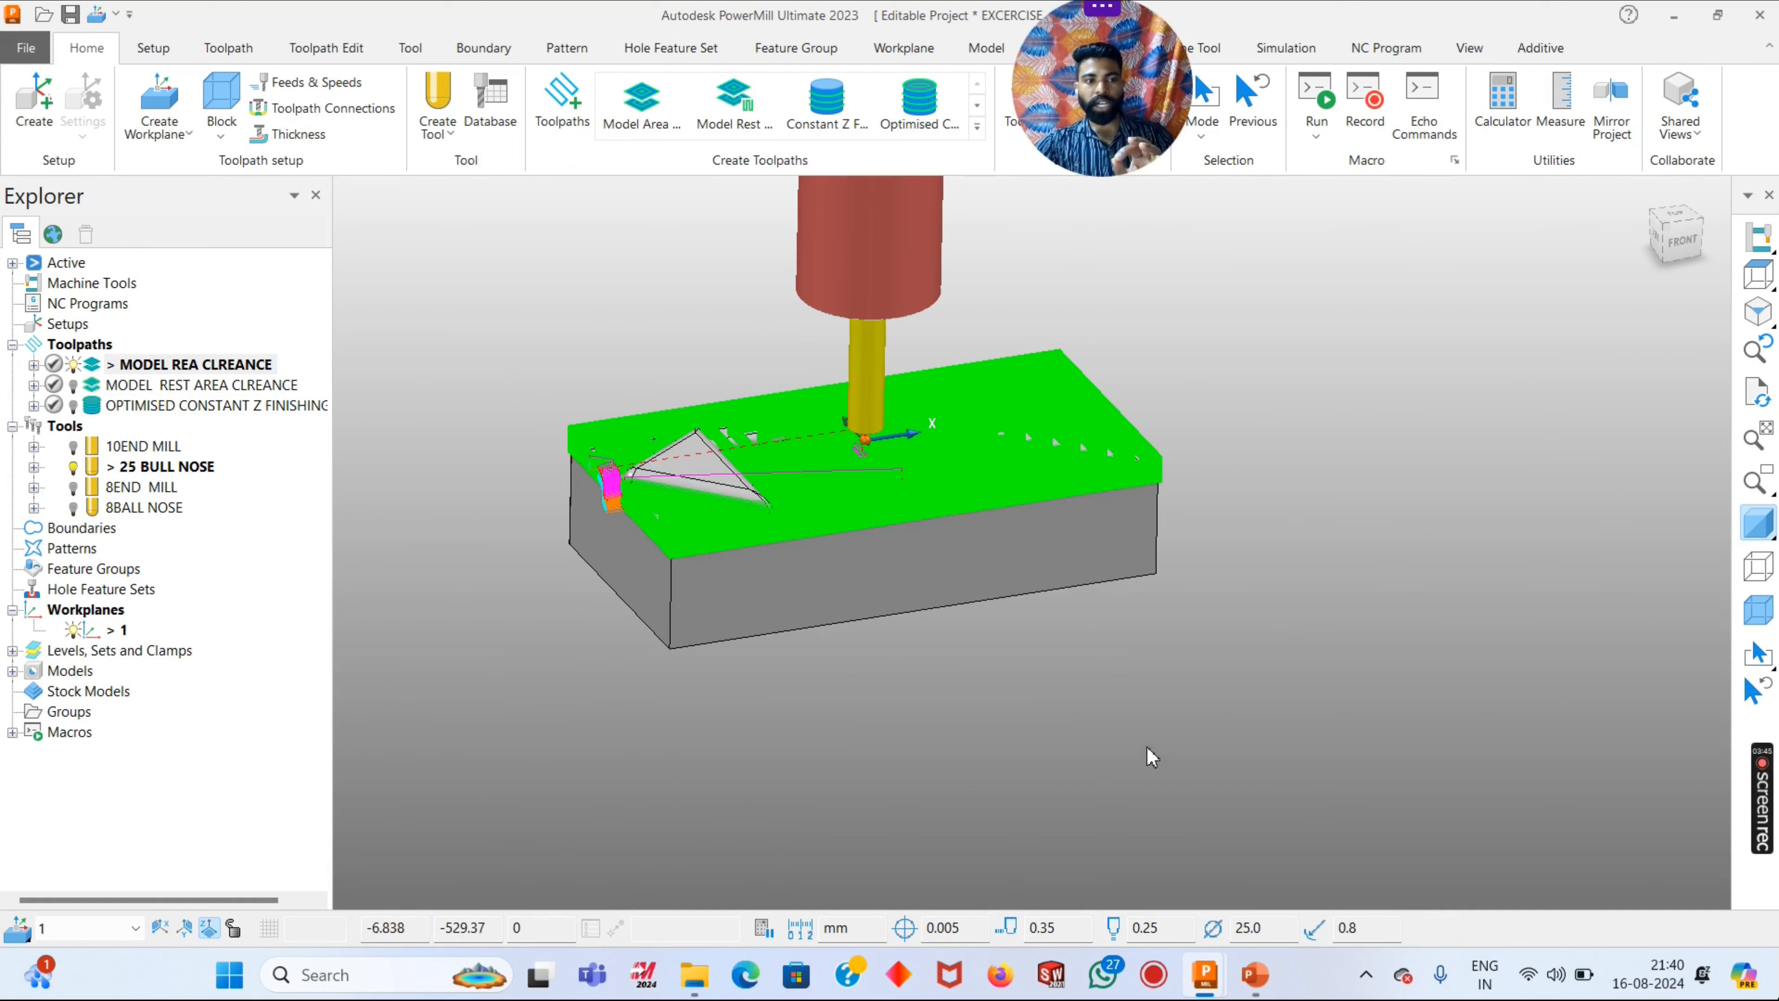
- Open the settings of the MODEL REA CLREANCE toolpath and try unlocking it for editing, declining to invalidate its references
right_click(194, 371)
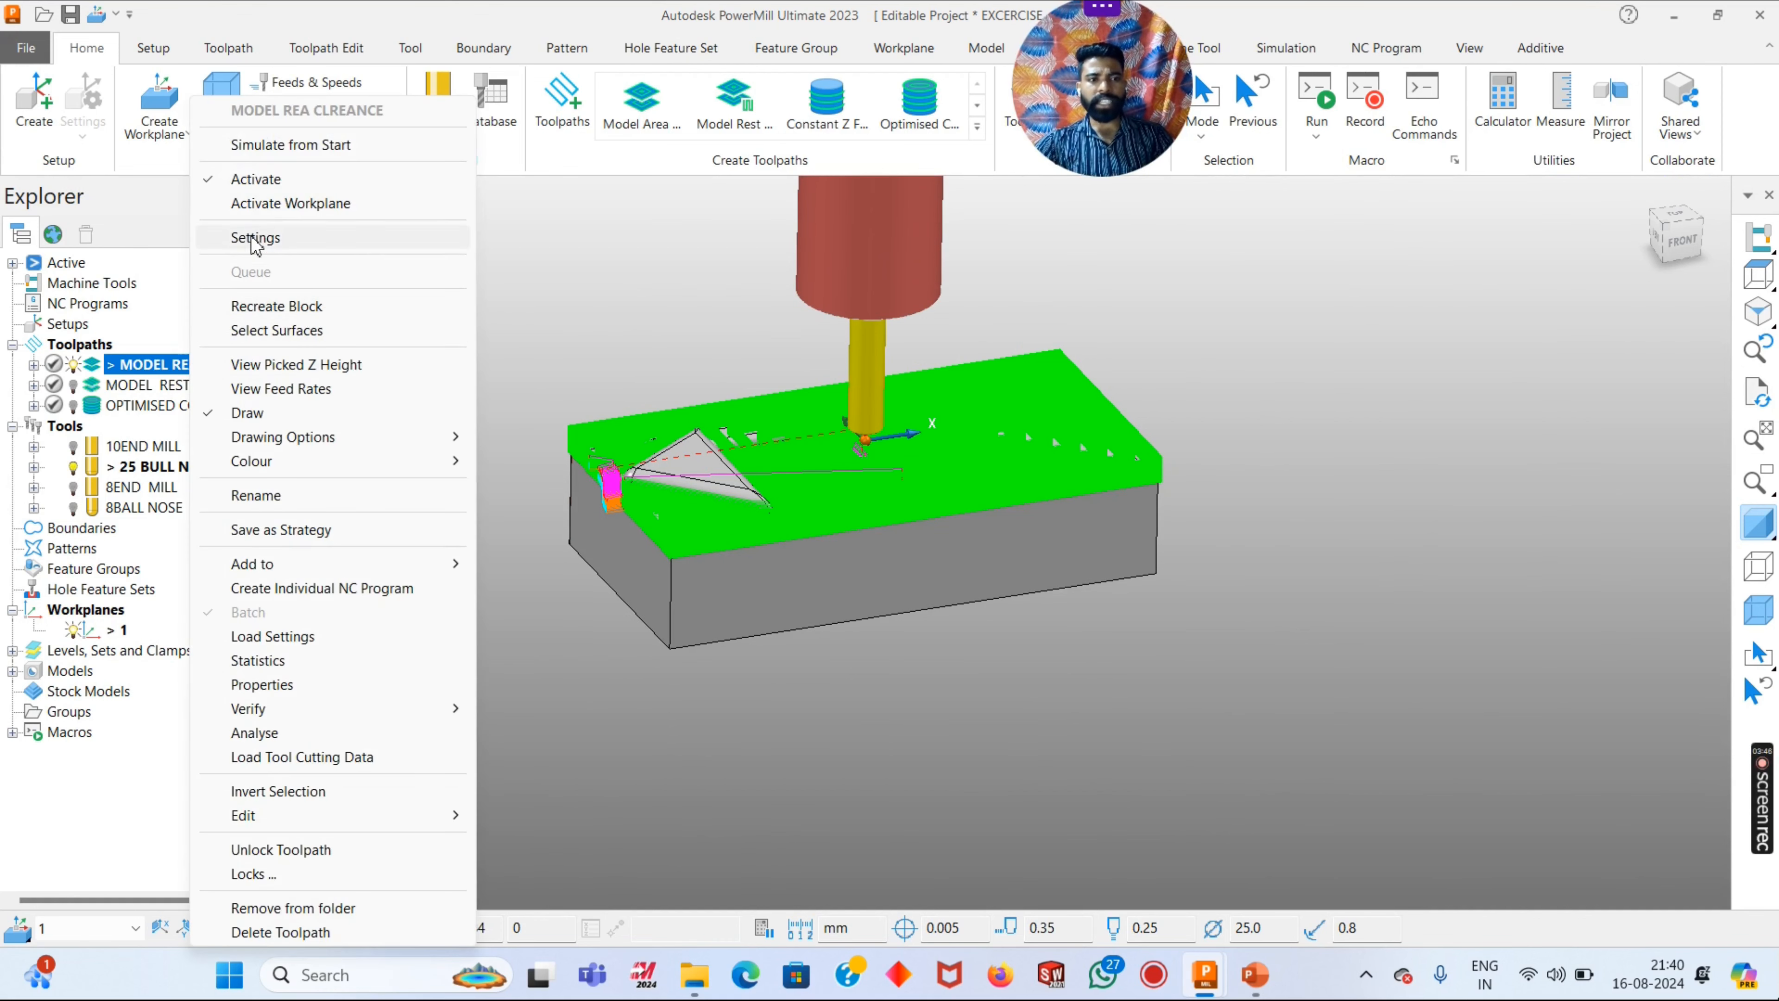
click(301, 236)
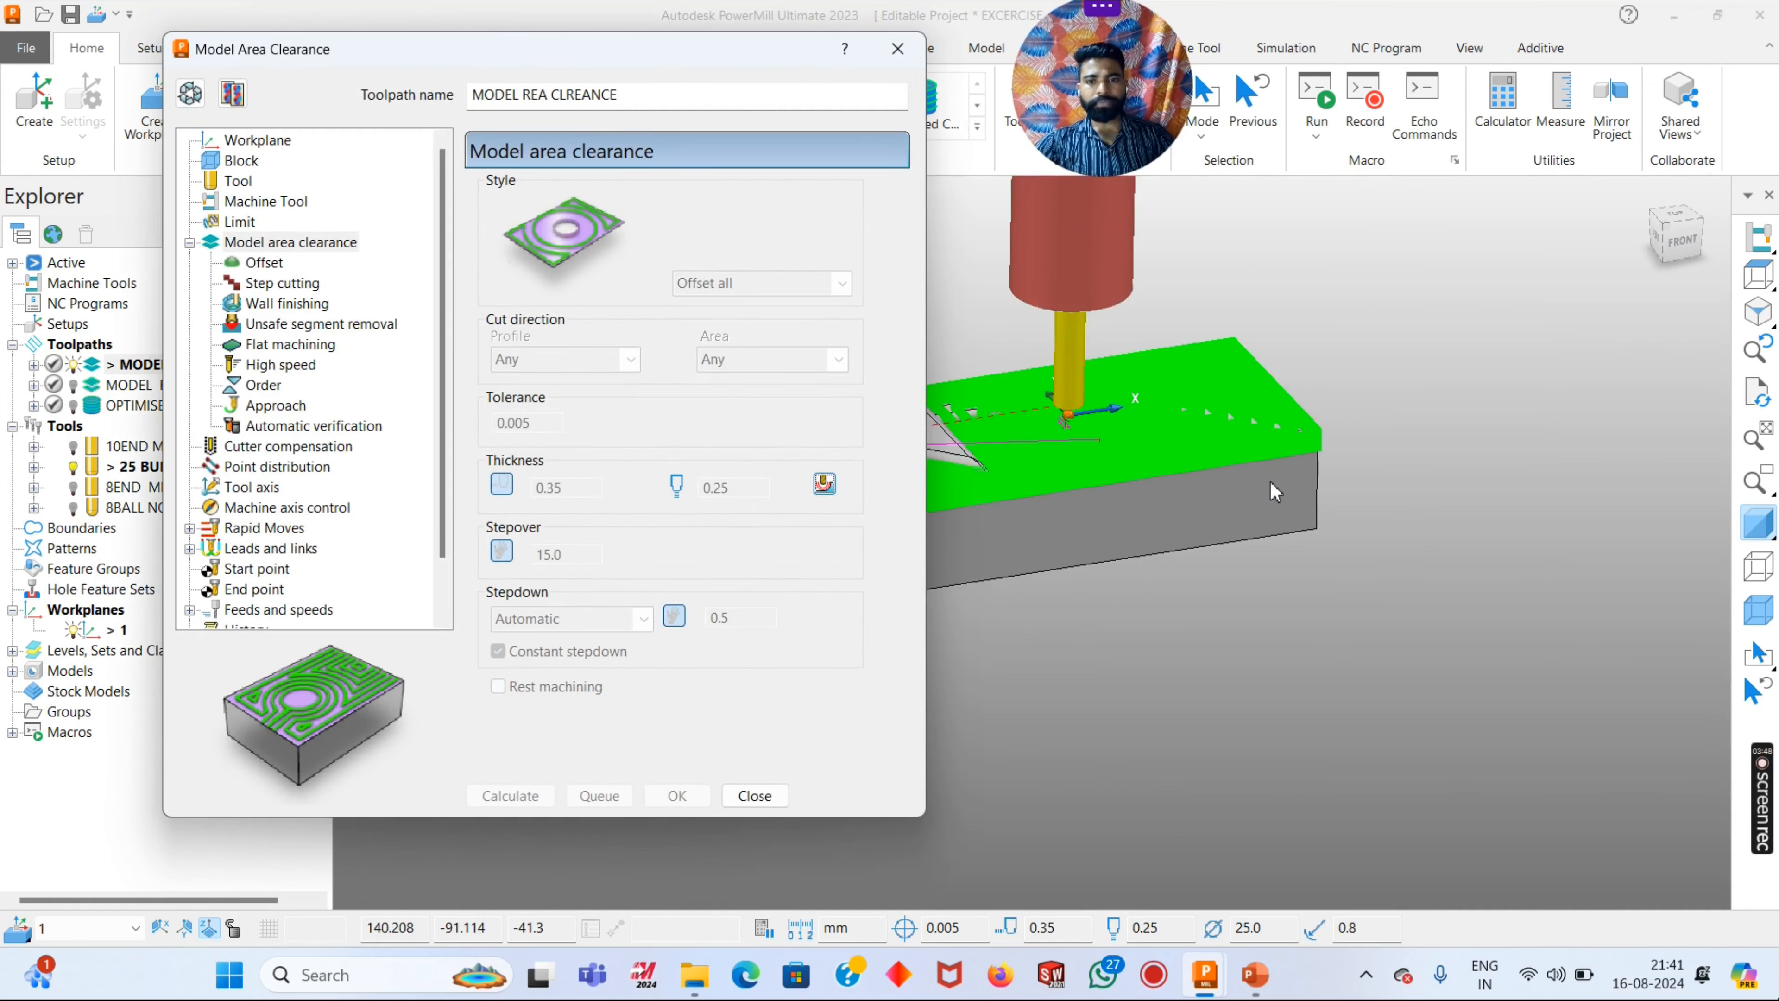
click(190, 93)
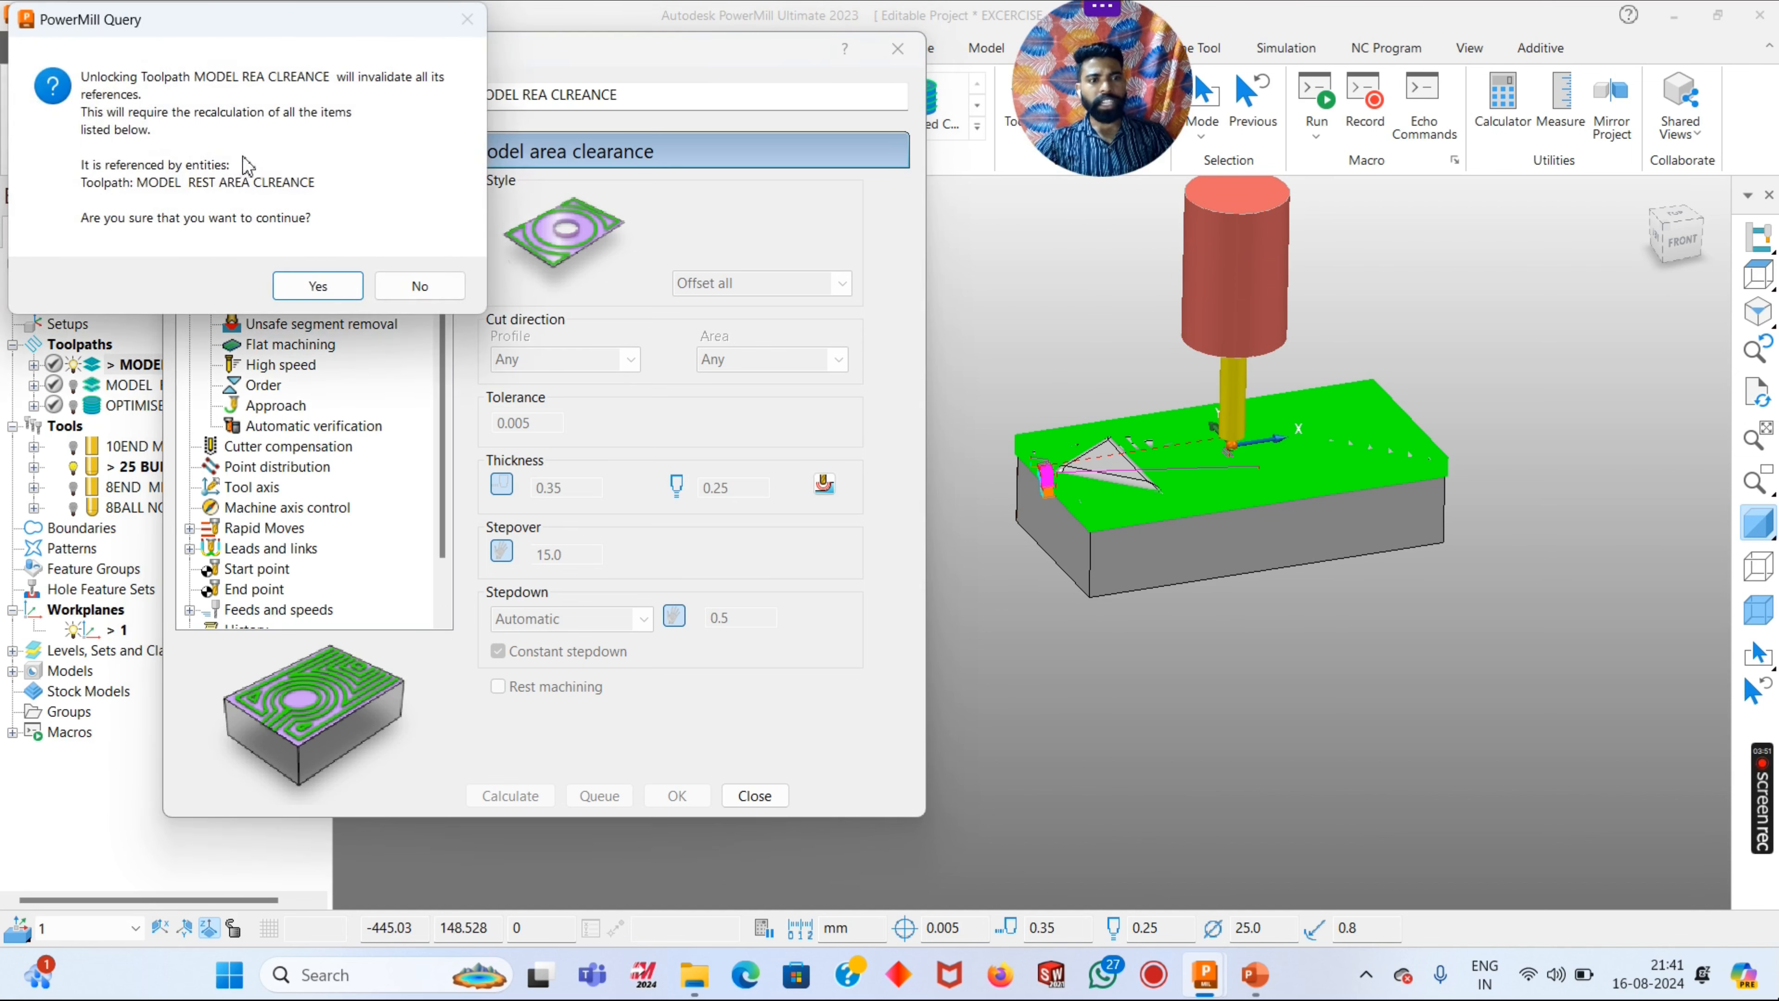
click(418, 285)
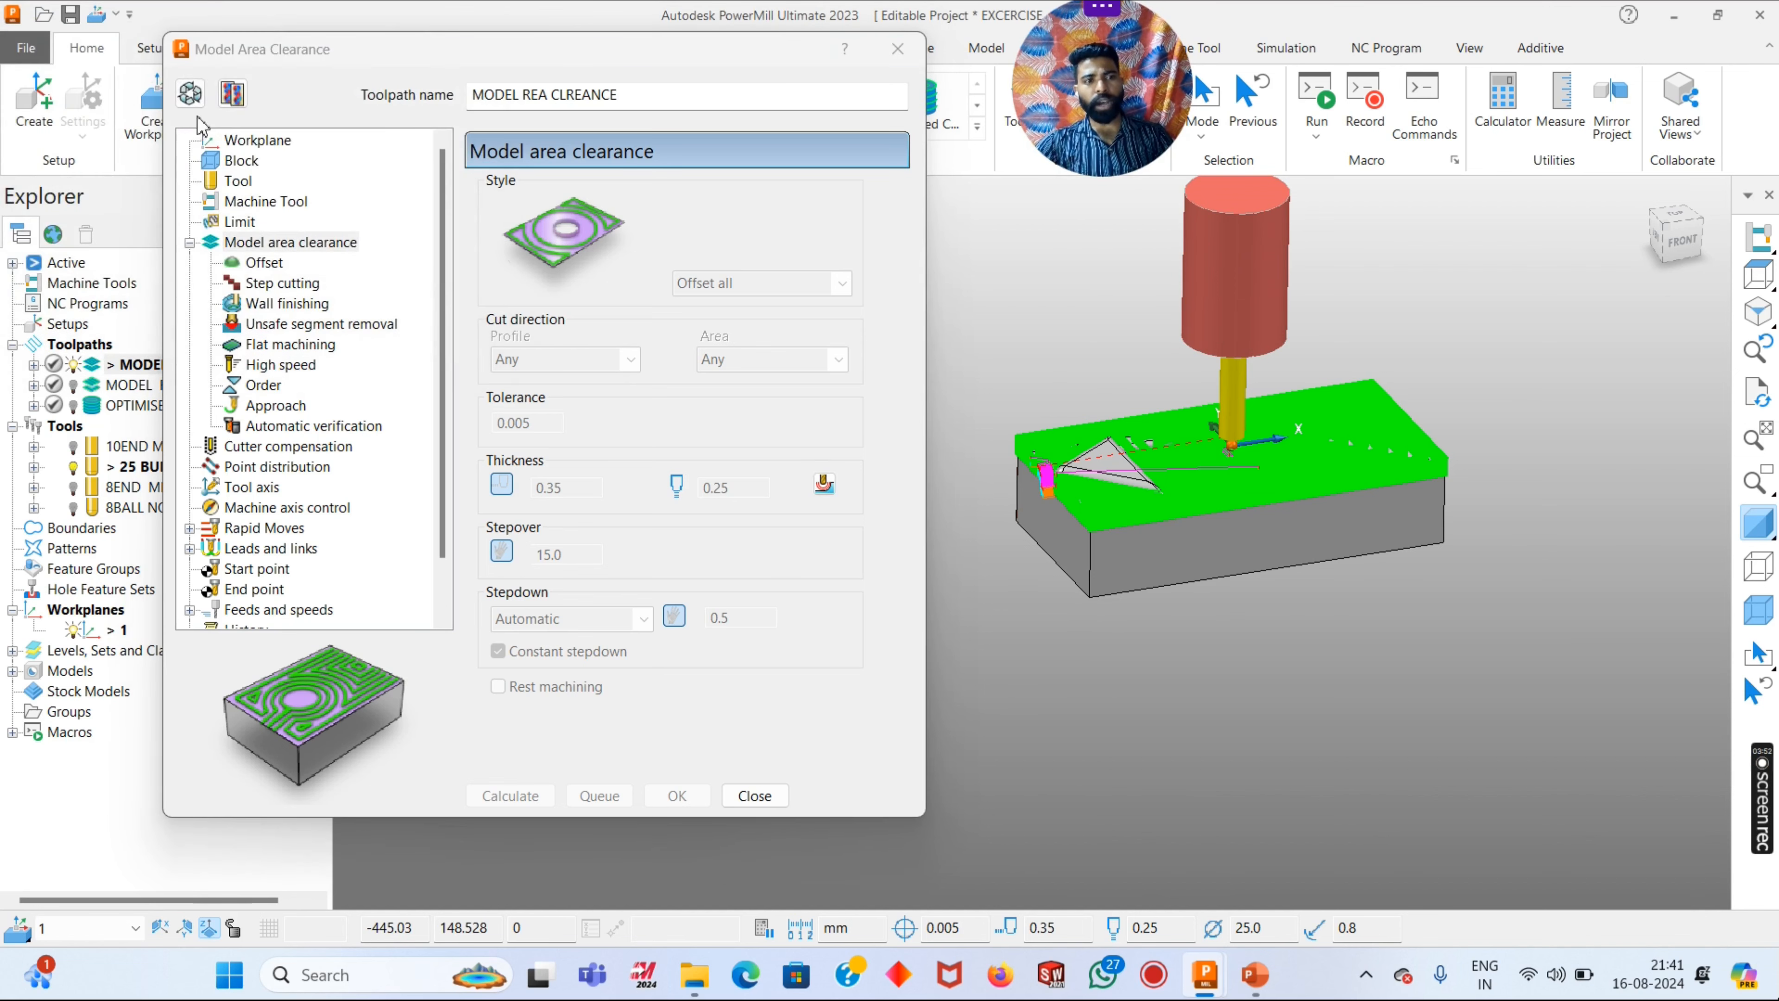
click(190, 93)
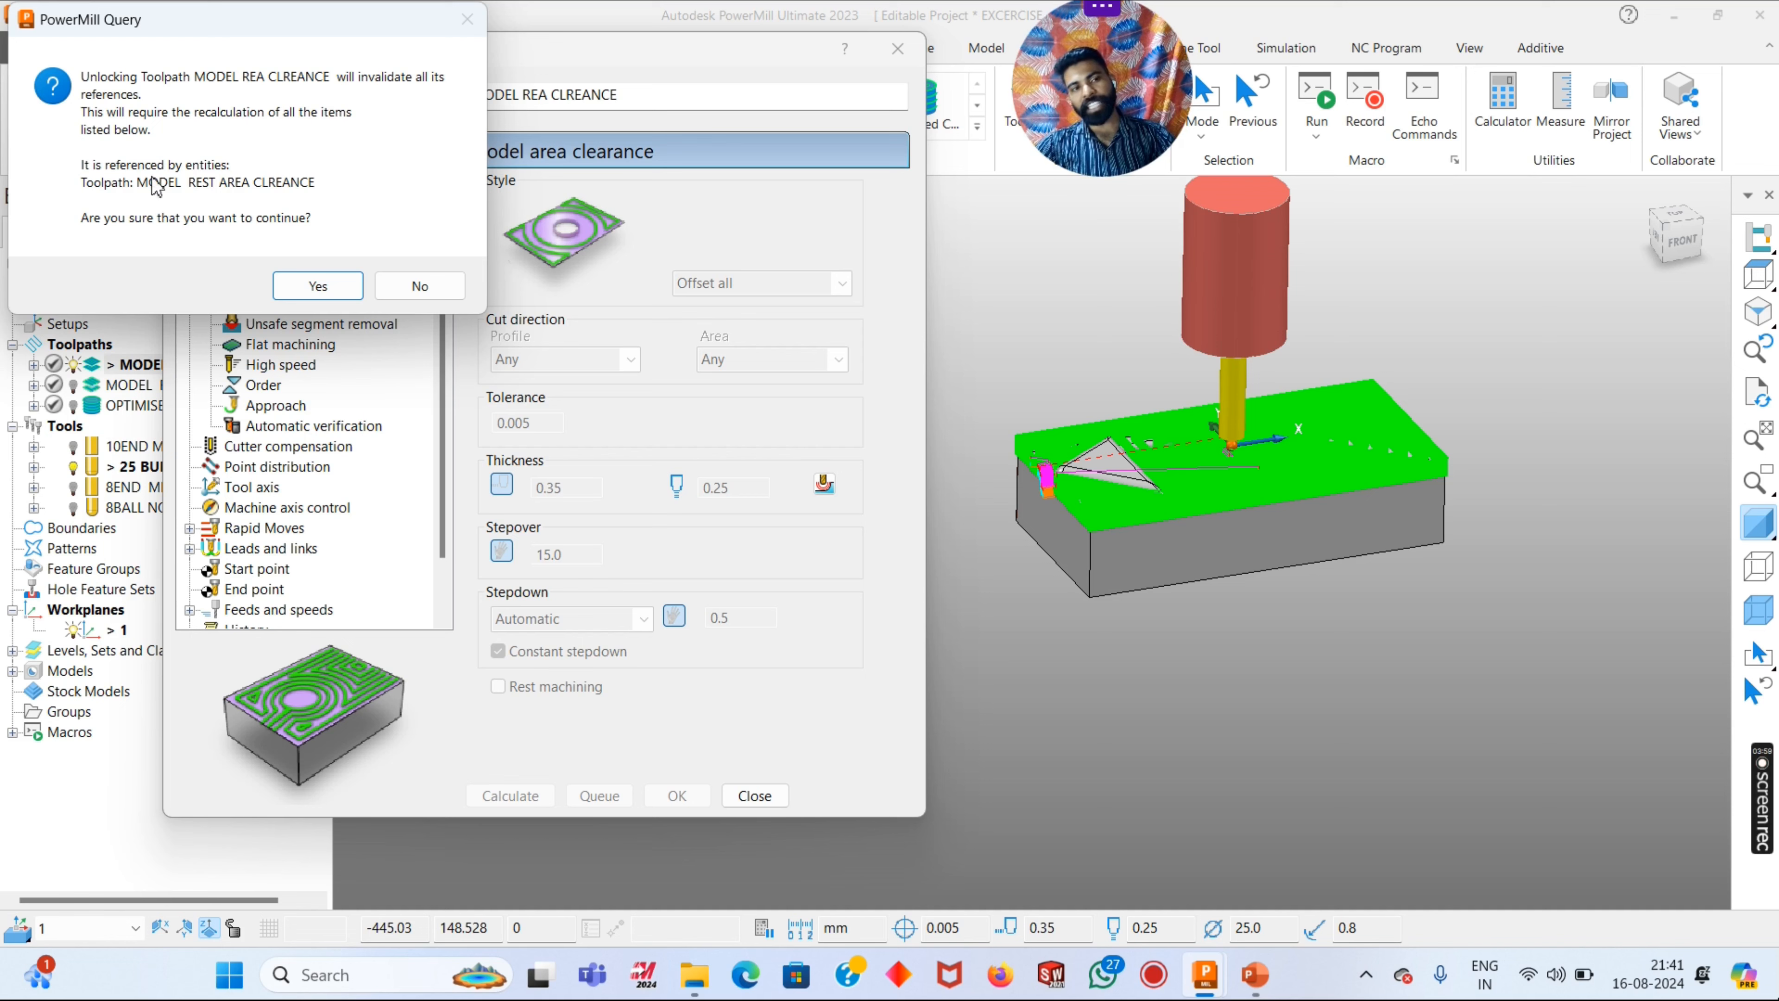
click(419, 286)
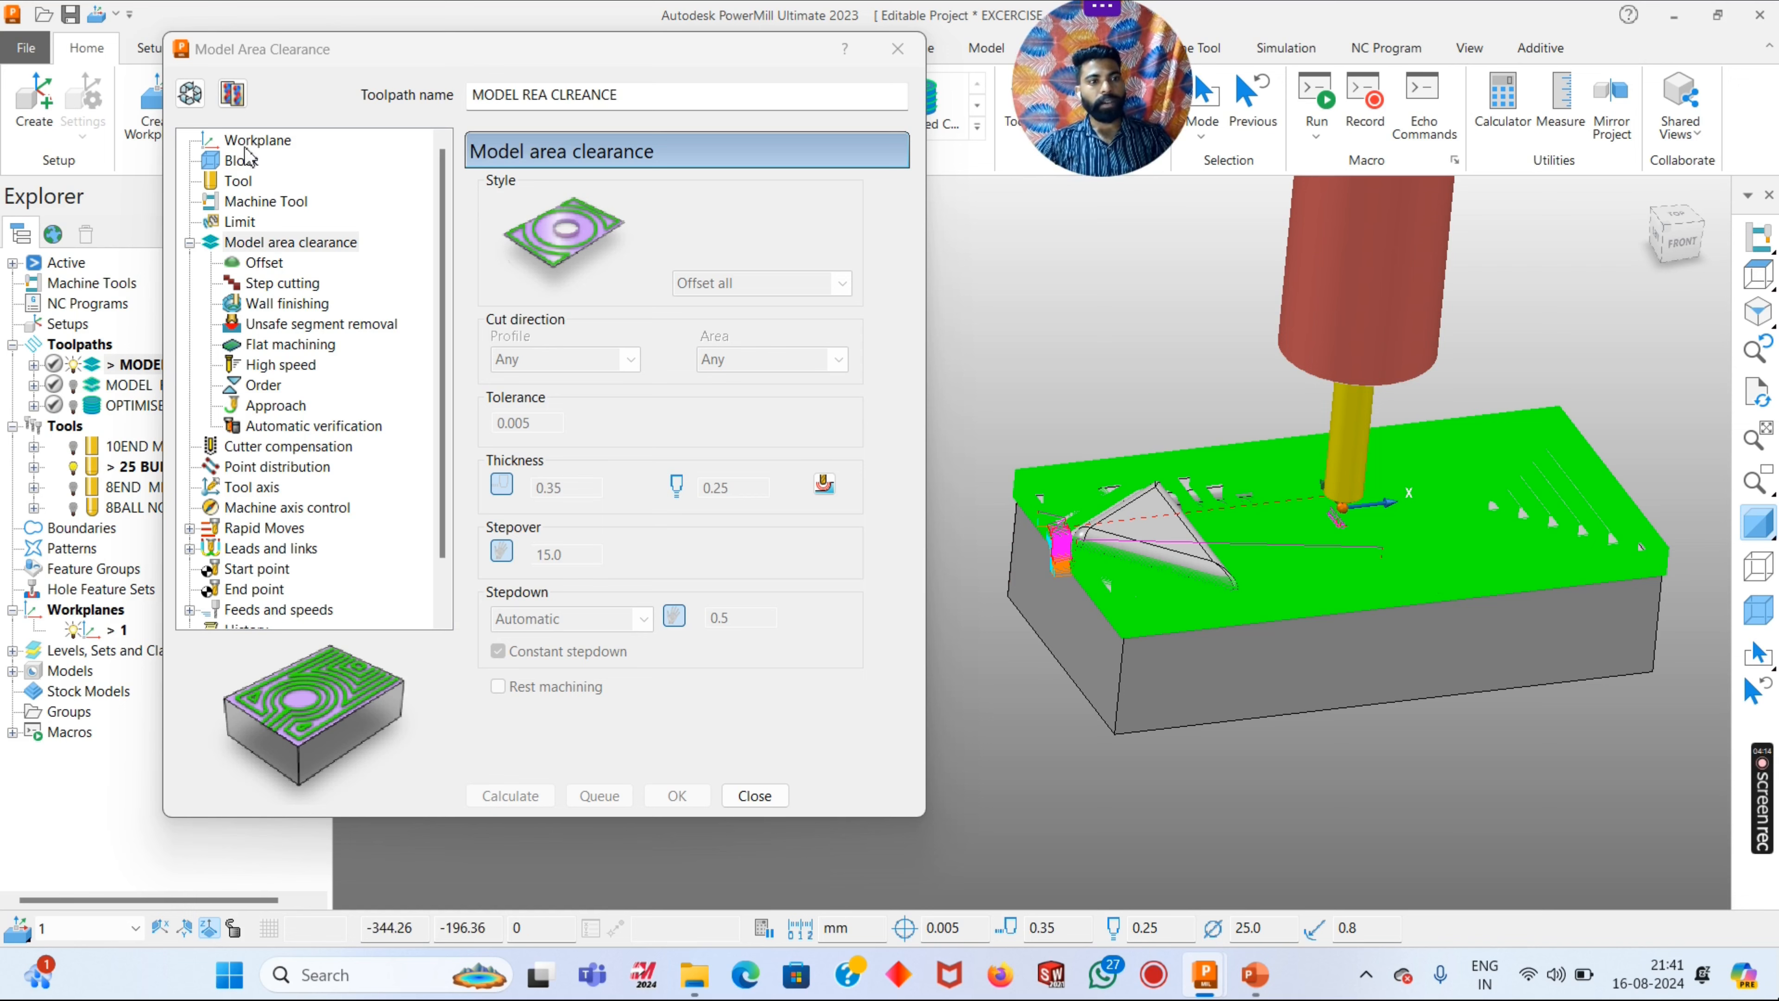
- Unlock the MODEL REA CLREANCE toolpath for editing, agreeing to invalidate its references
click(257, 141)
click(190, 93)
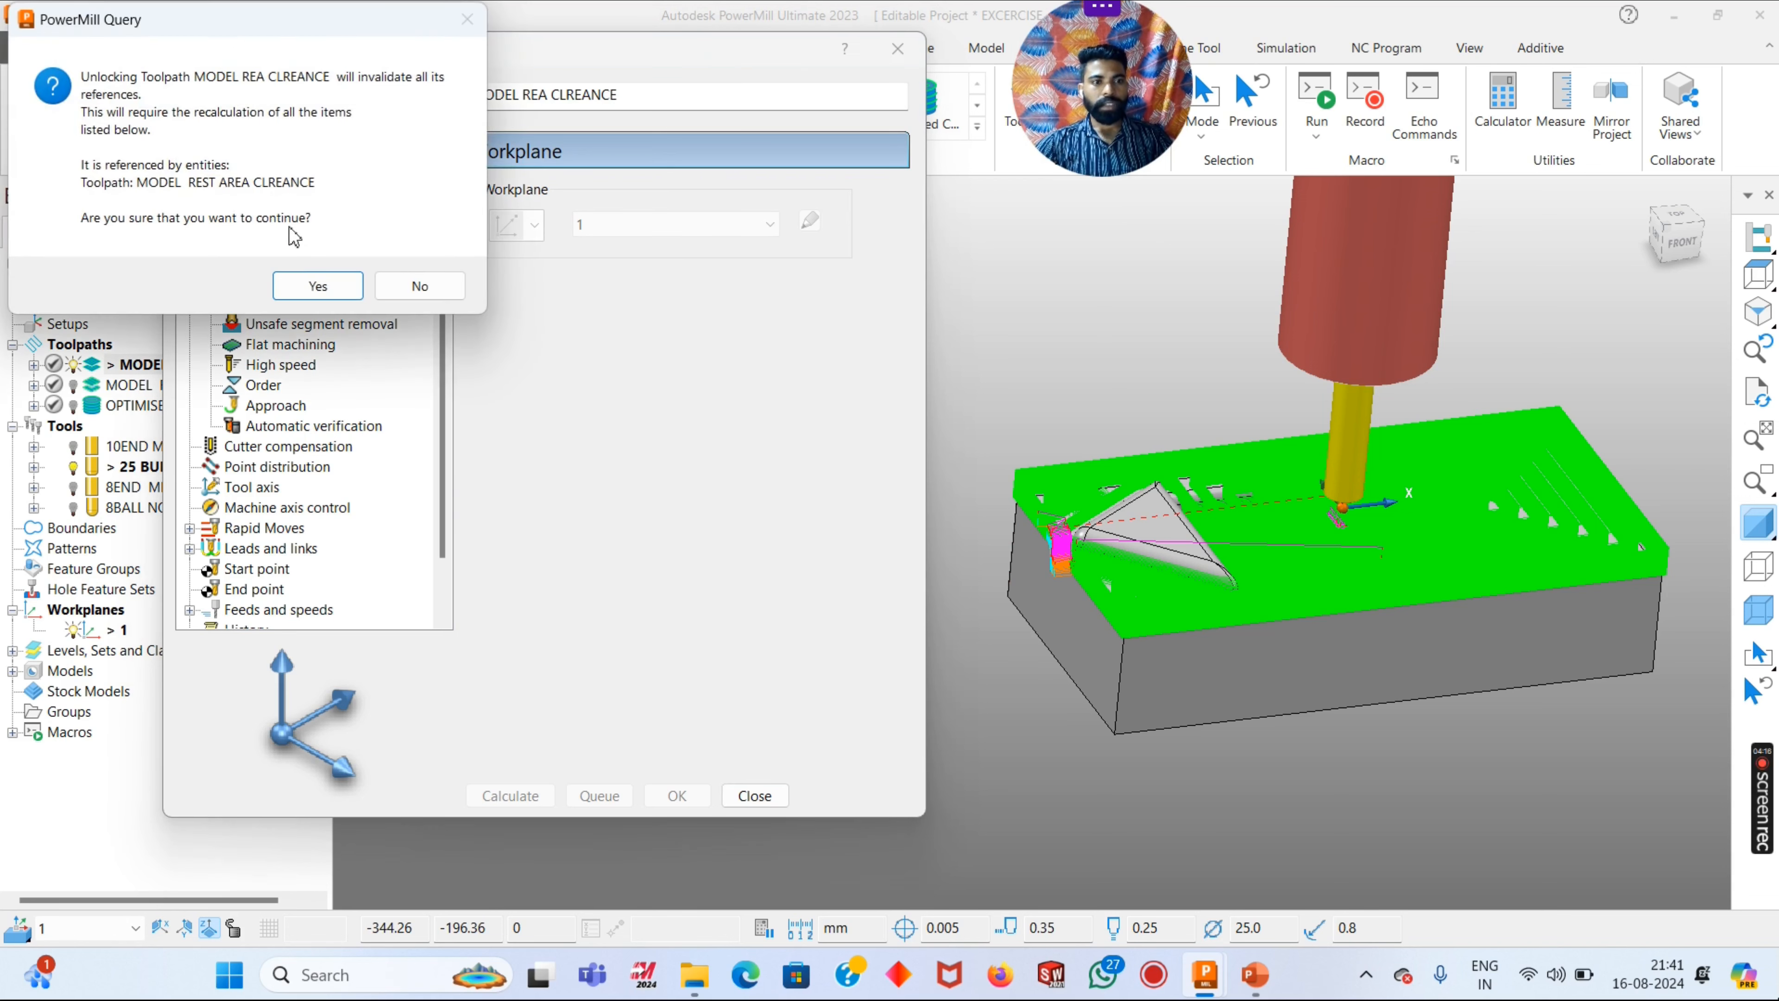
click(316, 284)
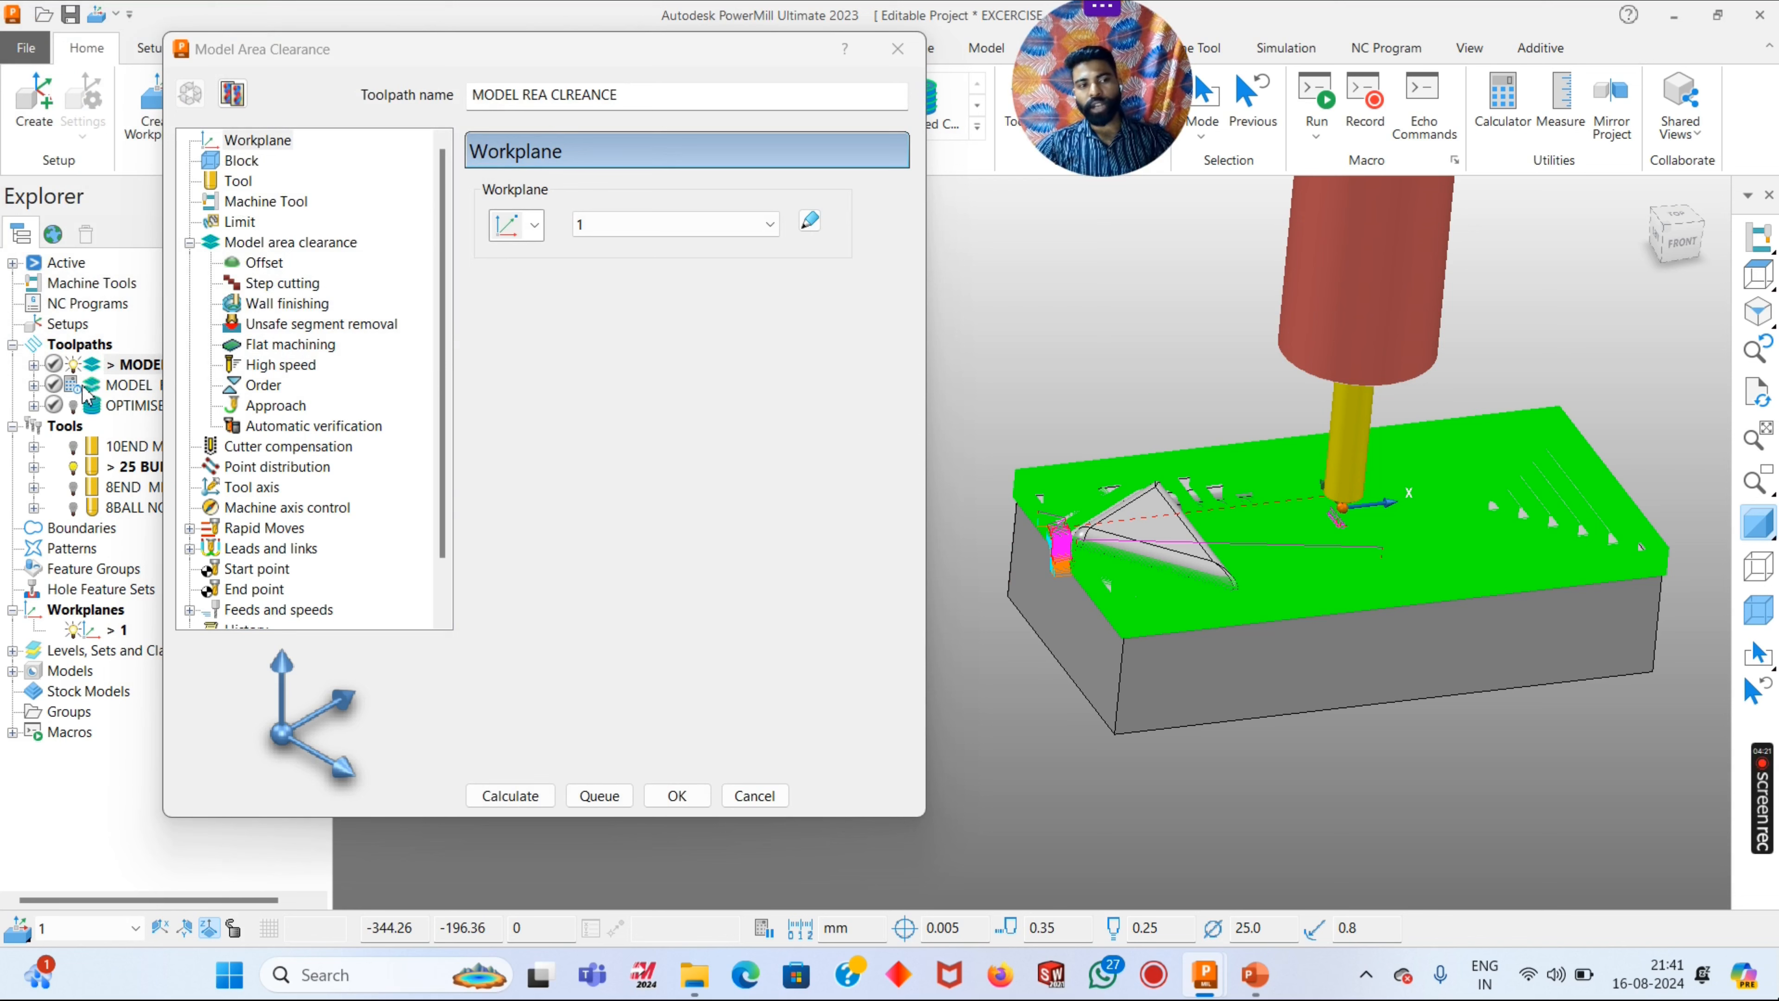
mouse_move(73, 392)
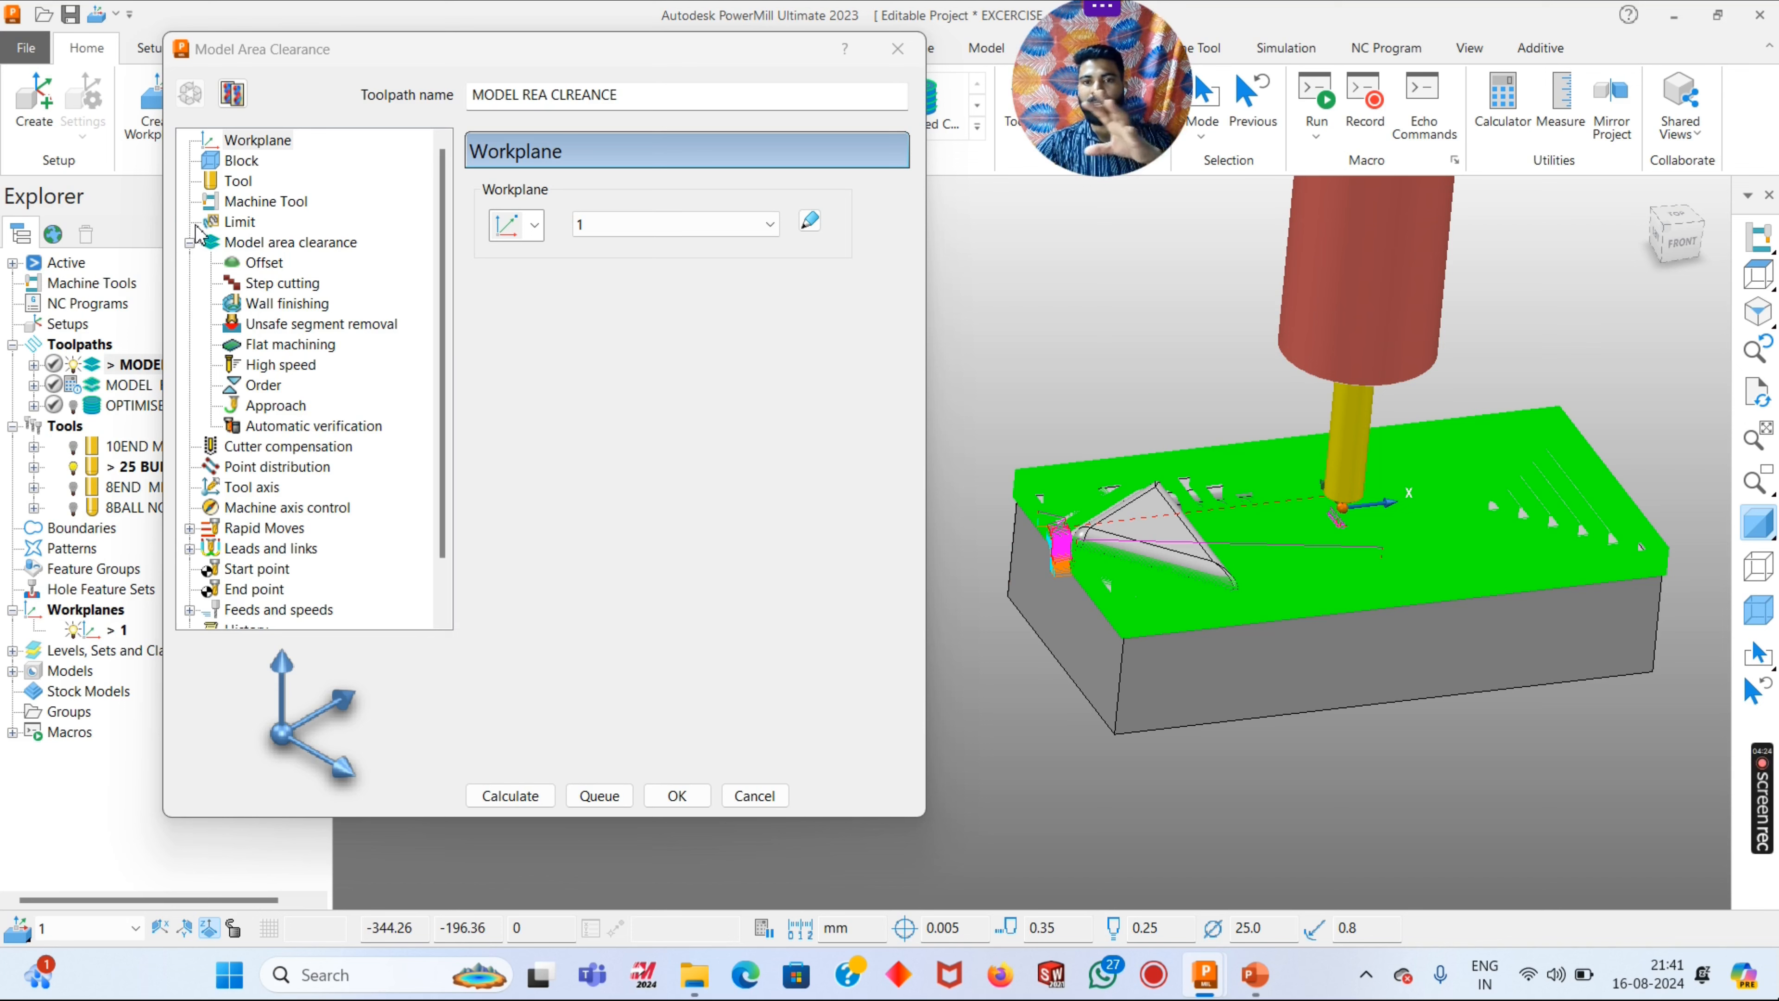
- Review the toolpath's block, tool, machine tool, limit, area clearance, offset, step cutting and wall finishing settings
click(231, 160)
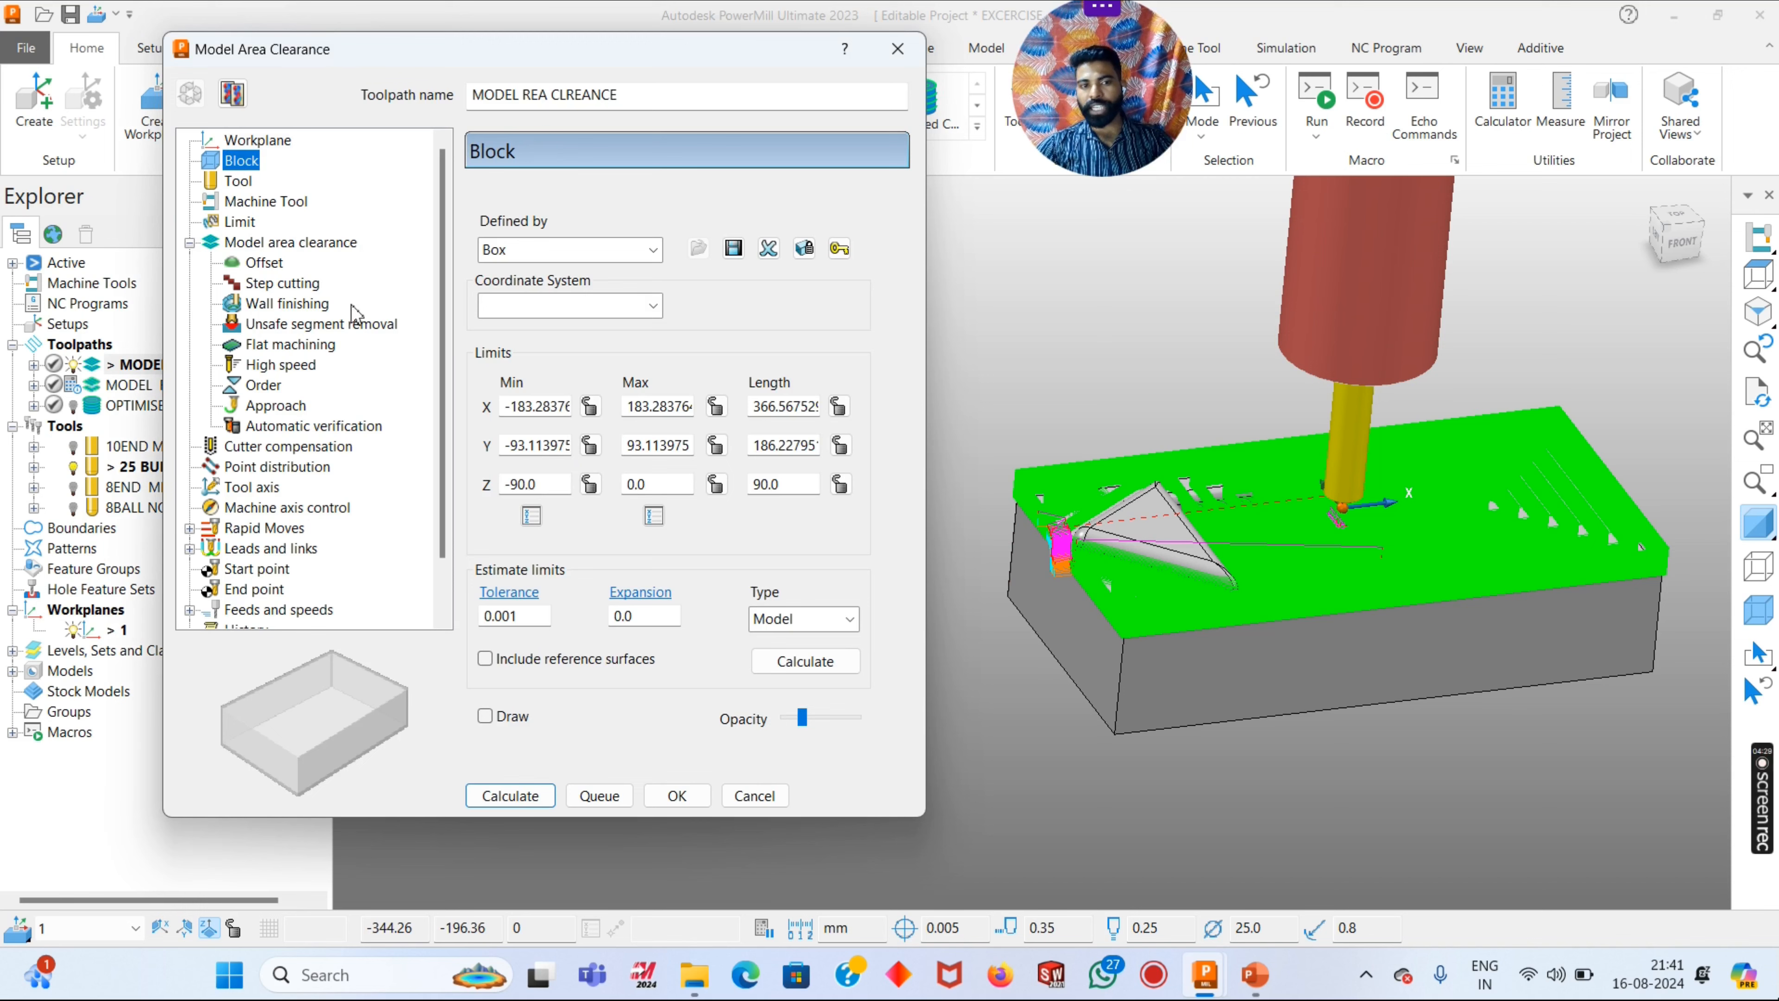
click(238, 181)
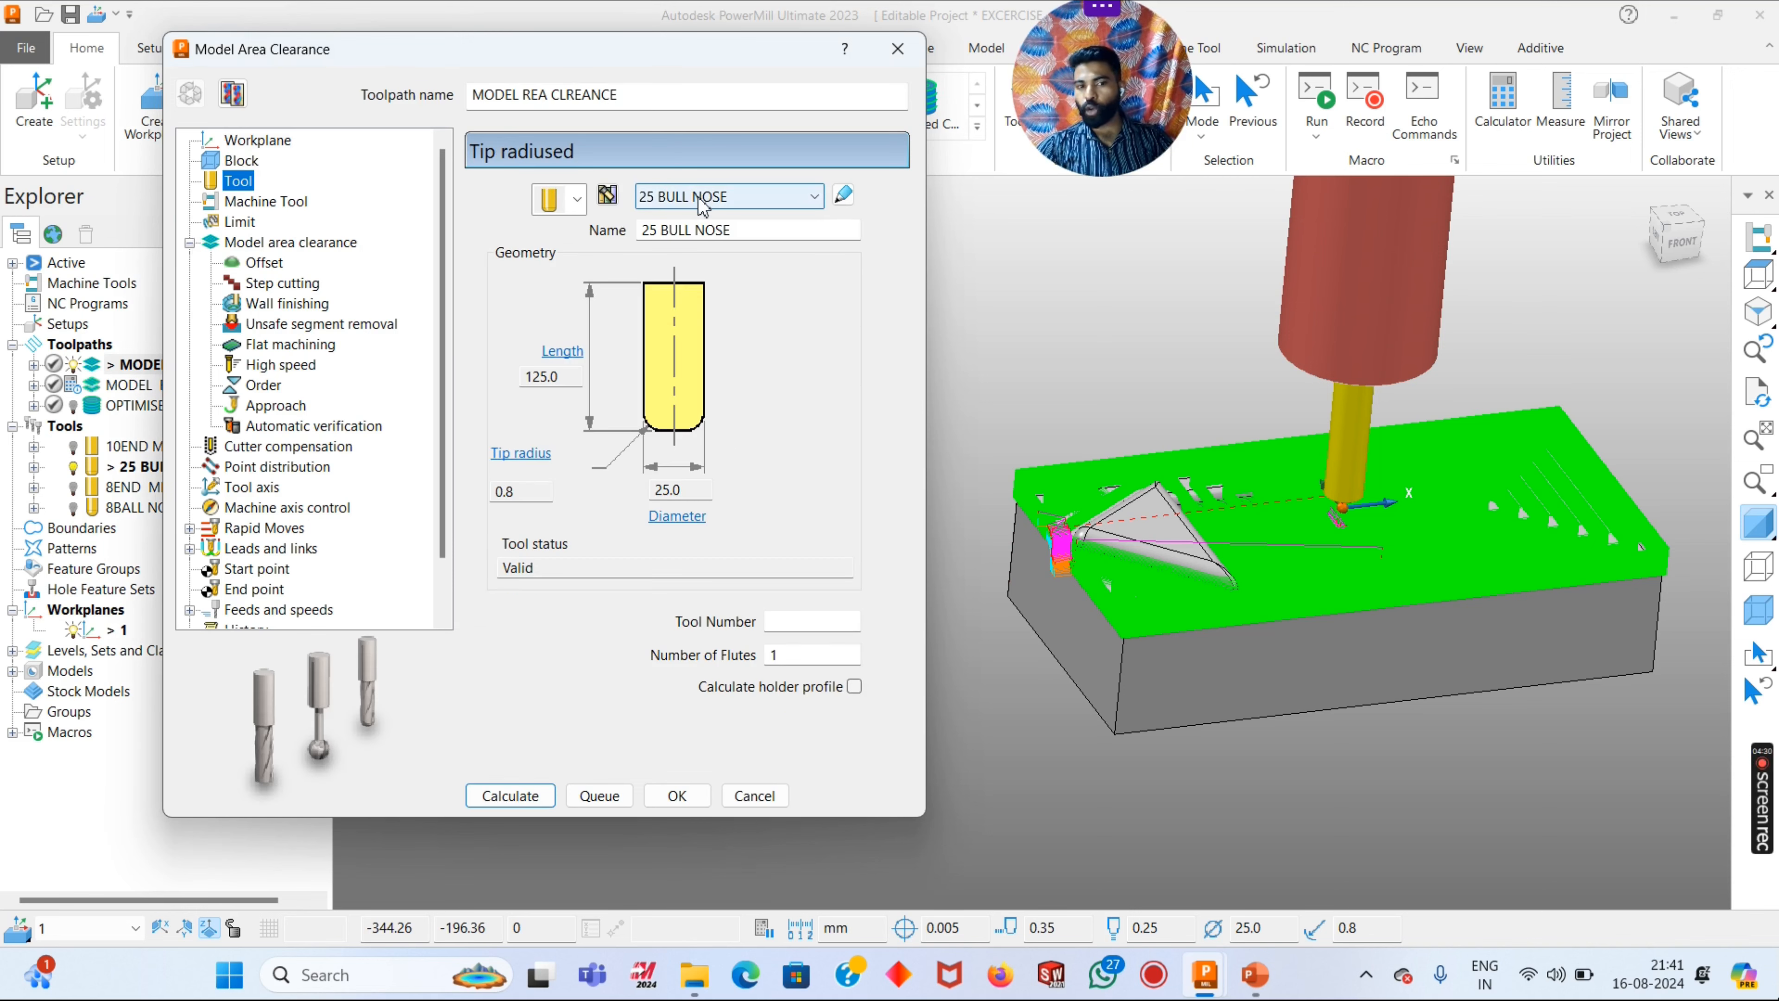
click(242, 202)
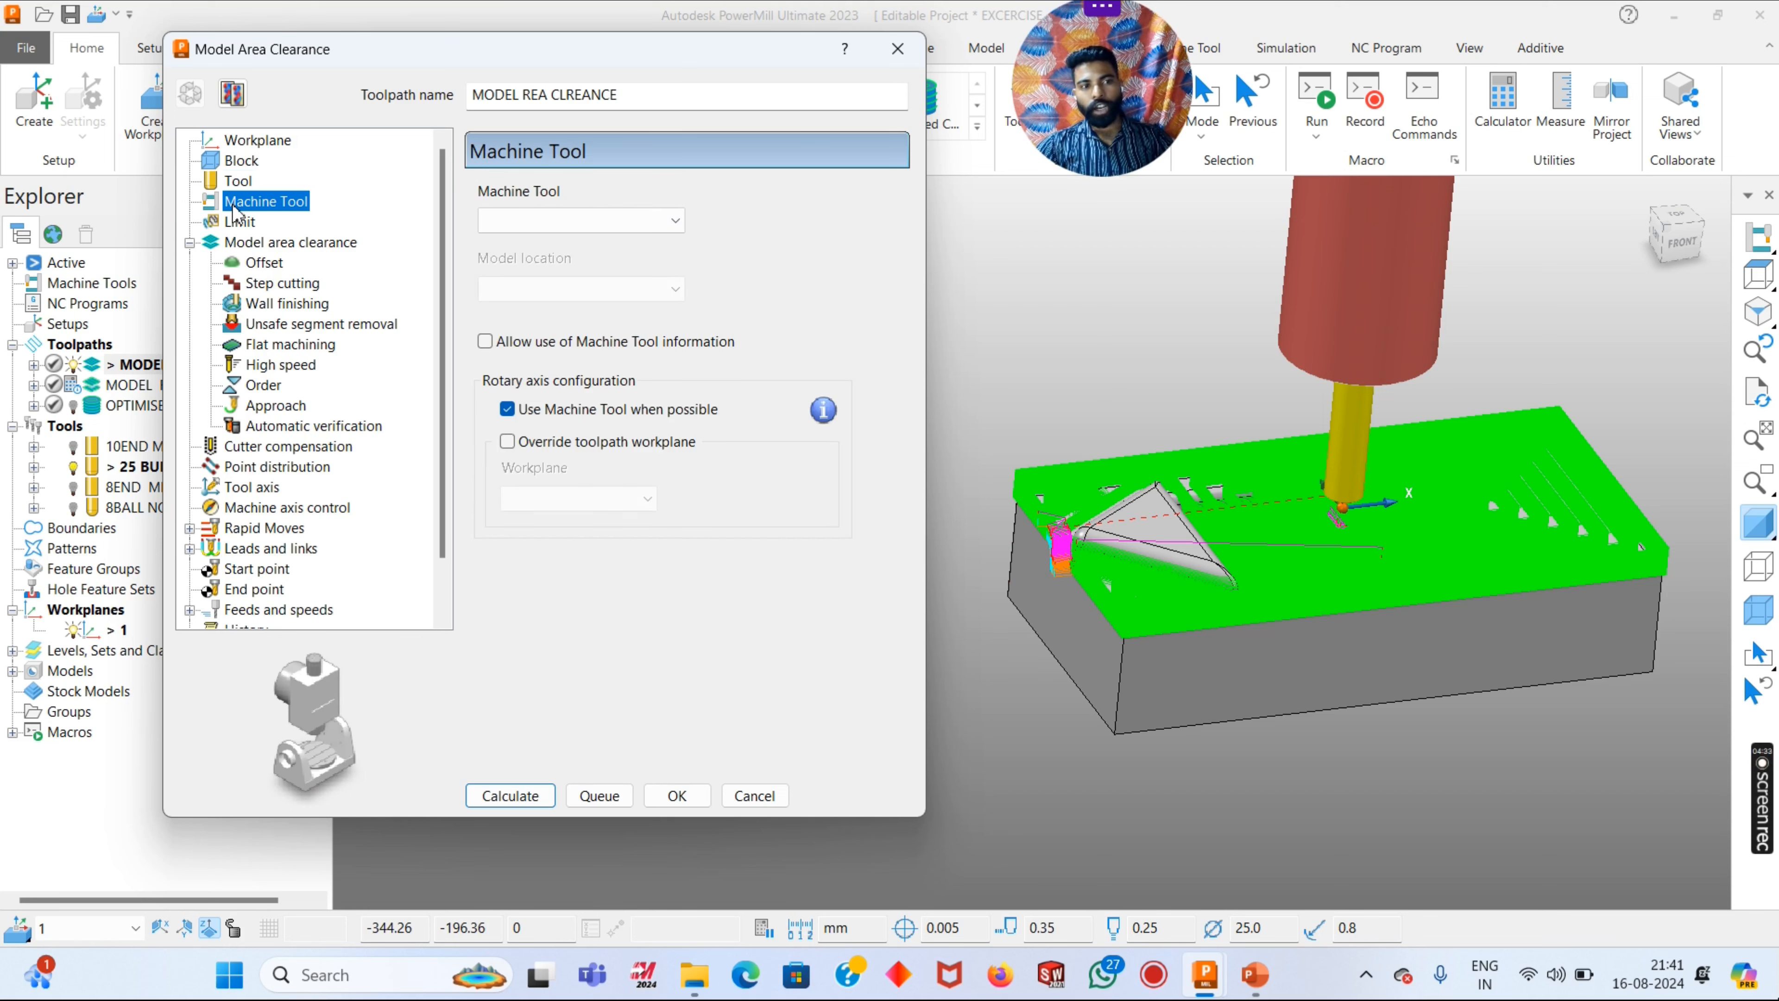
click(242, 221)
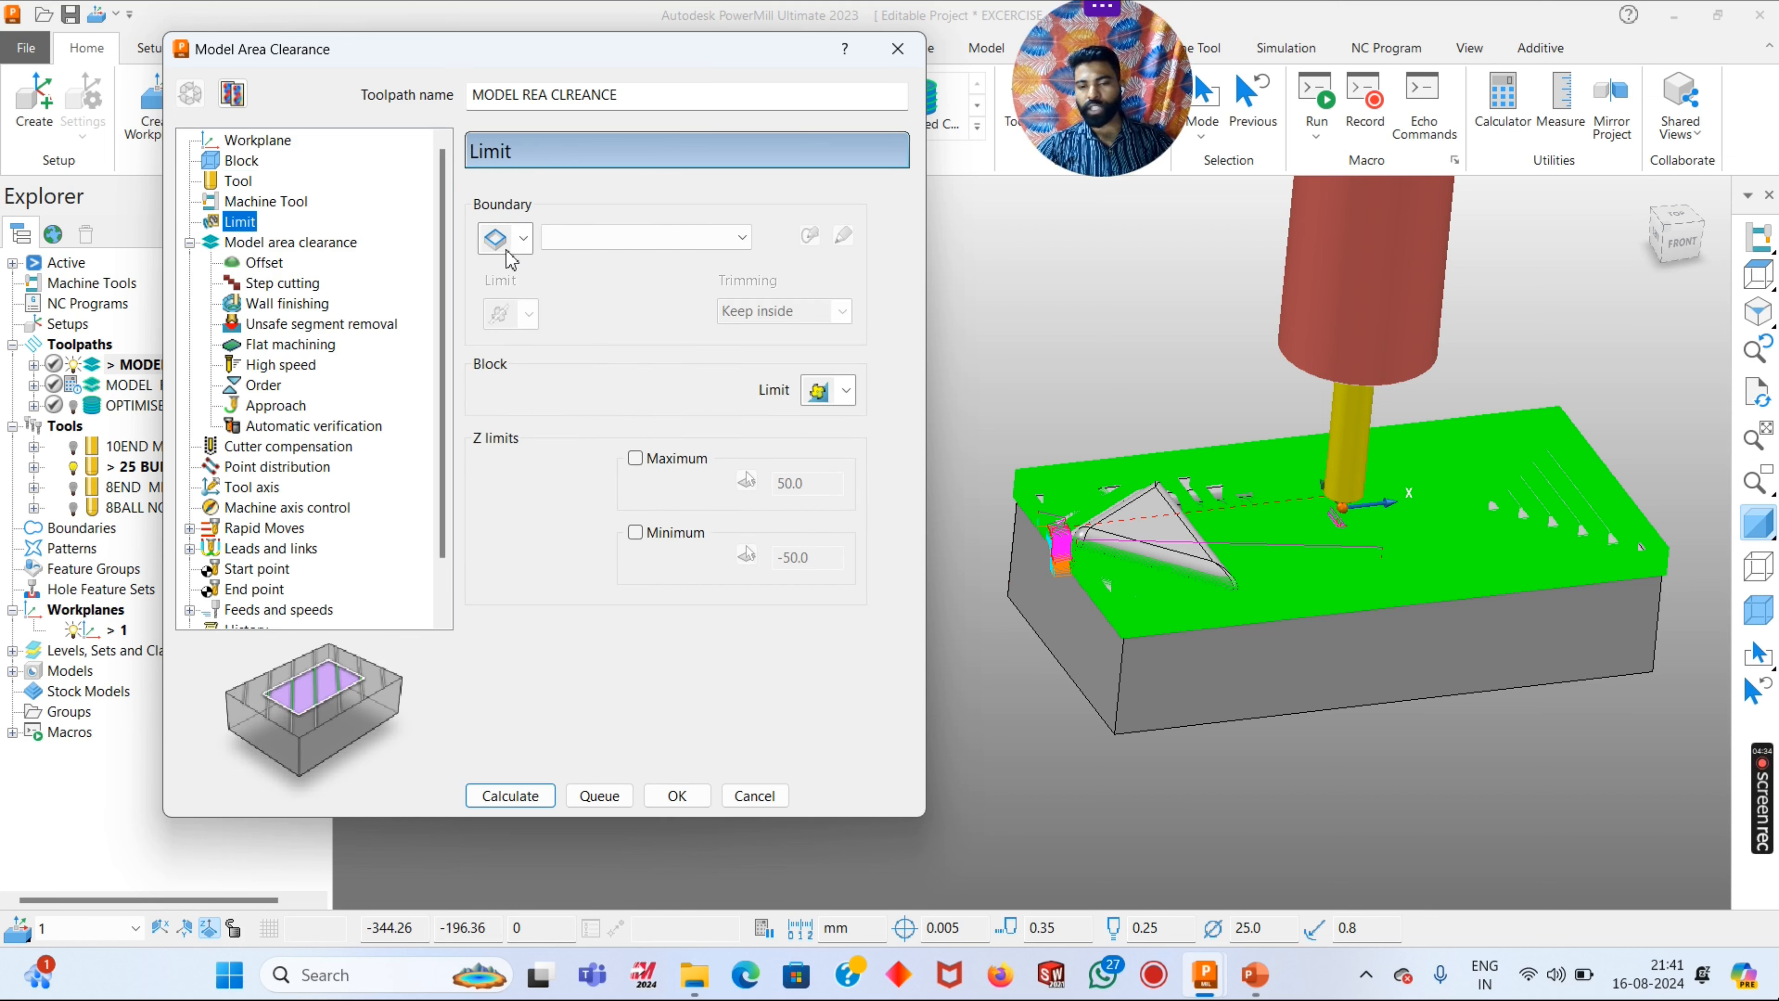
click(240, 245)
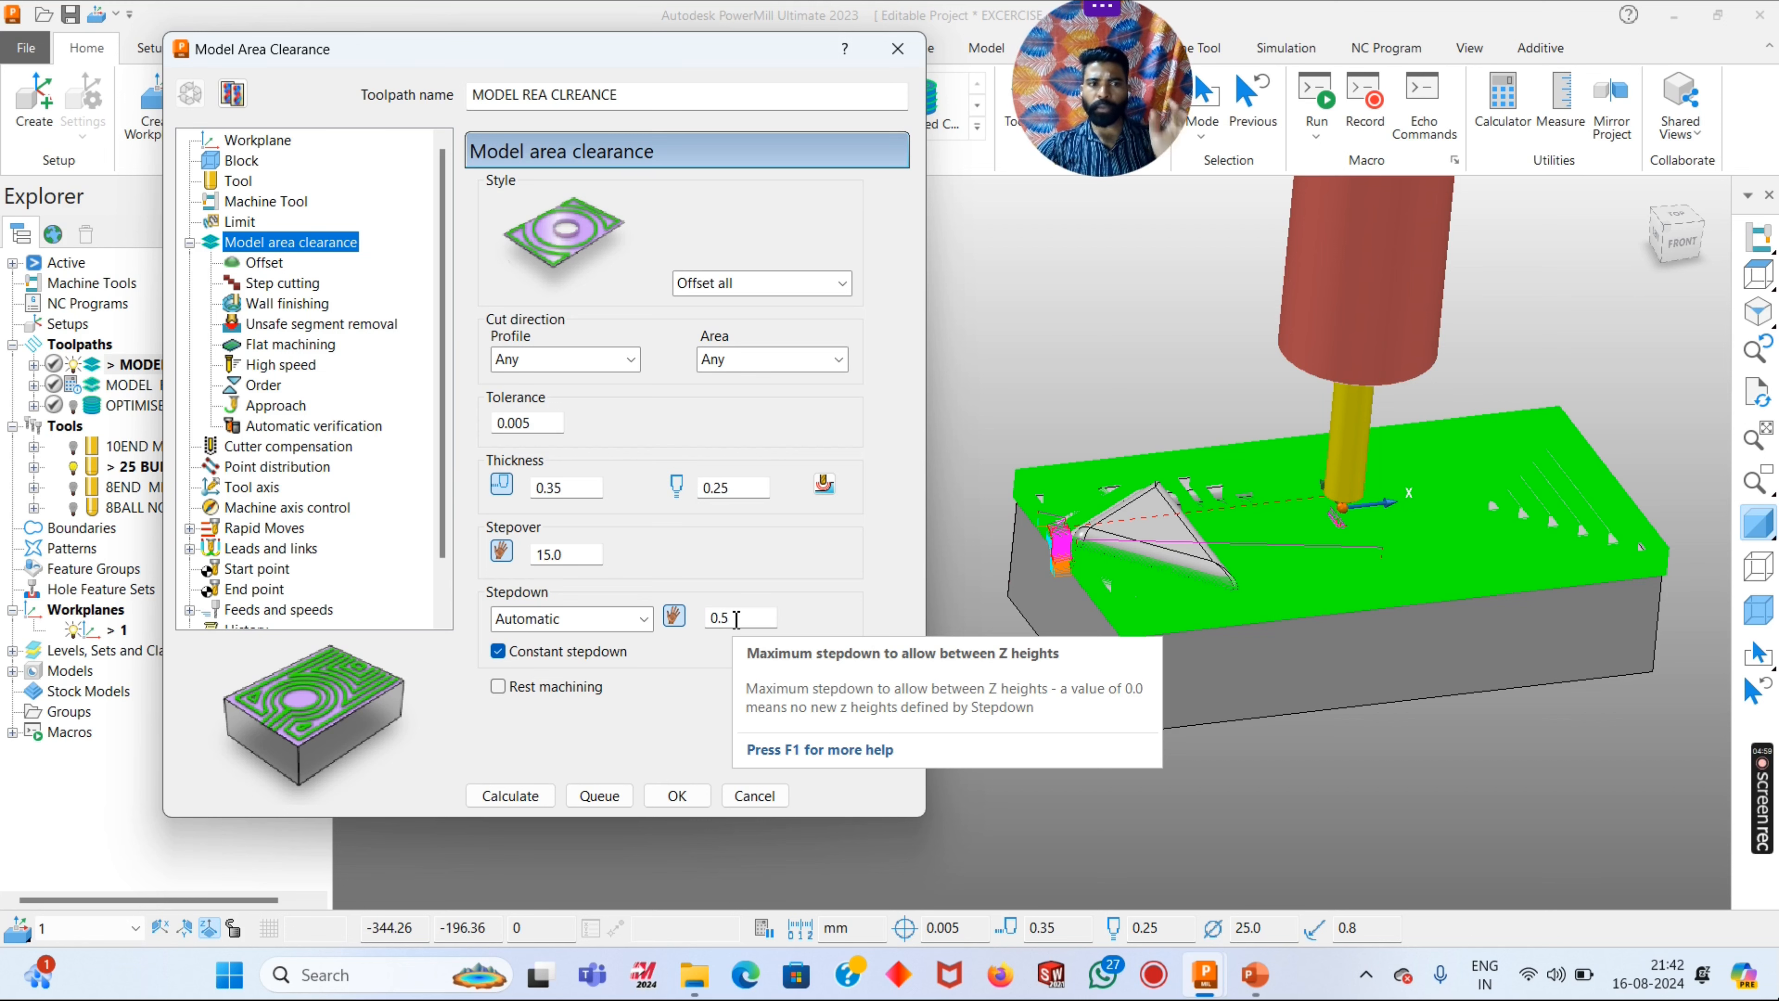
click(260, 264)
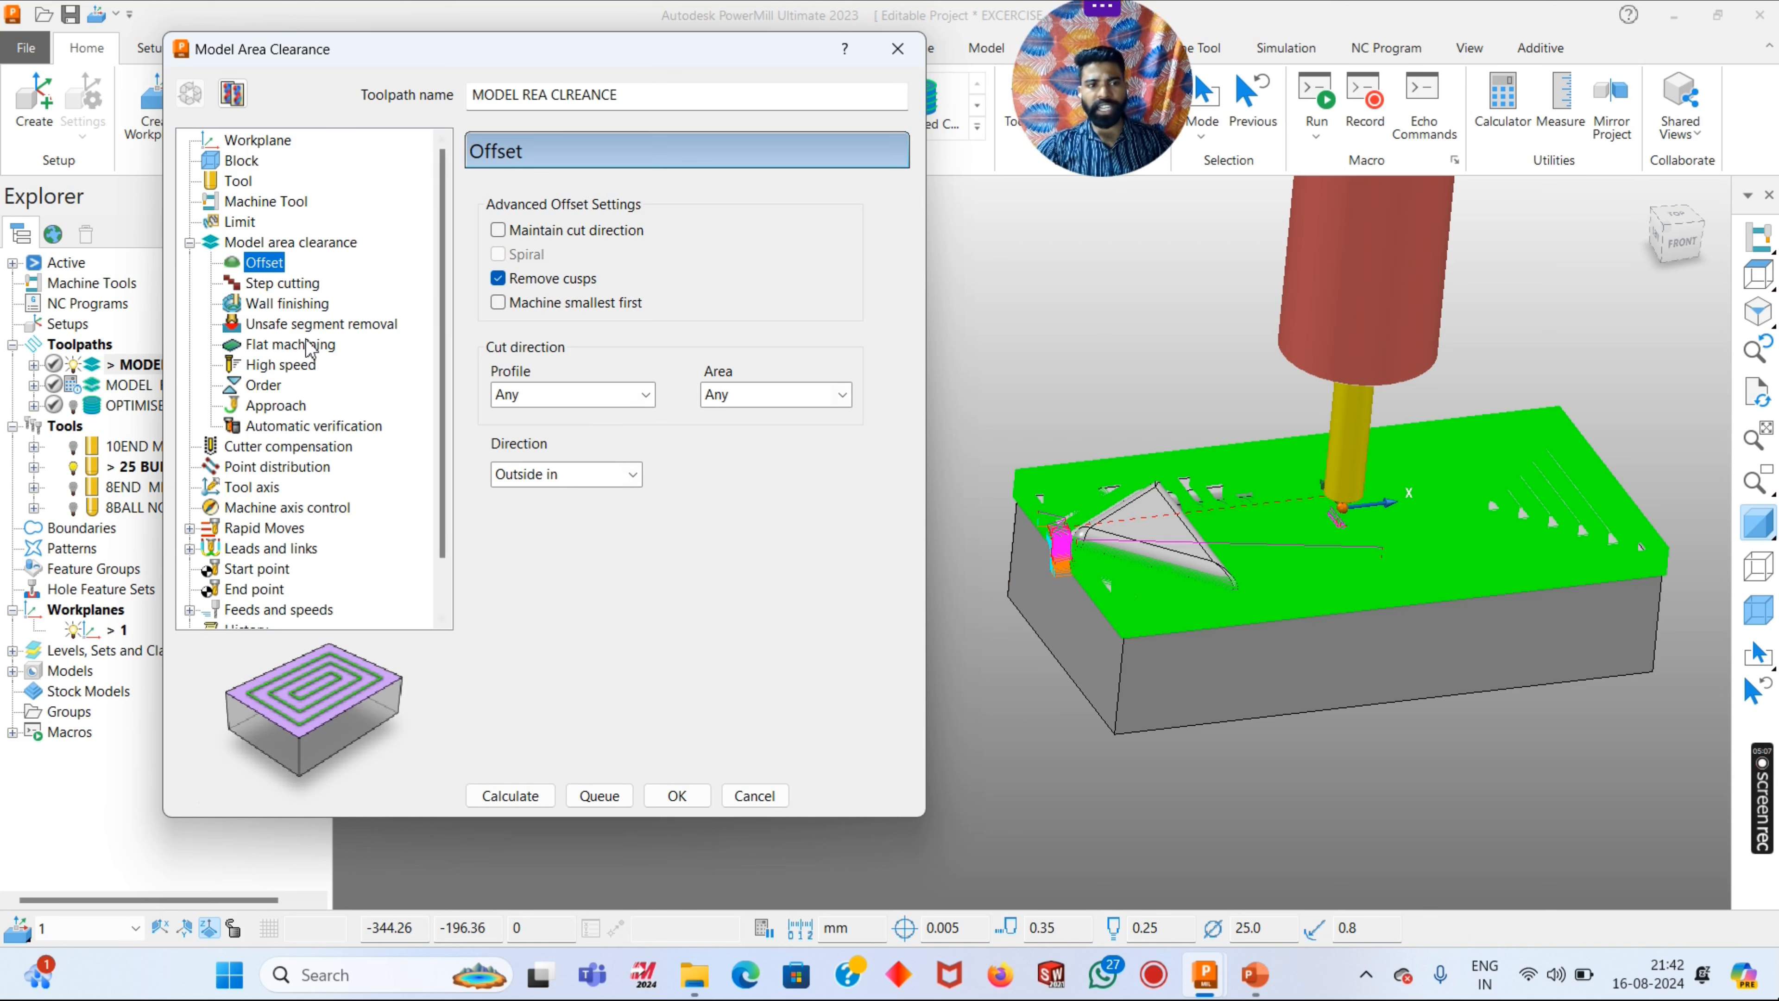
click(277, 284)
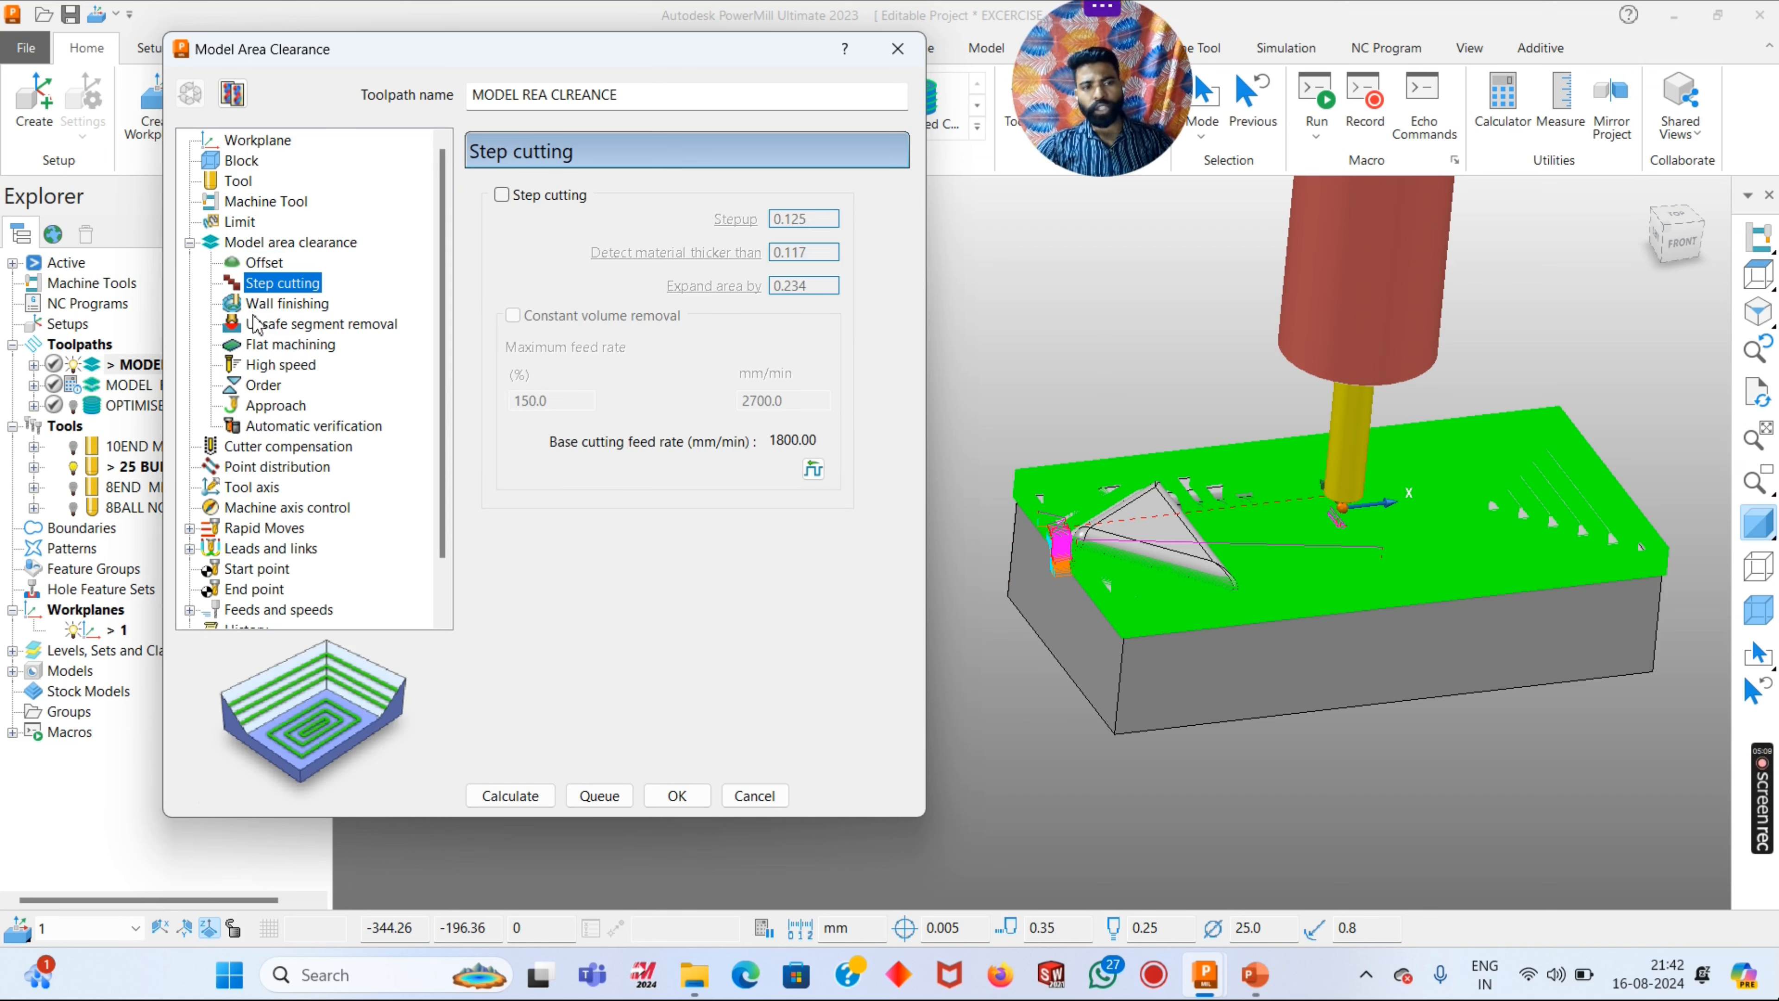
click(263, 305)
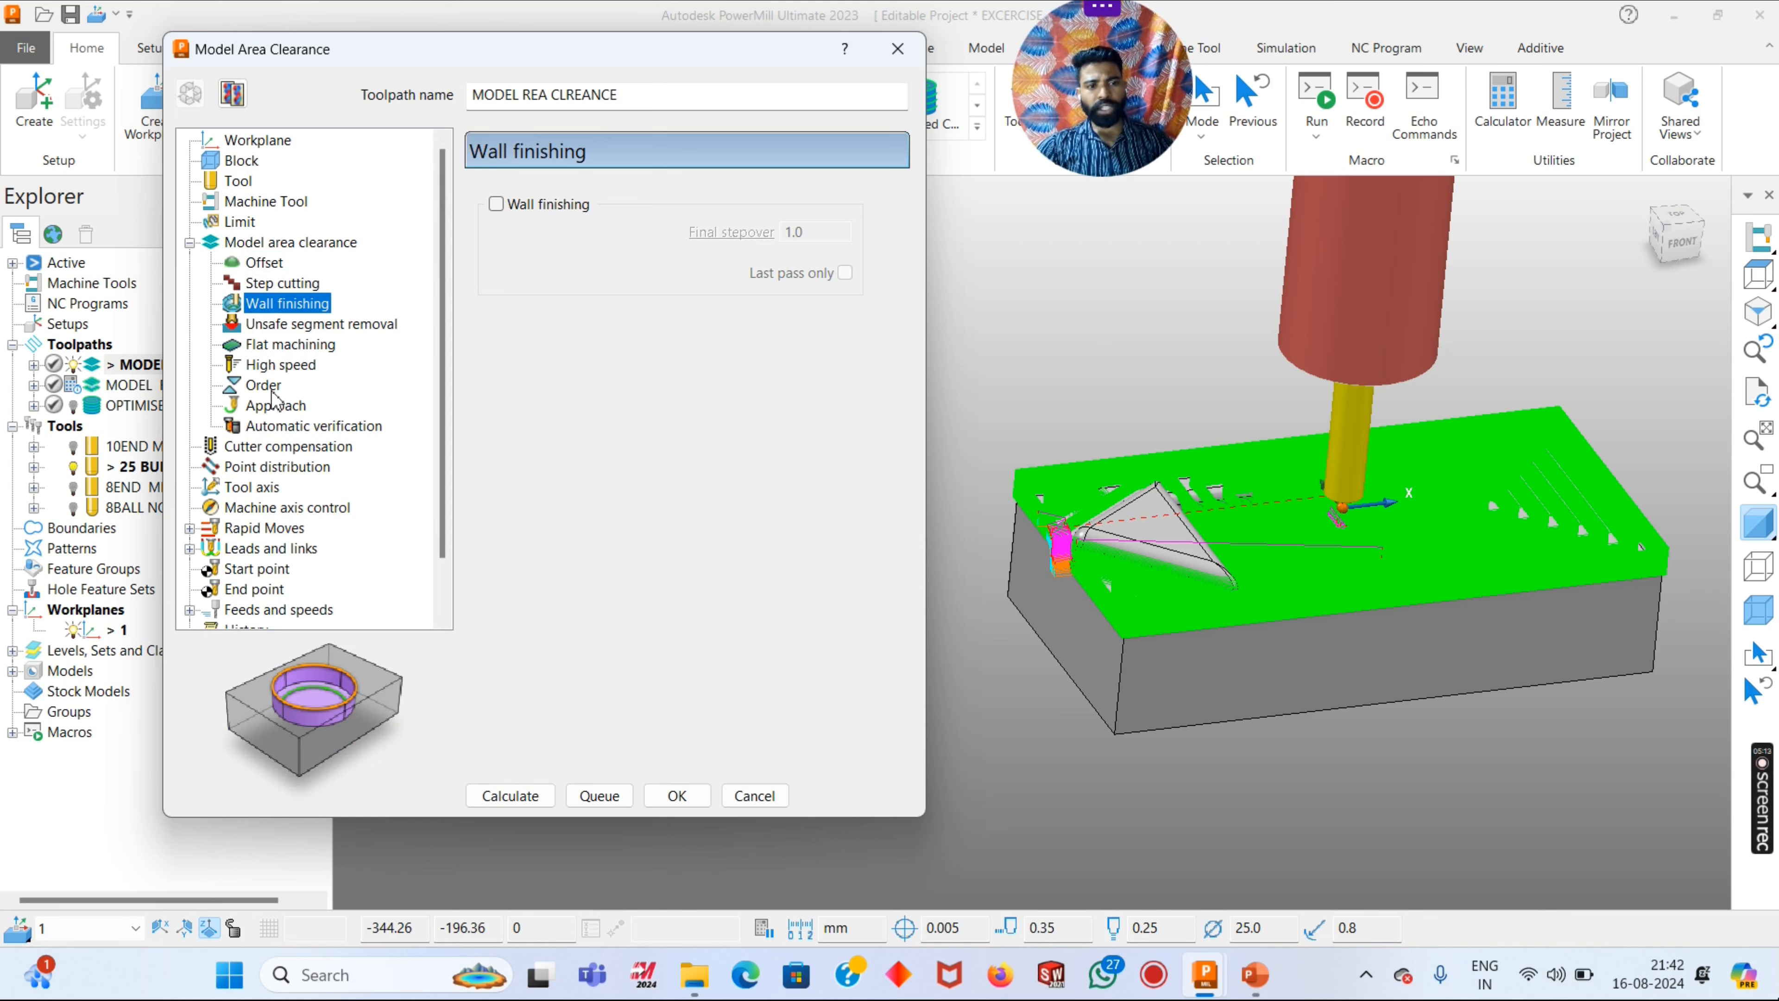
- Calculate the rapid move heights for the area clearance toolpath, measured from Block and Model
scroll(281, 504, down, 1)
click(231, 466)
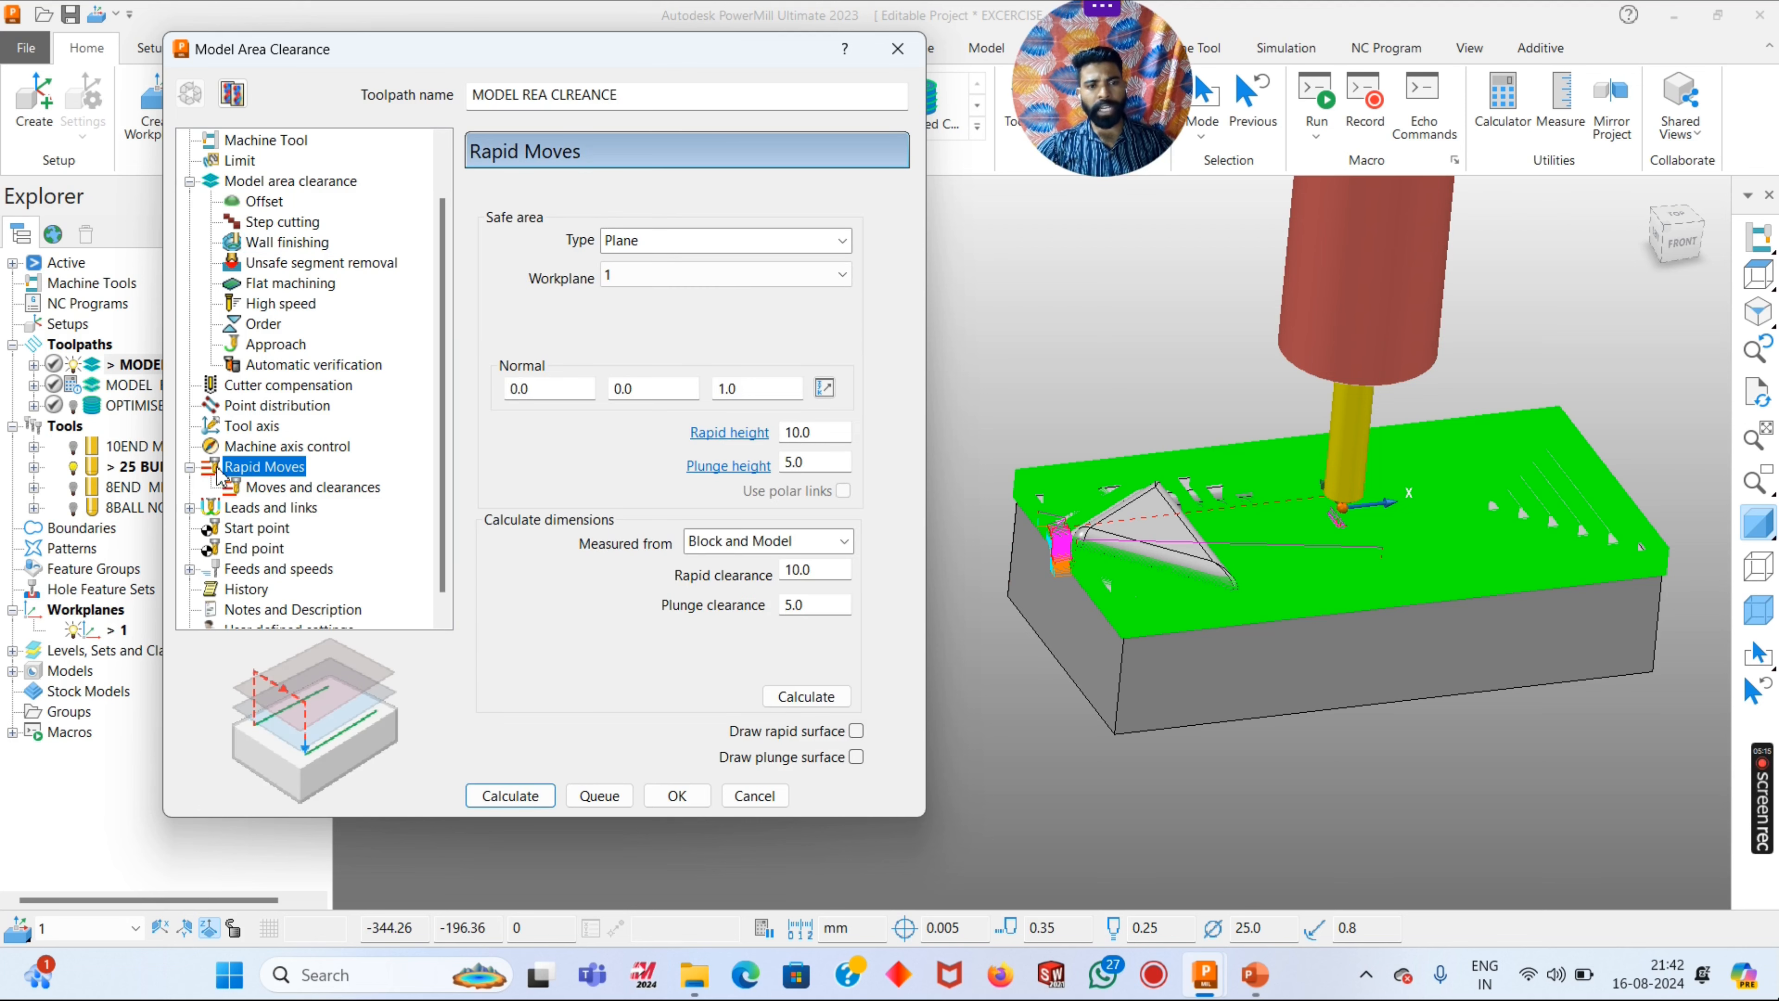
click(807, 699)
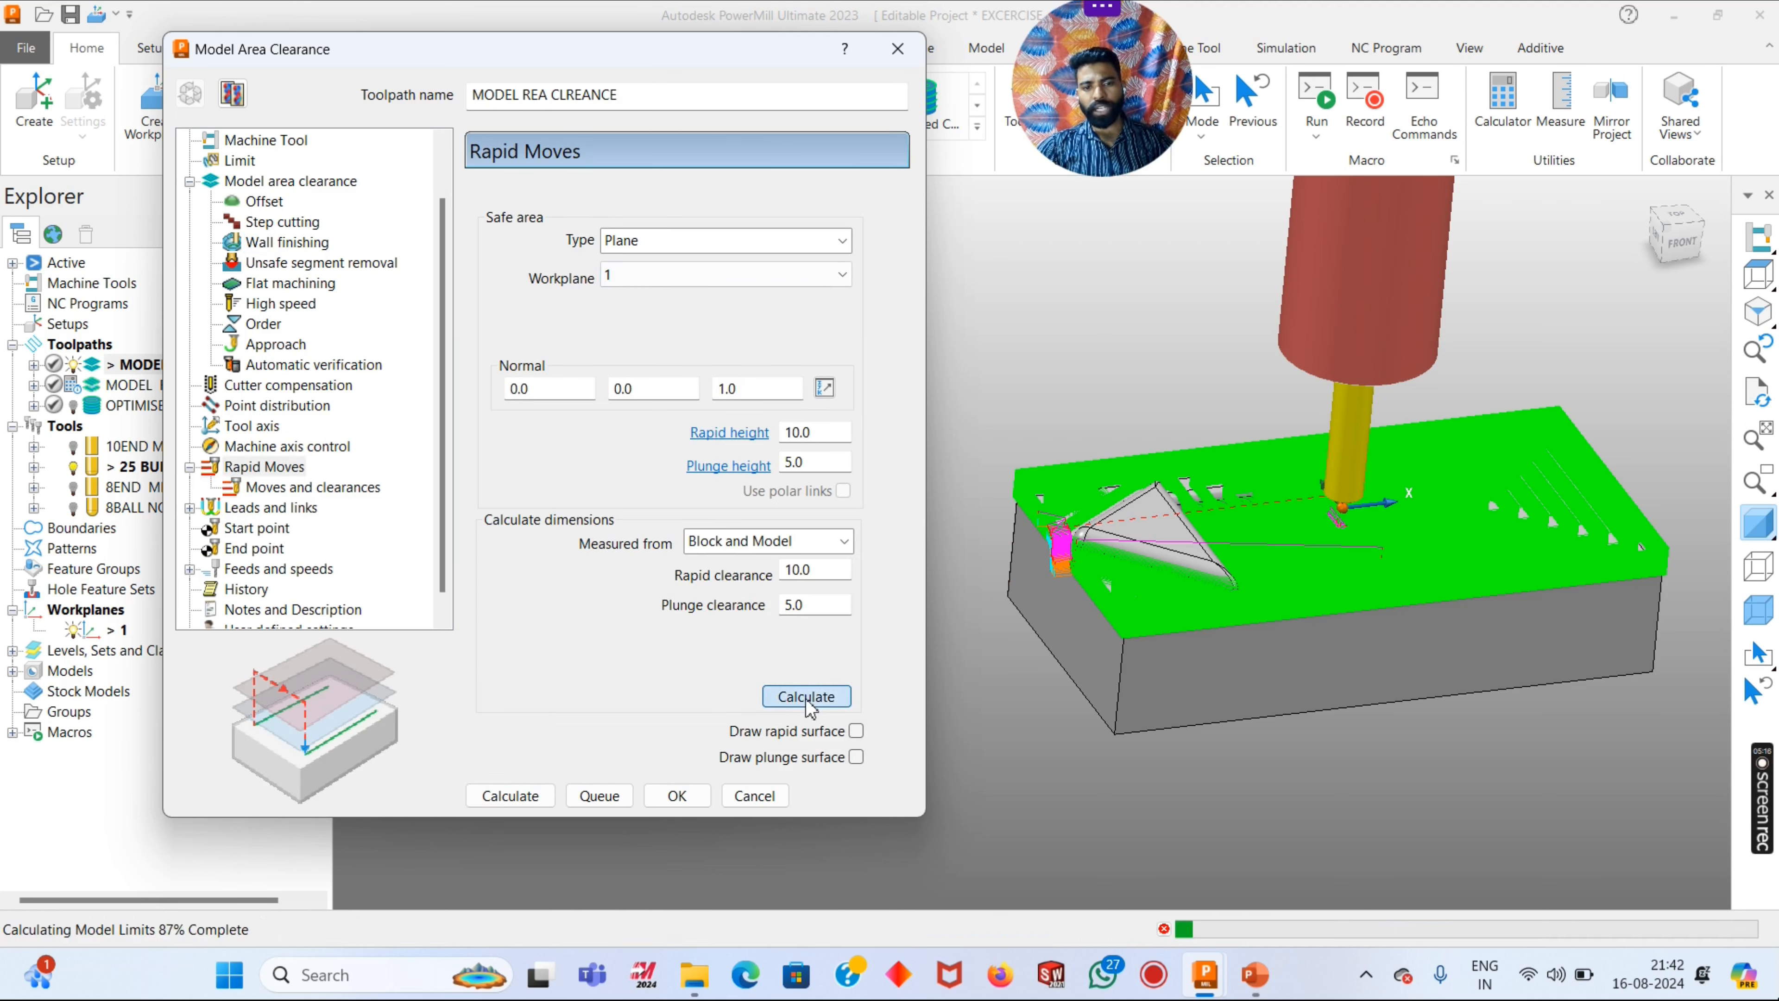
- Set the first lead-in choice of the area clearance toolpath to Ramp
click(270, 508)
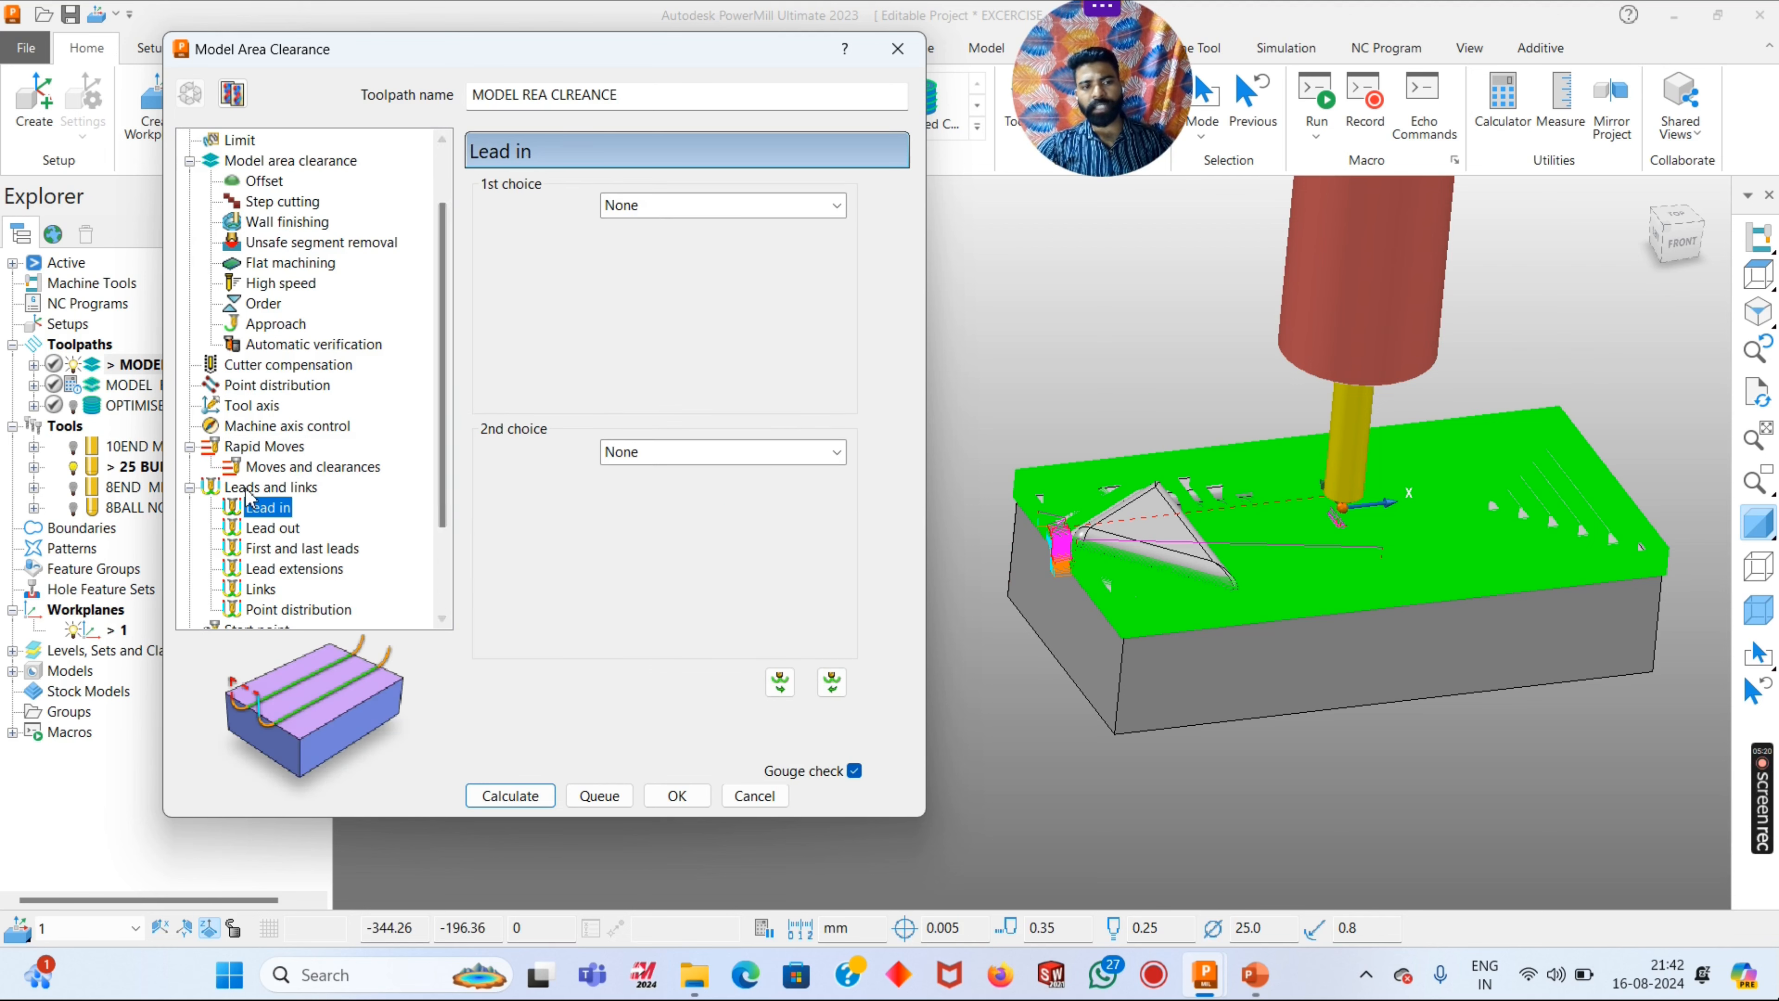
click(665, 205)
click(648, 417)
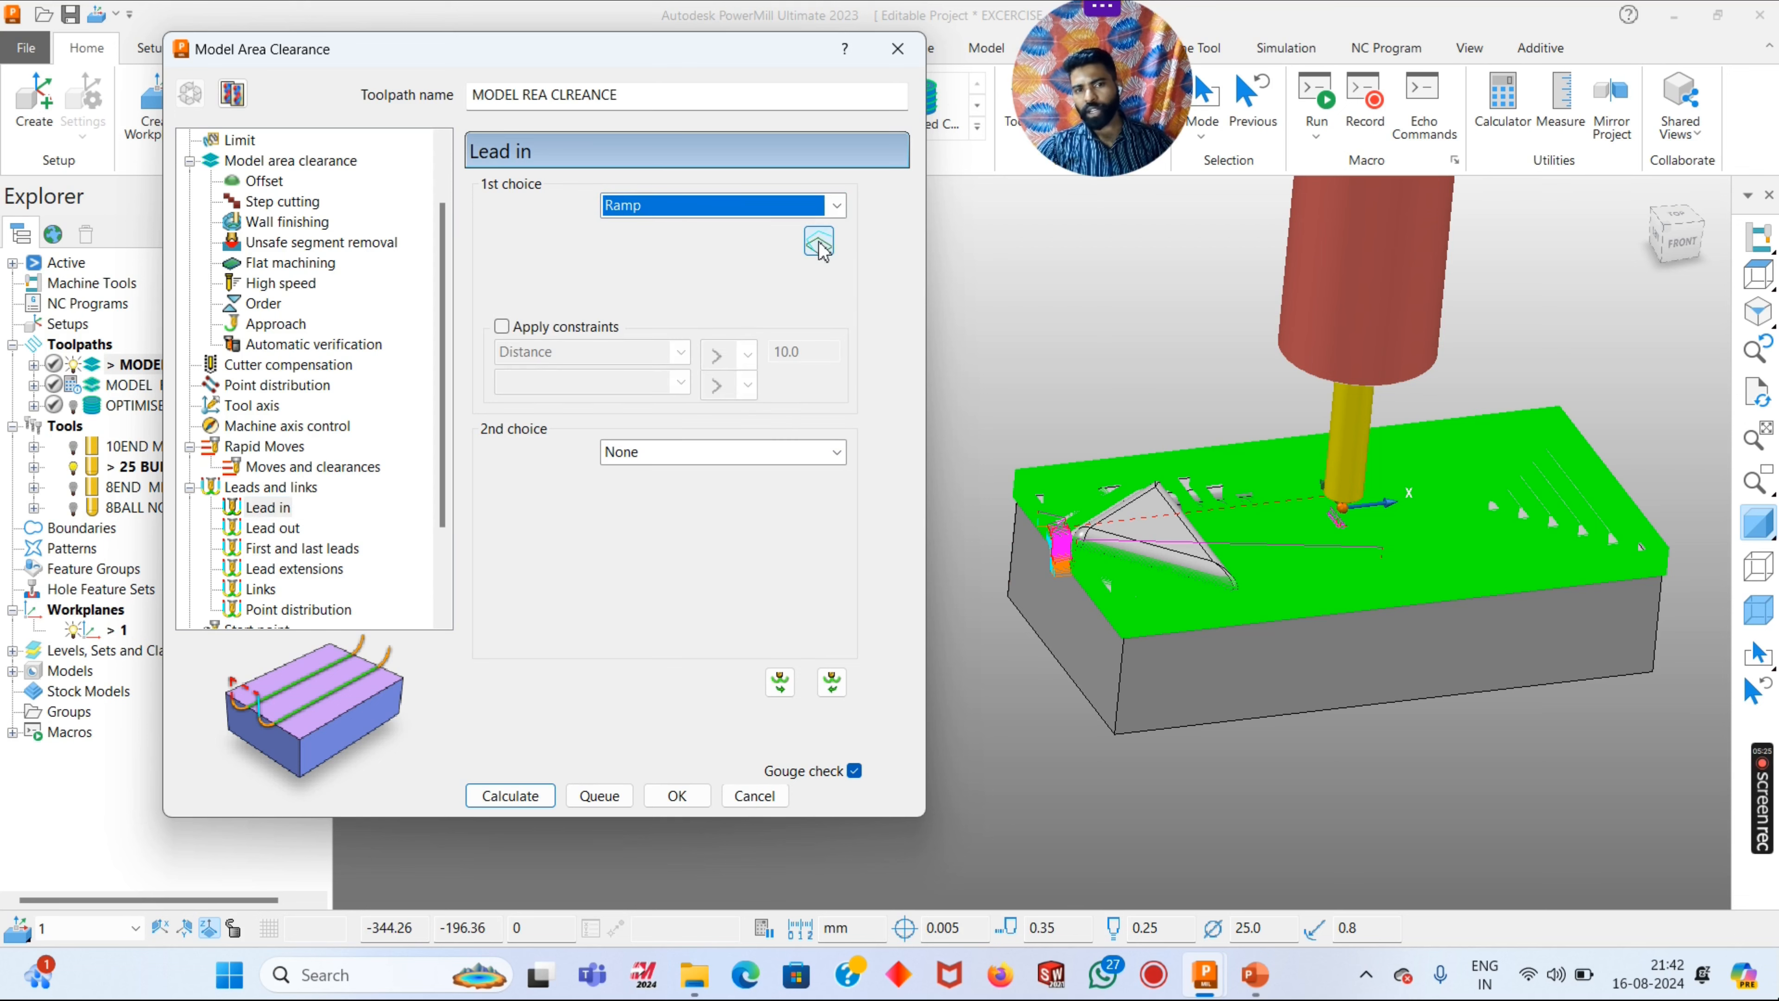
- Give the lead-in ramp a maximum zig angle of 2 and a ramp height of 0.25, and accept the options
click(819, 242)
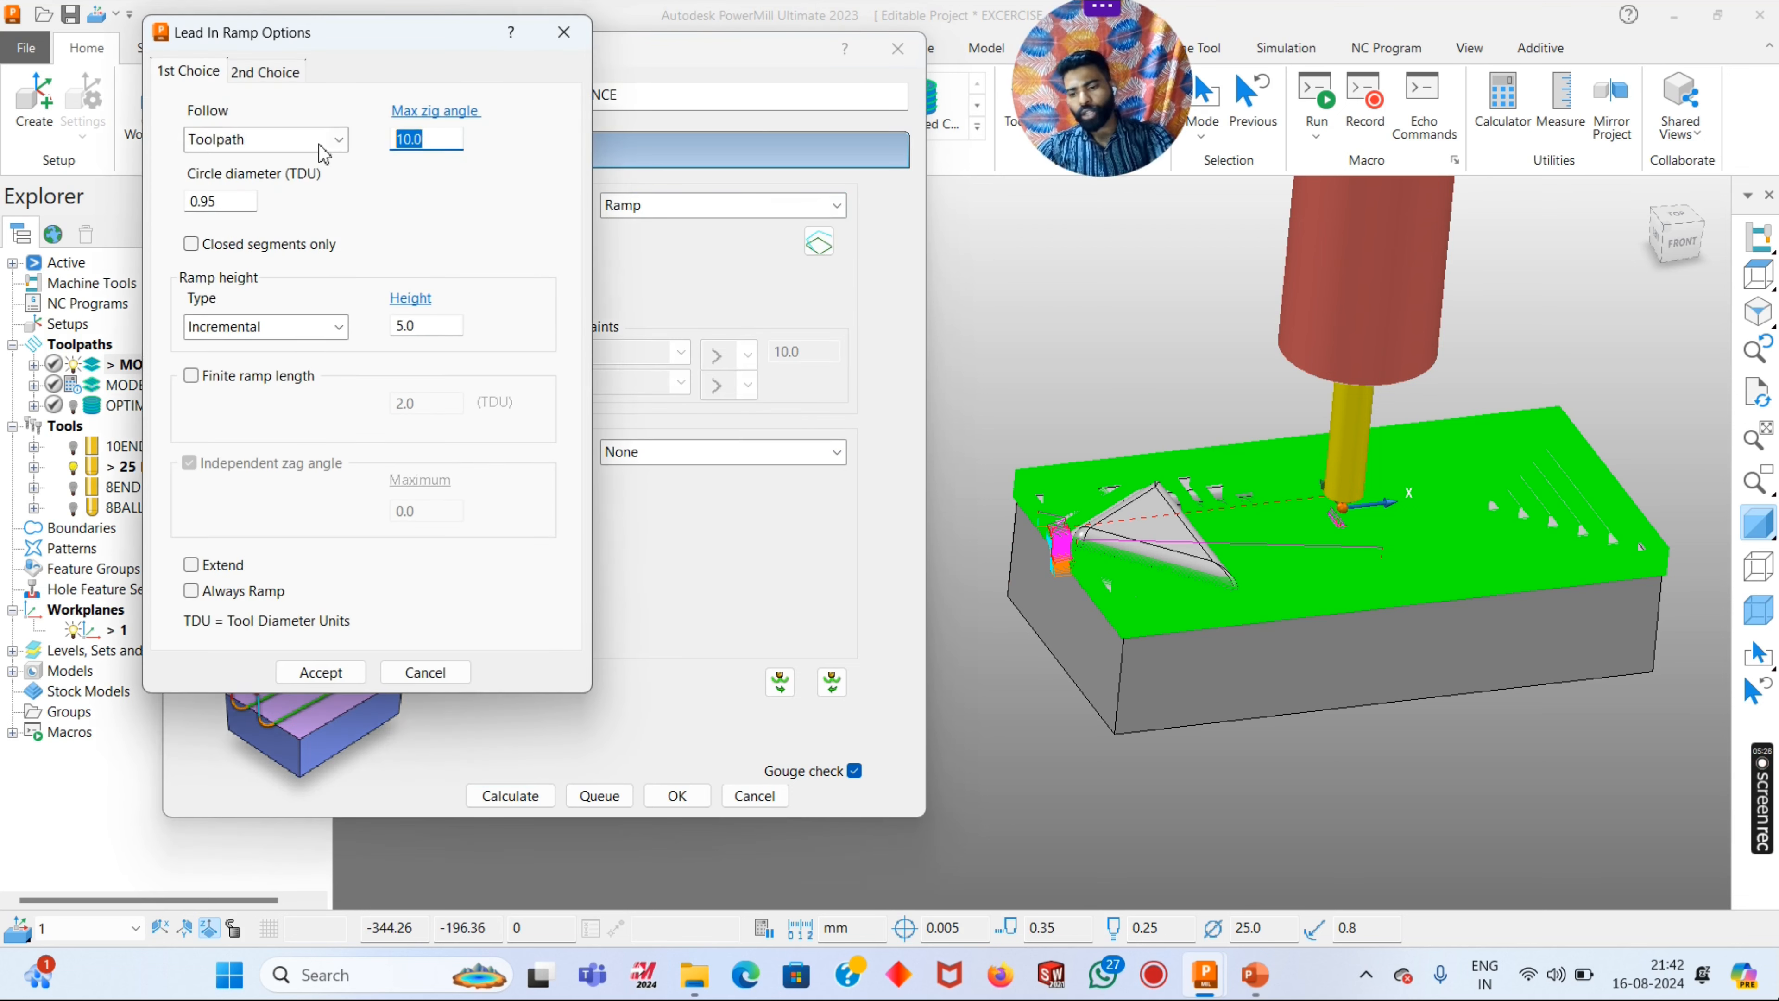
text(2)
key(Return)
double_click(433, 325)
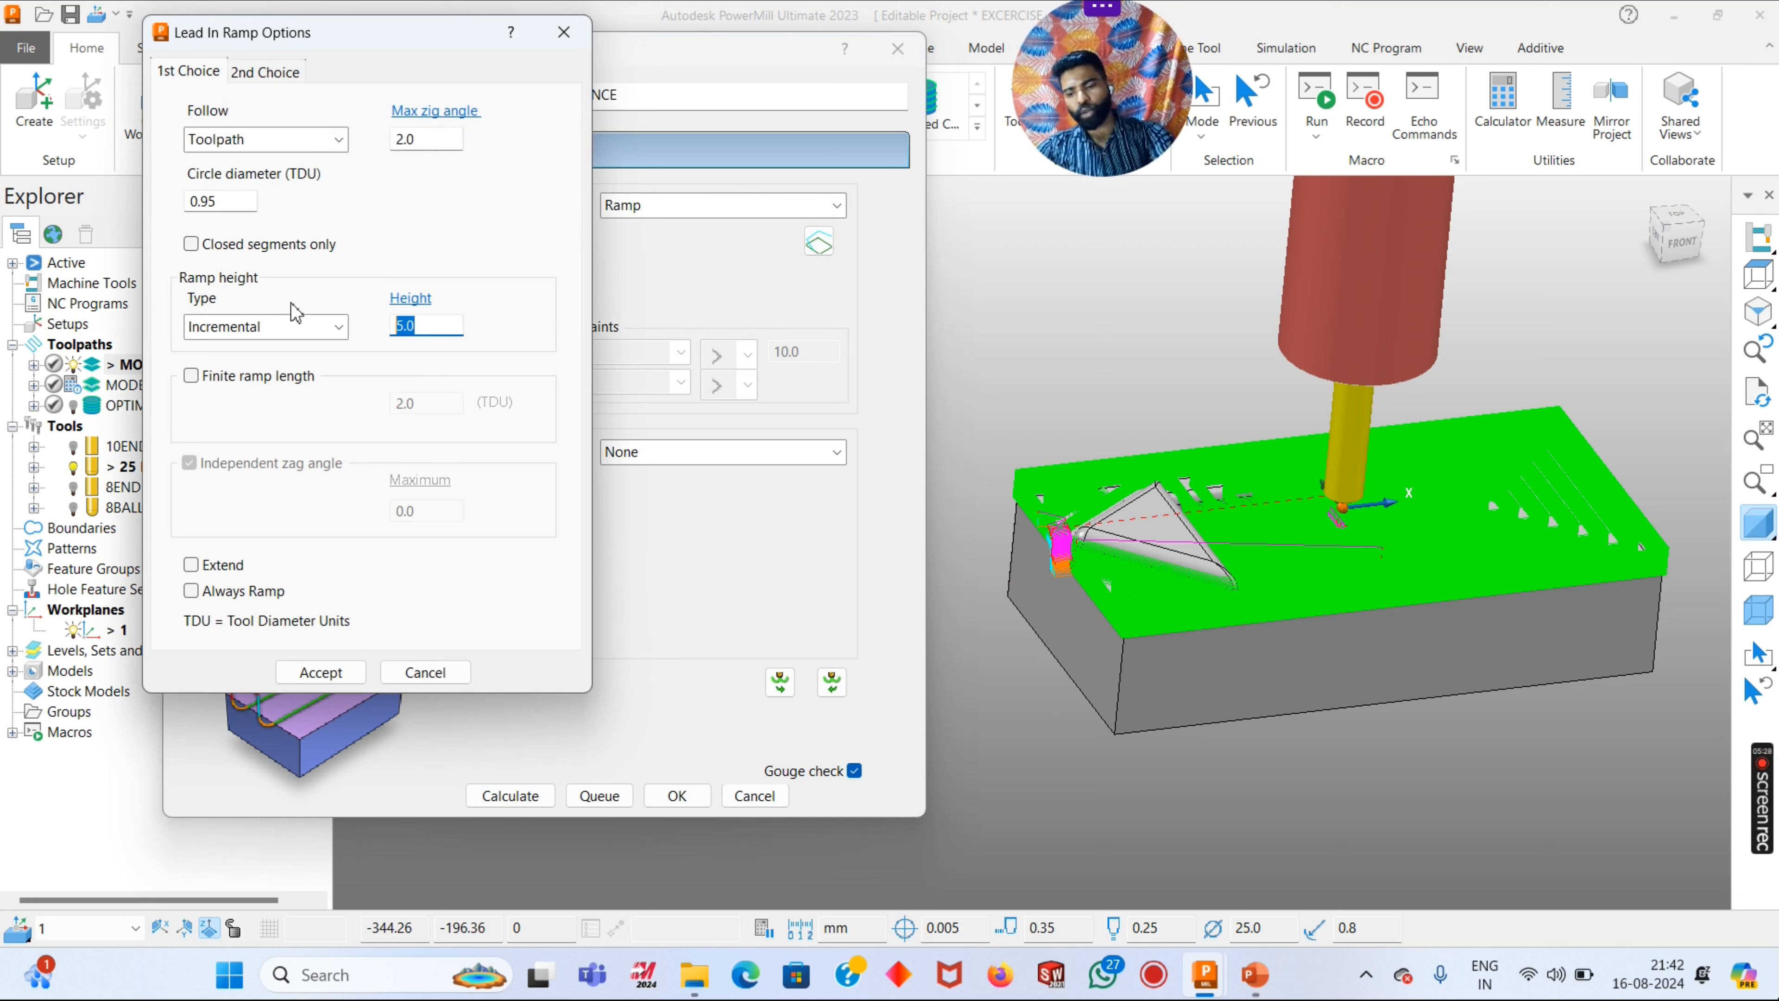
text(0.250)
key(Return)
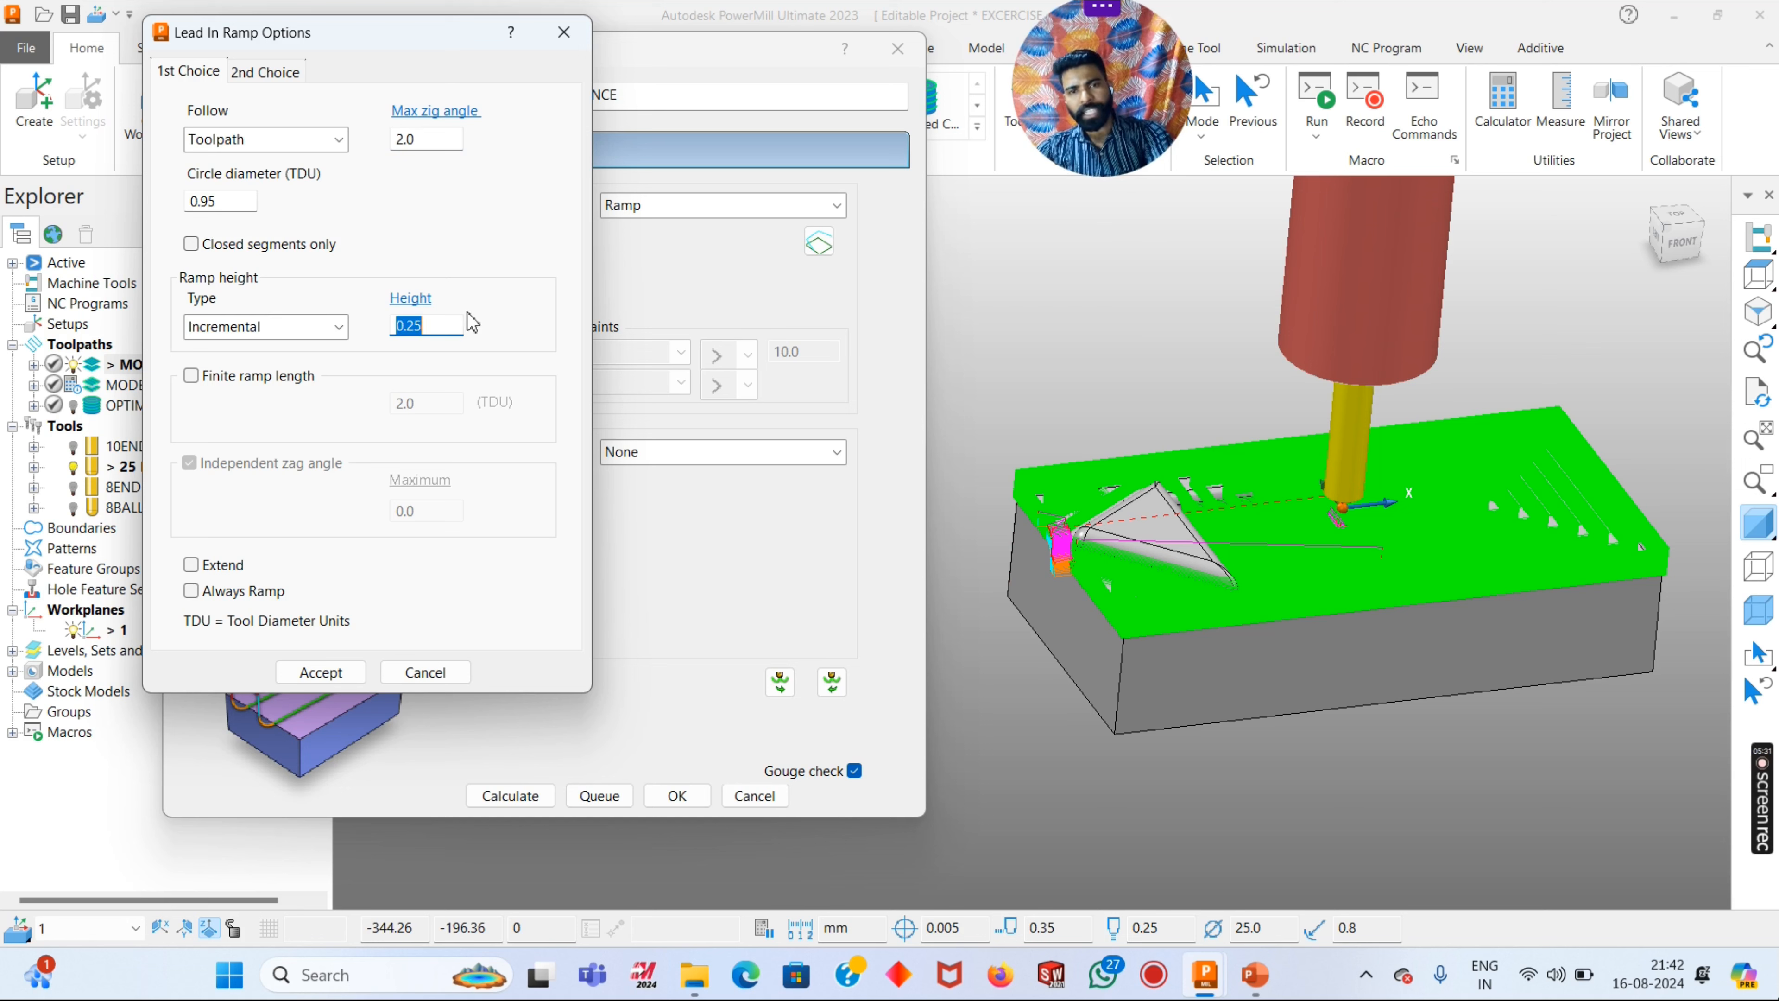
click(320, 672)
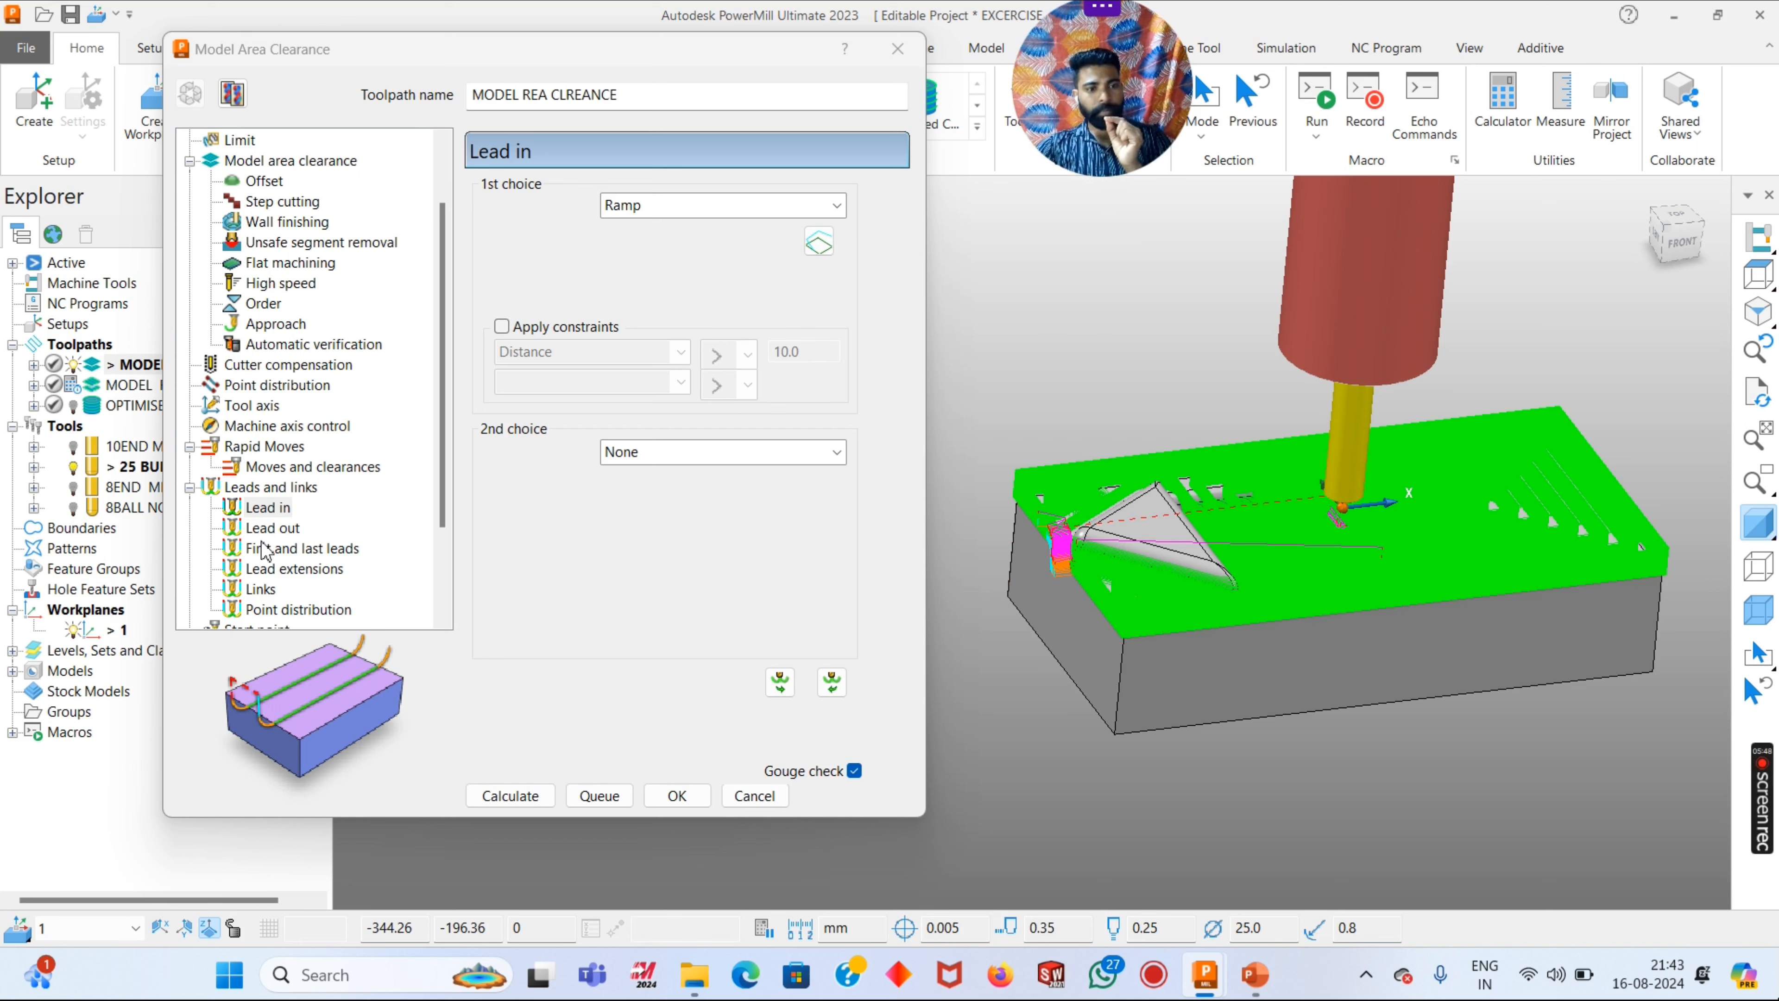
- Check the lead out, links, and feeds and speeds settings, and save the changes to the area clearance toolpath
click(268, 530)
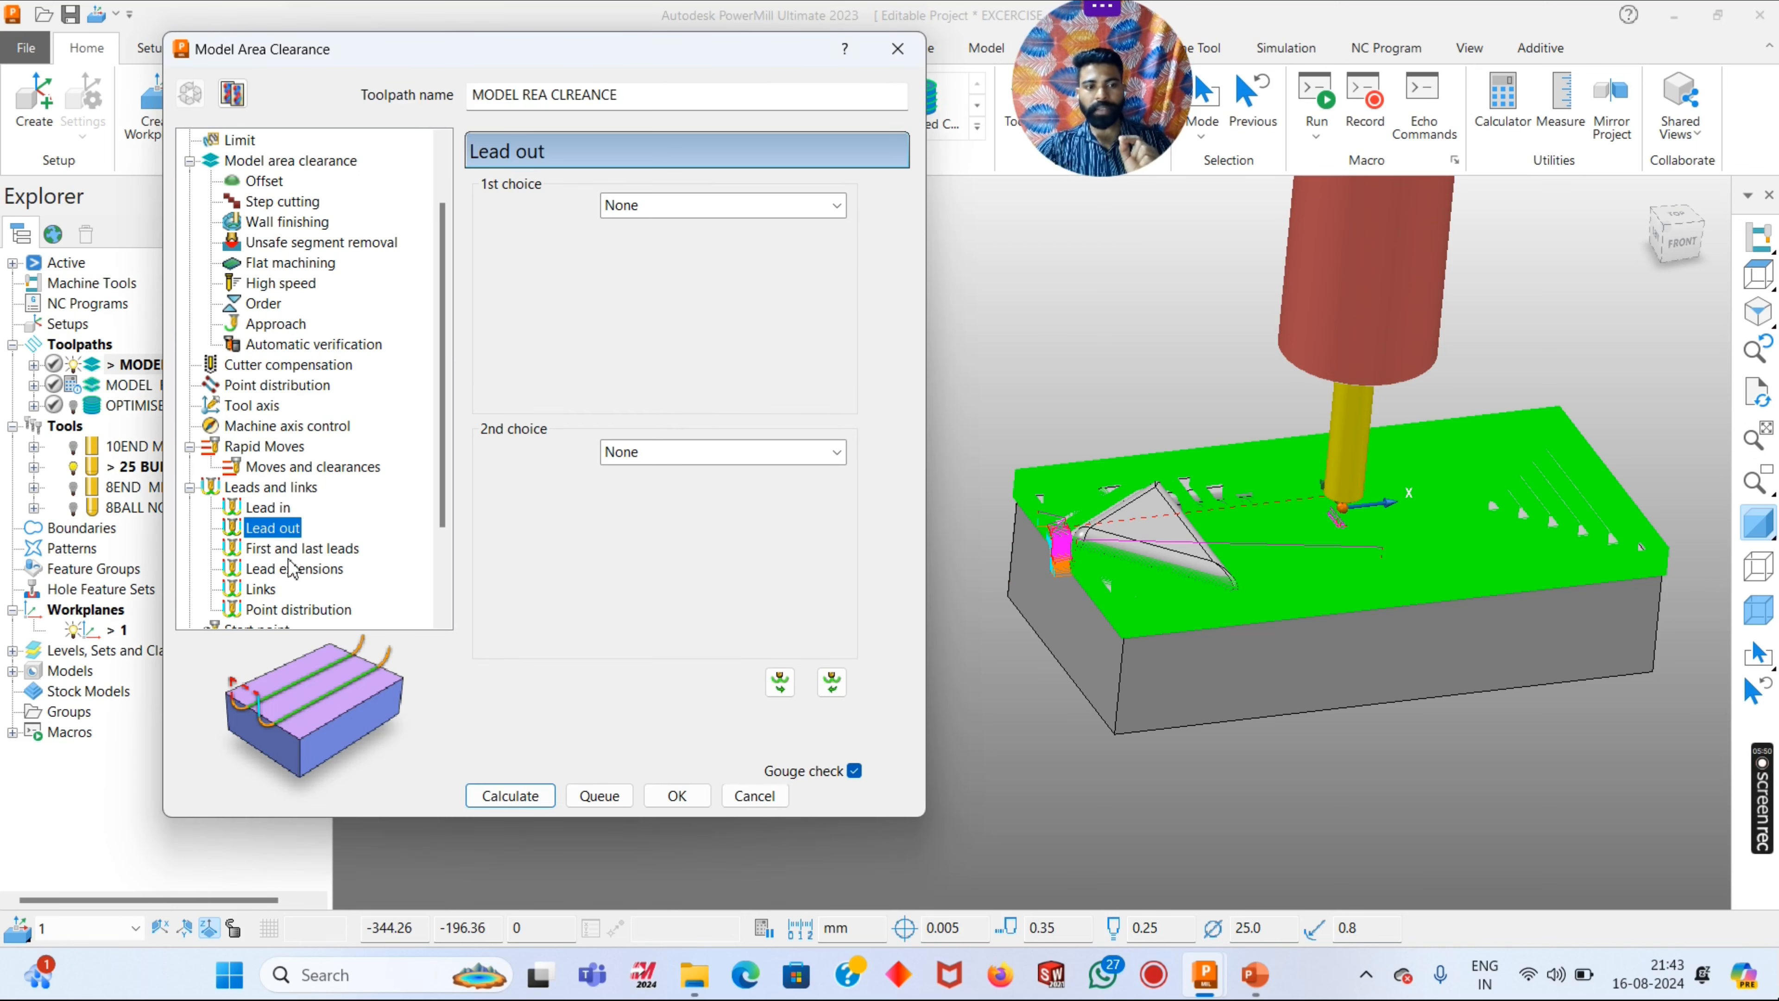
scroll(287, 561, down, 2)
click(260, 466)
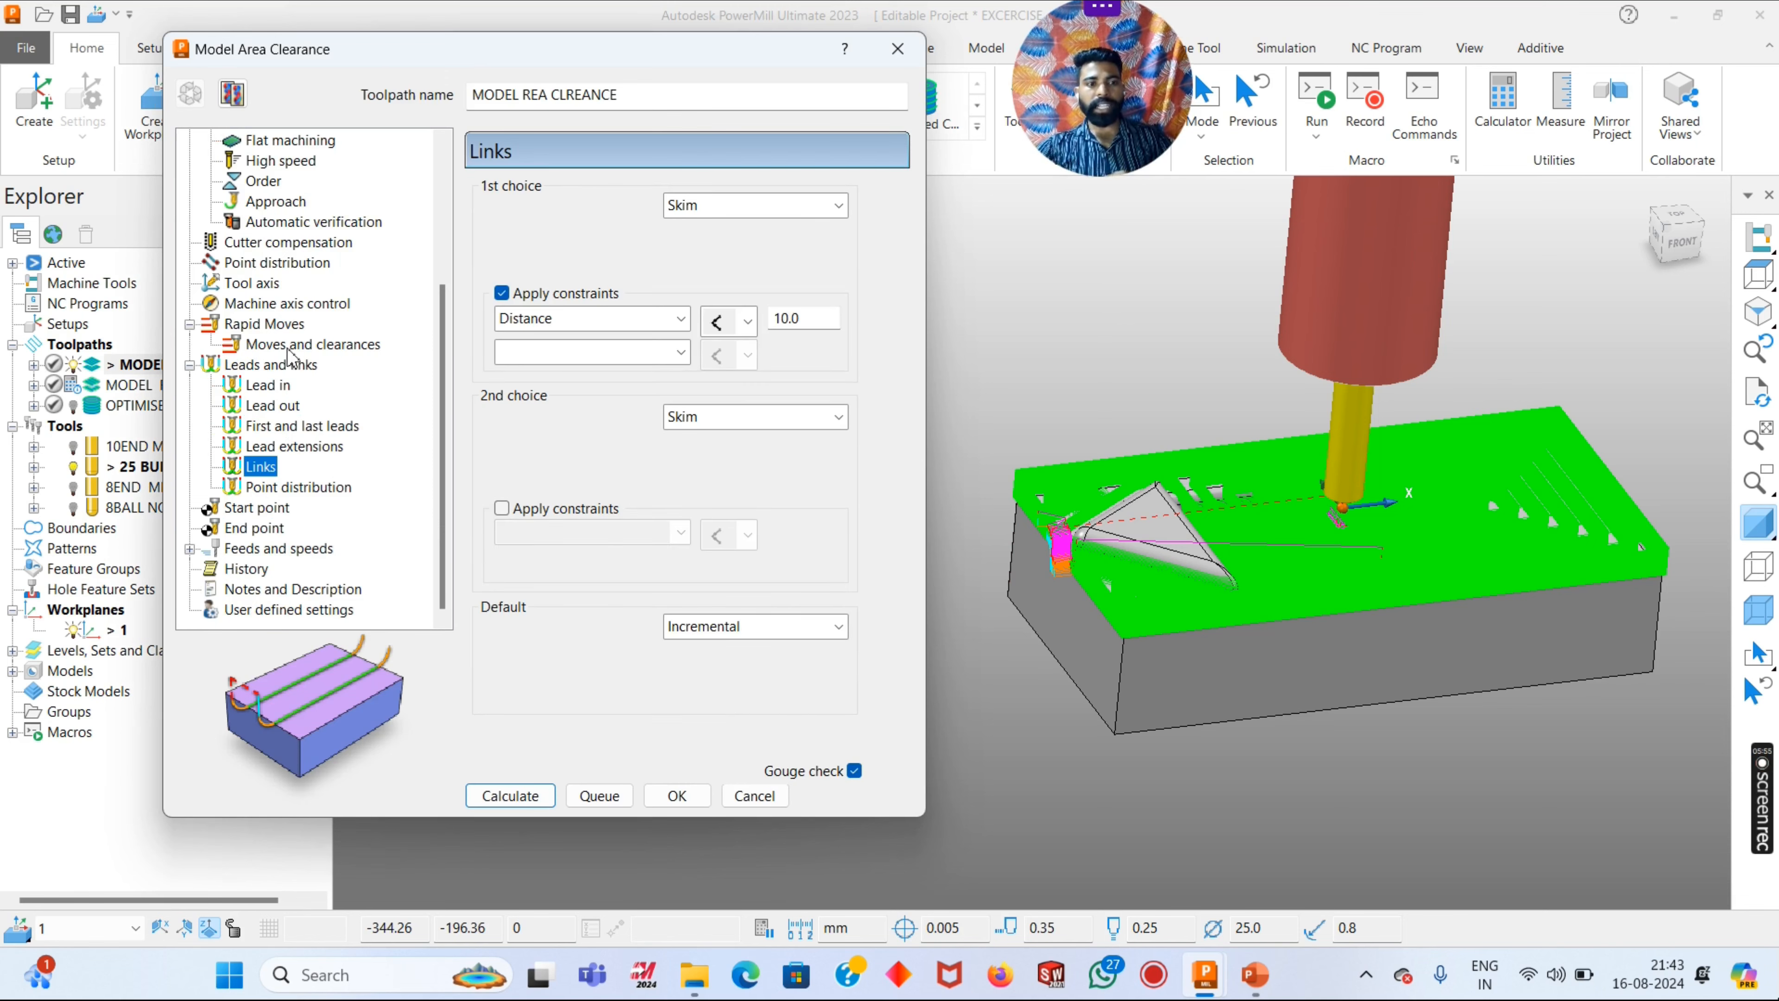
click(294, 363)
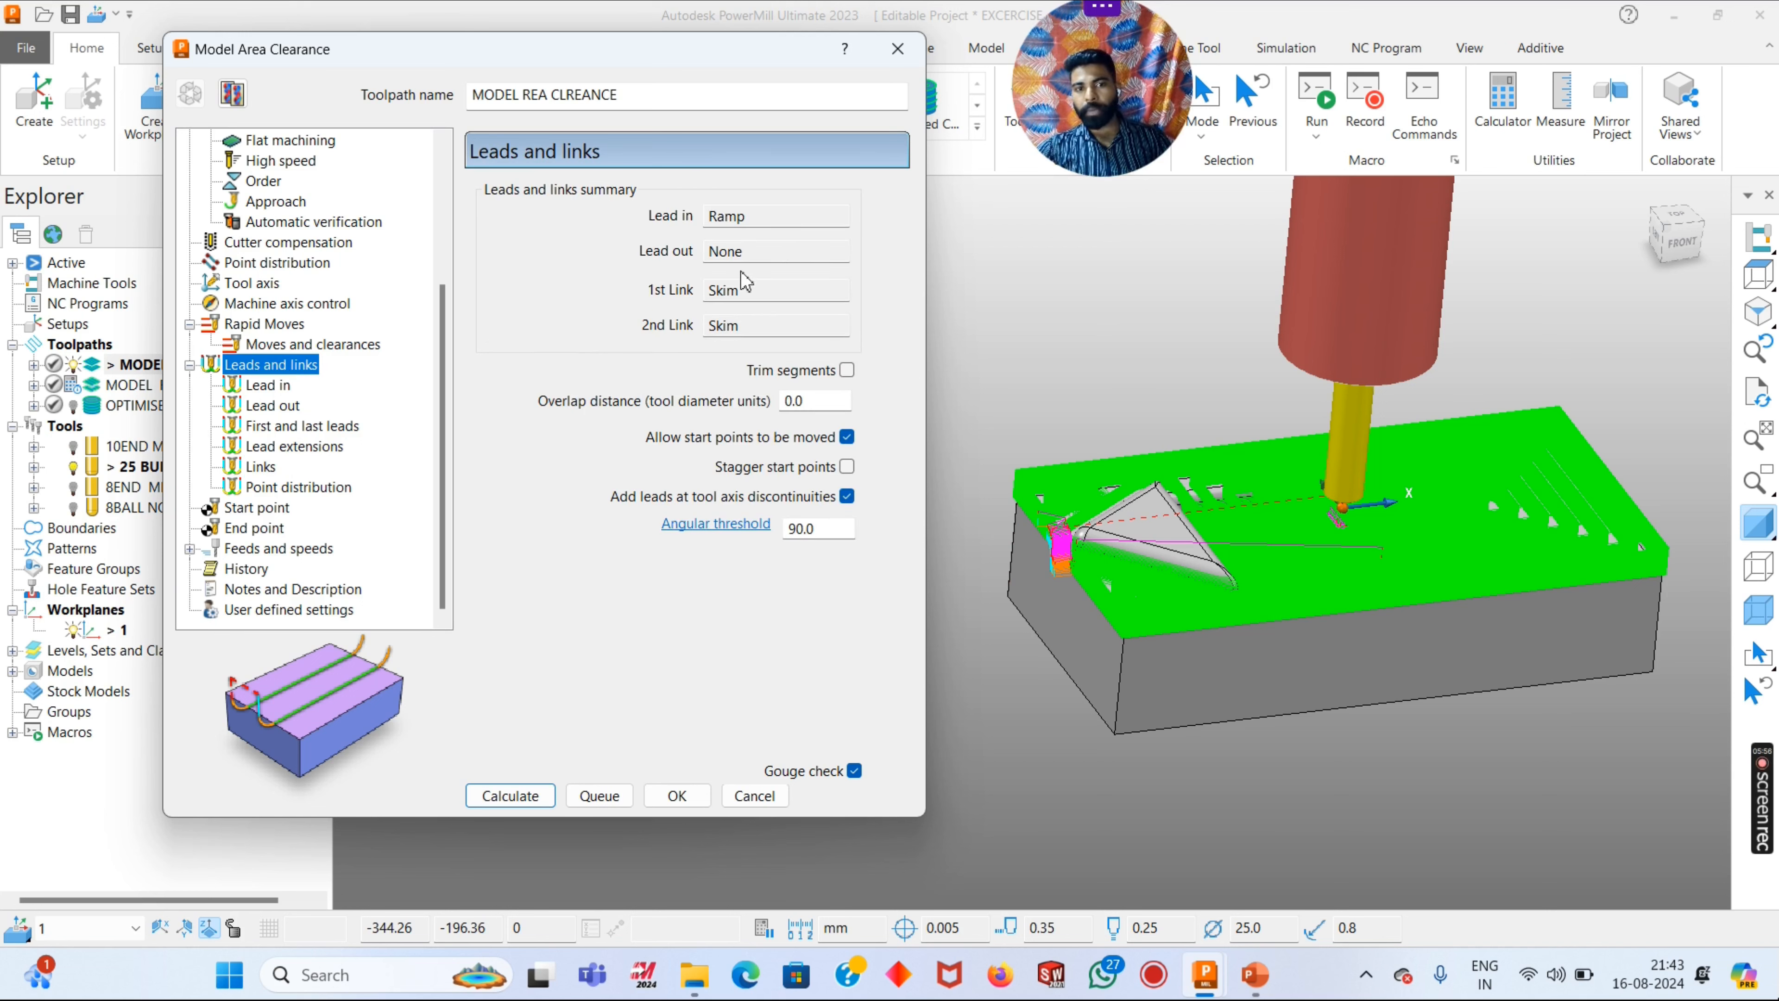
click(249, 550)
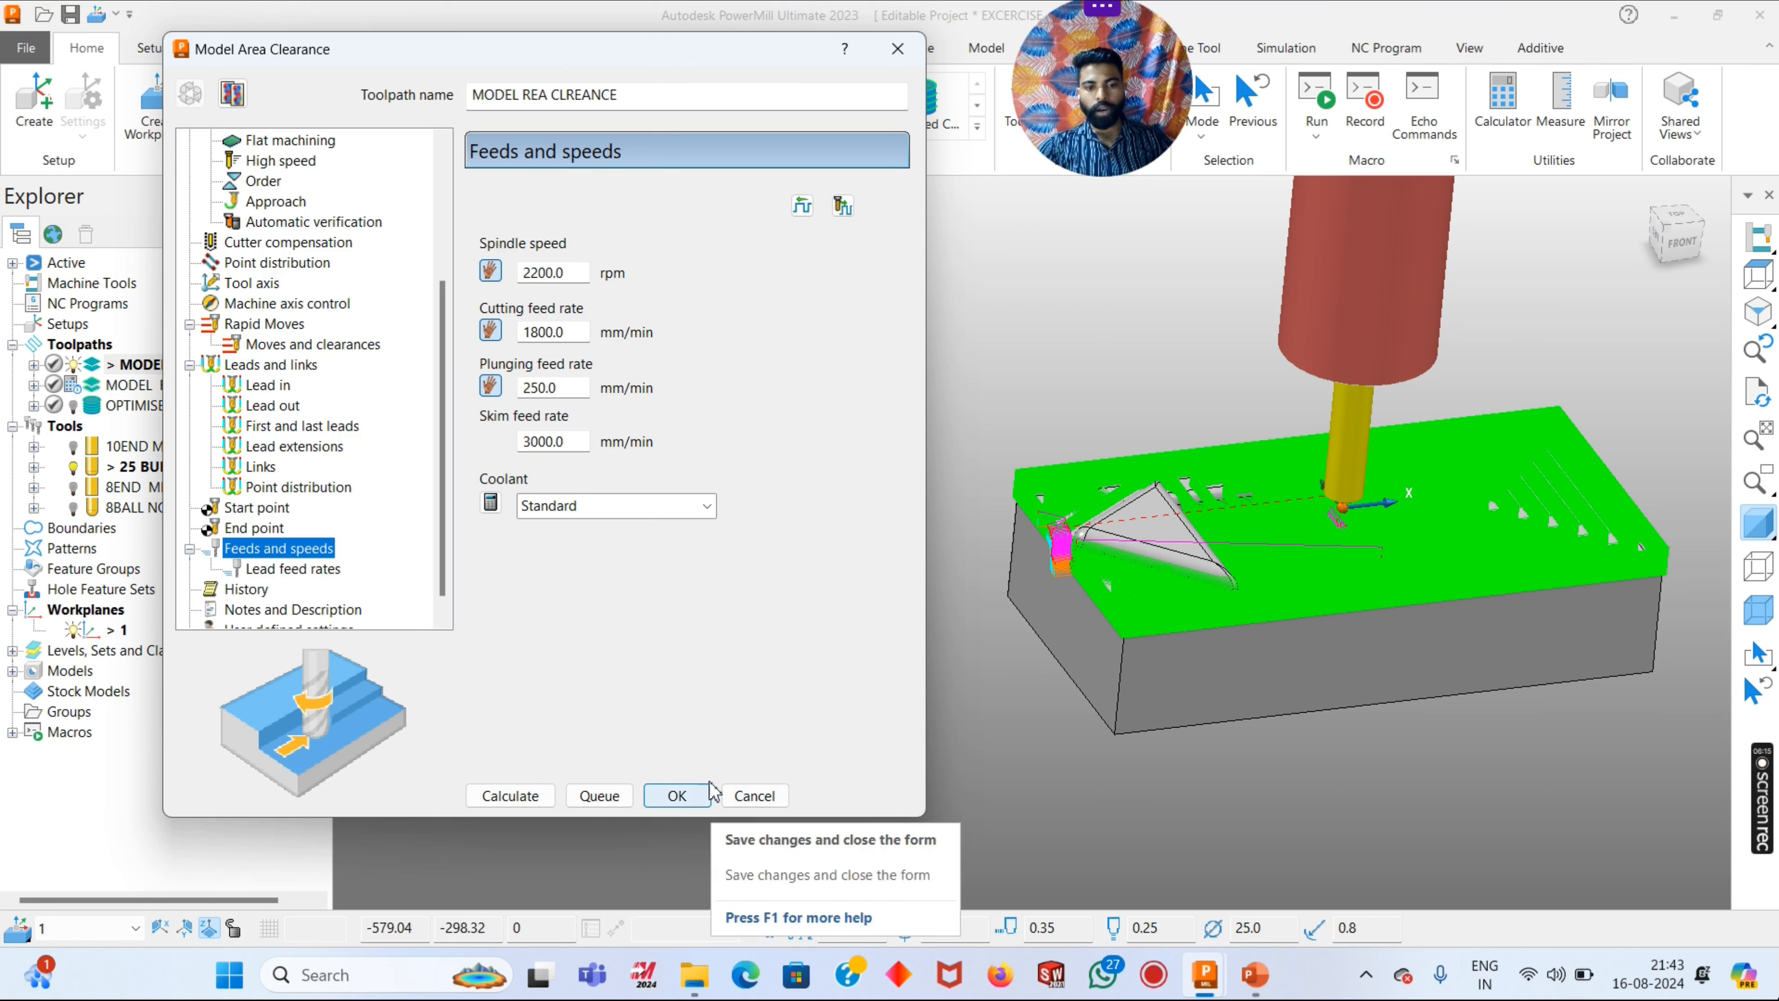
click(676, 795)
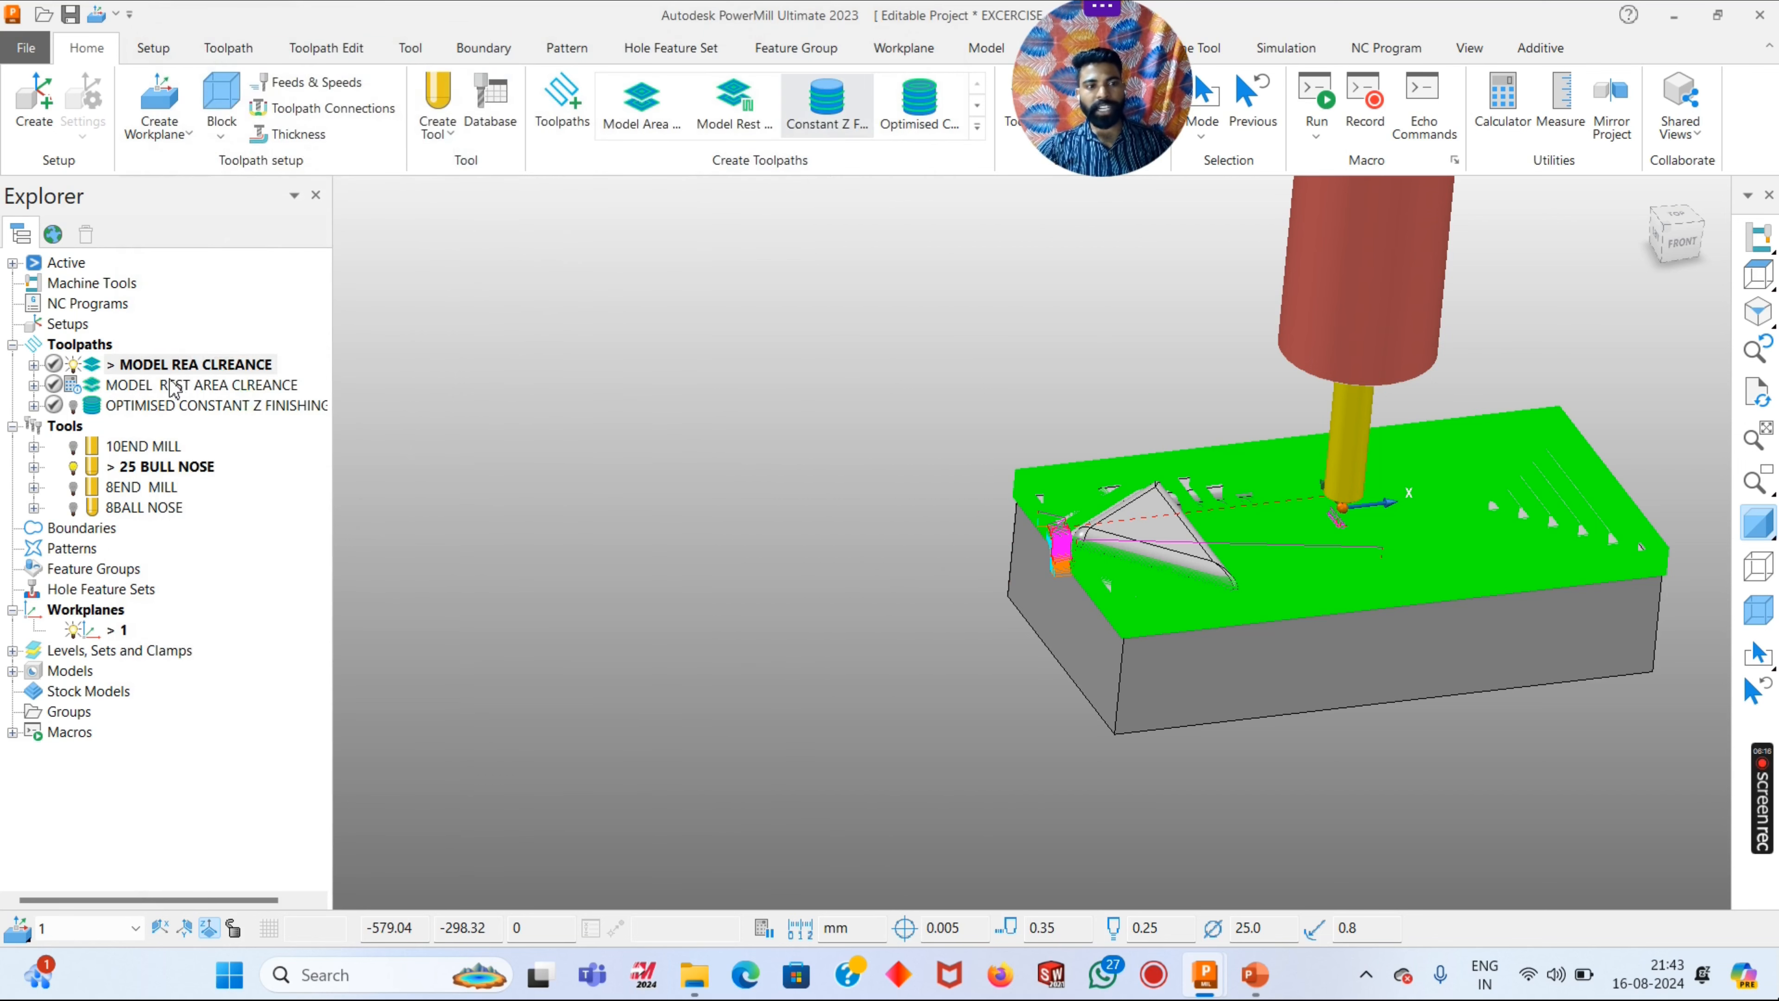
- Hide the MODEL REA CLREANCE toolpath and examine the pocket's corner radii on the bare model
right_click(168, 380)
click(34, 363)
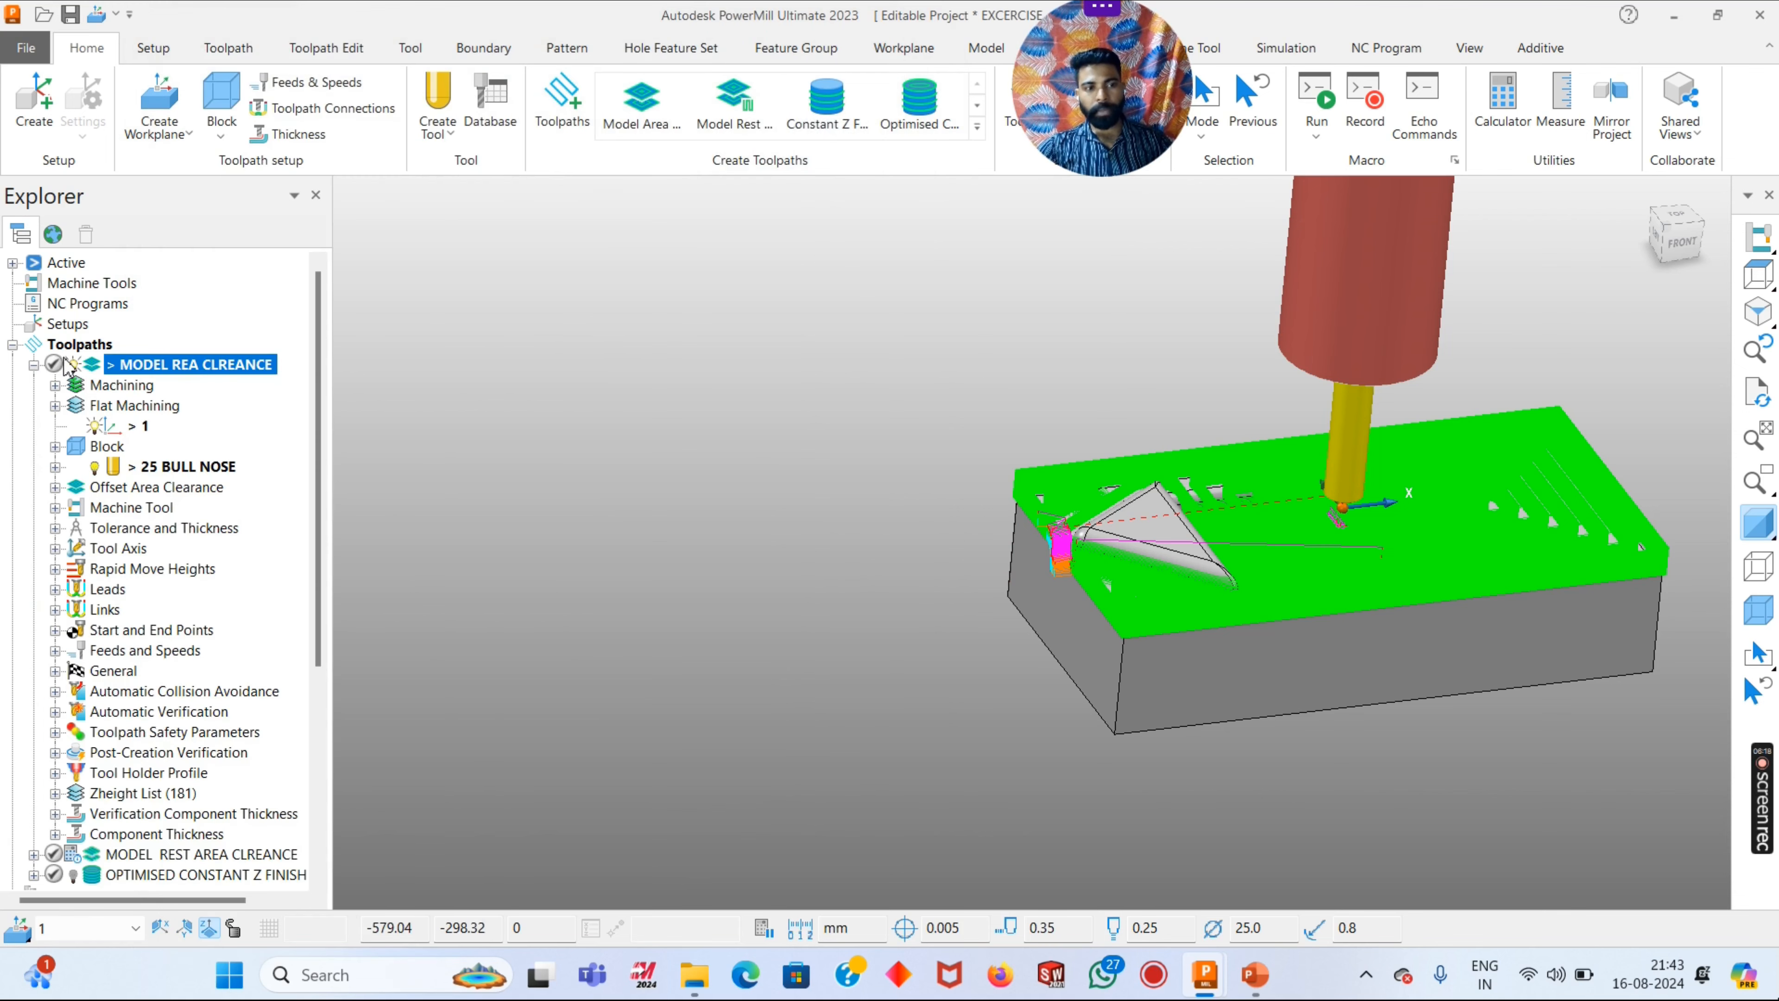
click(33, 365)
click(74, 365)
middle_drag(1138, 533, 1147, 552)
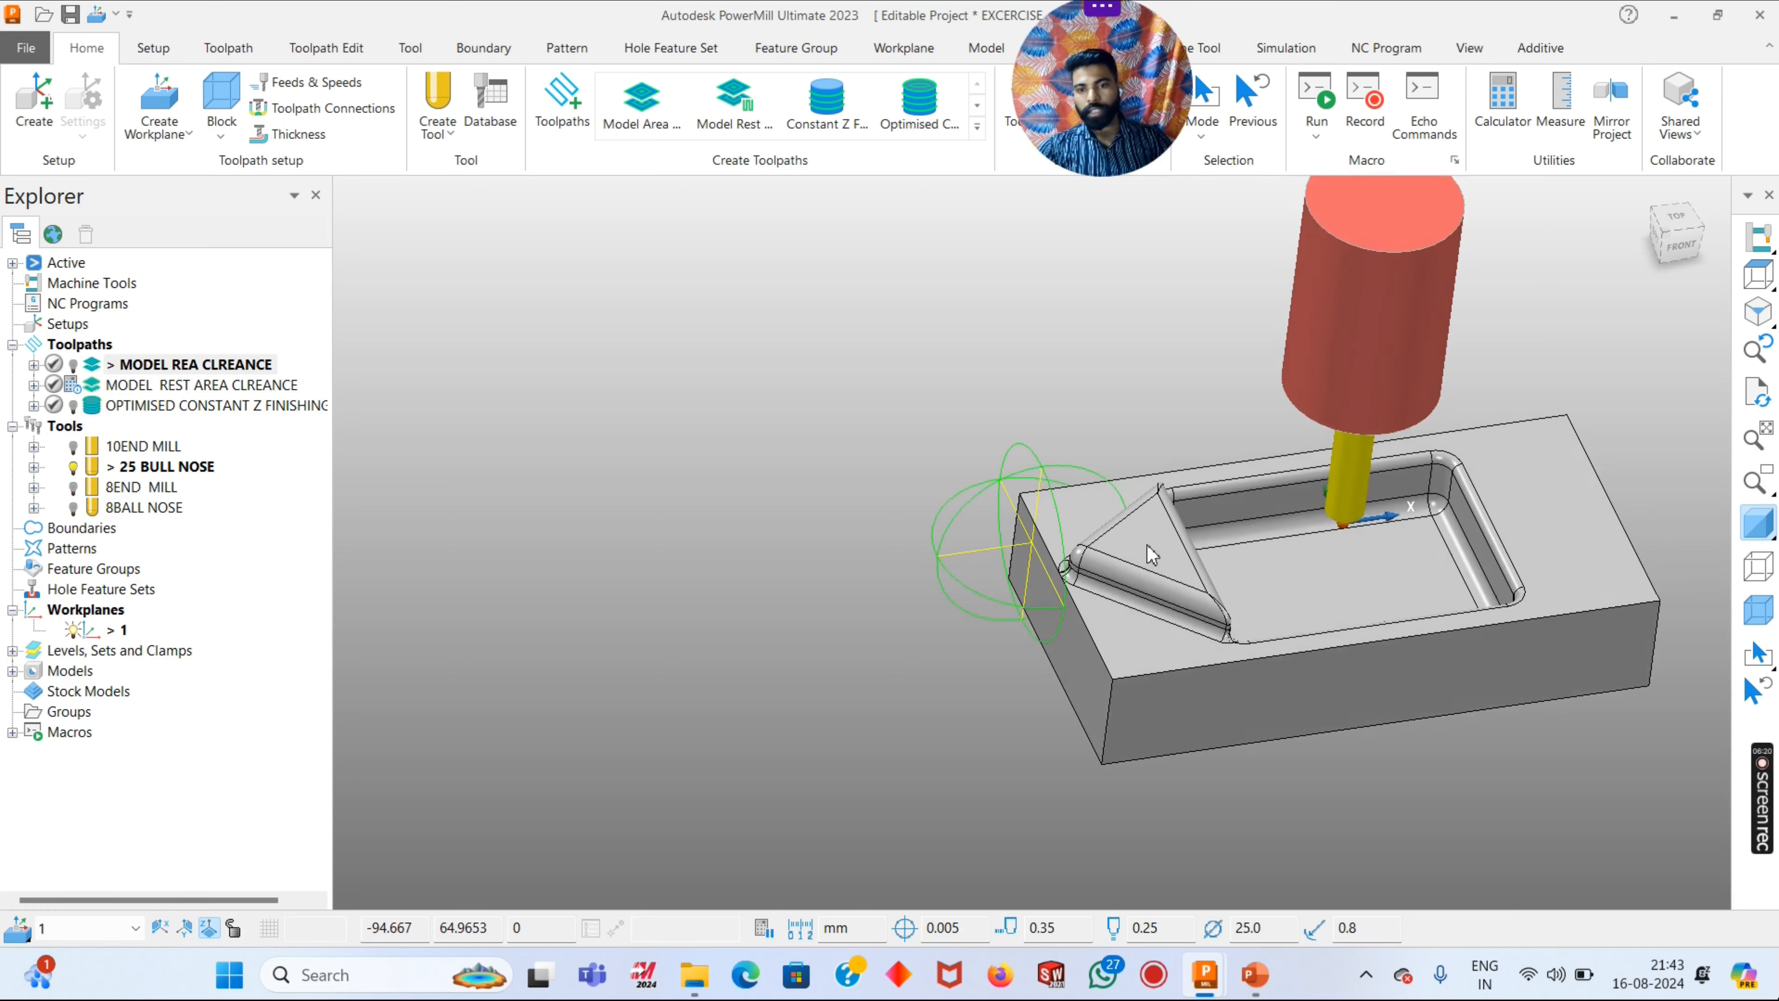
scroll(1478, 631, up, 5)
scroll(1250, 421, up, 5)
scroll(1288, 414, down, 10)
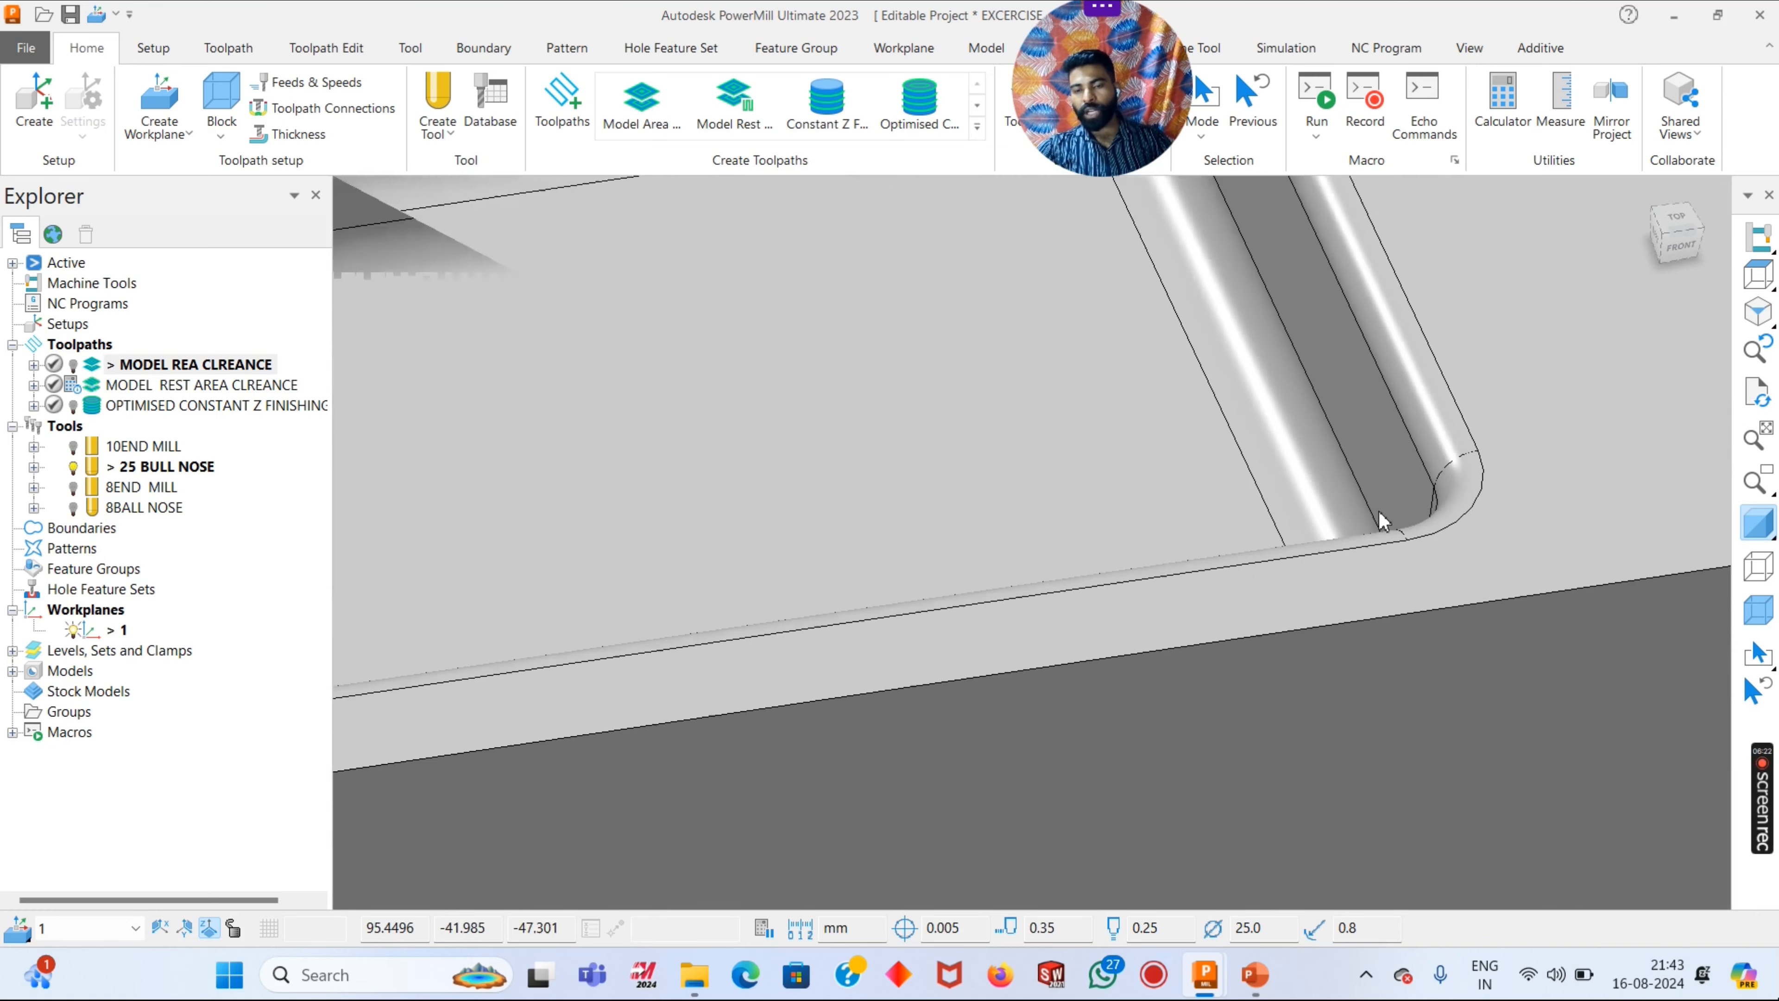
scroll(1005, 517, down, 2)
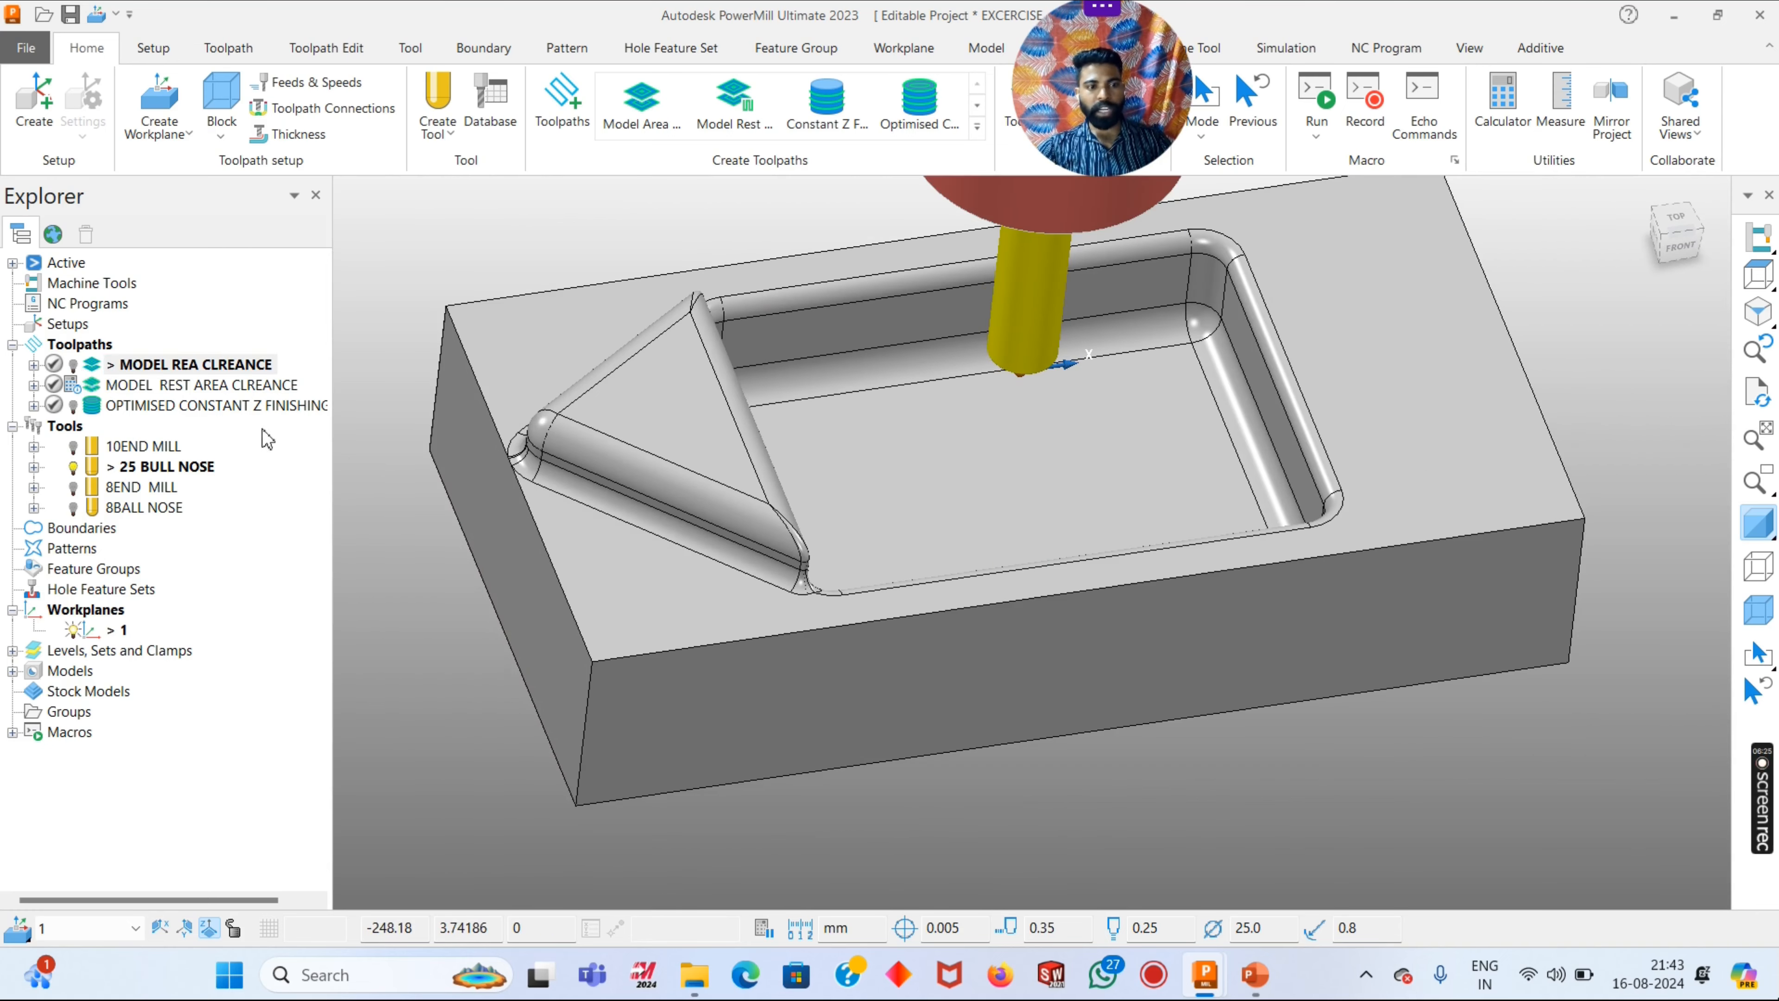
- Open the settings of the MODEL REST AREA CLREANCE toolpath
right_click(226, 385)
click(301, 237)
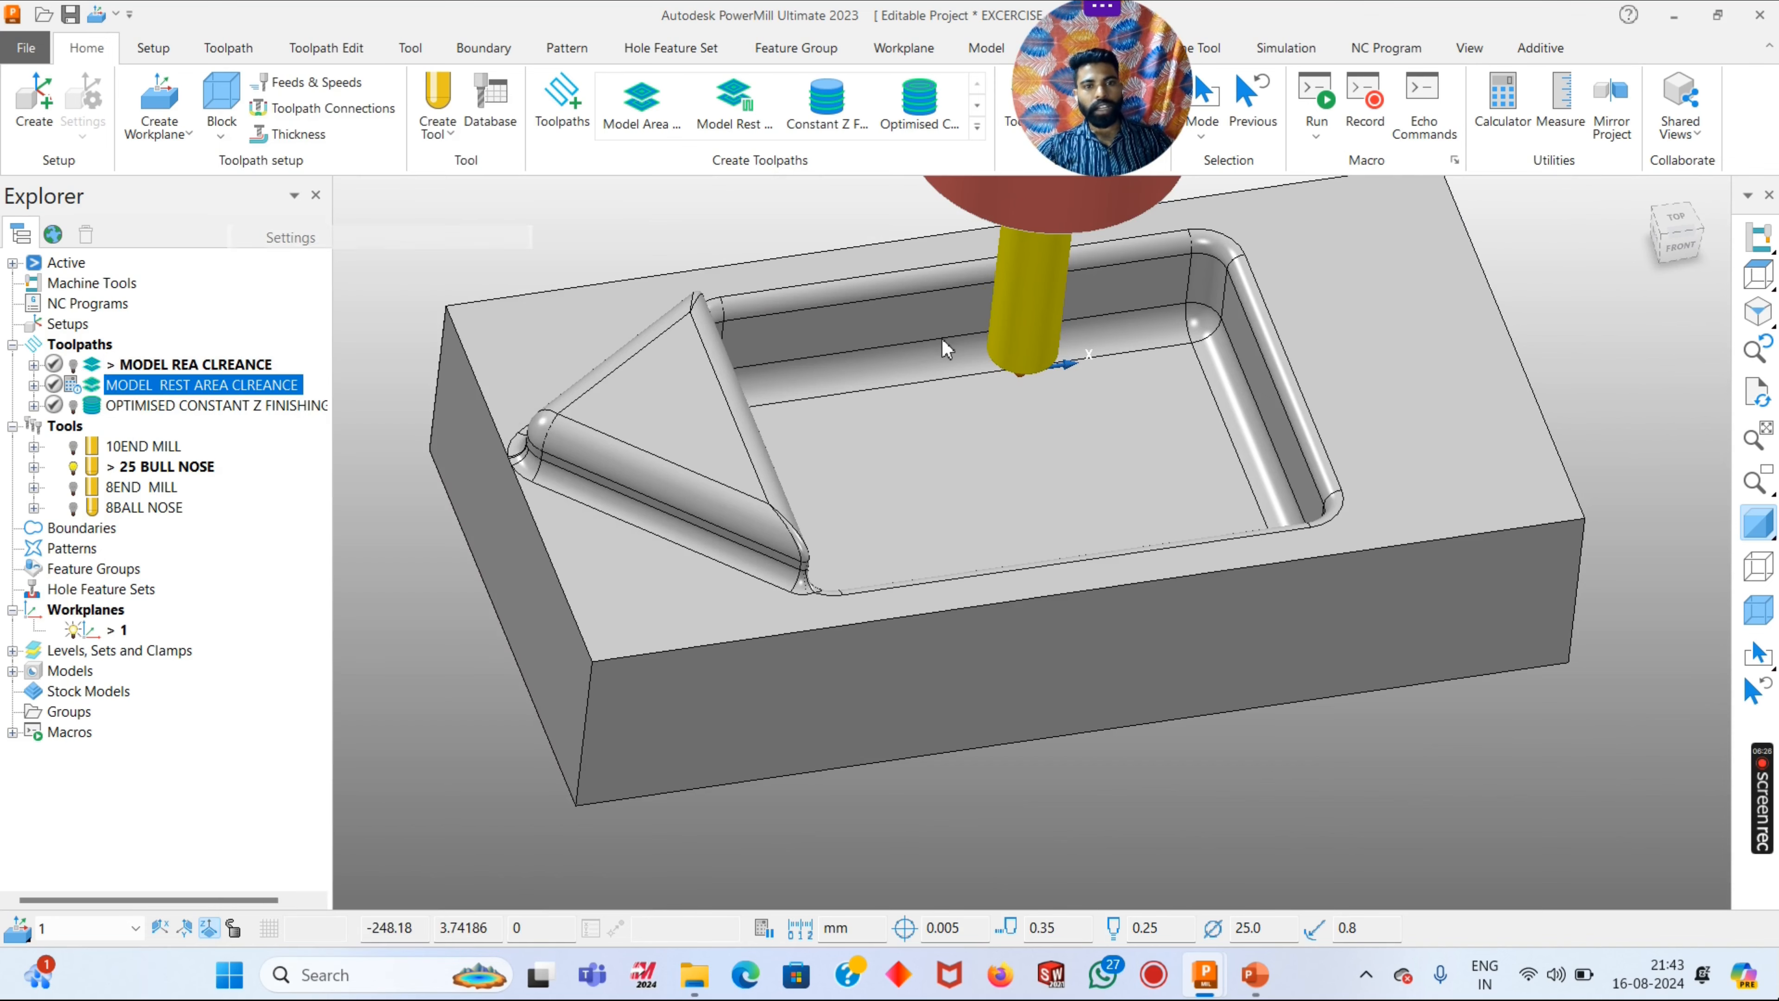
scroll(1243, 341, up, 3)
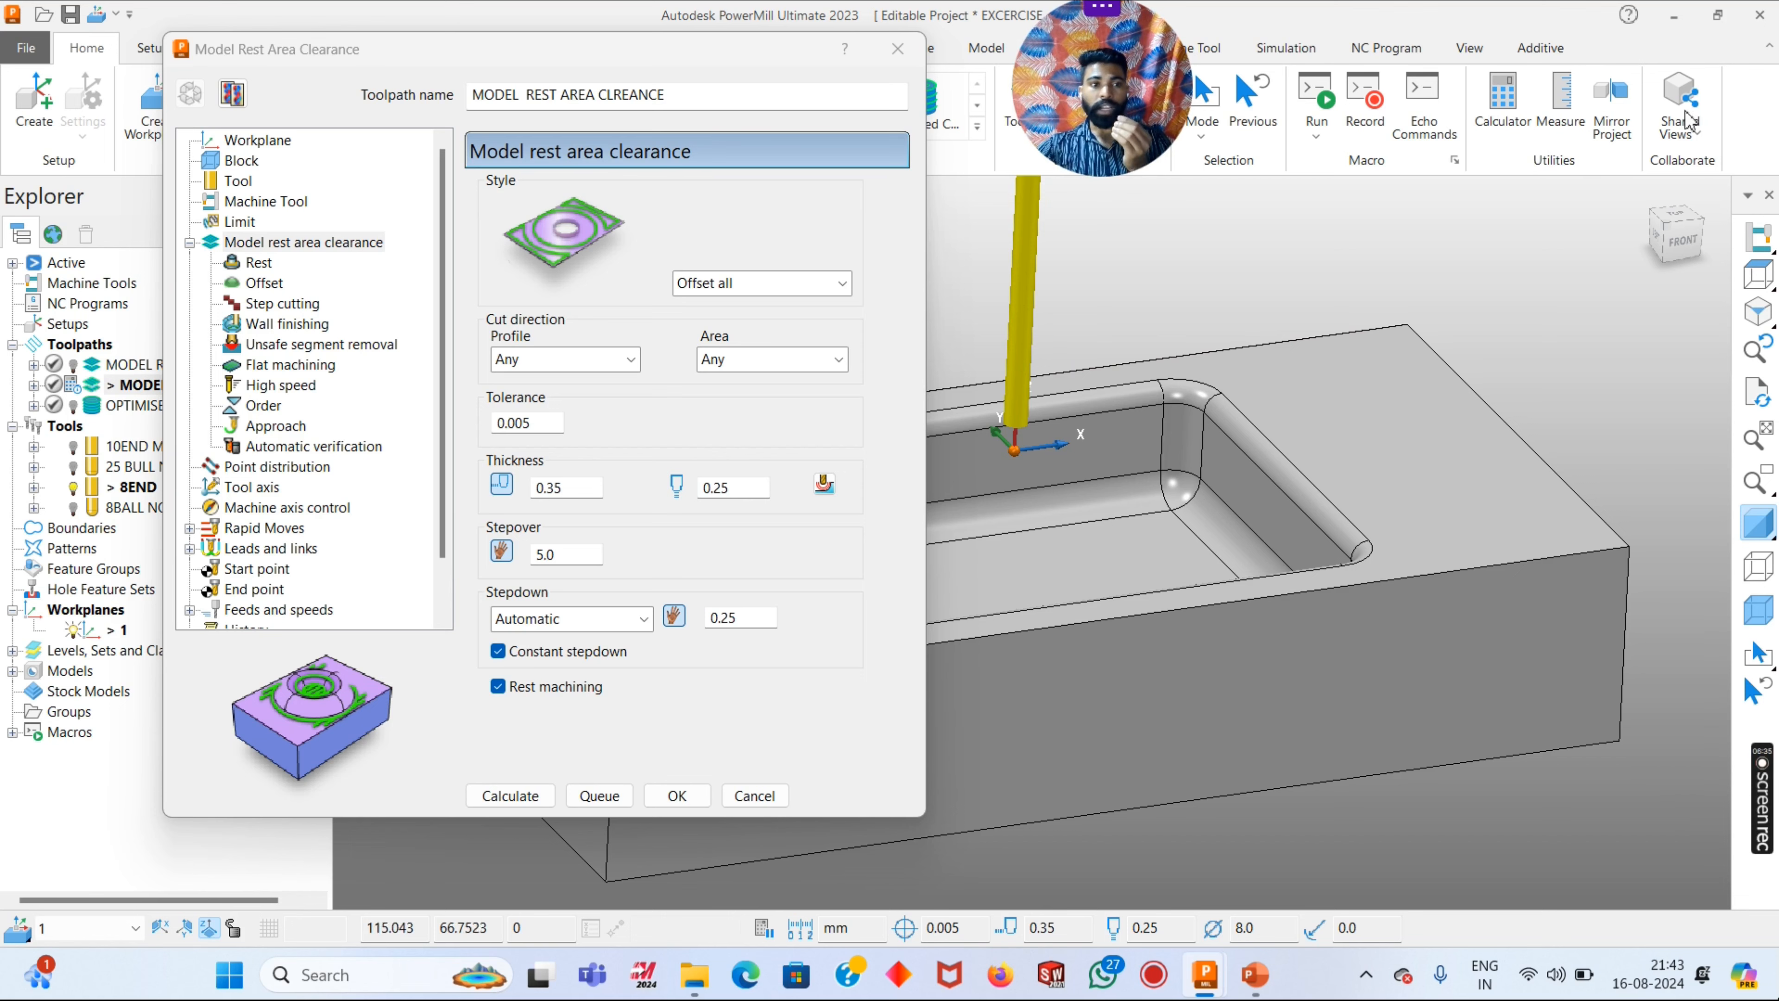
scroll(1260, 405, up, 3)
scroll(1437, 379, down, 4)
scroll(1437, 387, down, 3)
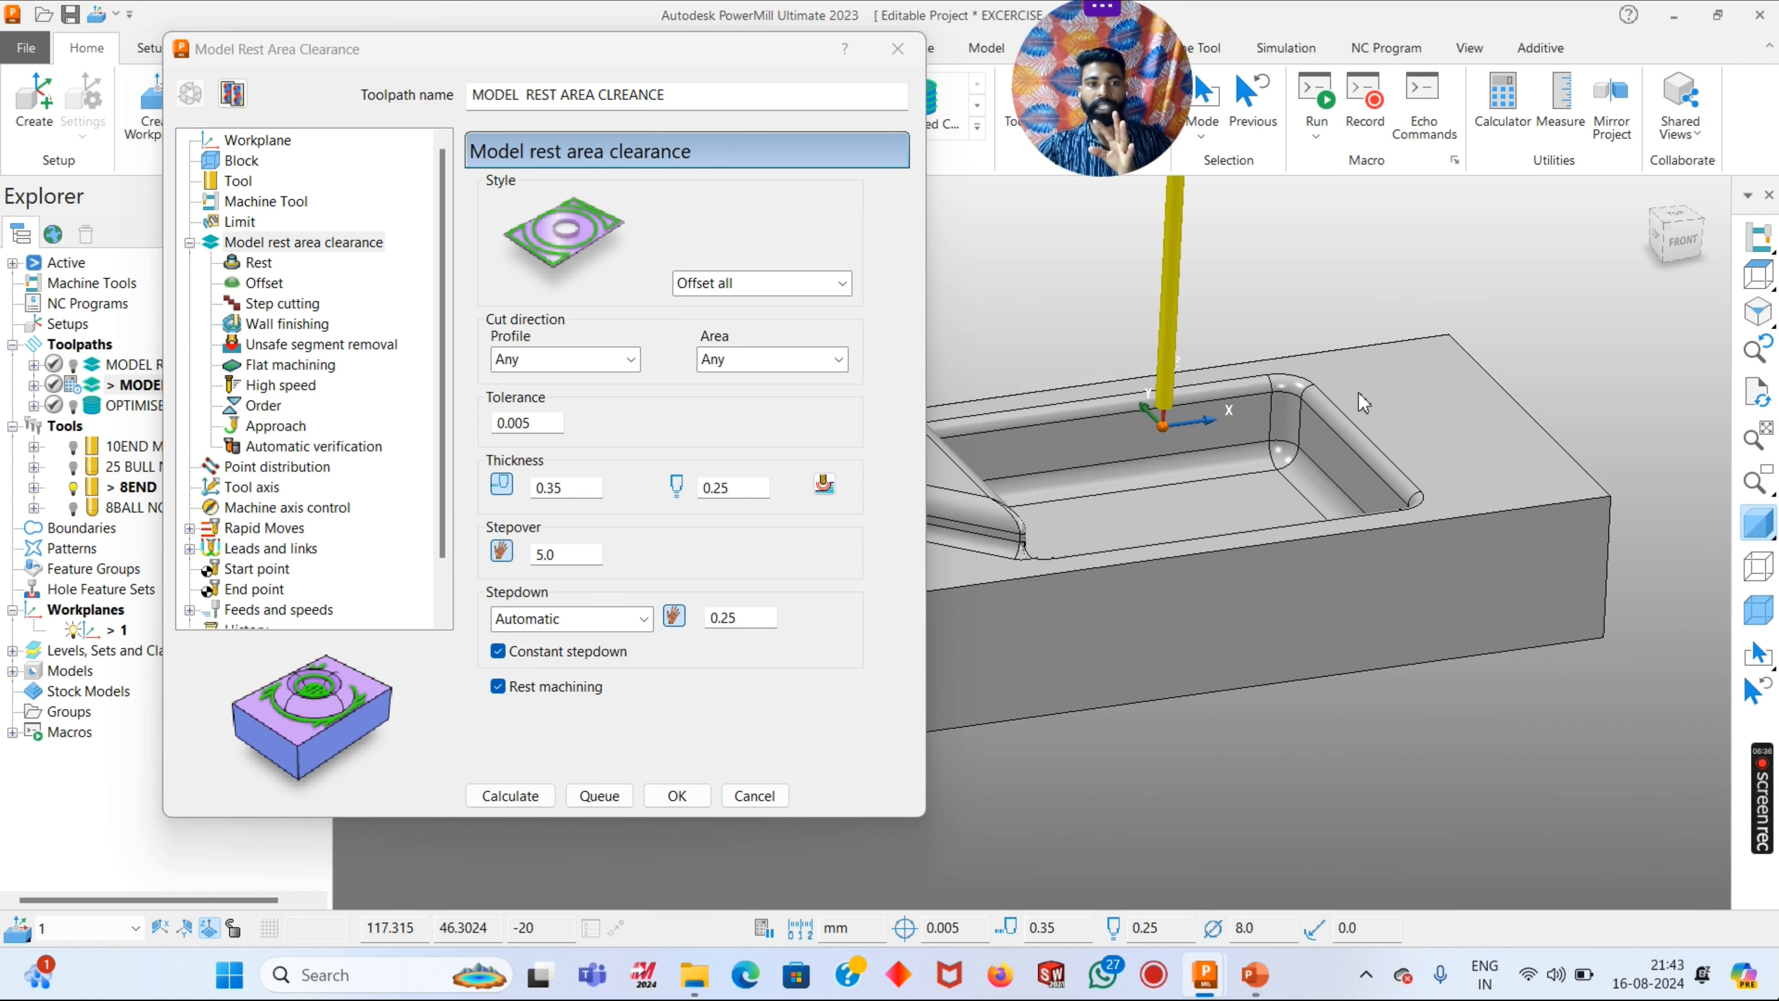
- Check the rest toolpath's workplane and block, and set its rest area clearance style to Offset model
click(240, 143)
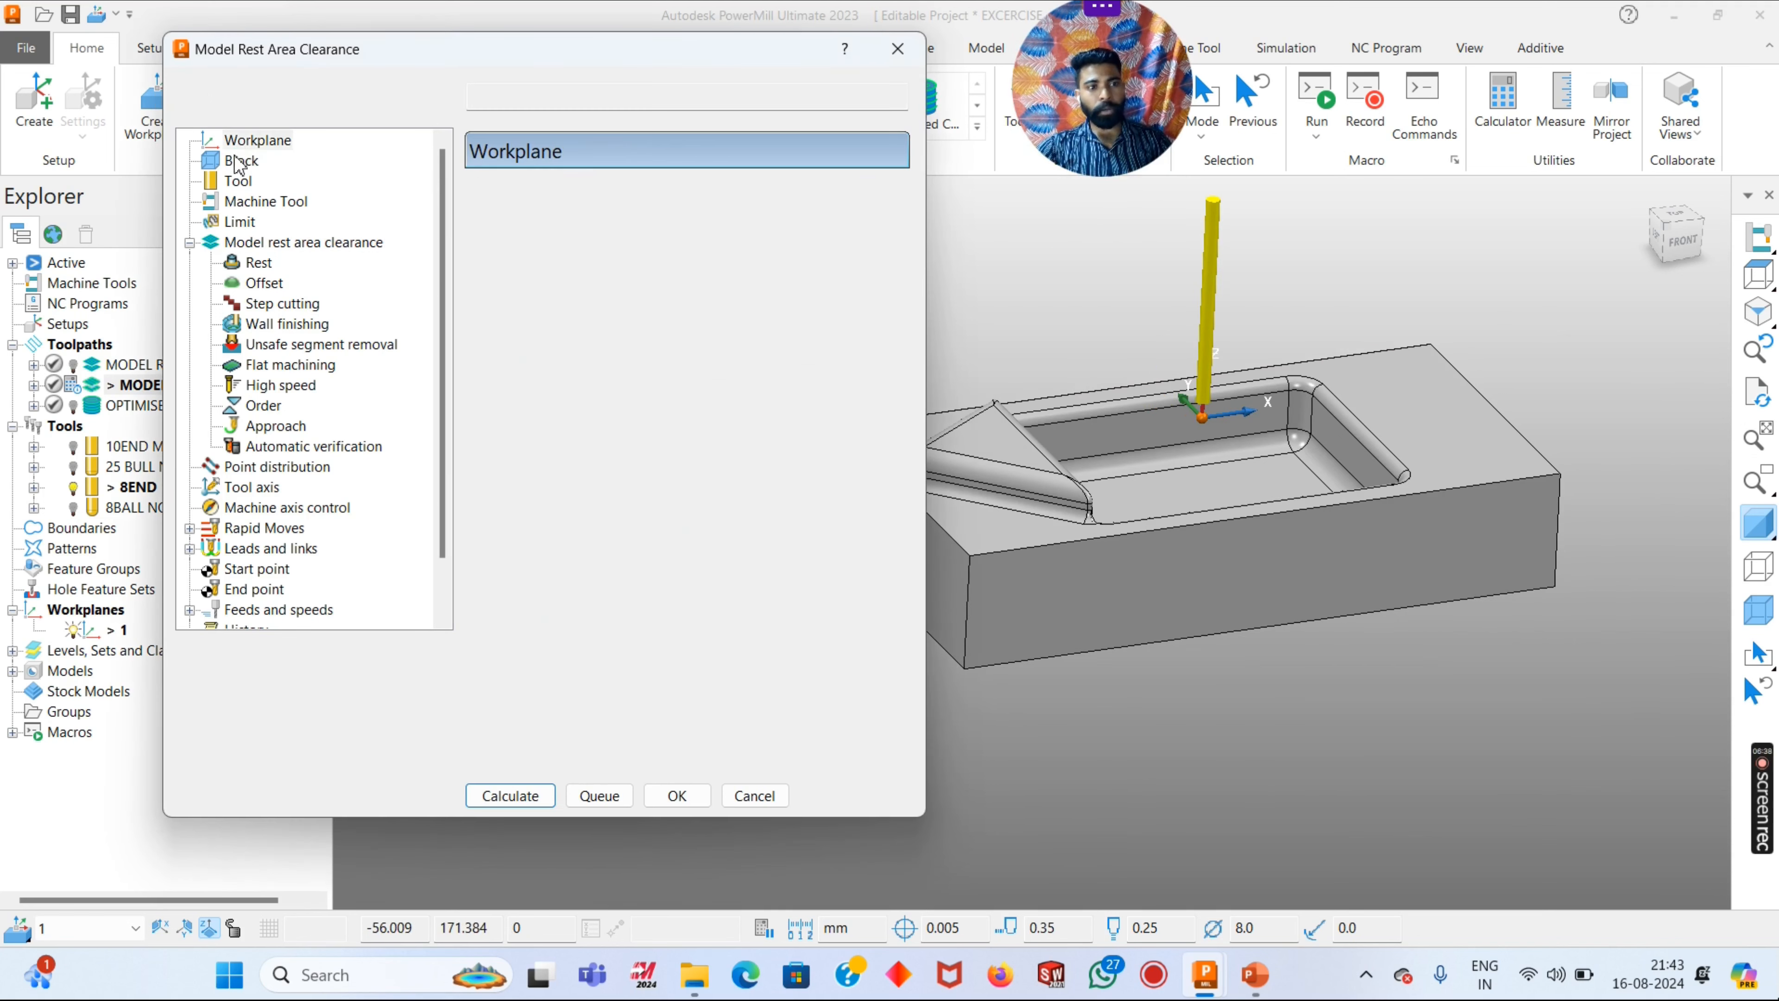
click(239, 160)
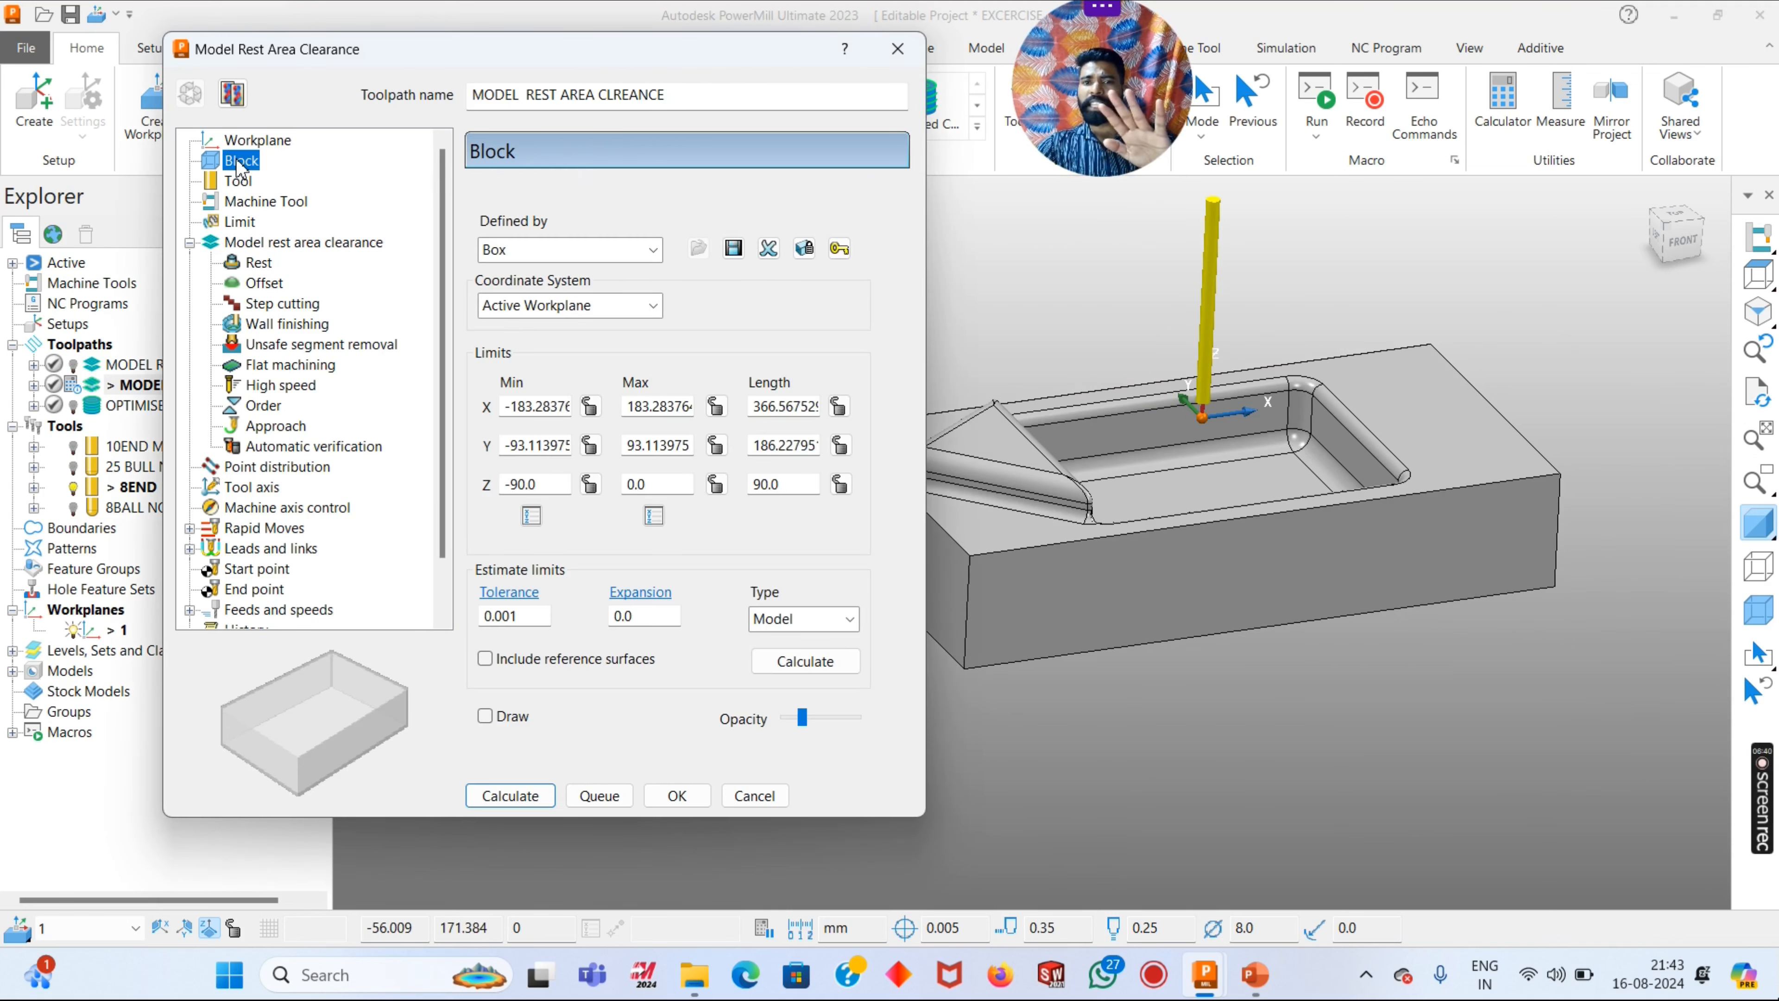
click(250, 244)
click(721, 282)
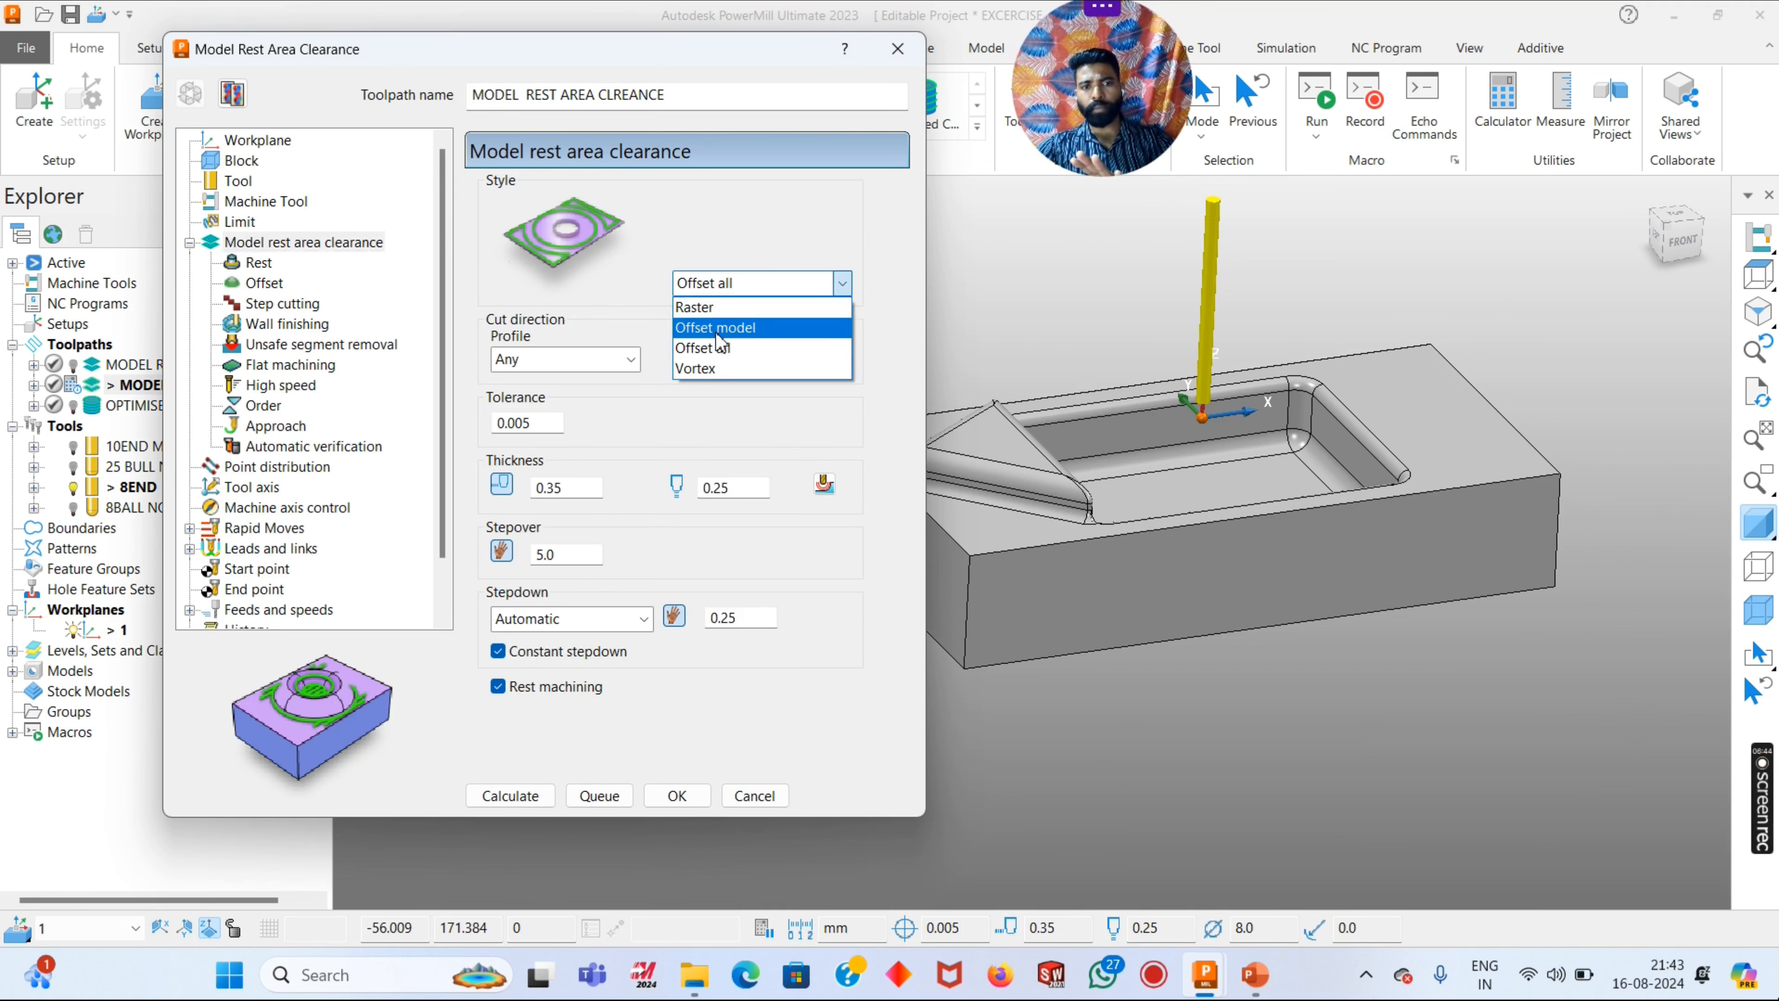
click(721, 327)
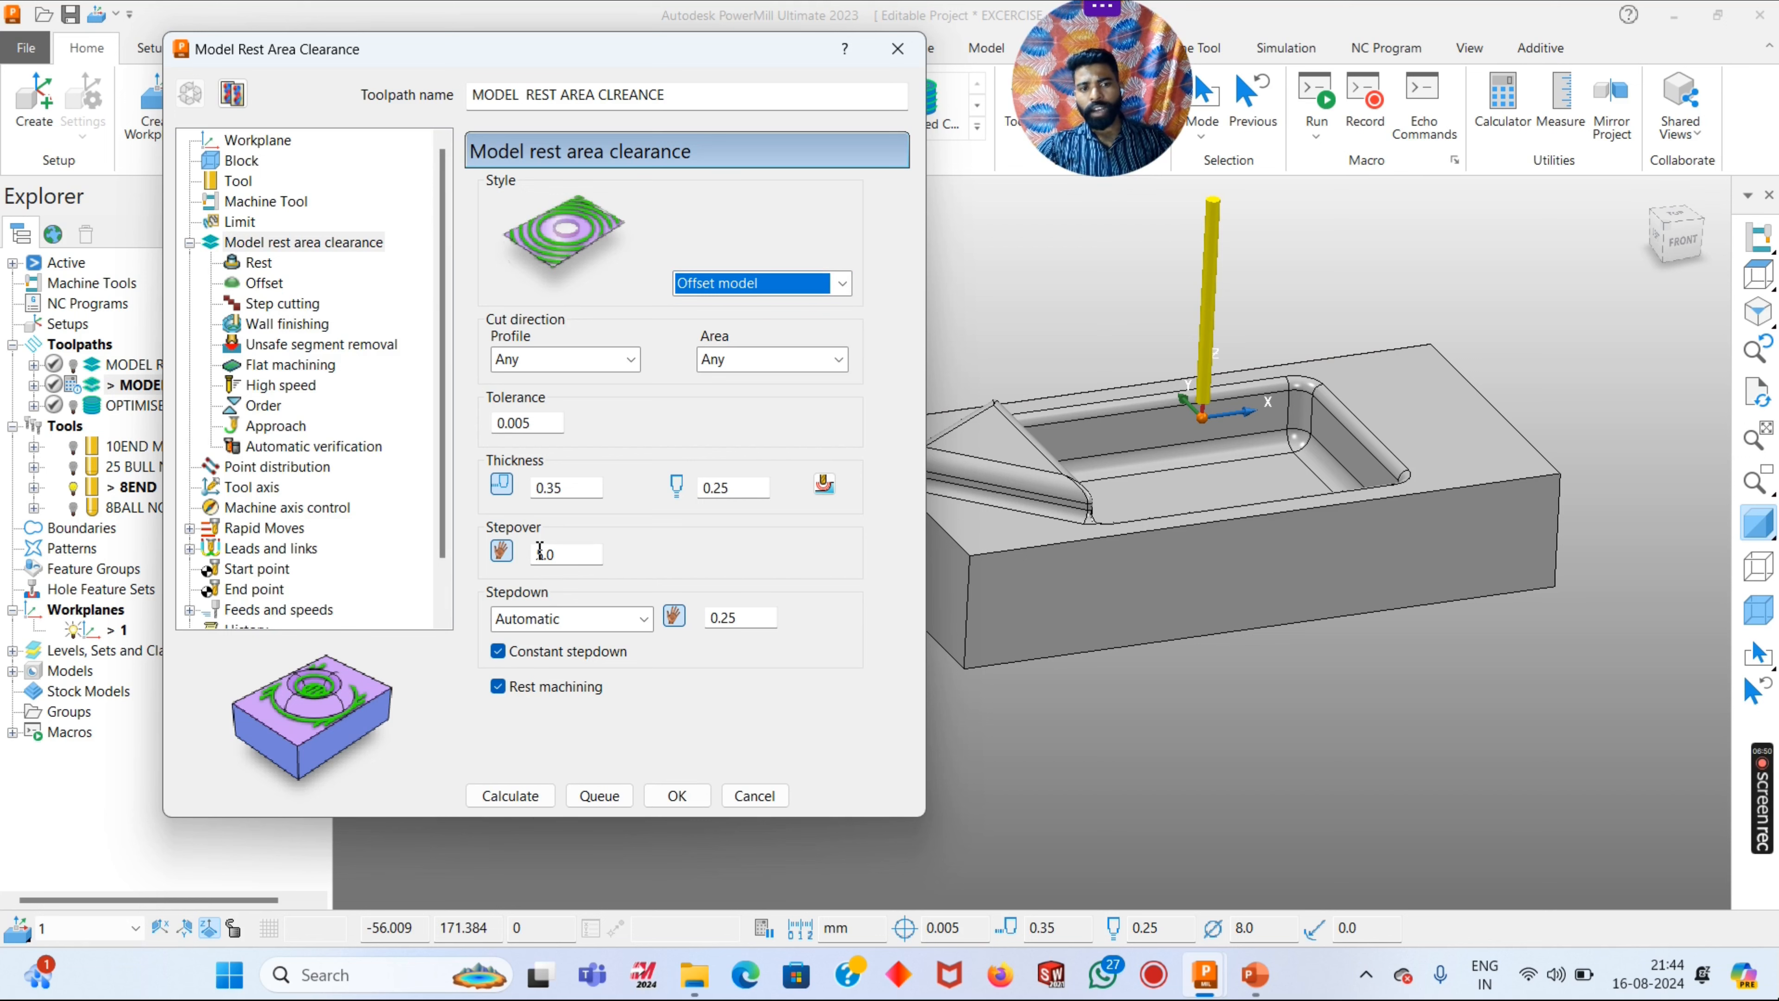
- Check the rest toolpath's stepover and stepdown, and its rest, offset and flat machining settings
double_click(545, 554)
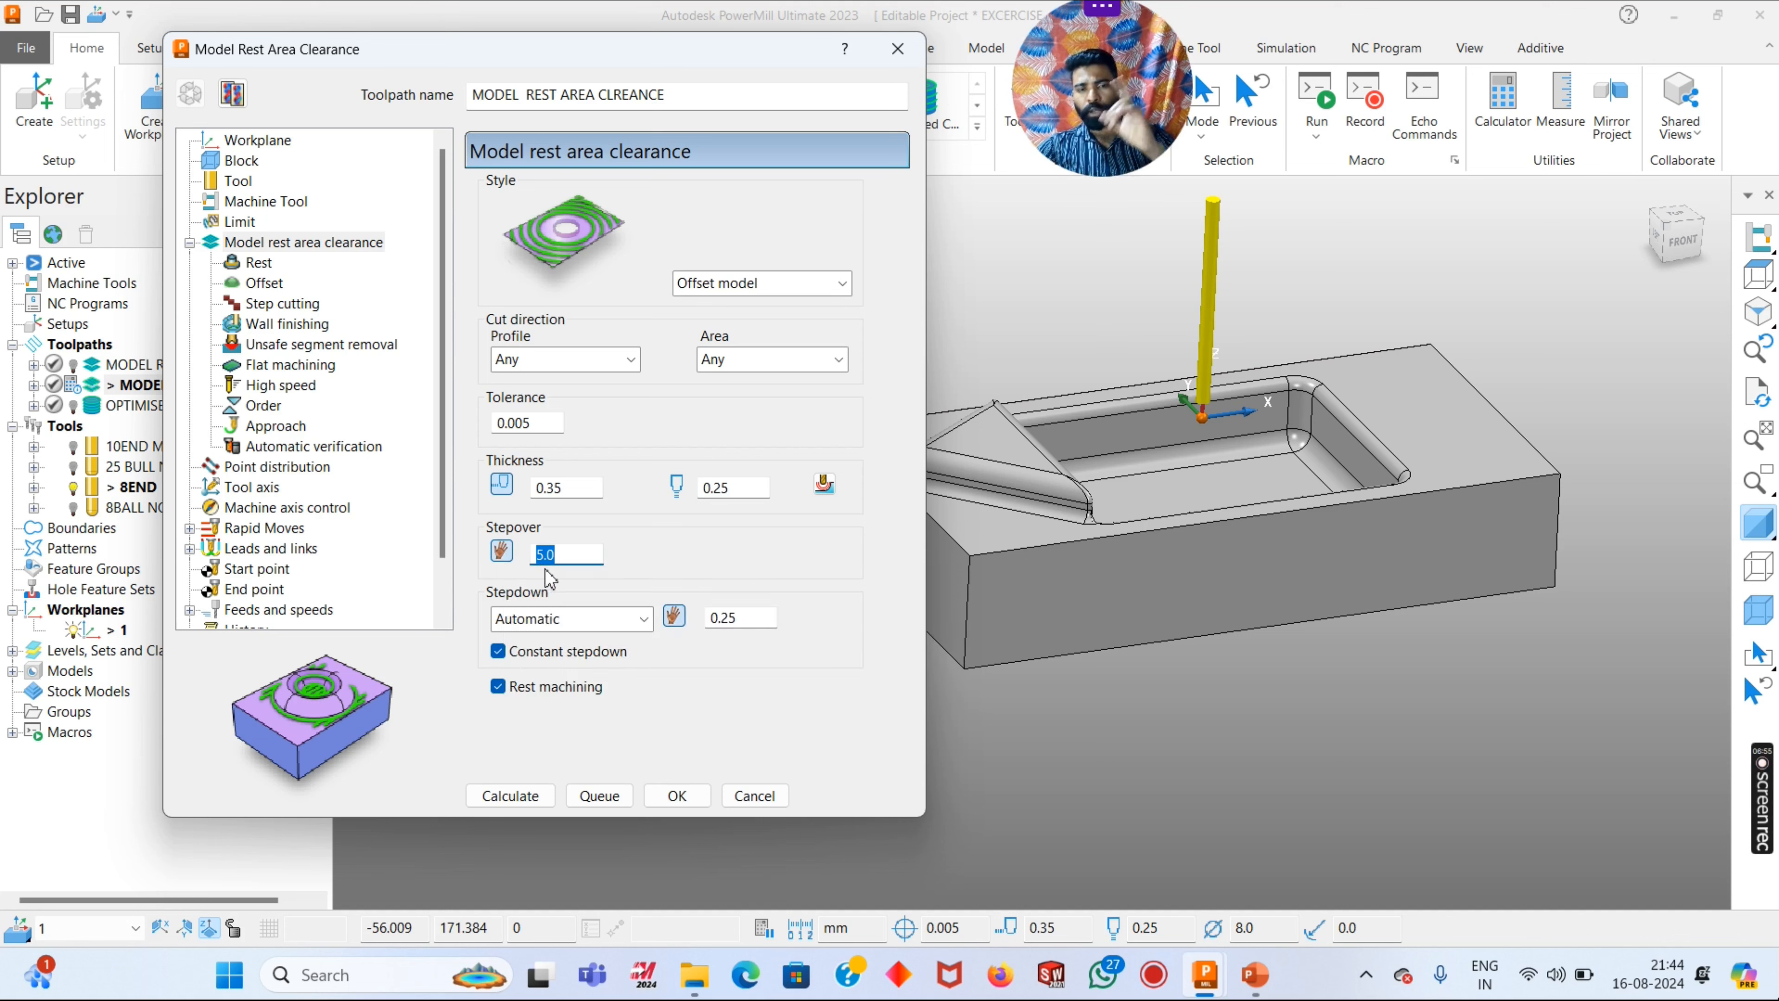
double_click(708, 618)
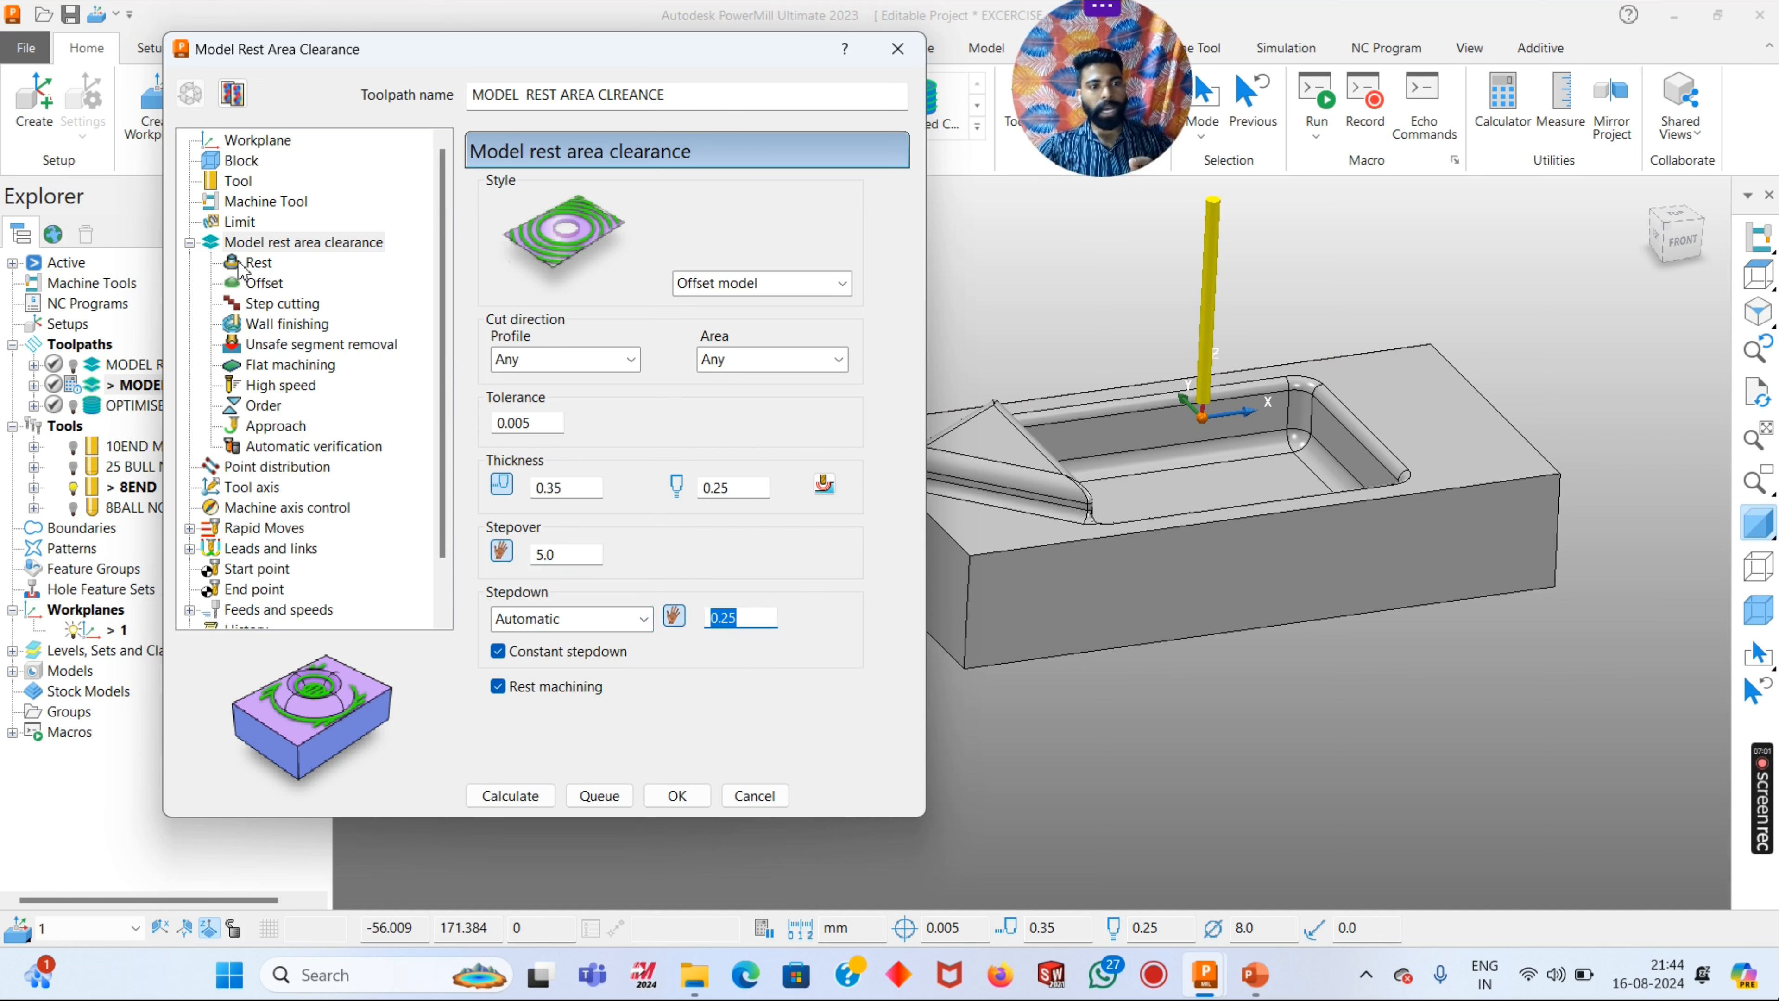
click(258, 262)
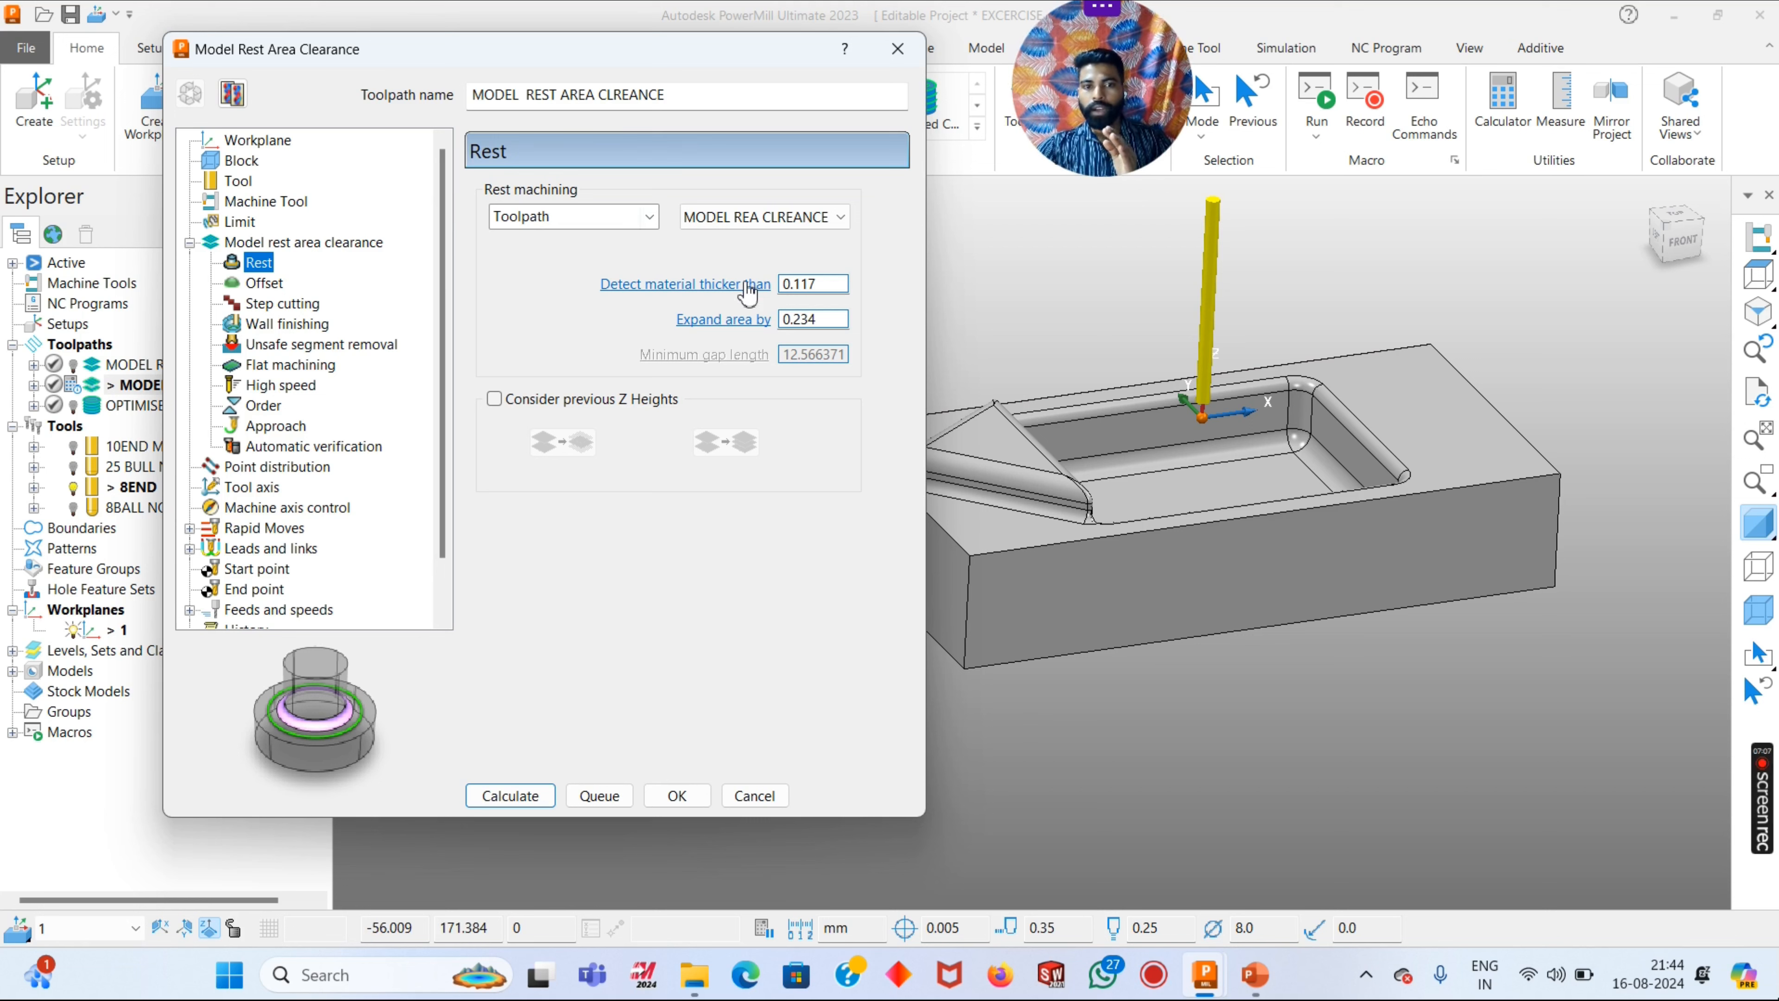
click(264, 283)
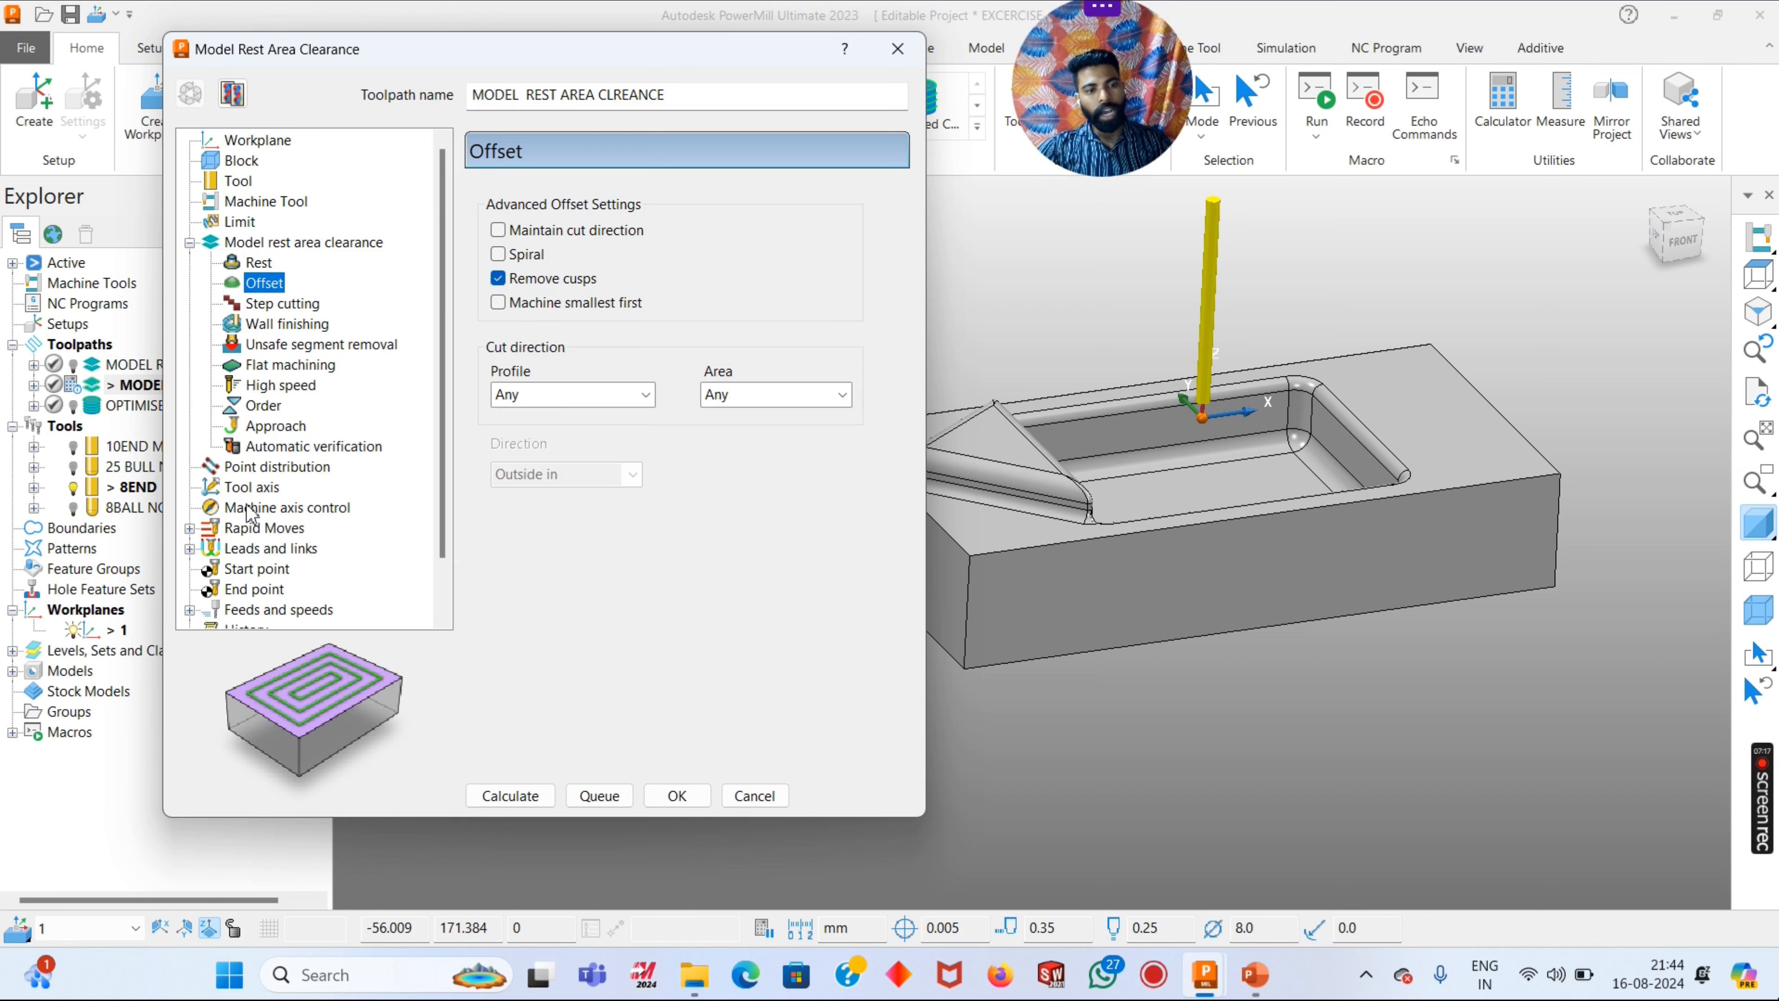
click(287, 367)
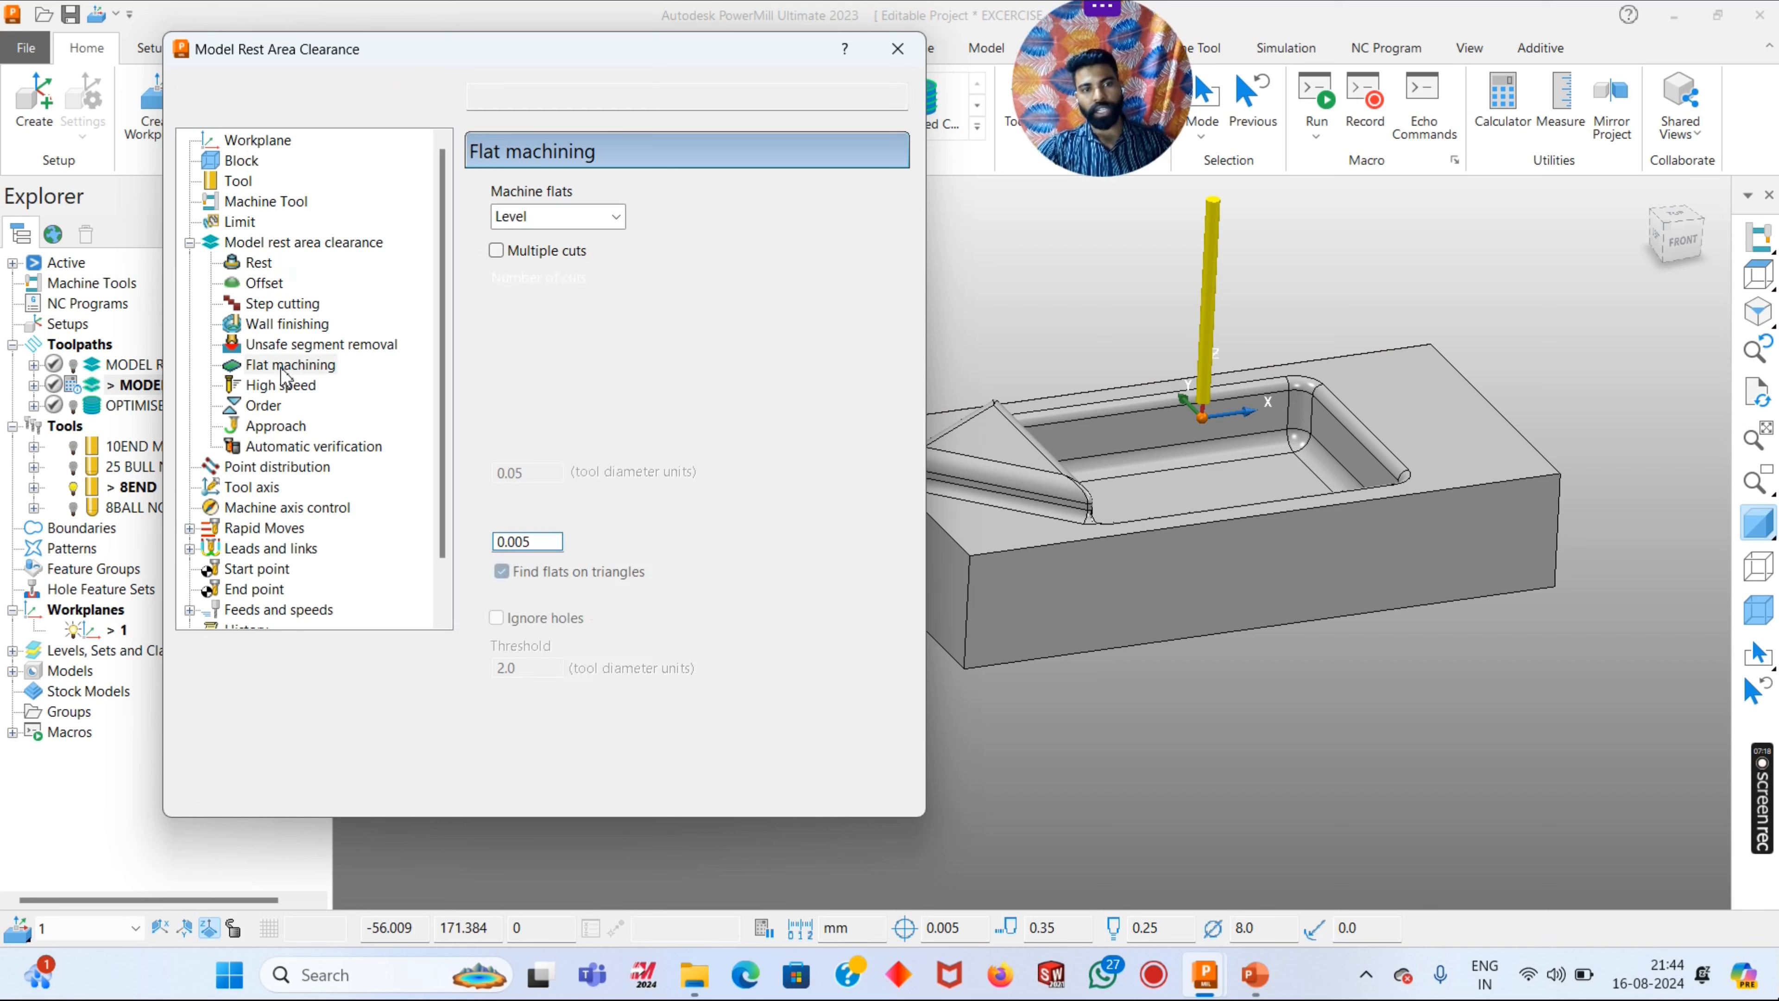
- Check the rapid moves, leads and links summary, and link choices of the rest toolpath
scroll(273, 435, down, 1)
click(259, 468)
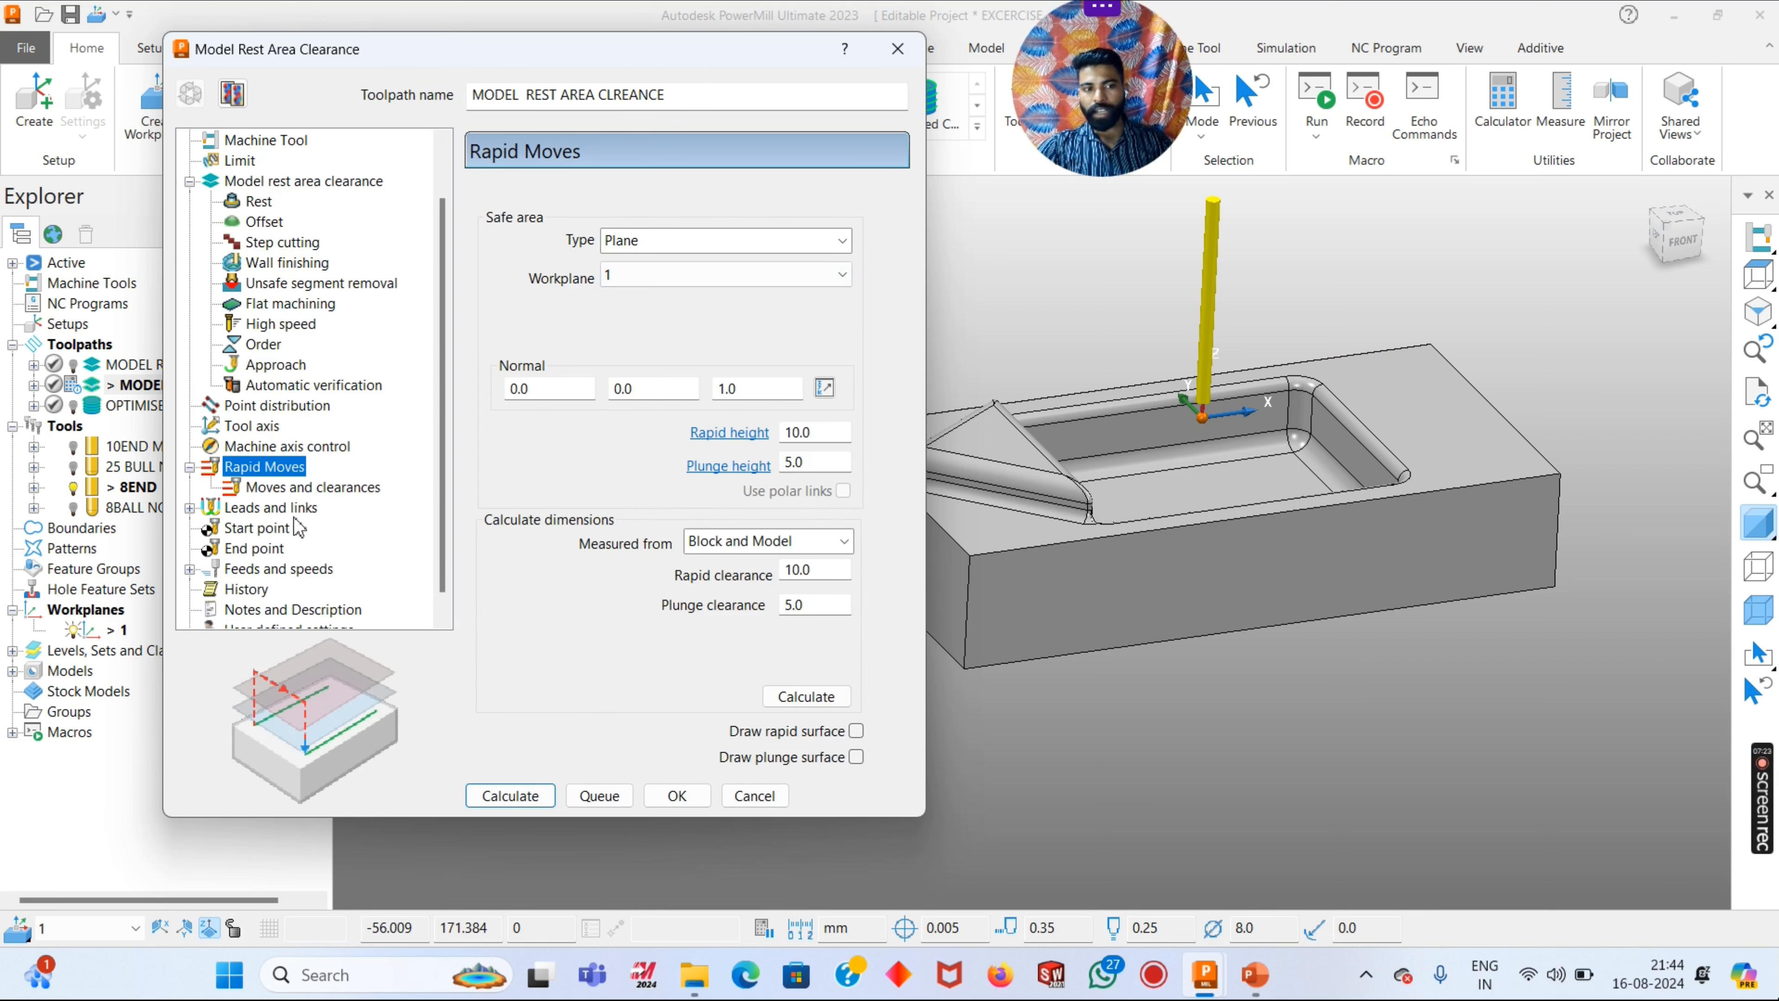
click(271, 507)
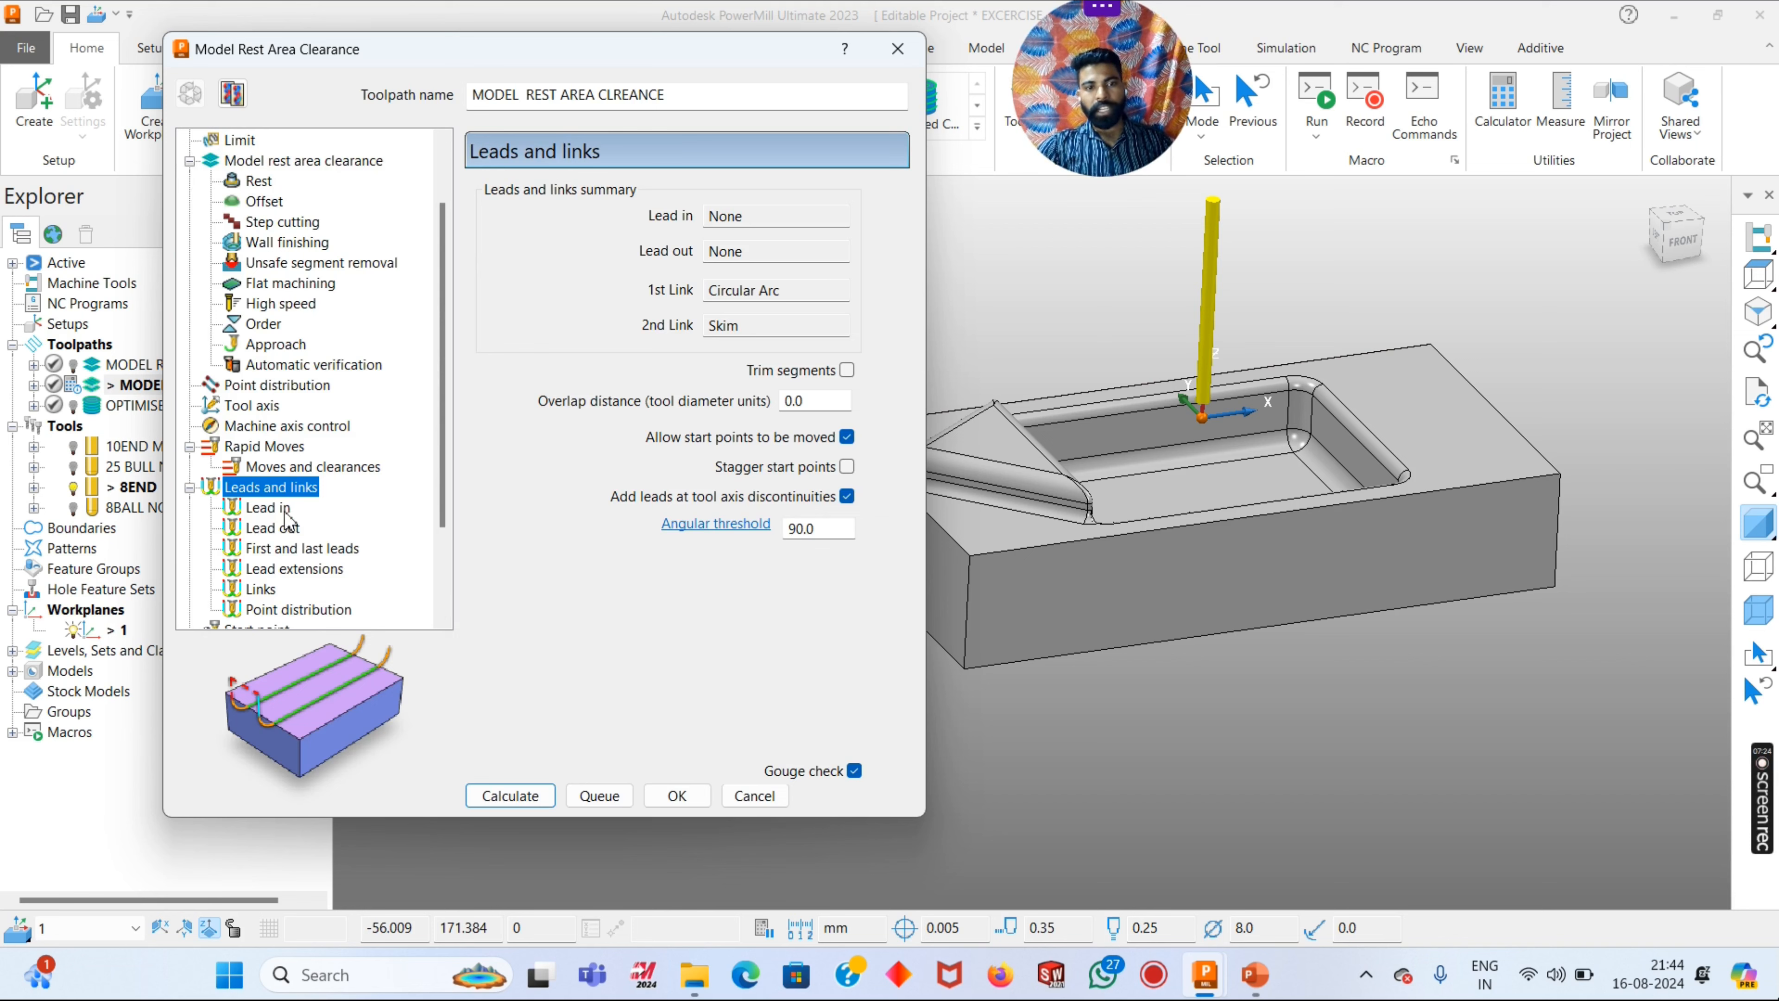
click(260, 589)
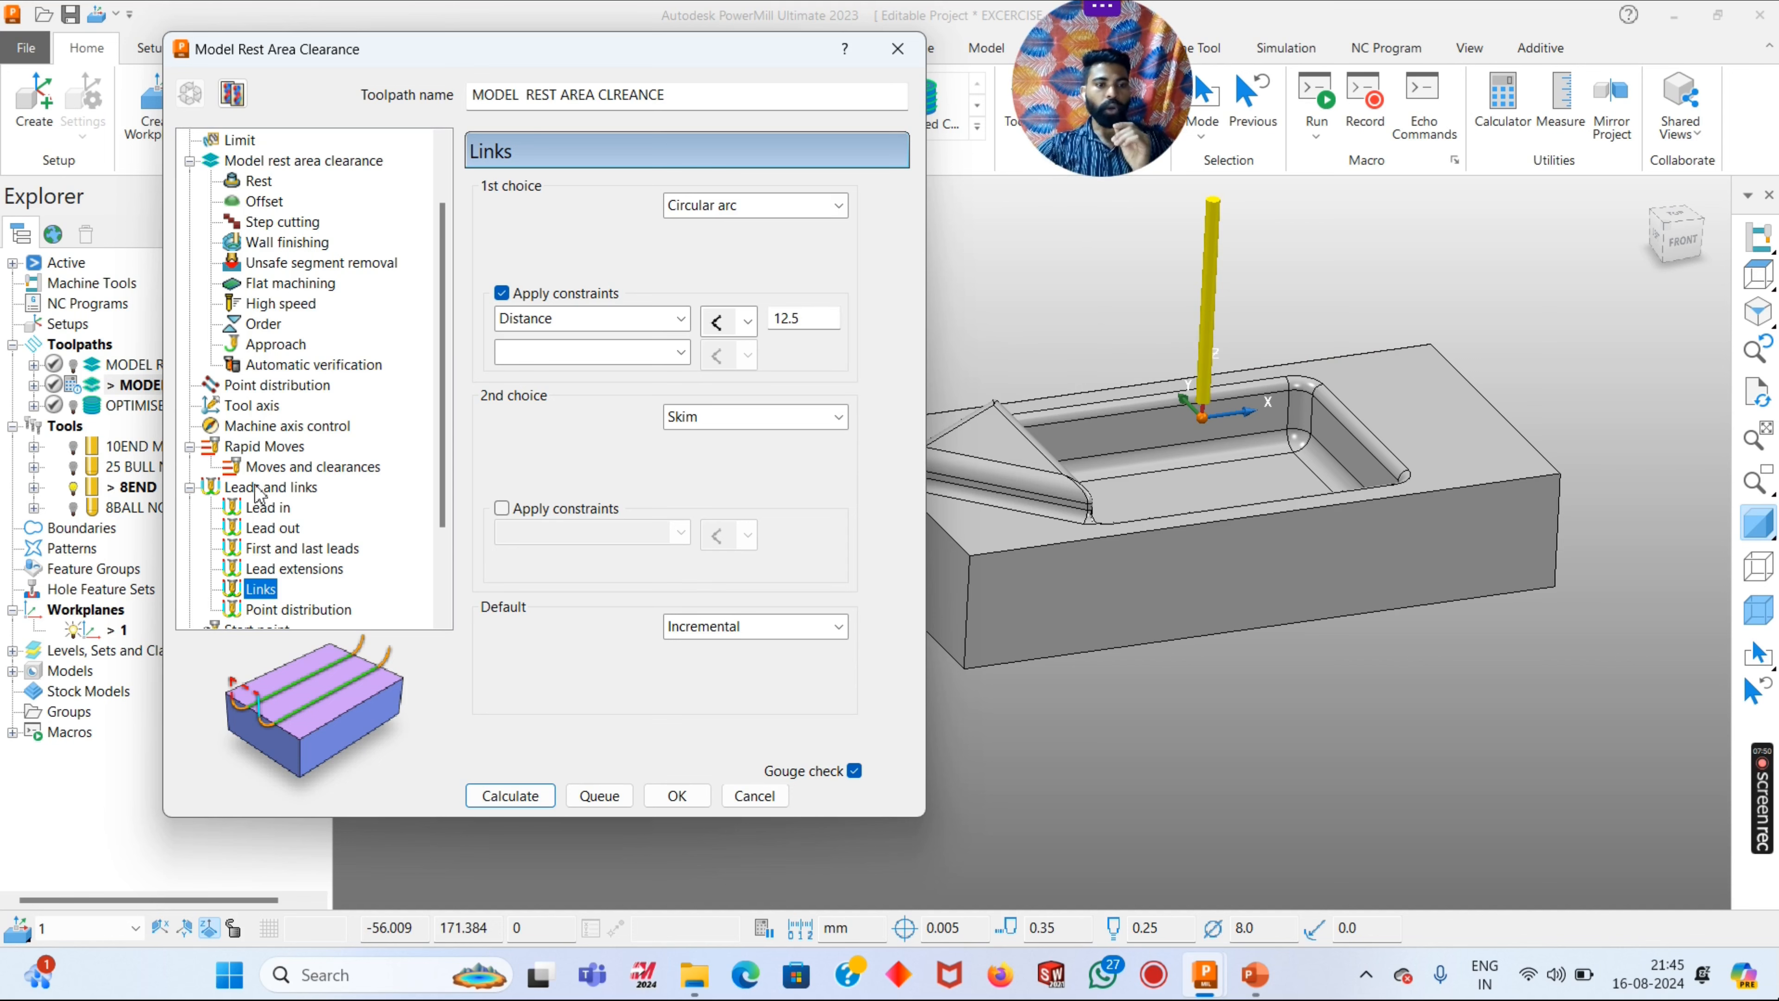
- Check the feeds and speeds, then calculate the MODEL REST AREA CLREANCE toolpath and close its settings
scroll(301, 455, down, 2)
click(269, 548)
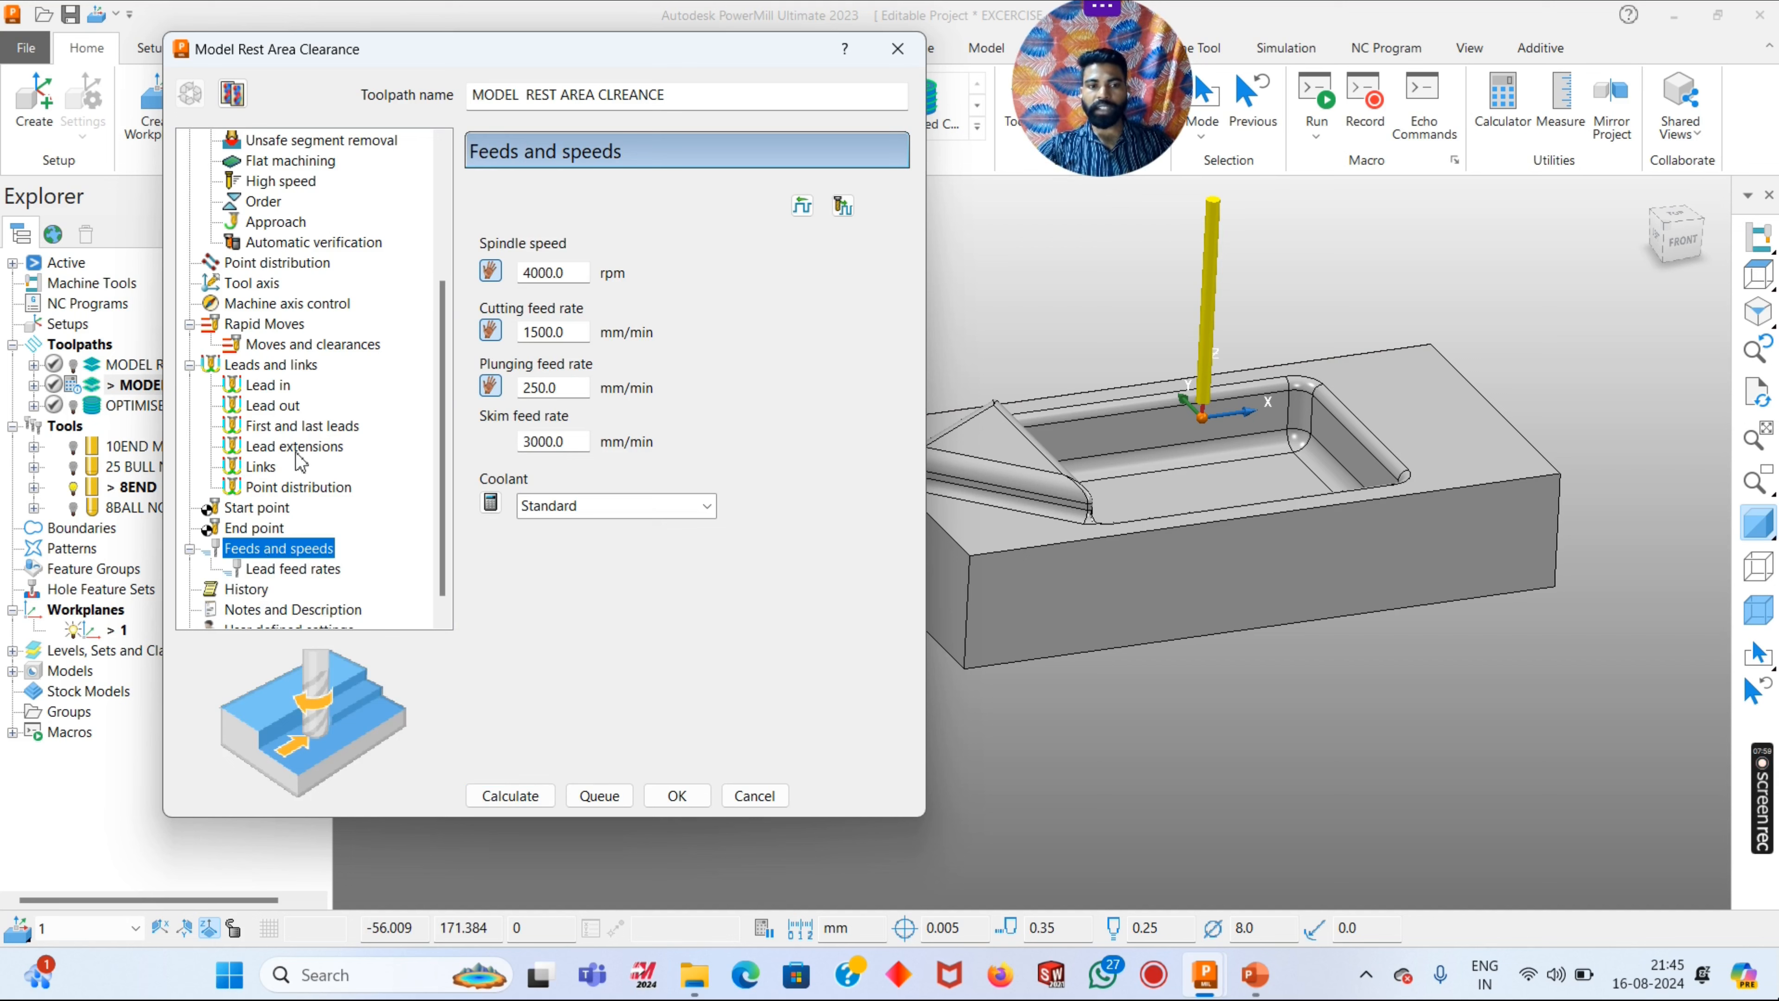
click(509, 798)
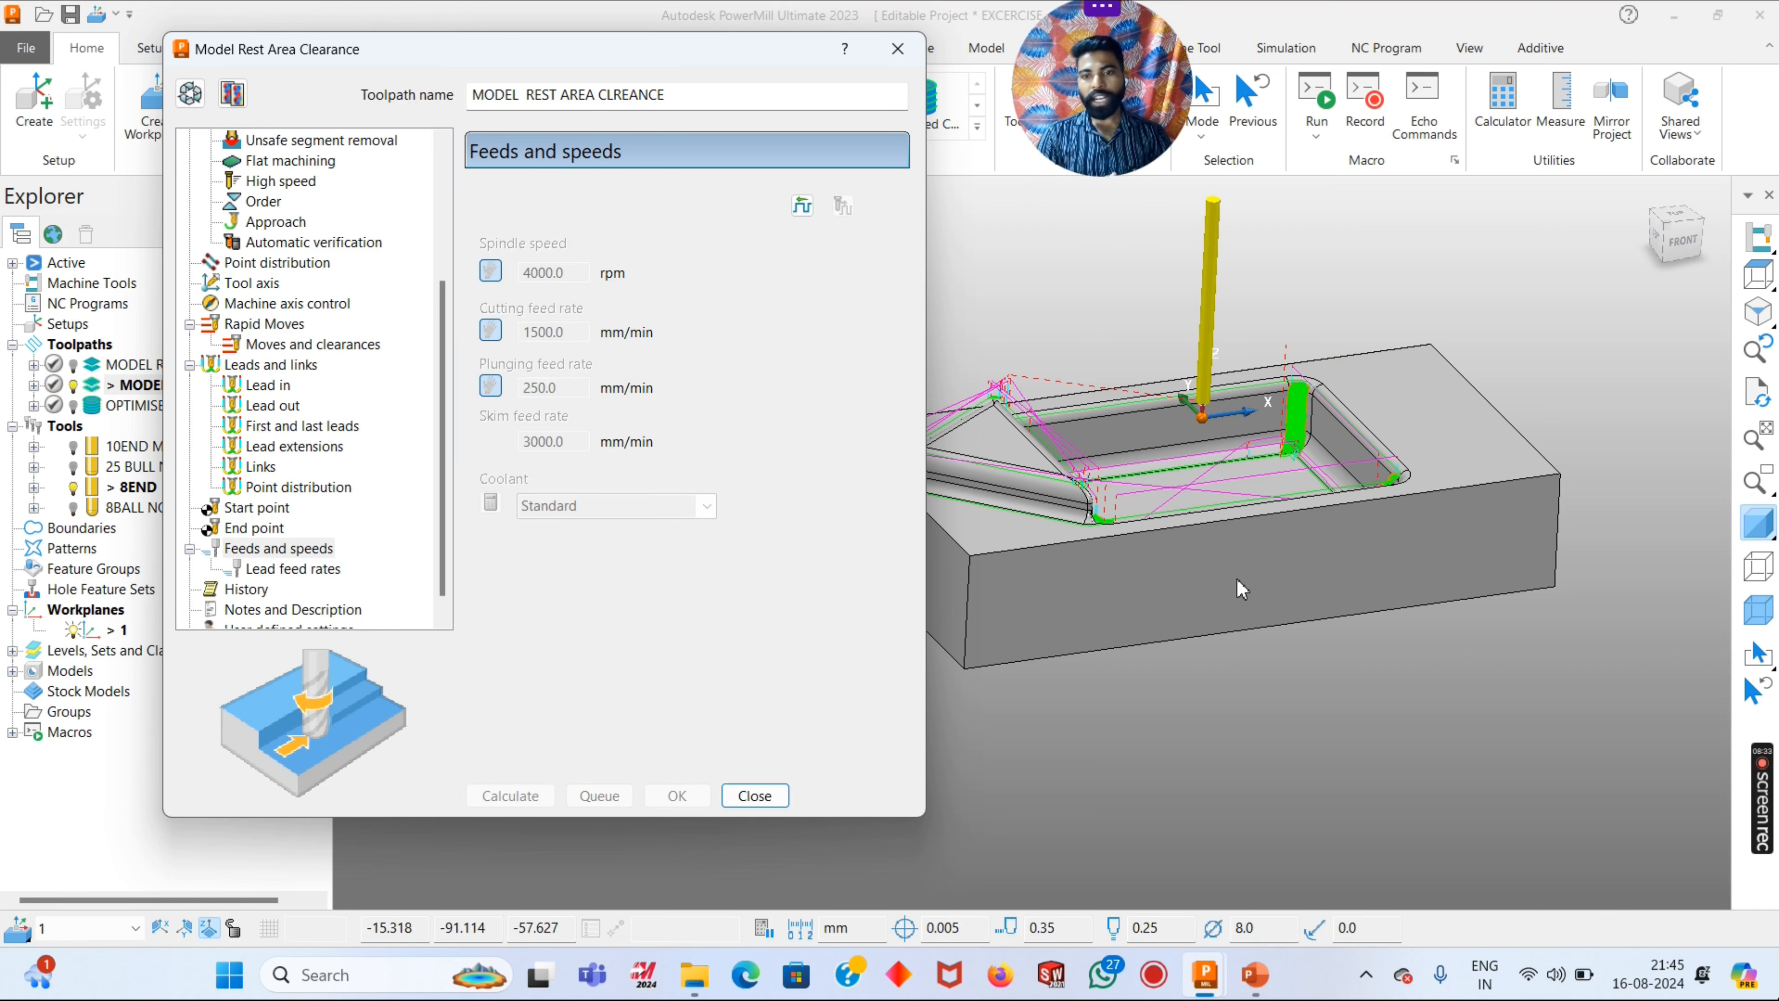
click(755, 795)
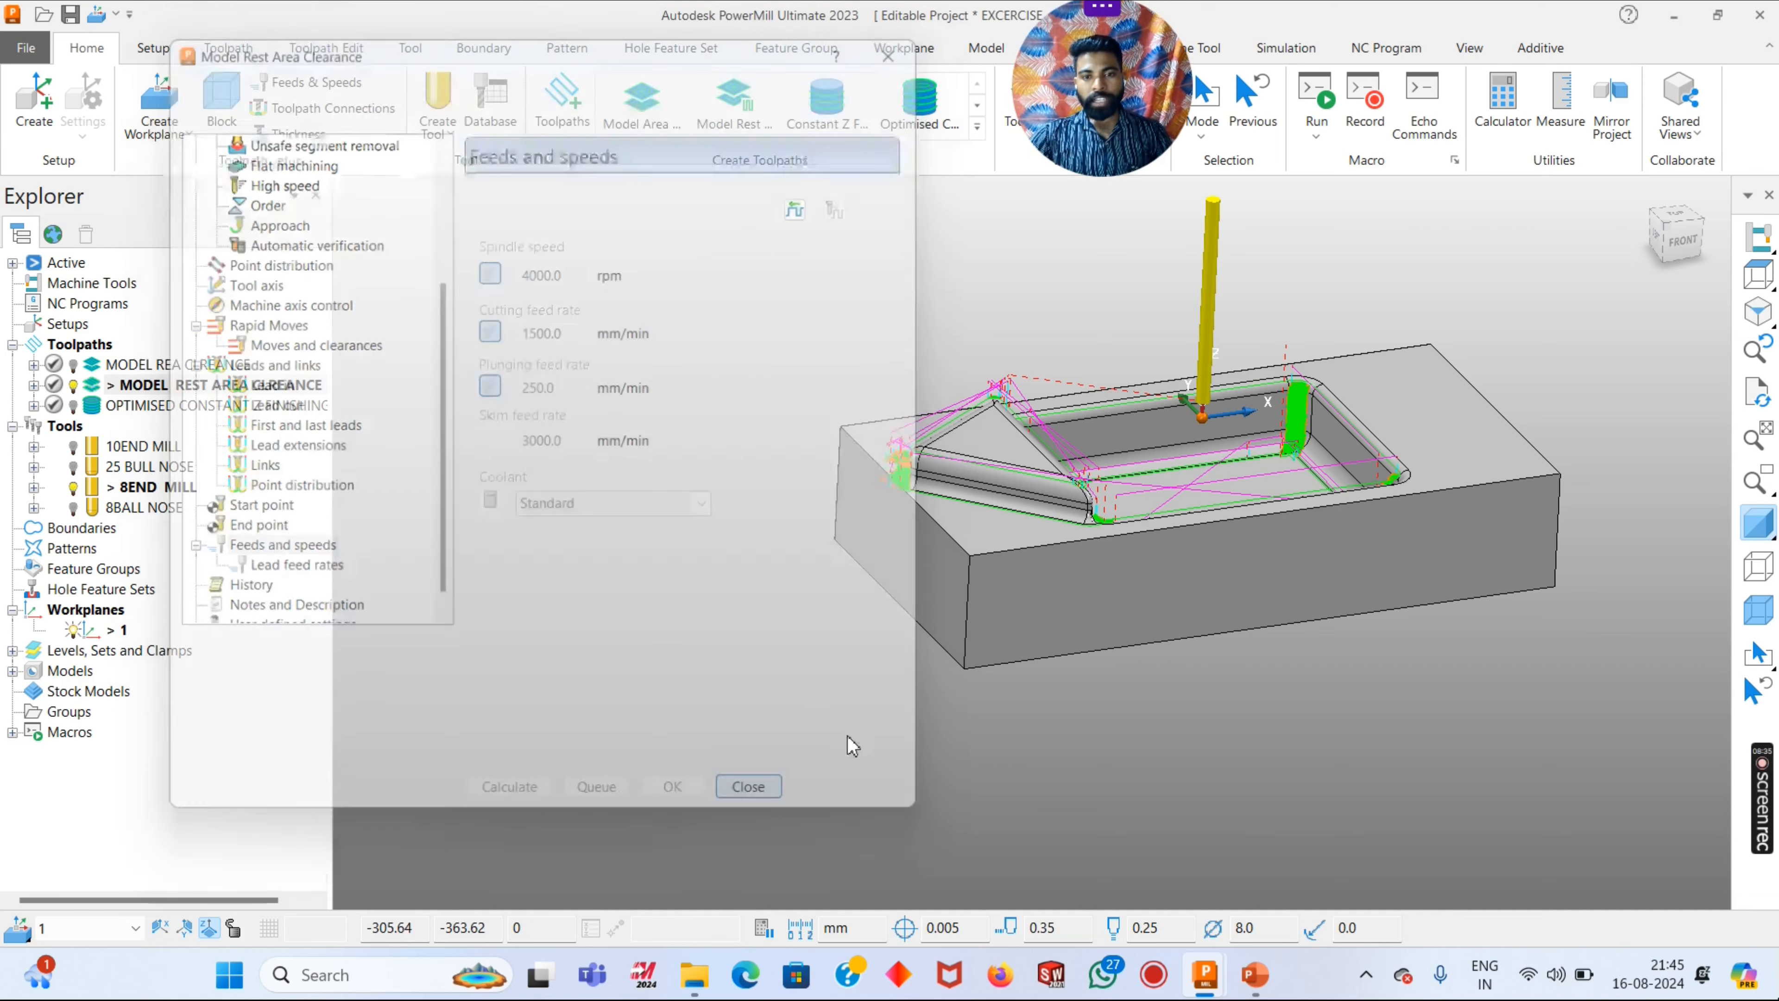
- Temporarily show the MODEL REA CLREANCE toolpath to compare it with the rest toolpath at the corner beside the triangular face
scroll(847, 392, up, 6)
scroll(847, 393, down, 6)
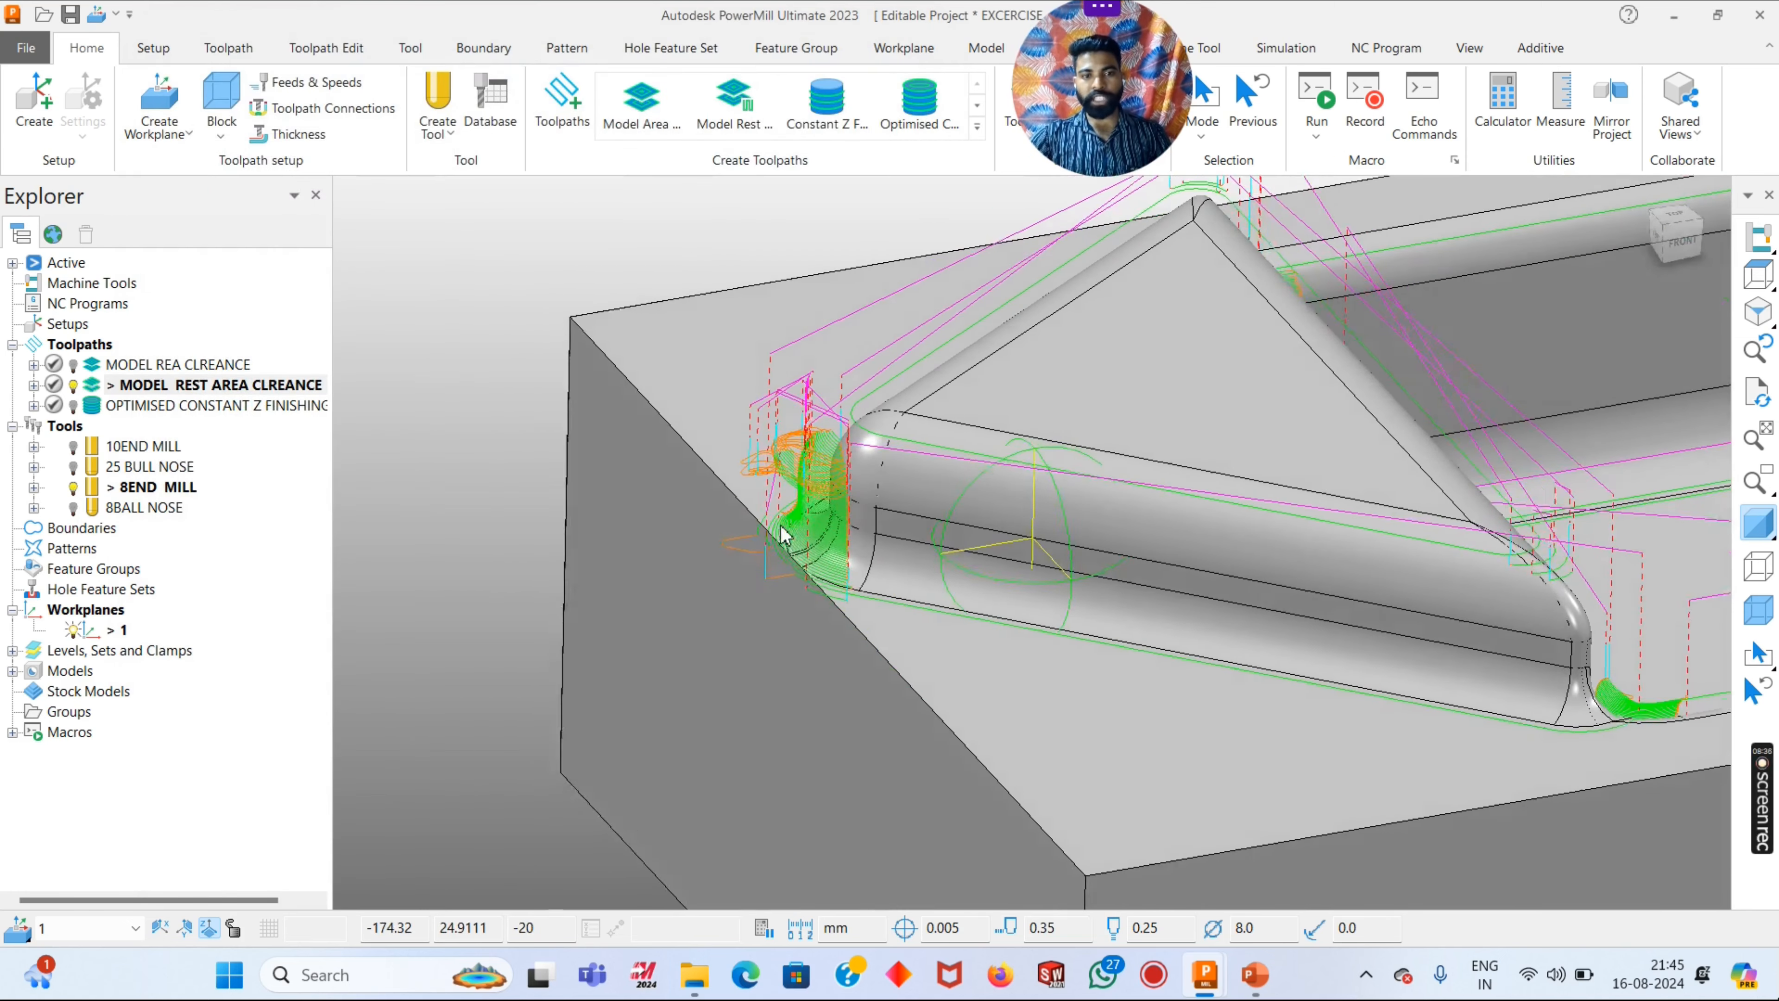
click(77, 379)
click(74, 361)
scroll(810, 484, up, 4)
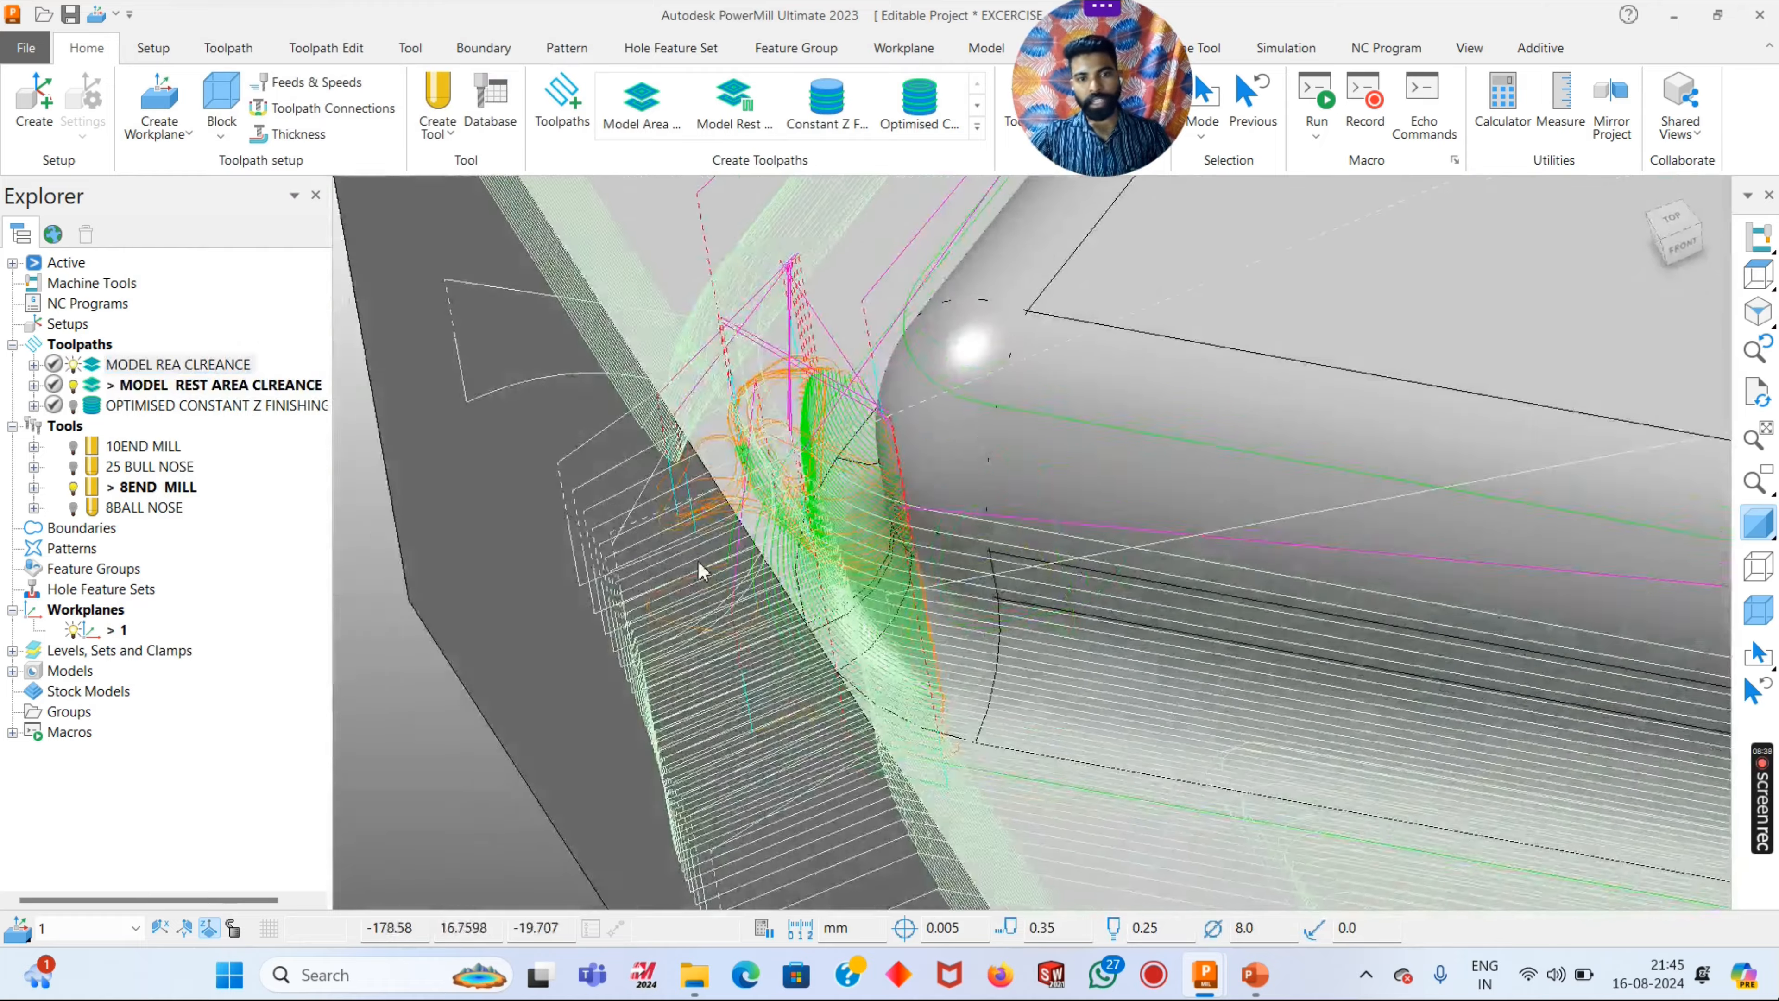
middle_drag(703, 566, 1219, 442)
scroll(761, 362, up, 4)
scroll(765, 370, down, 3)
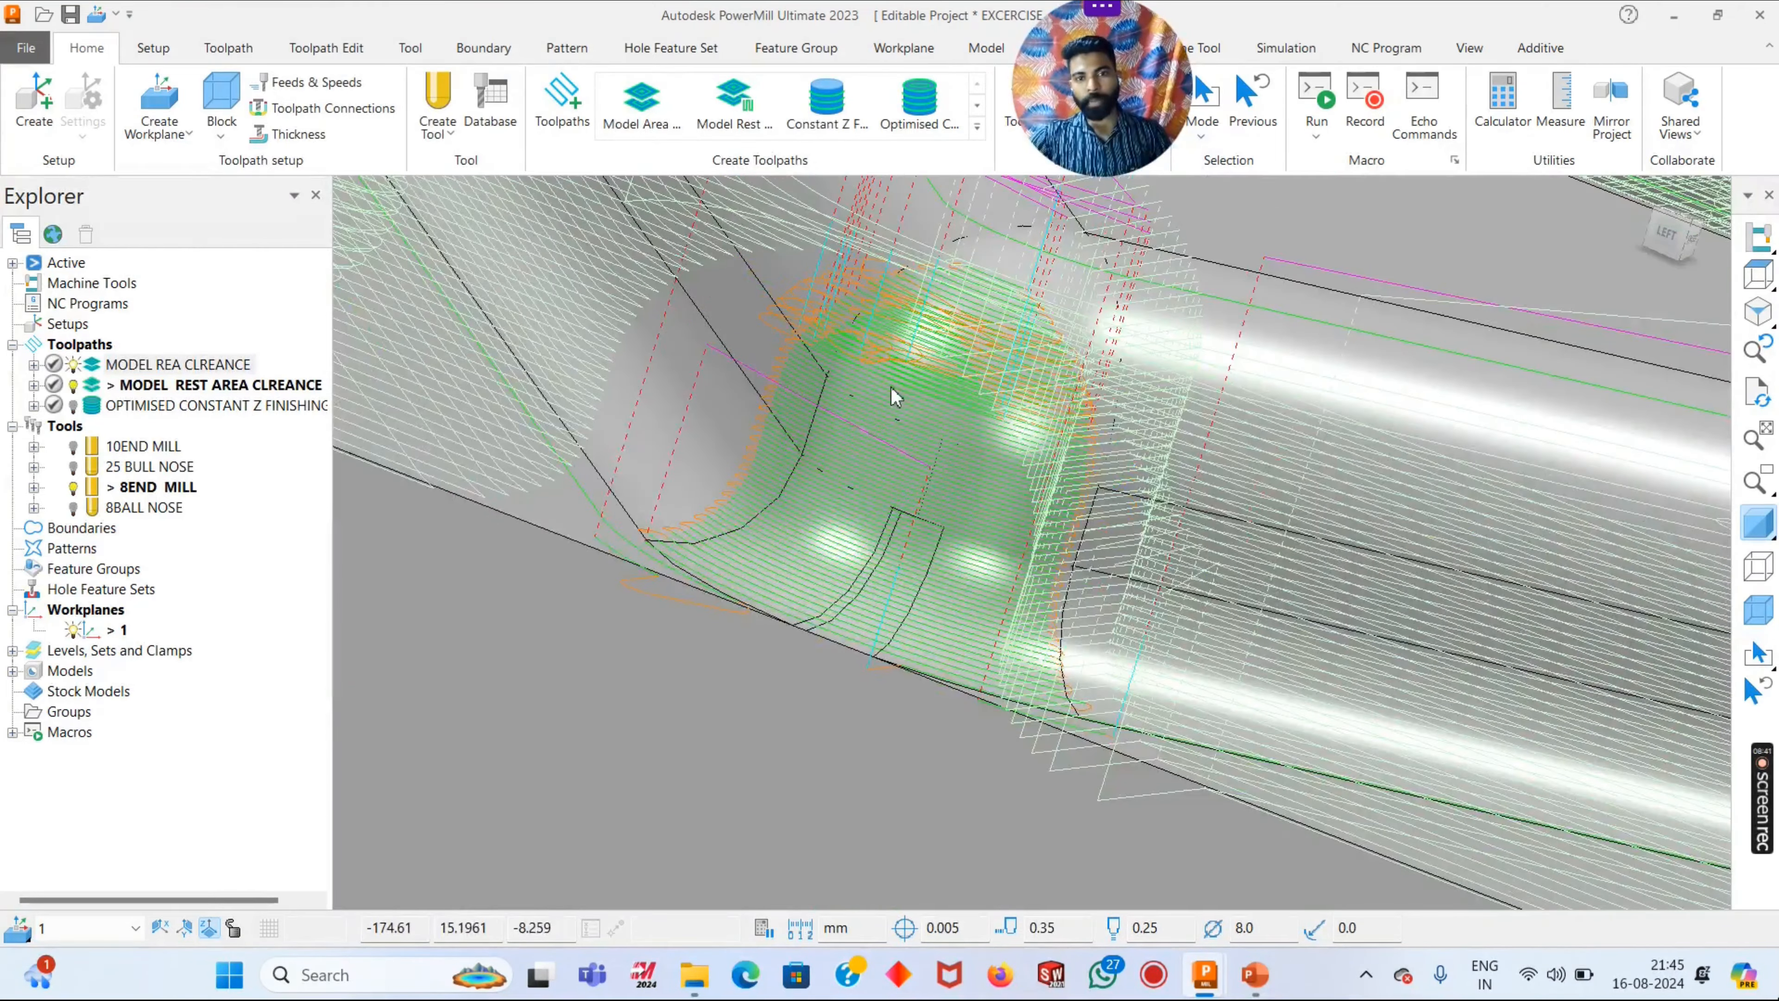
scroll(875, 420, down, 3)
click(75, 365)
scroll(1120, 445, down, 3)
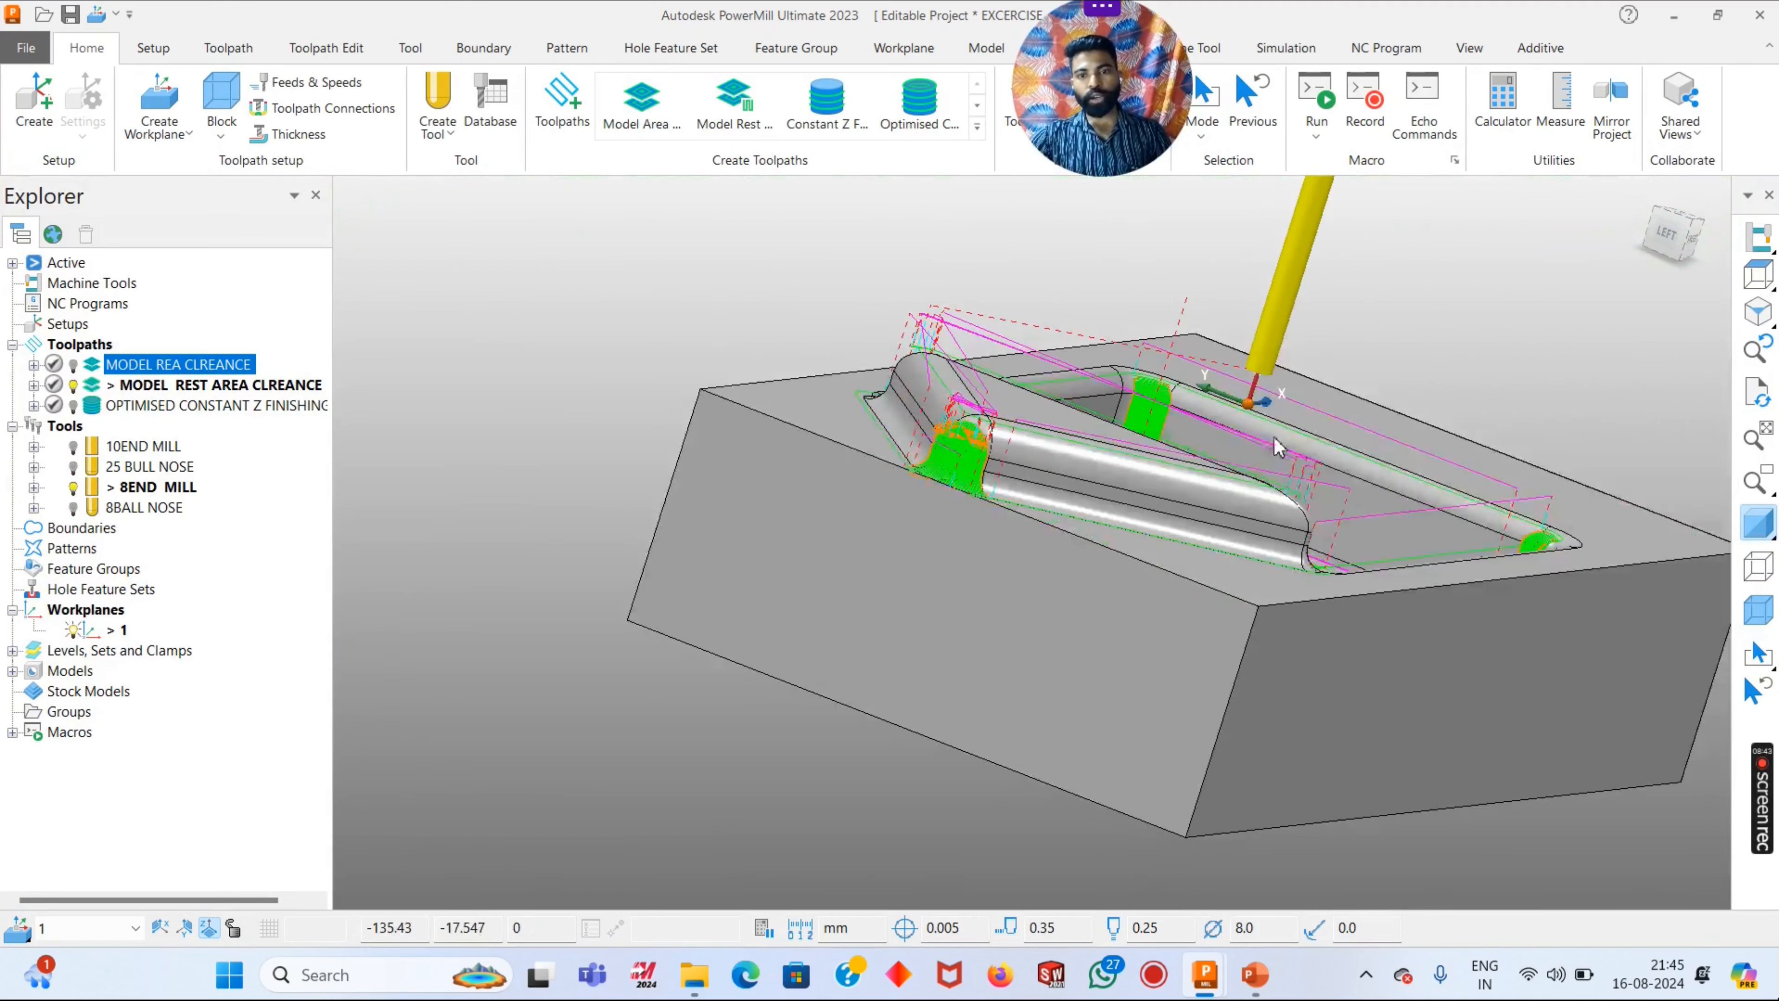
- Examine the rest toolpath's passes and links along the pocket floor and corners on the shaded model
middle_drag(1279, 445, 1449, 247)
scroll(1449, 245, up, 4)
scroll(1032, 457, down, 3)
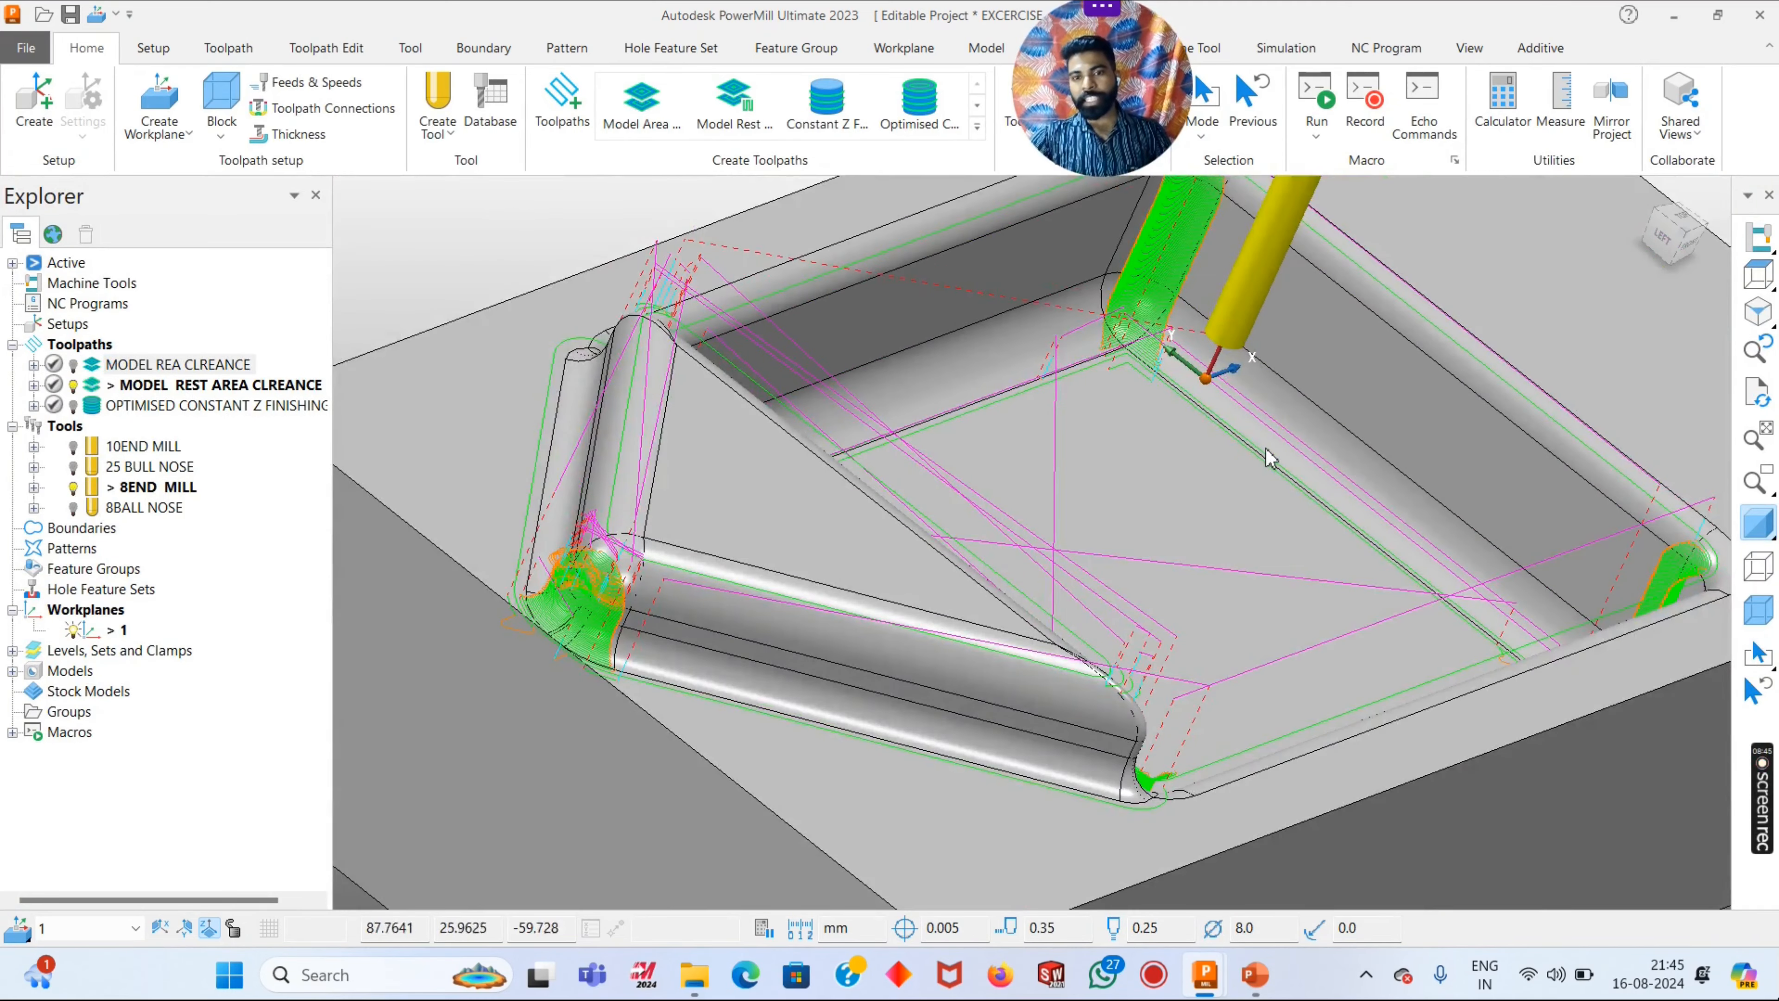
scroll(1253, 452, up, 5)
scroll(1205, 478, down, 5)
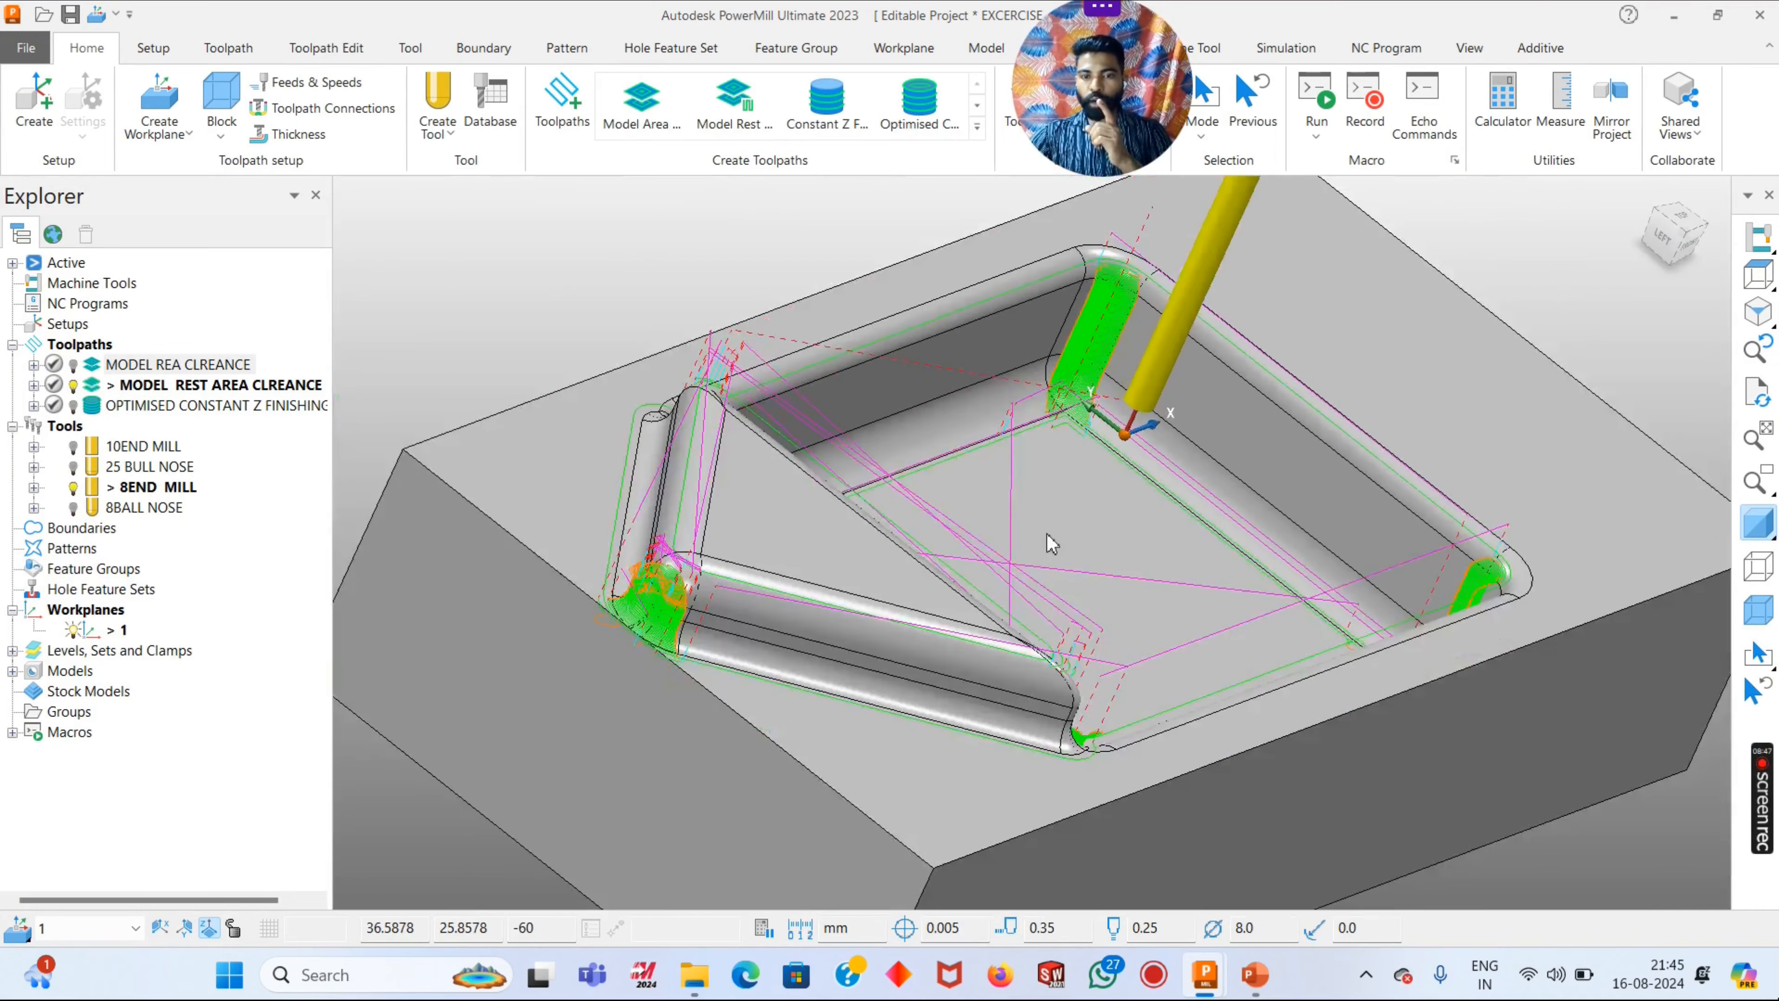
middle_drag(1052, 544, 862, 396)
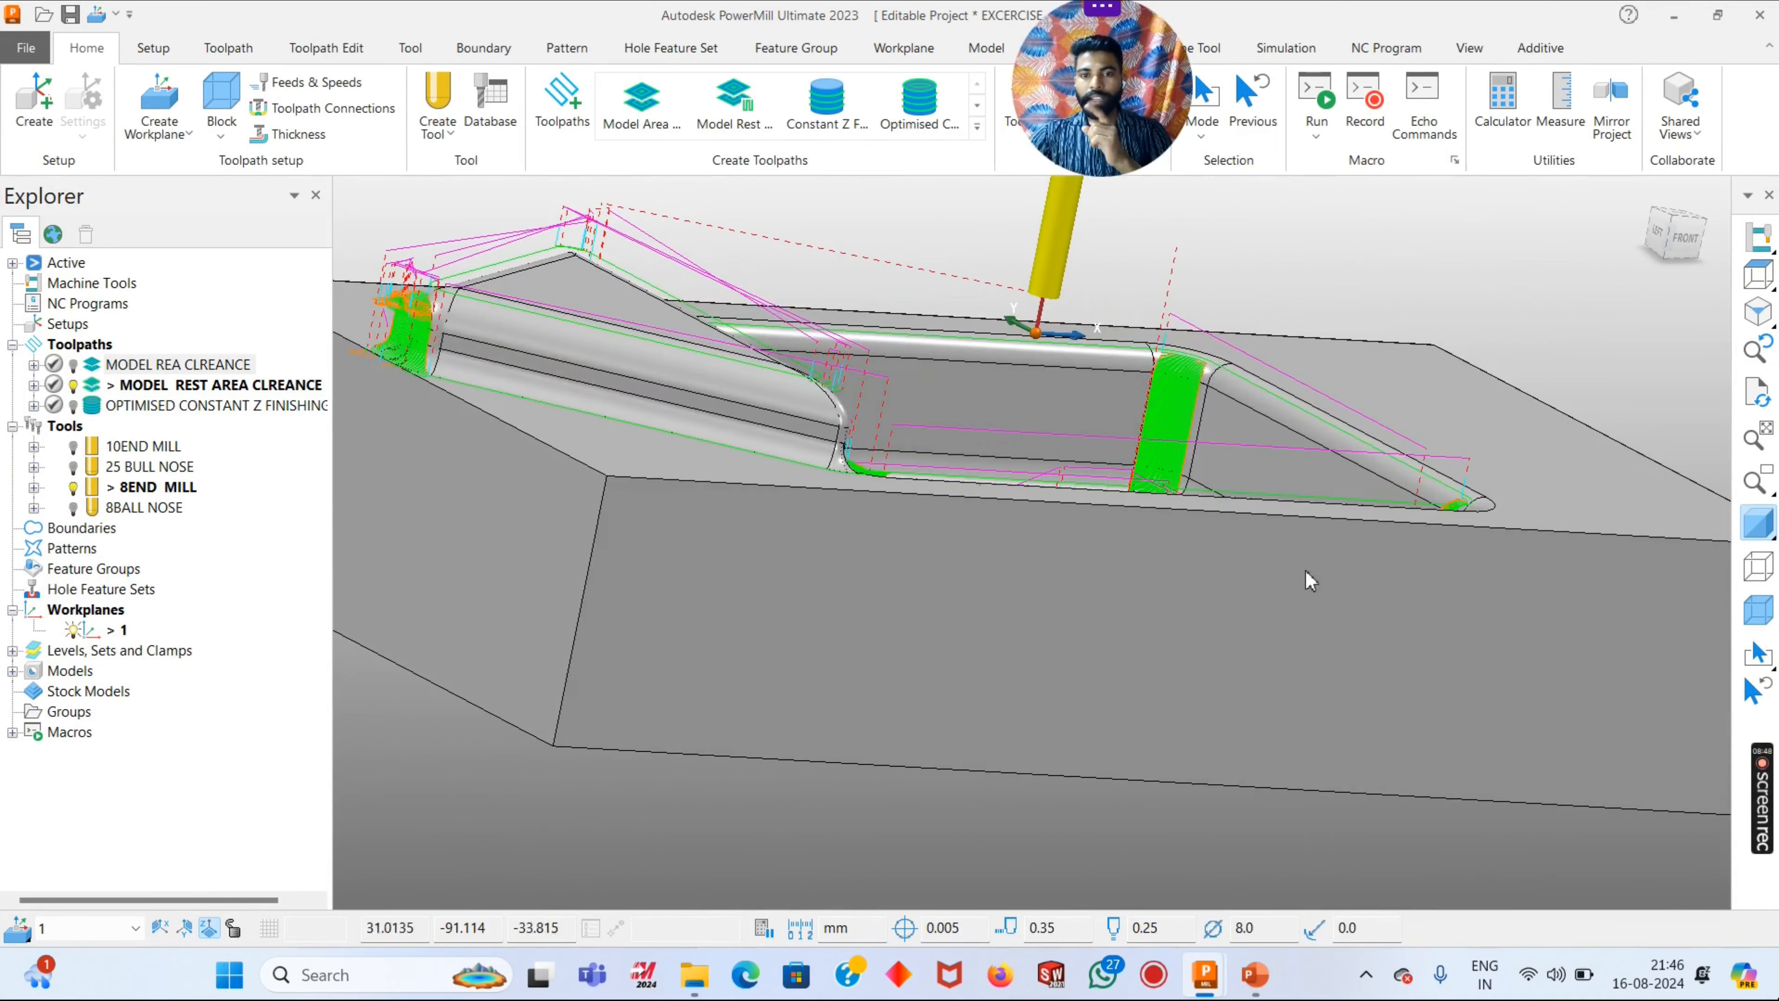
- Turn off the model shading and inspect the corner passes of the rest toolpath on their own
scroll(1310, 580, down, 2)
middle_drag(1190, 502, 1158, 515)
click(1771, 567)
scroll(1246, 462, up, 5)
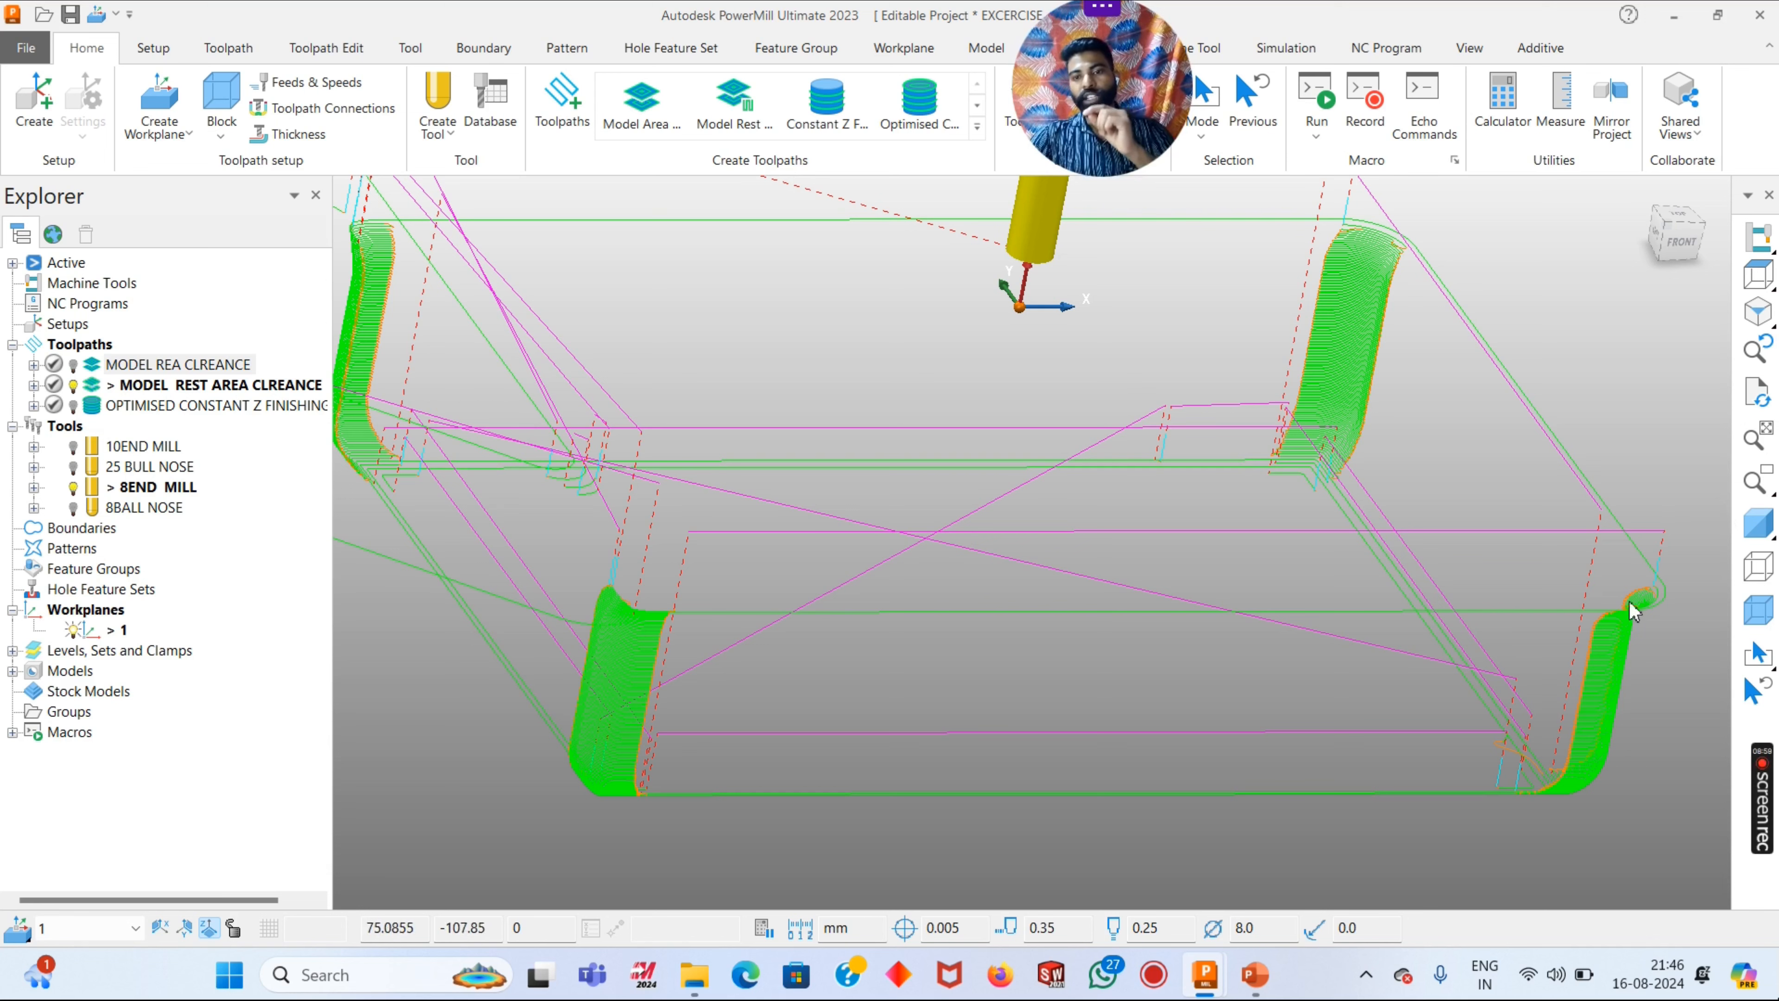
scroll(1120, 397, down, 5)
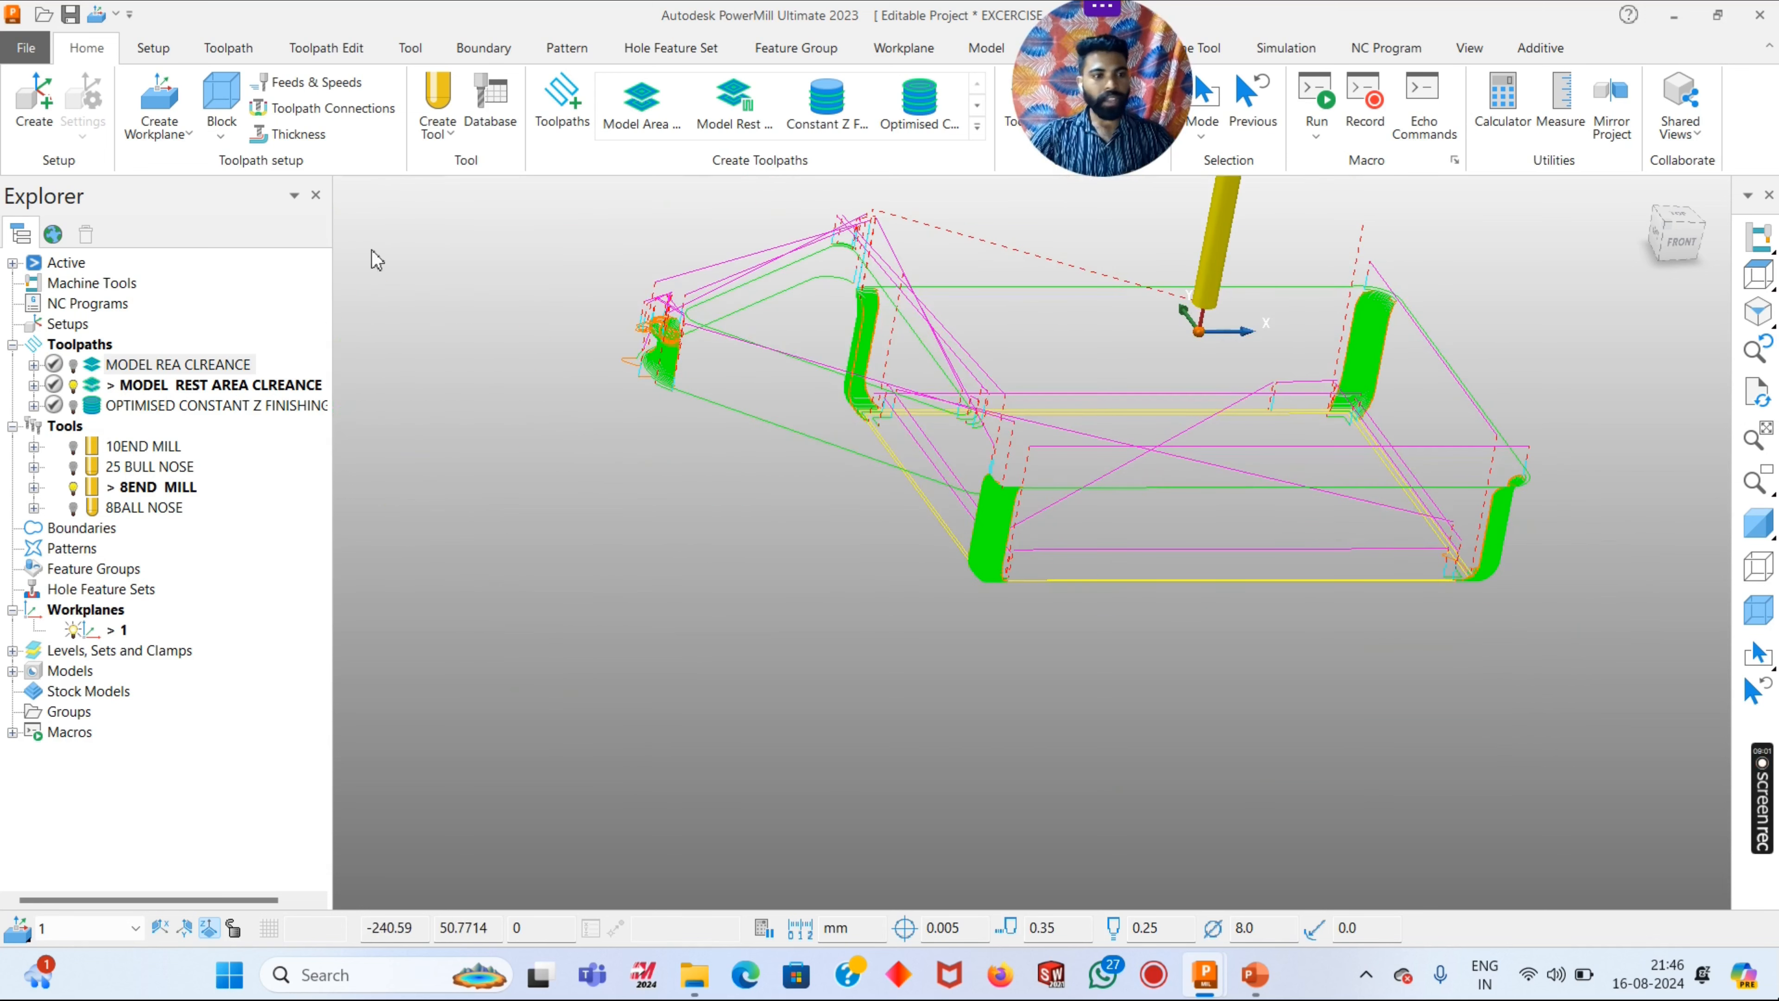
- Hide the MODEL REST AREA CLREANCE toolpath and restore the shaded model
click(72, 387)
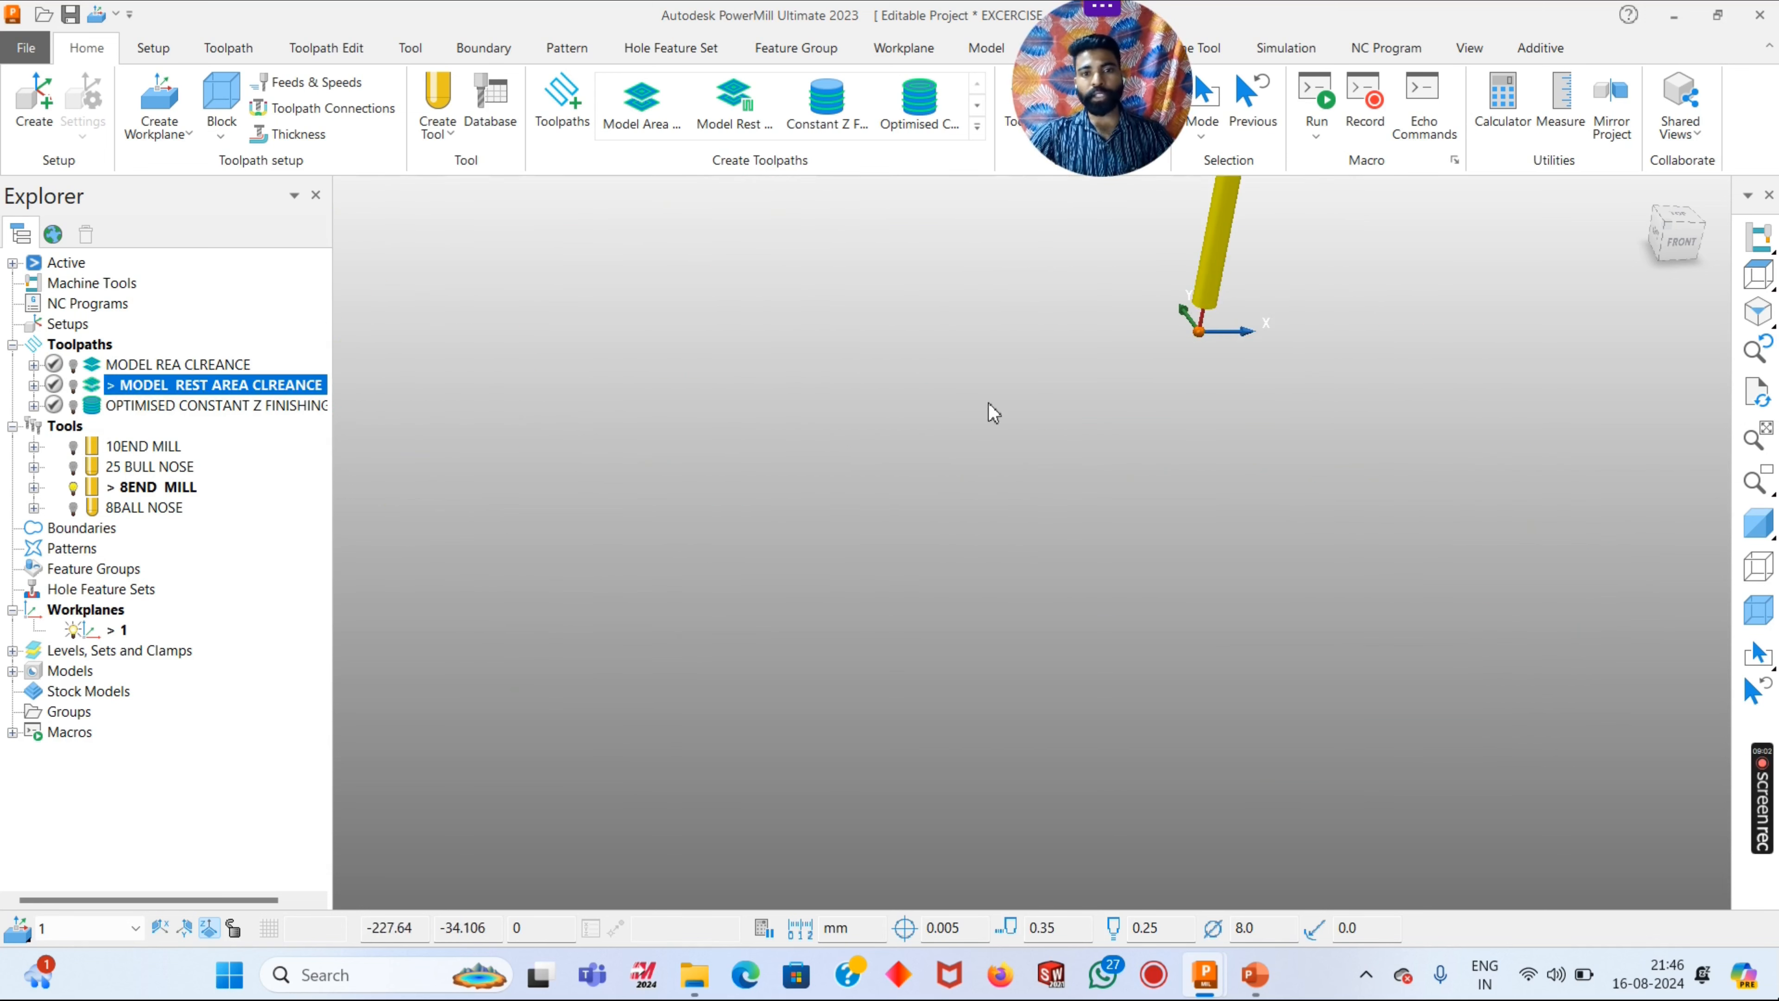
click(1758, 518)
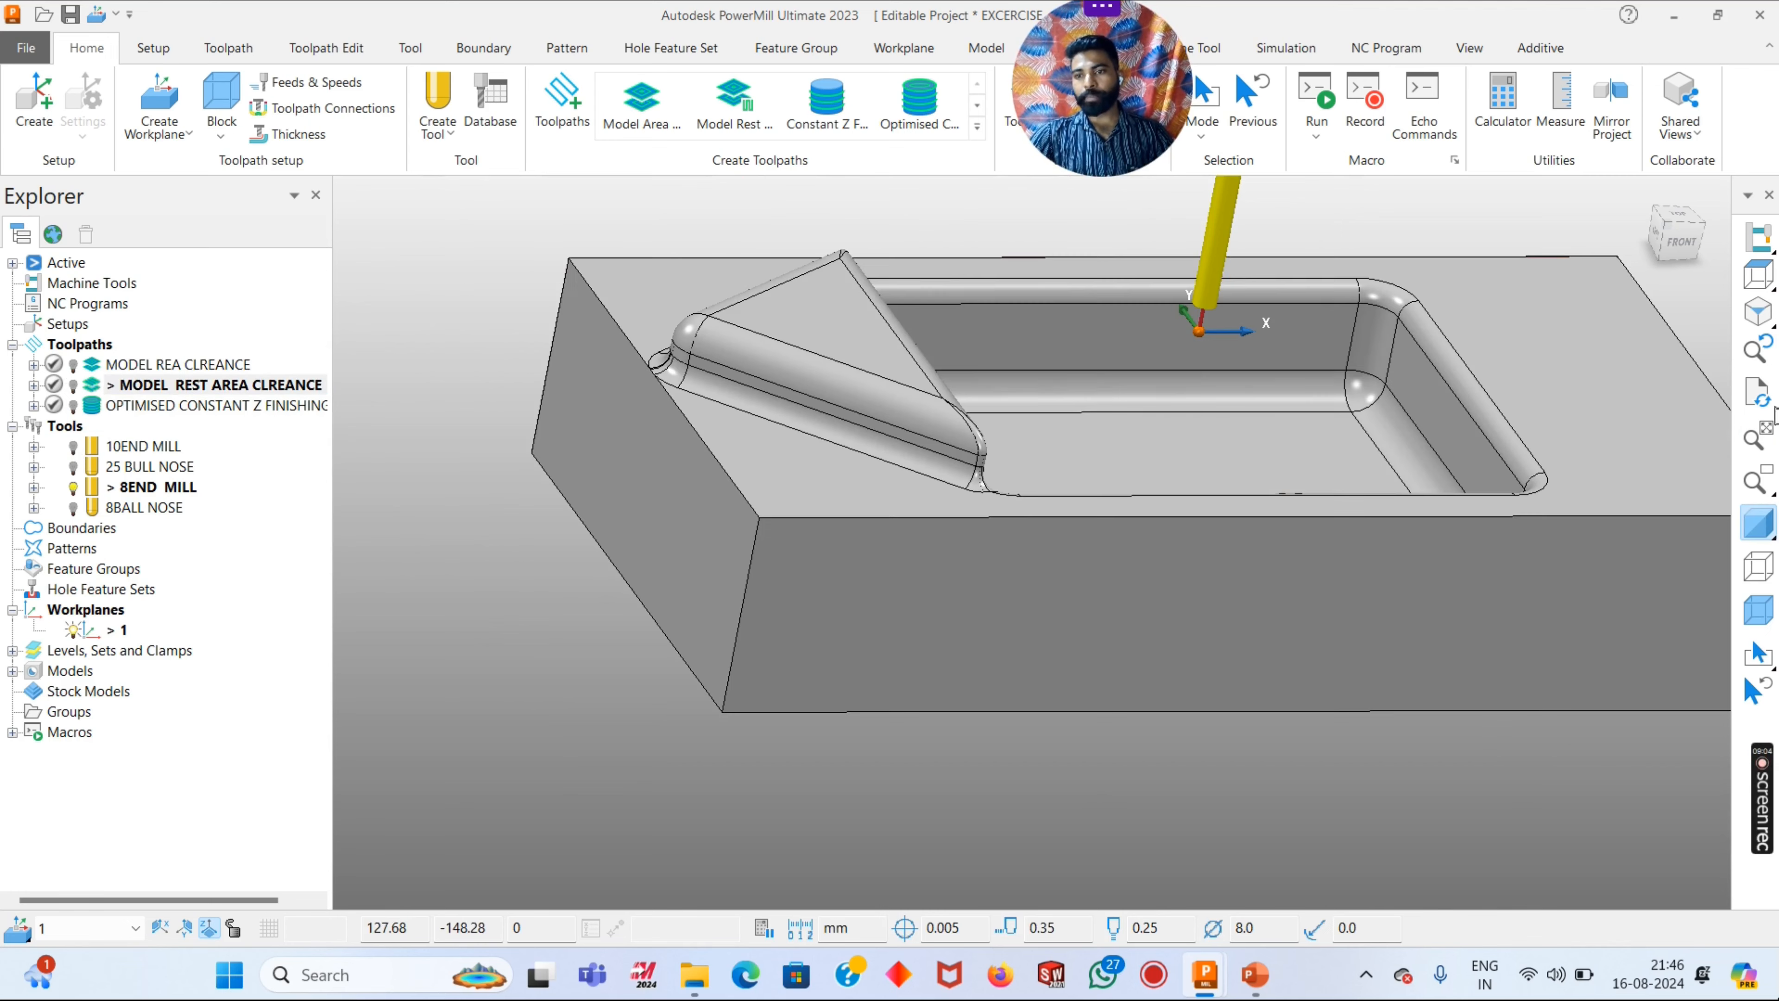
click(1756, 312)
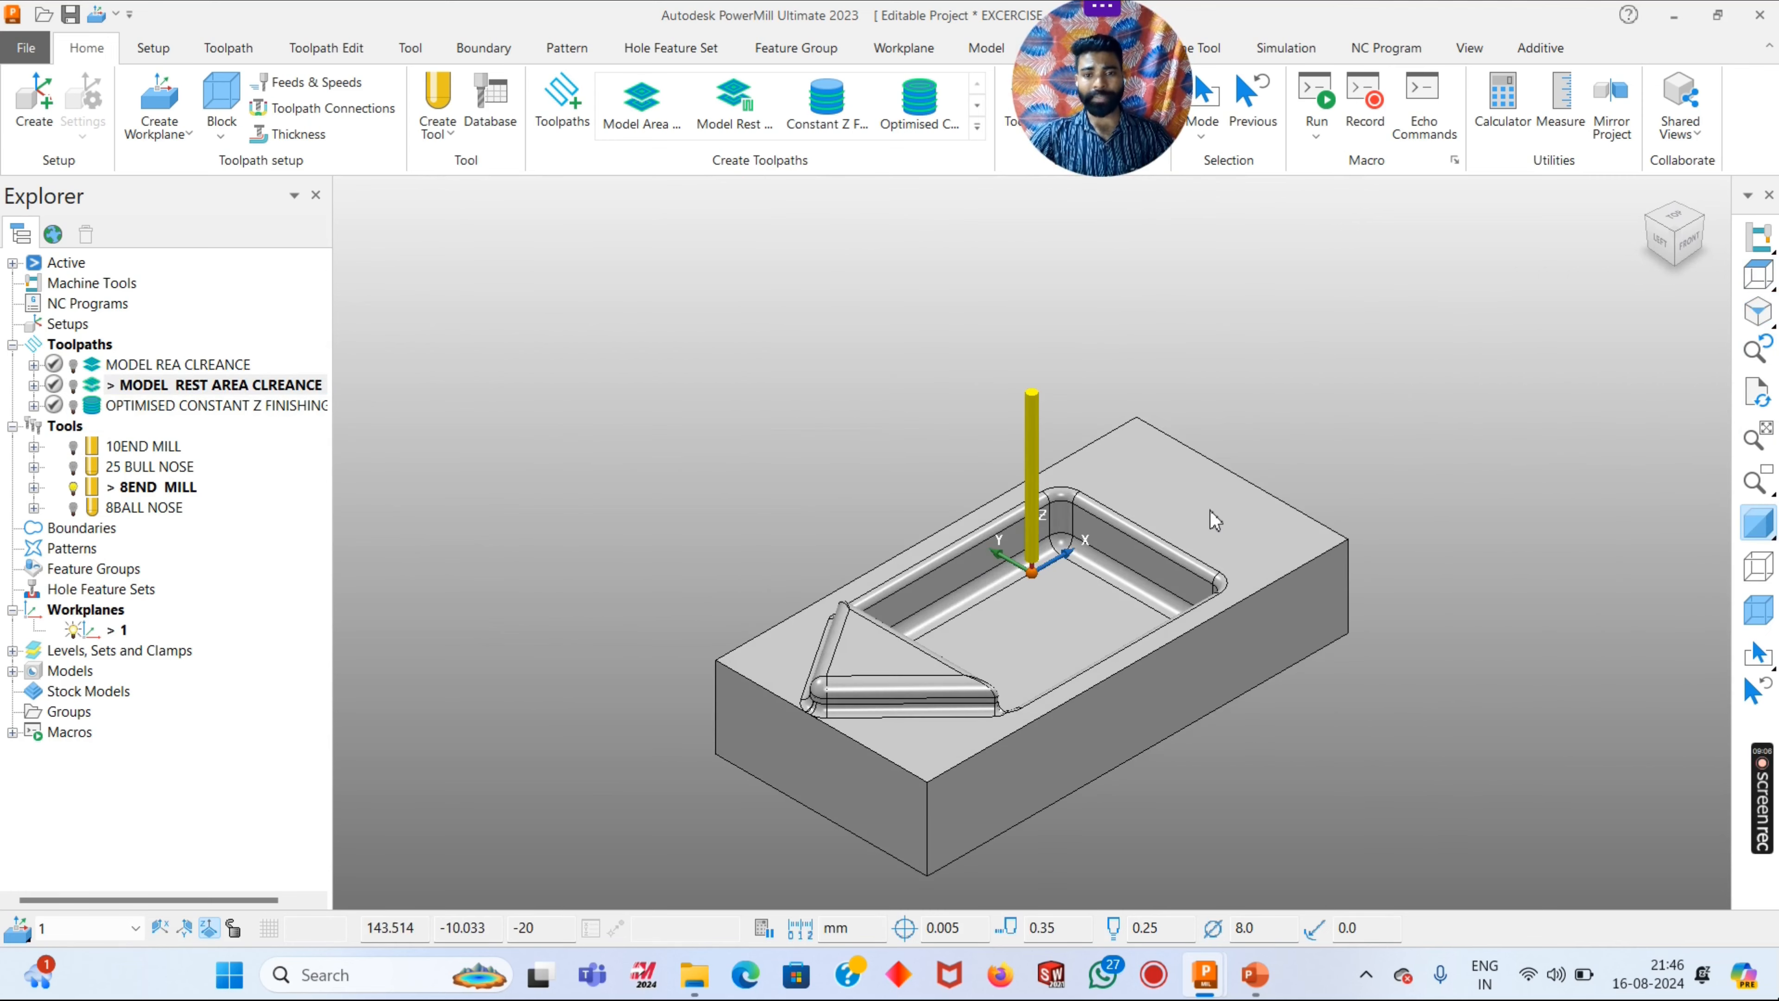
- Display and activate the OPTIMISED CONSTANT Z FINISHING toolpath
click(73, 404)
right_click(130, 405)
click(192, 179)
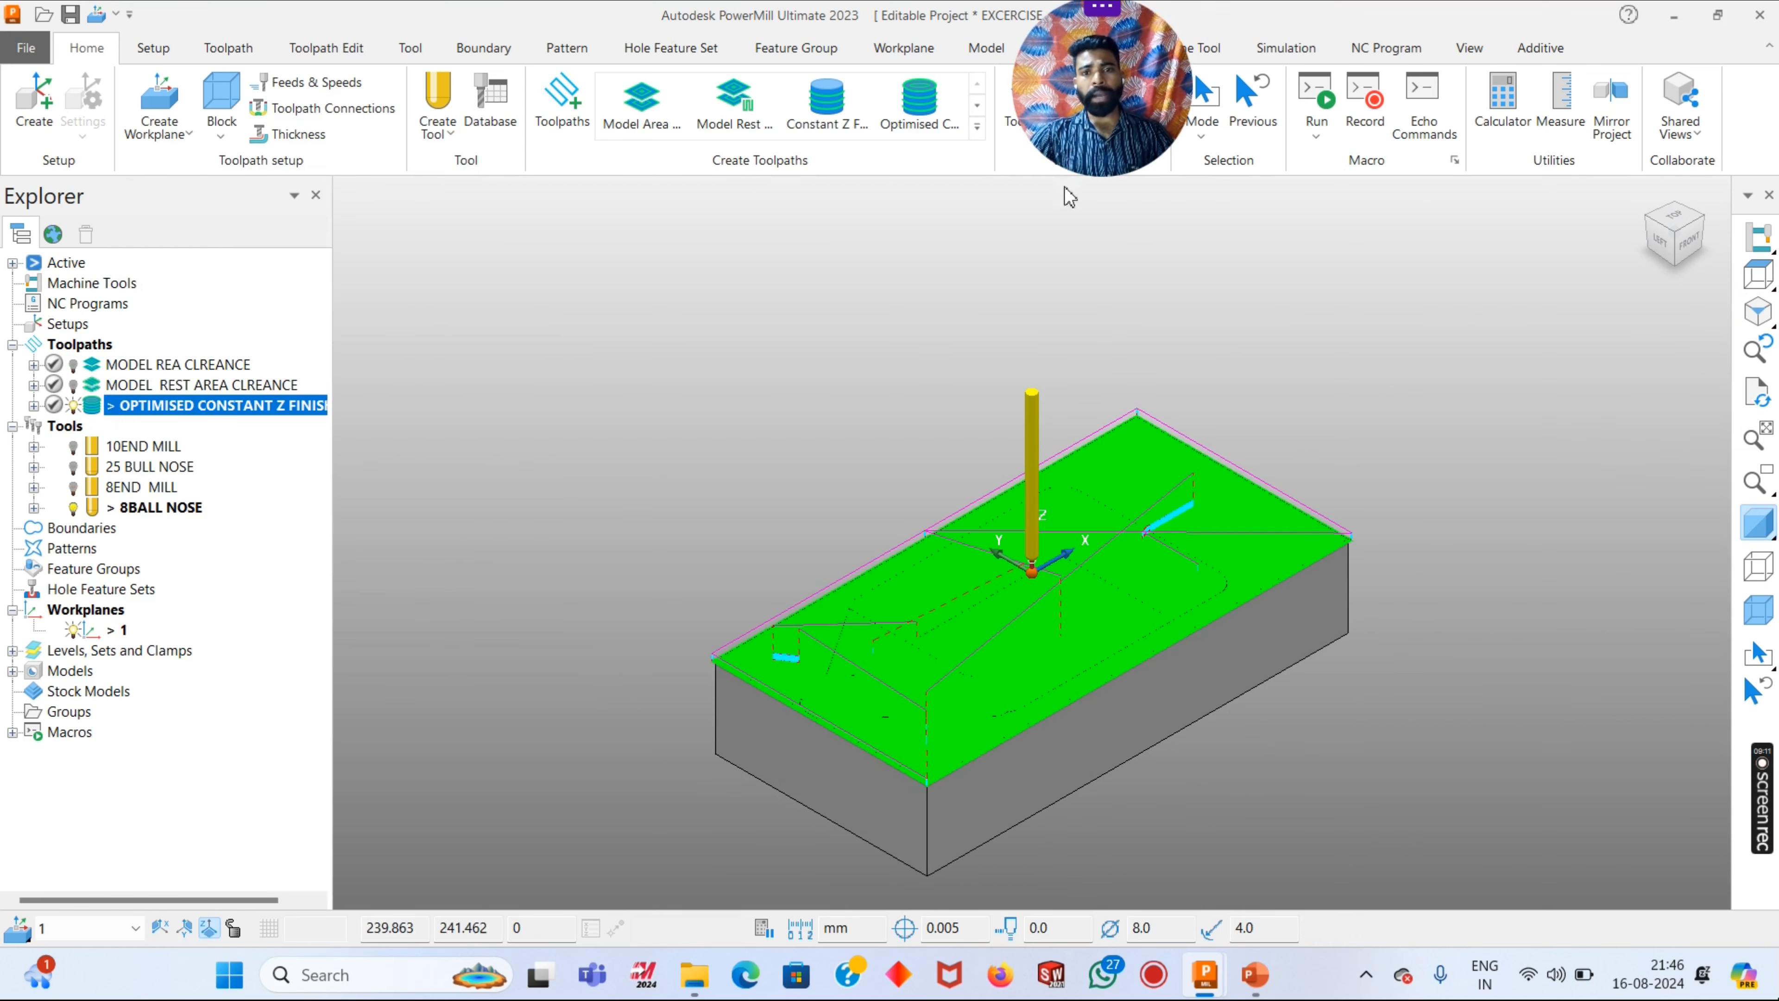
drag(1080, 100, 1295, 182)
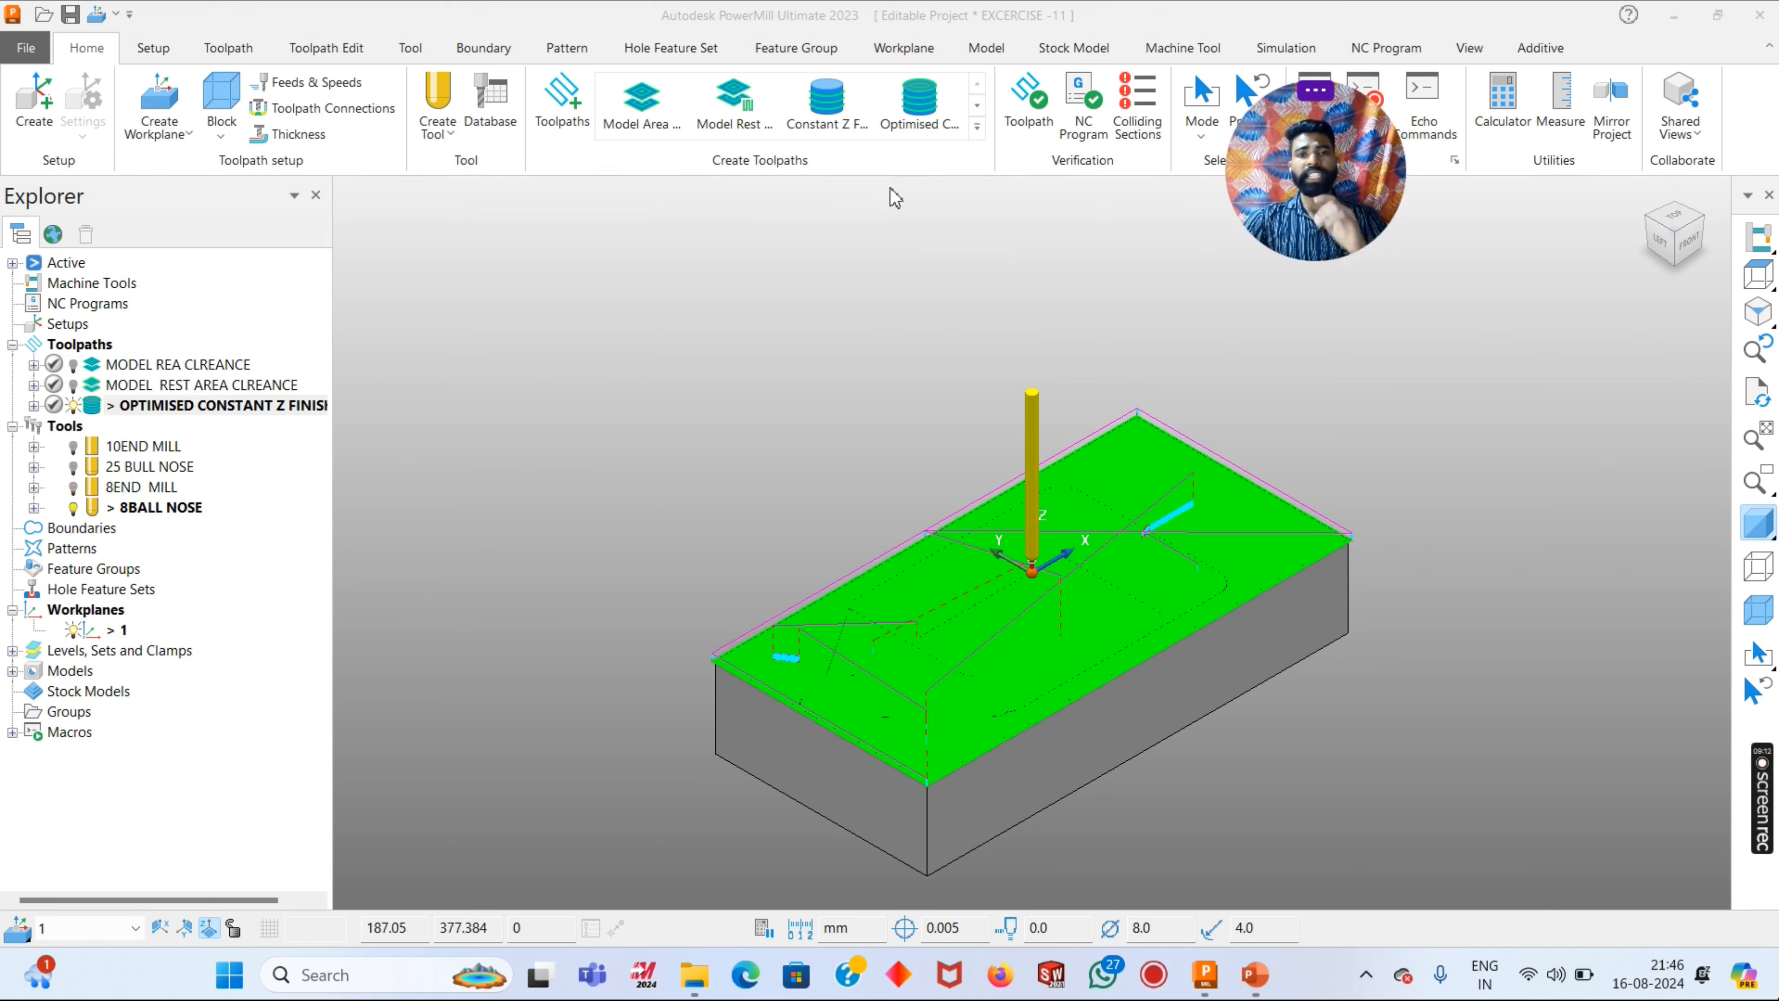
click(977, 130)
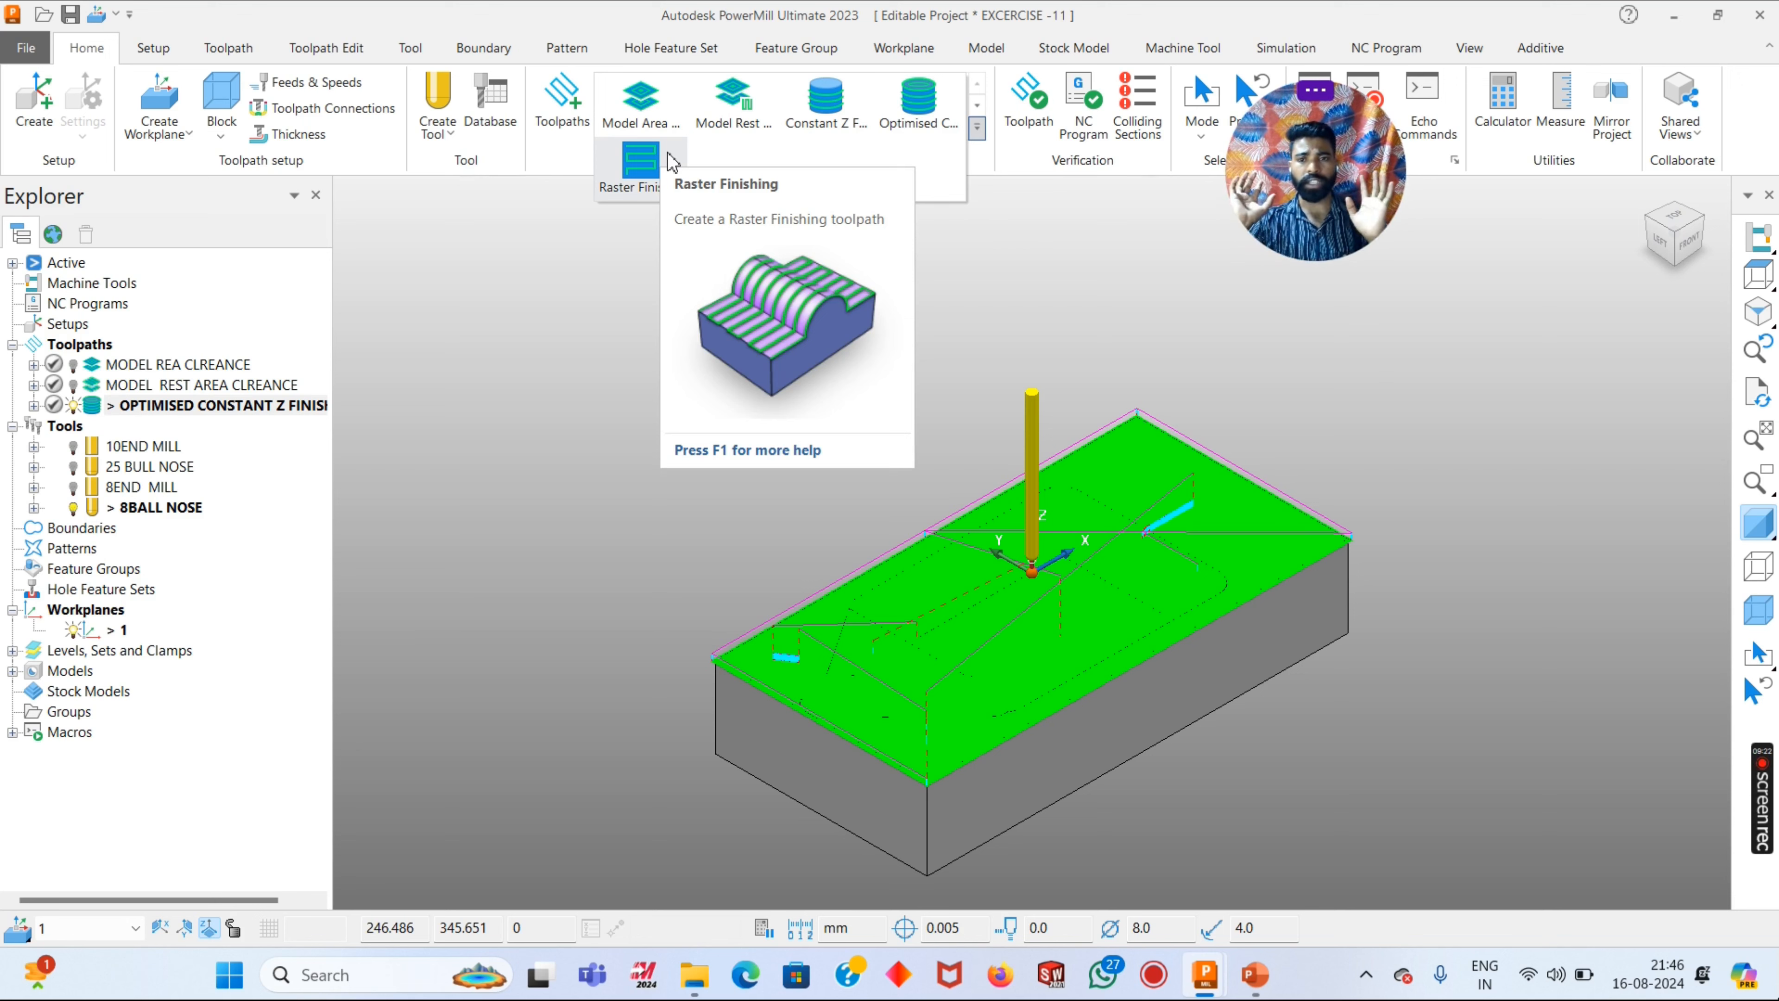
click(566, 459)
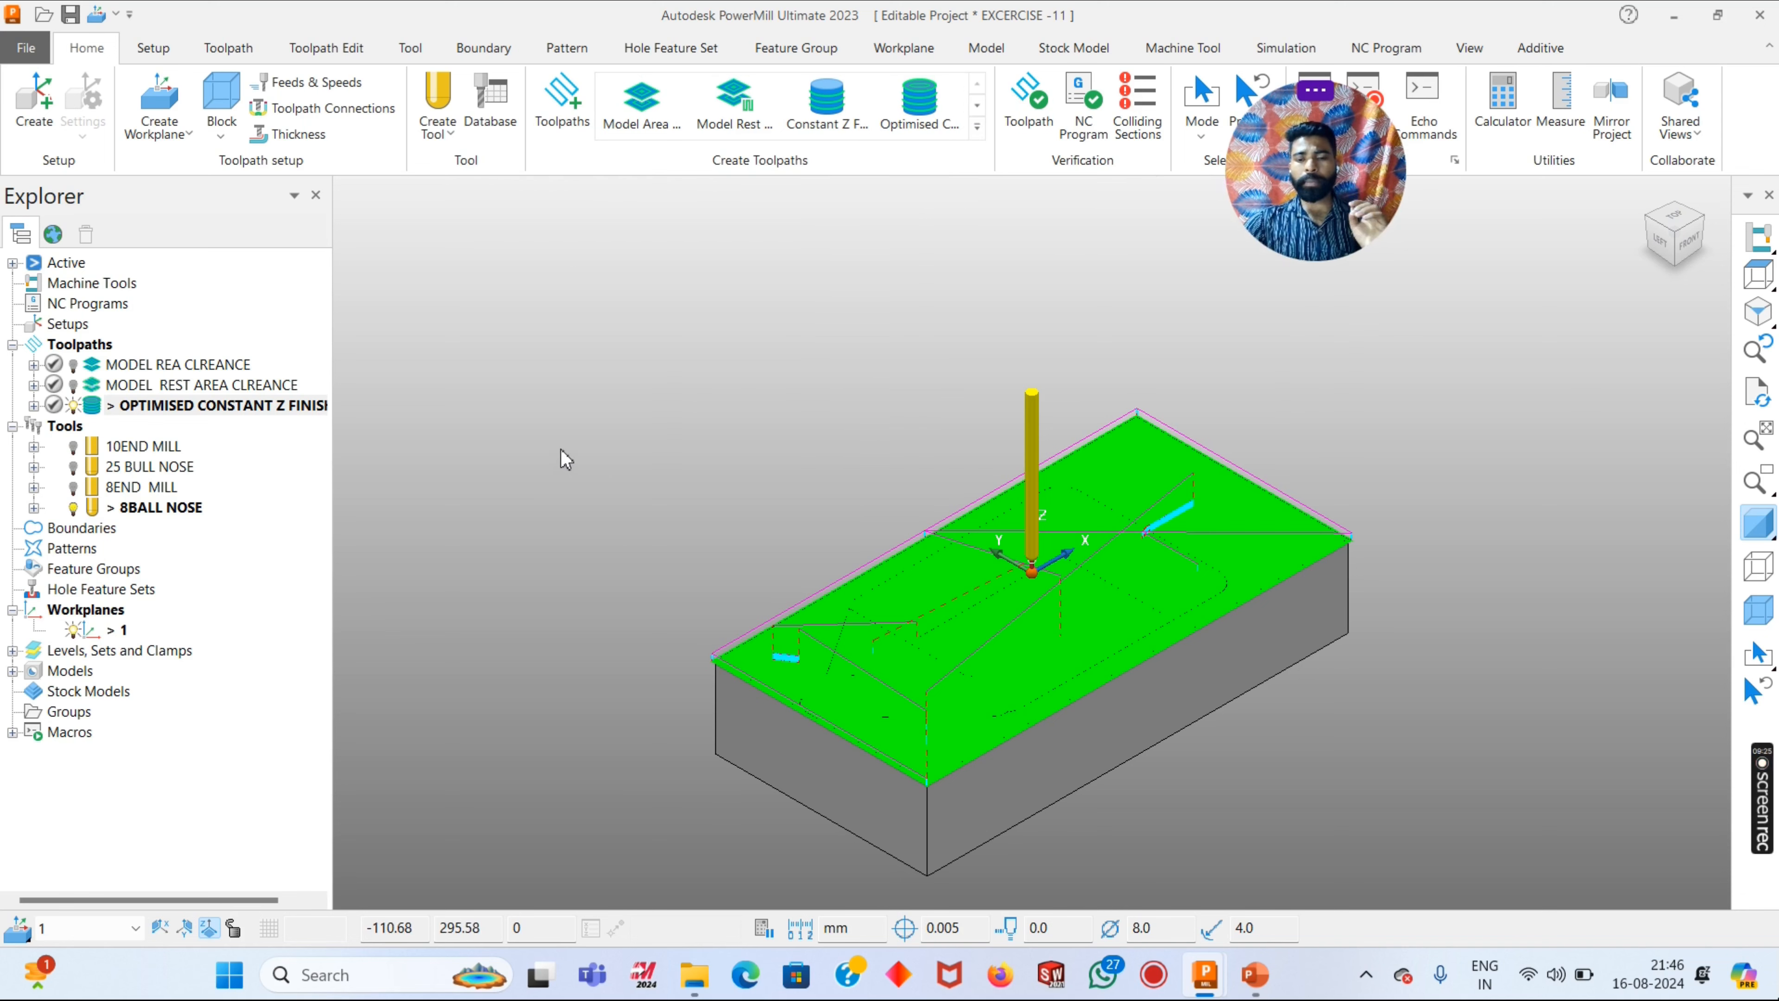
middle_drag(703, 421, 679, 362)
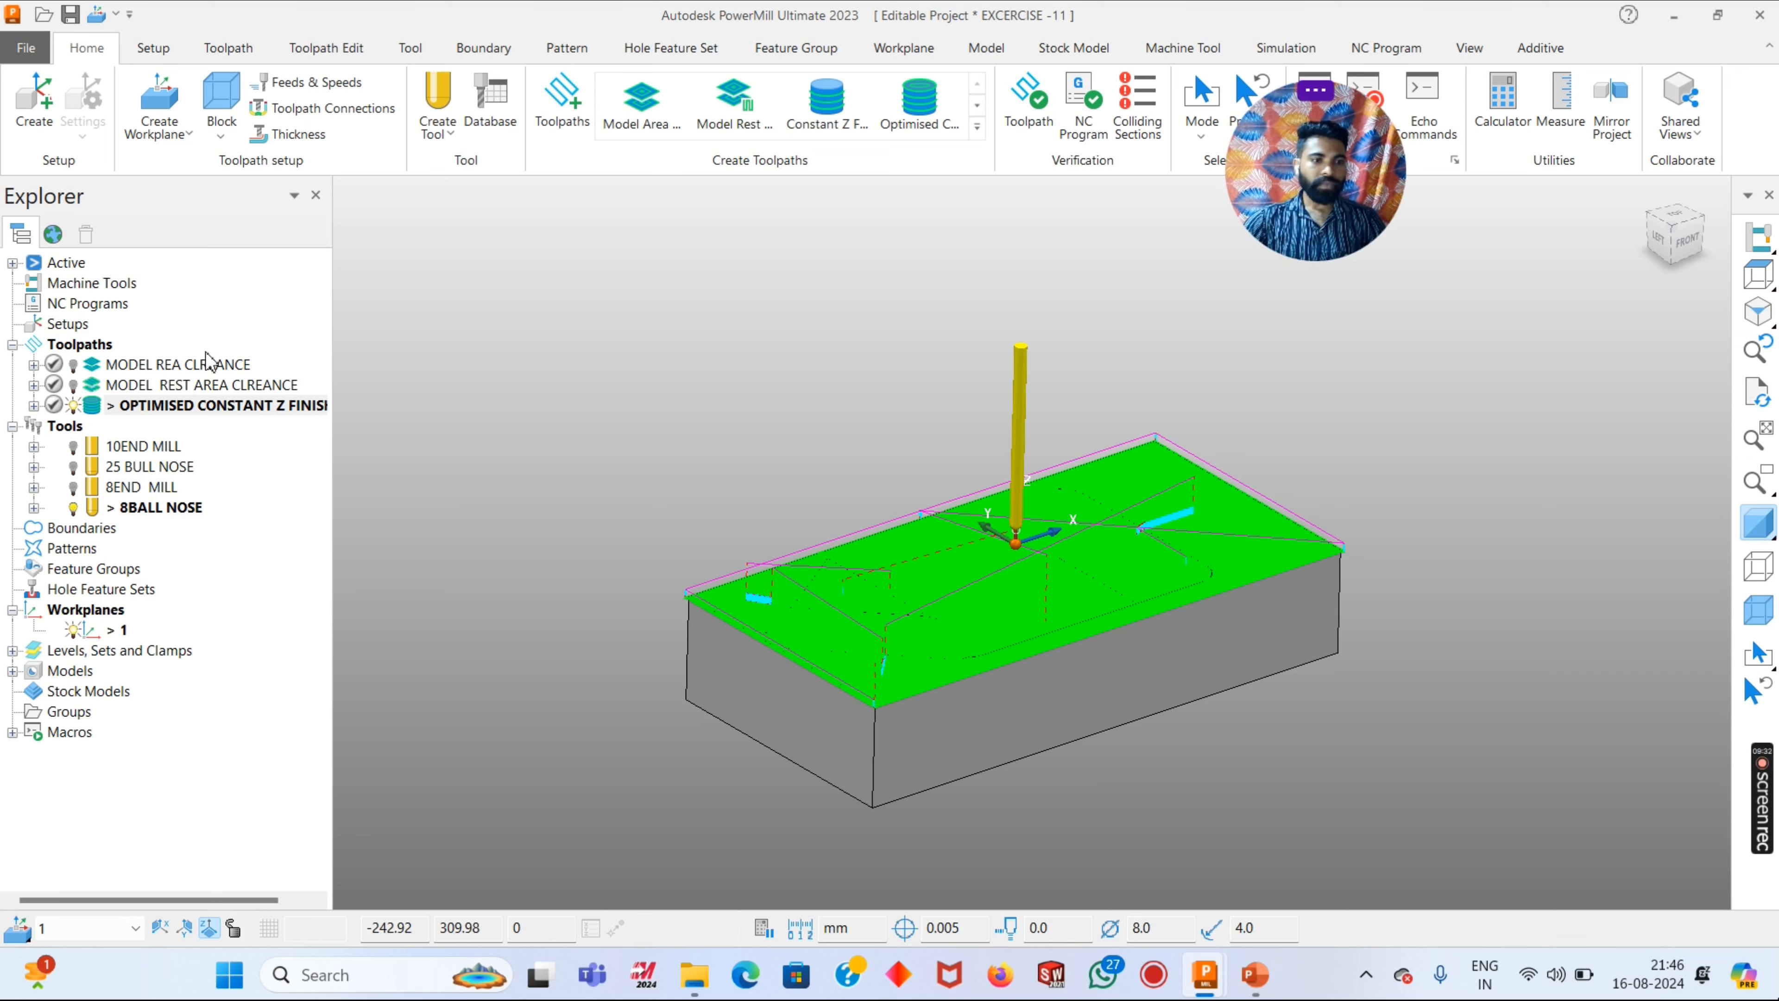
- Open the settings of the OPTIMISED CONSTANT Z FINISHING toolpath and make them editable
right_click(182, 405)
click(245, 236)
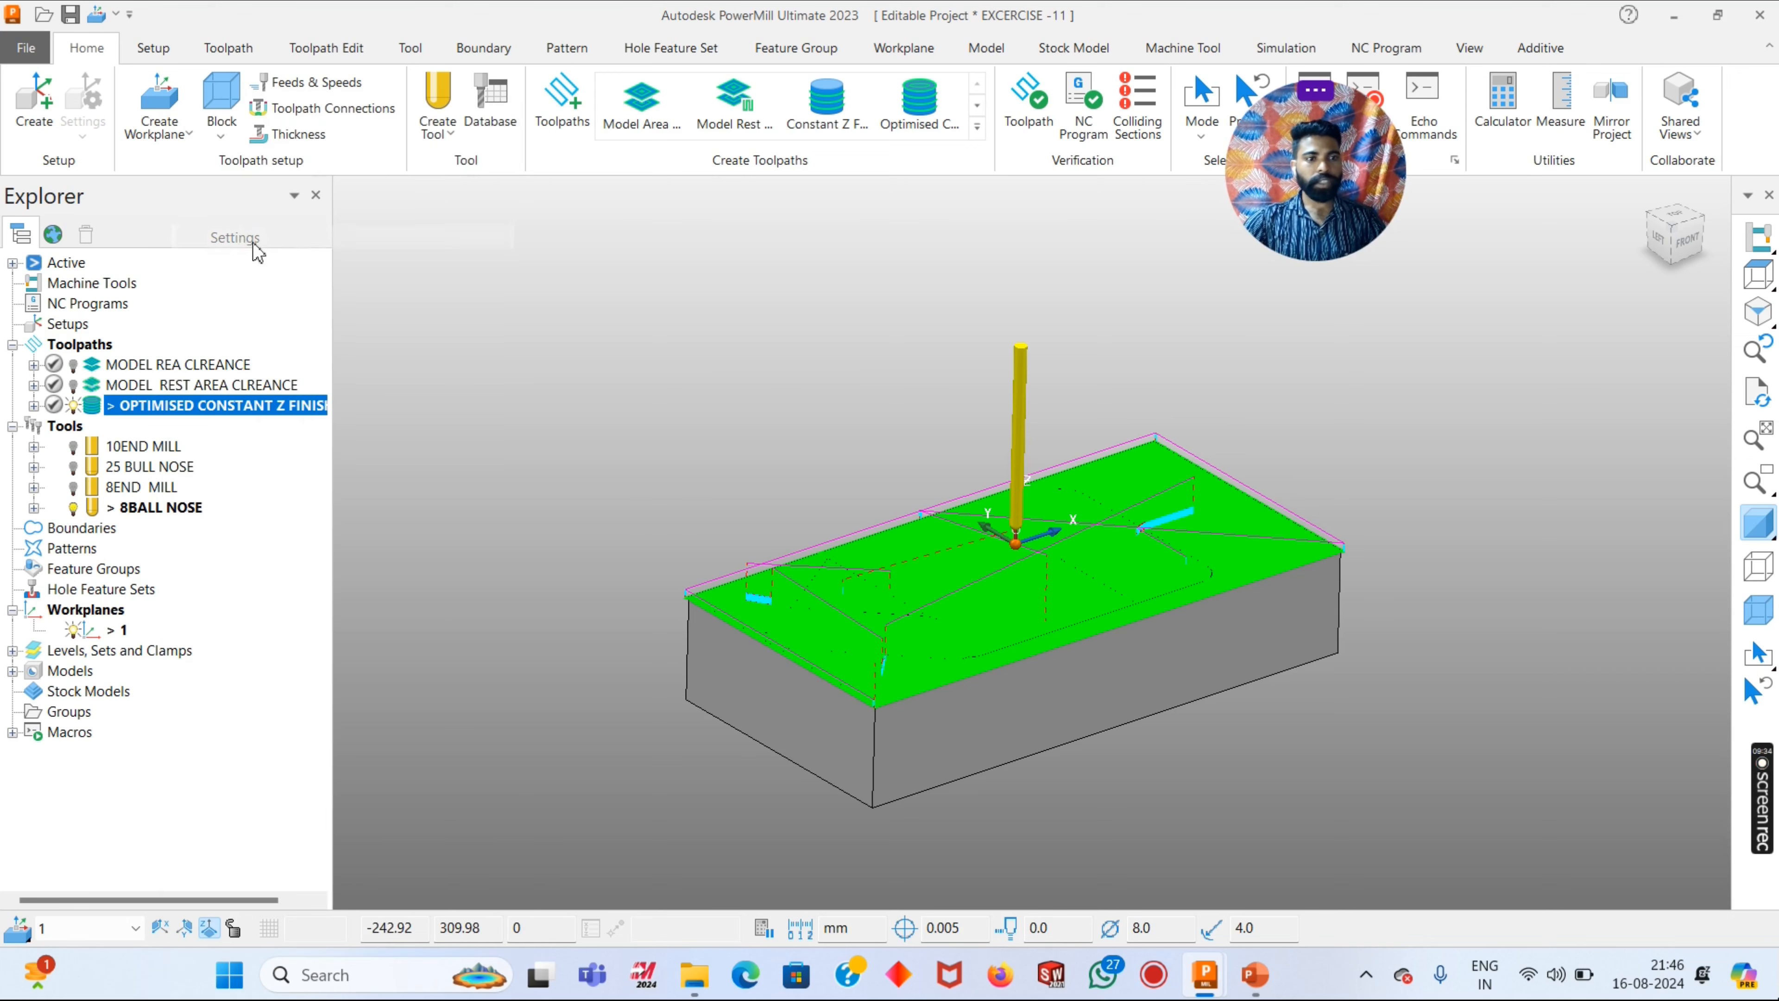
drag(339, 57, 271, 40)
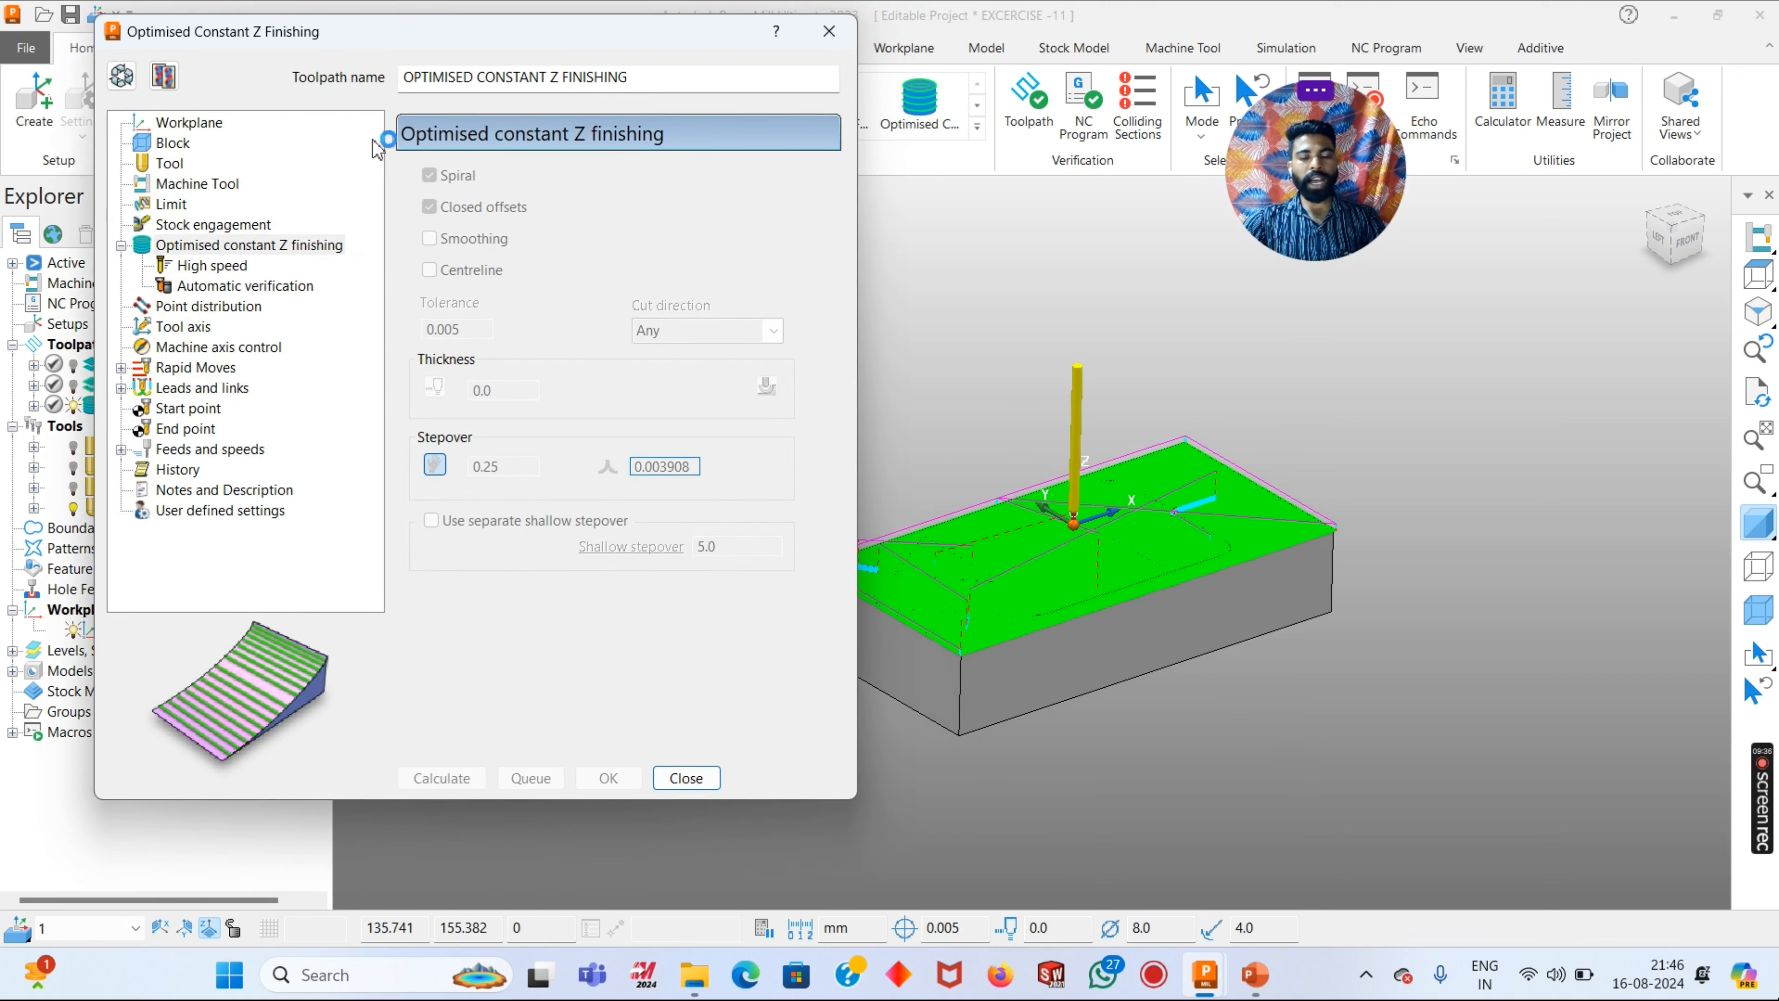
click(121, 75)
- Examine the coverage of the optimised constant Z finishing toolpath over the block's top face and pocket
scroll(1184, 603, up, 5)
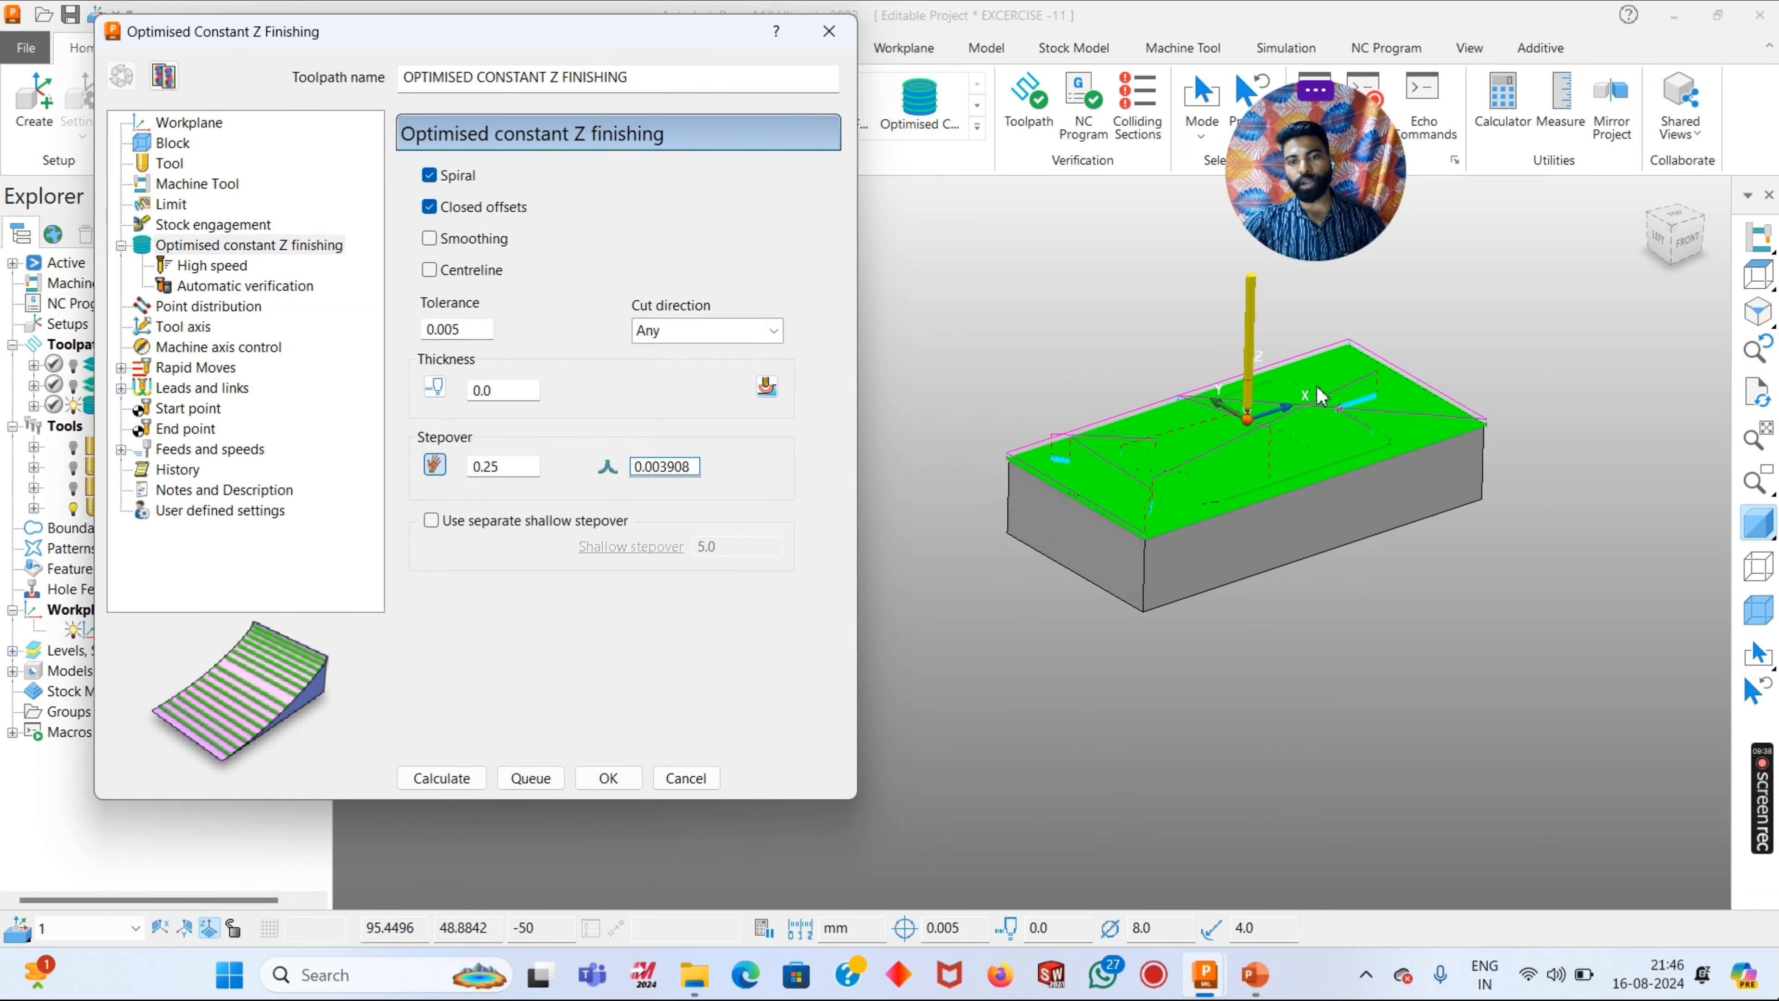
middle_drag(1246, 522, 1267, 592)
scroll(1493, 473, up, 8)
scroll(1431, 528, down, 8)
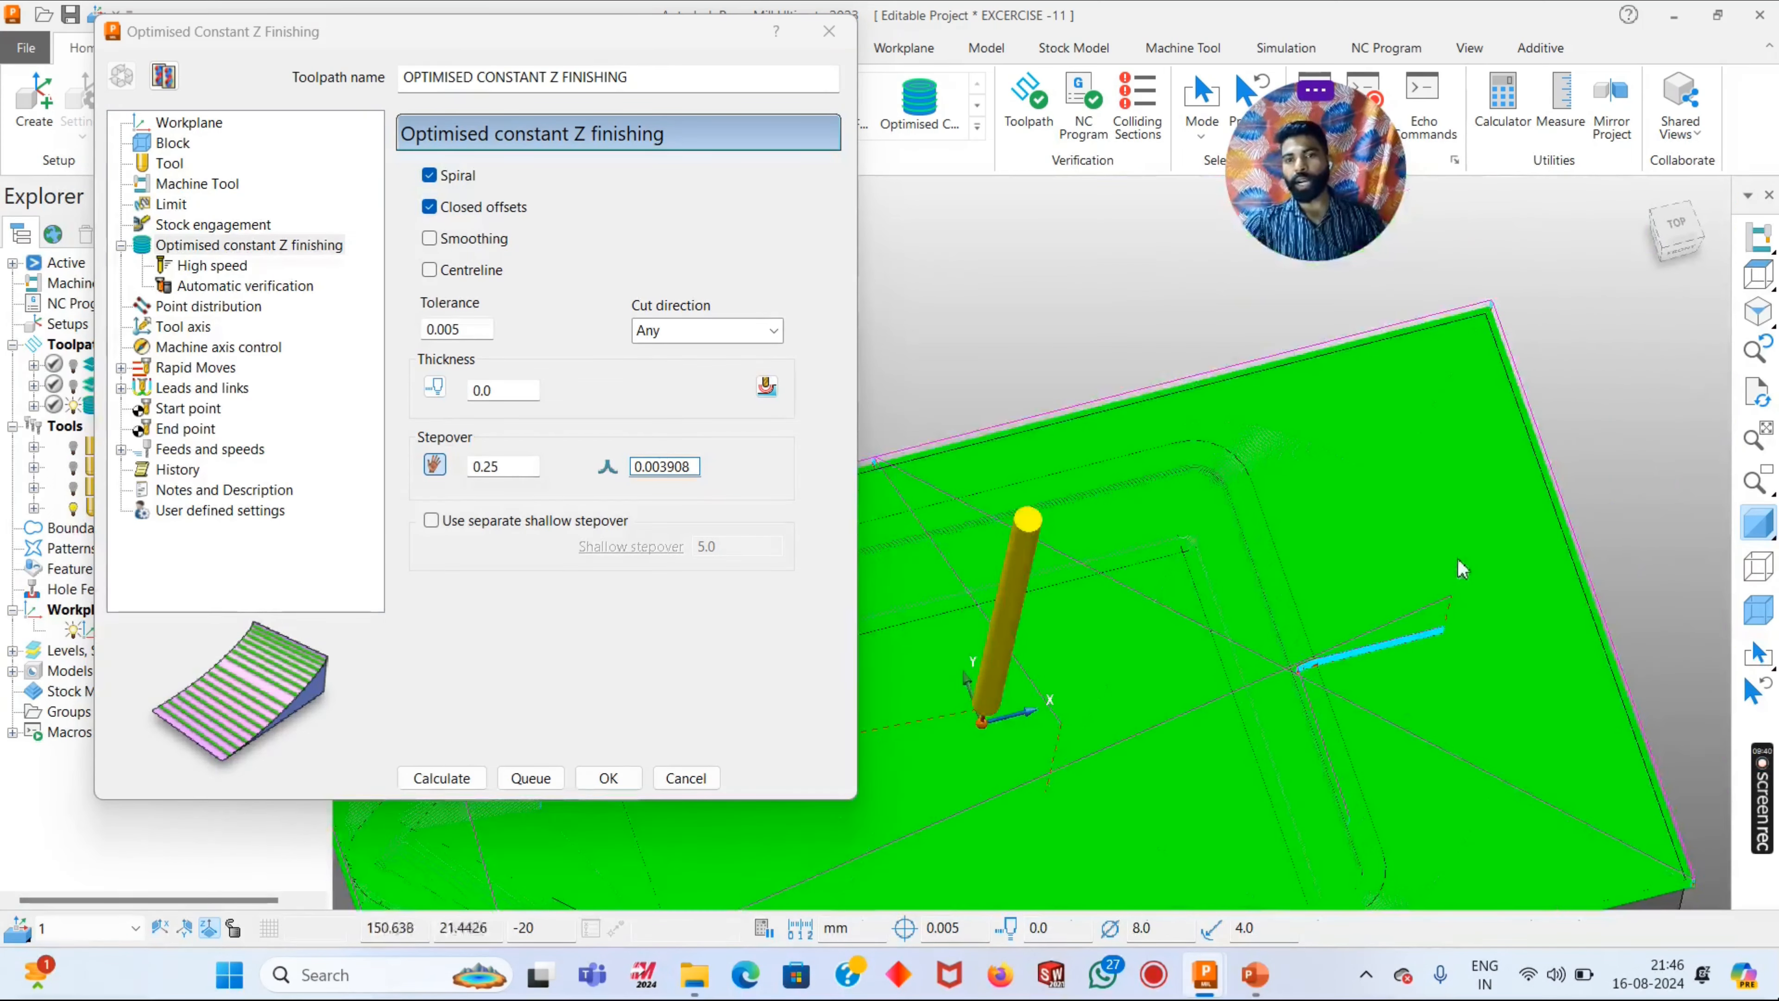
middle_drag(1456, 557, 1296, 549)
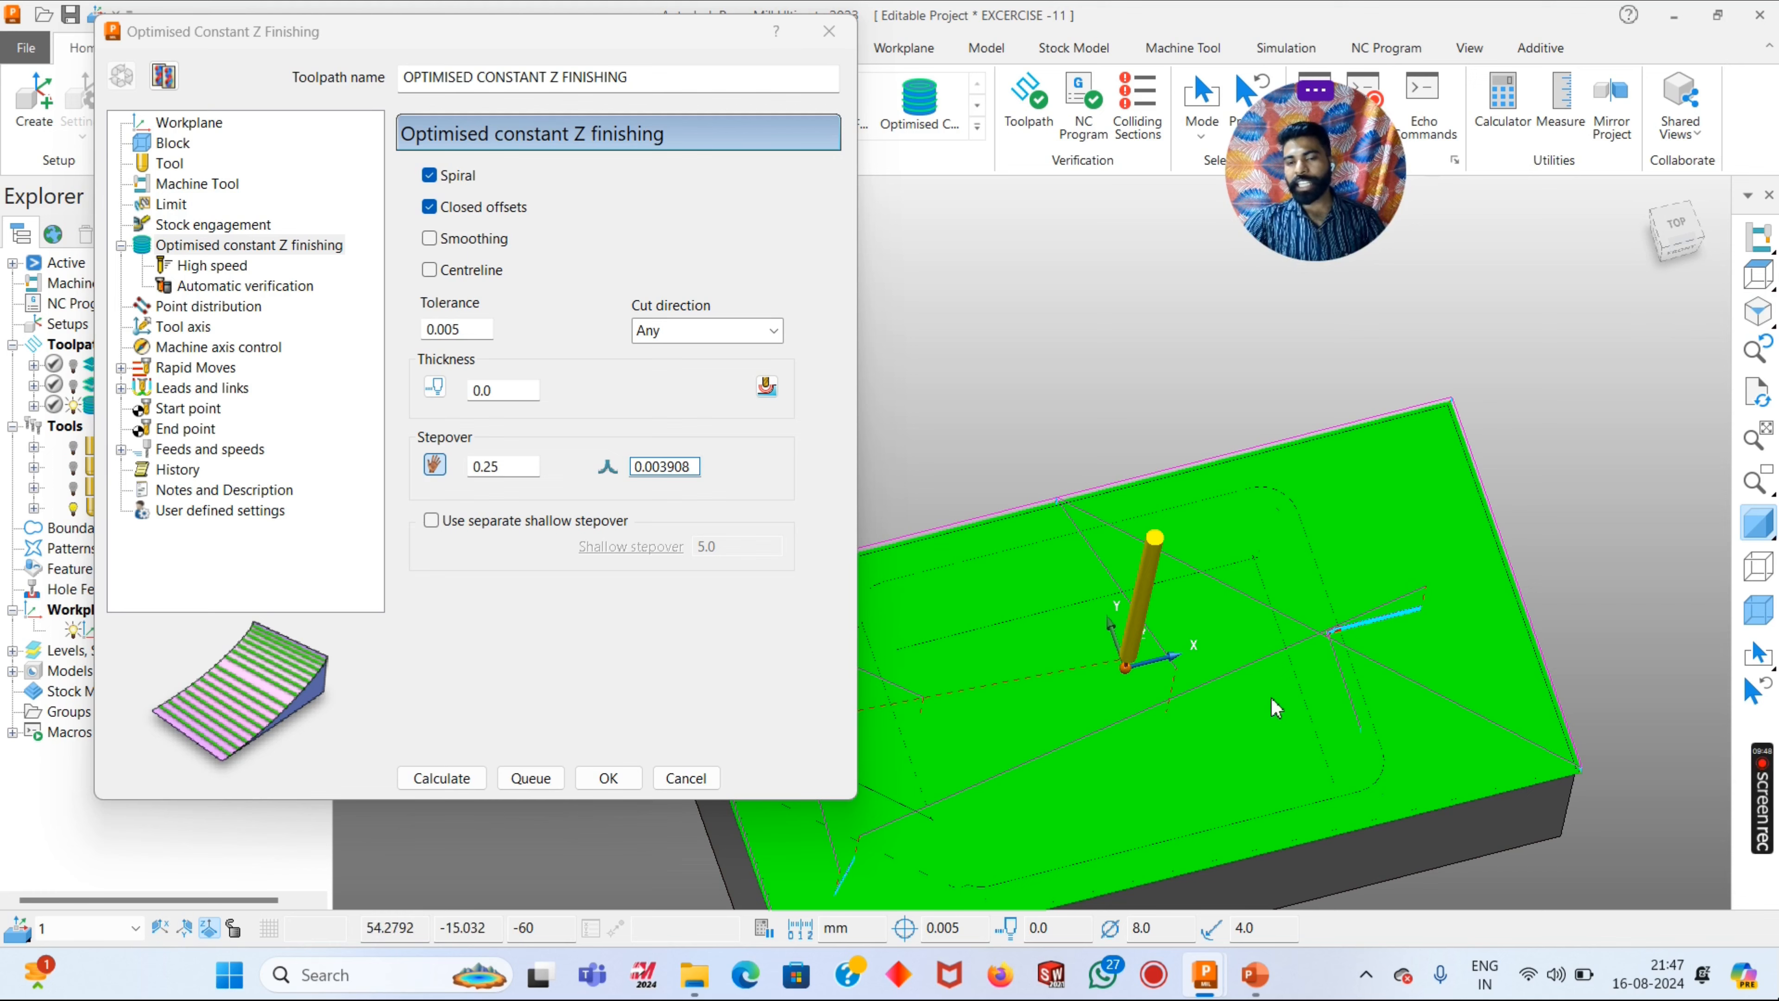
scroll(1275, 708, down, 3)
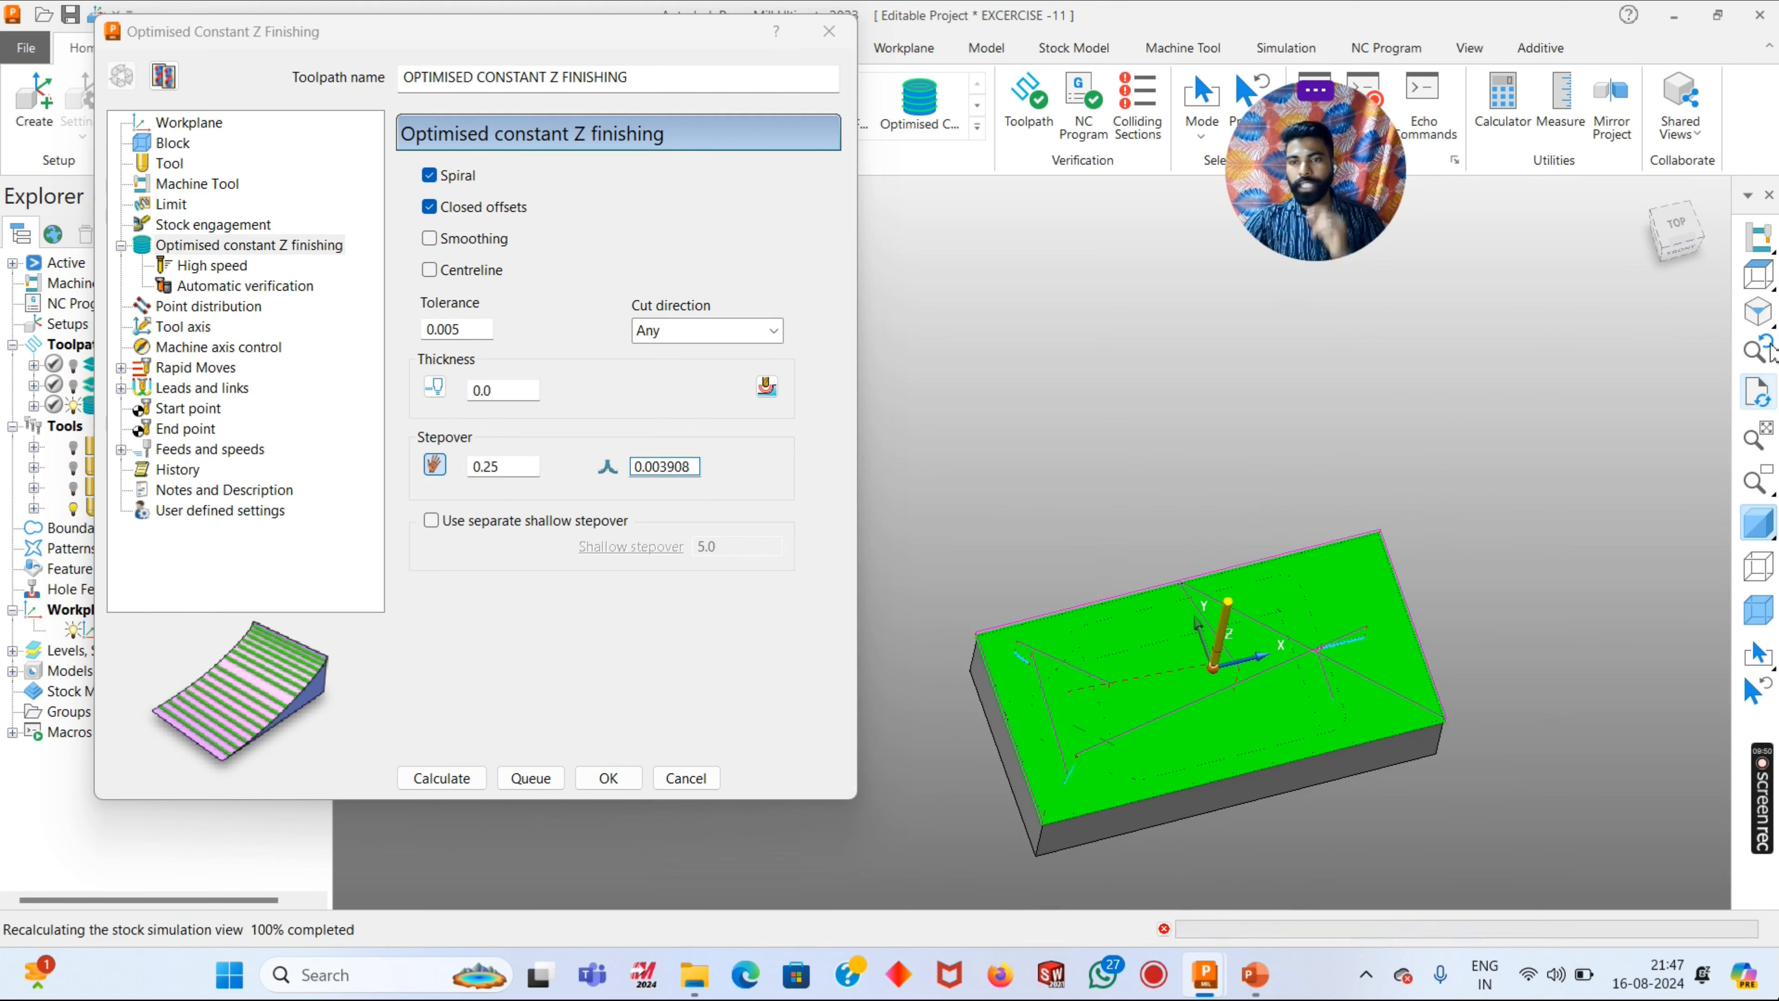
click(1758, 312)
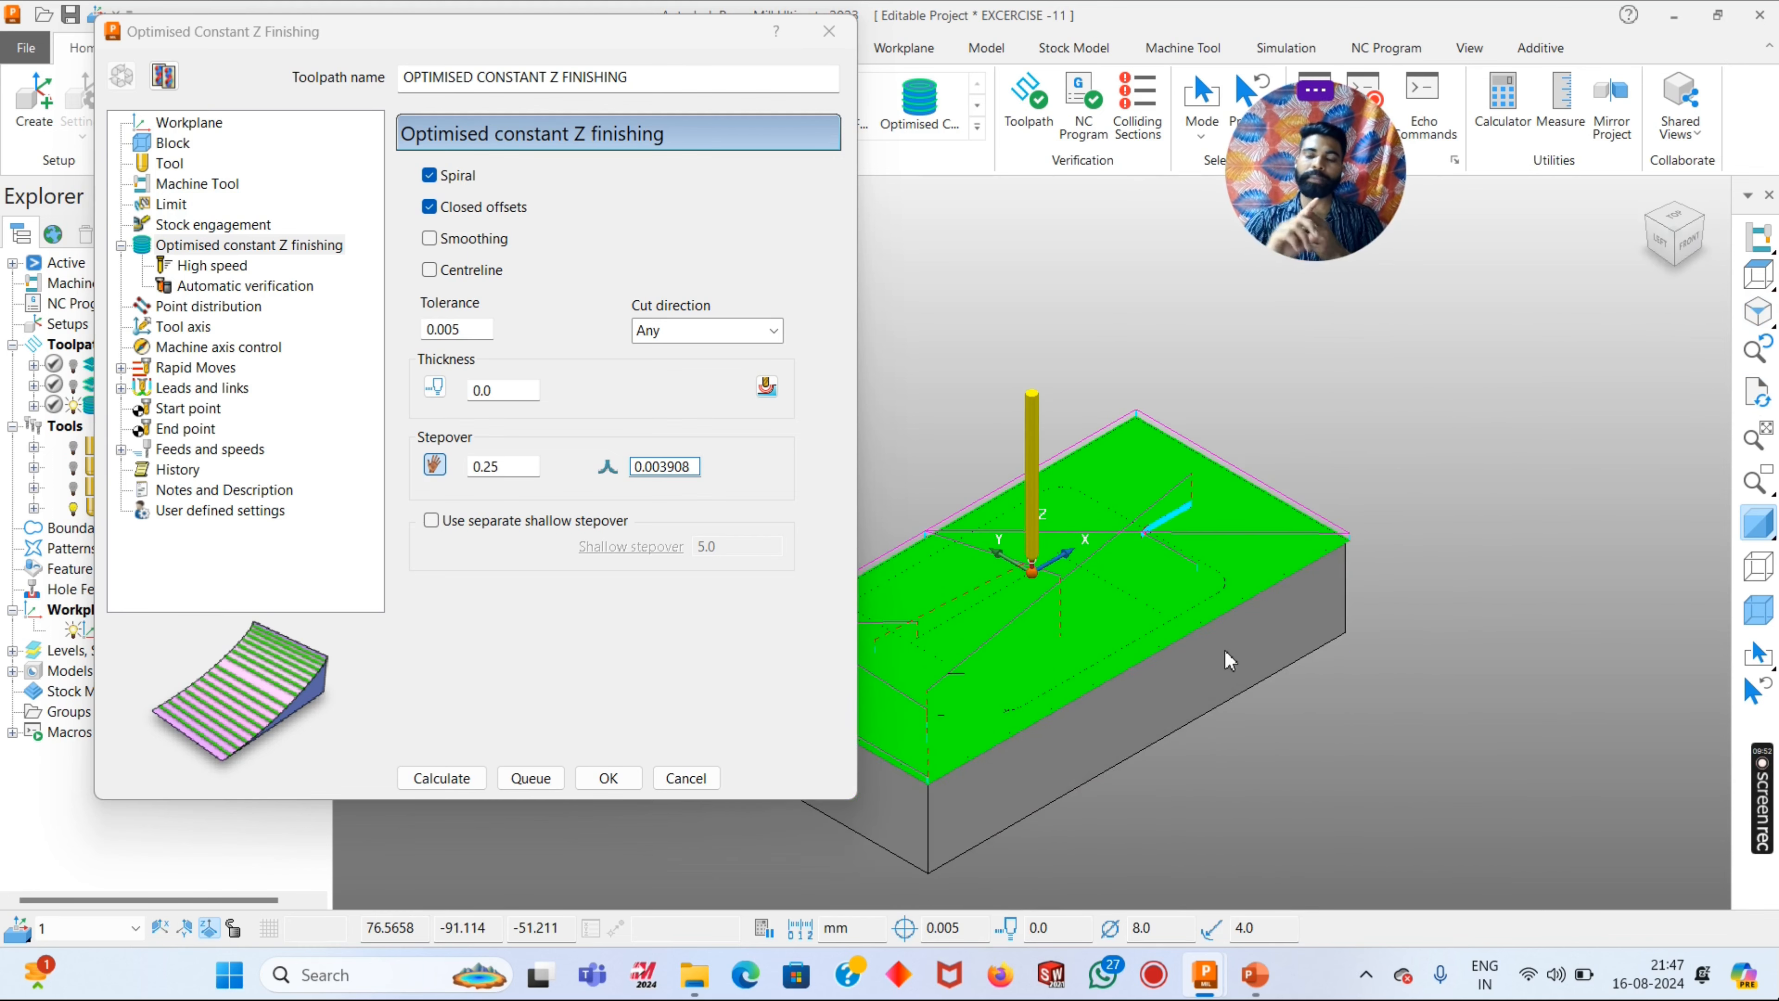
- Review the tool, workplane, block, machine tool and limit settings of the optimised constant Z finishing toolpath
scroll(1392, 725, down, 7)
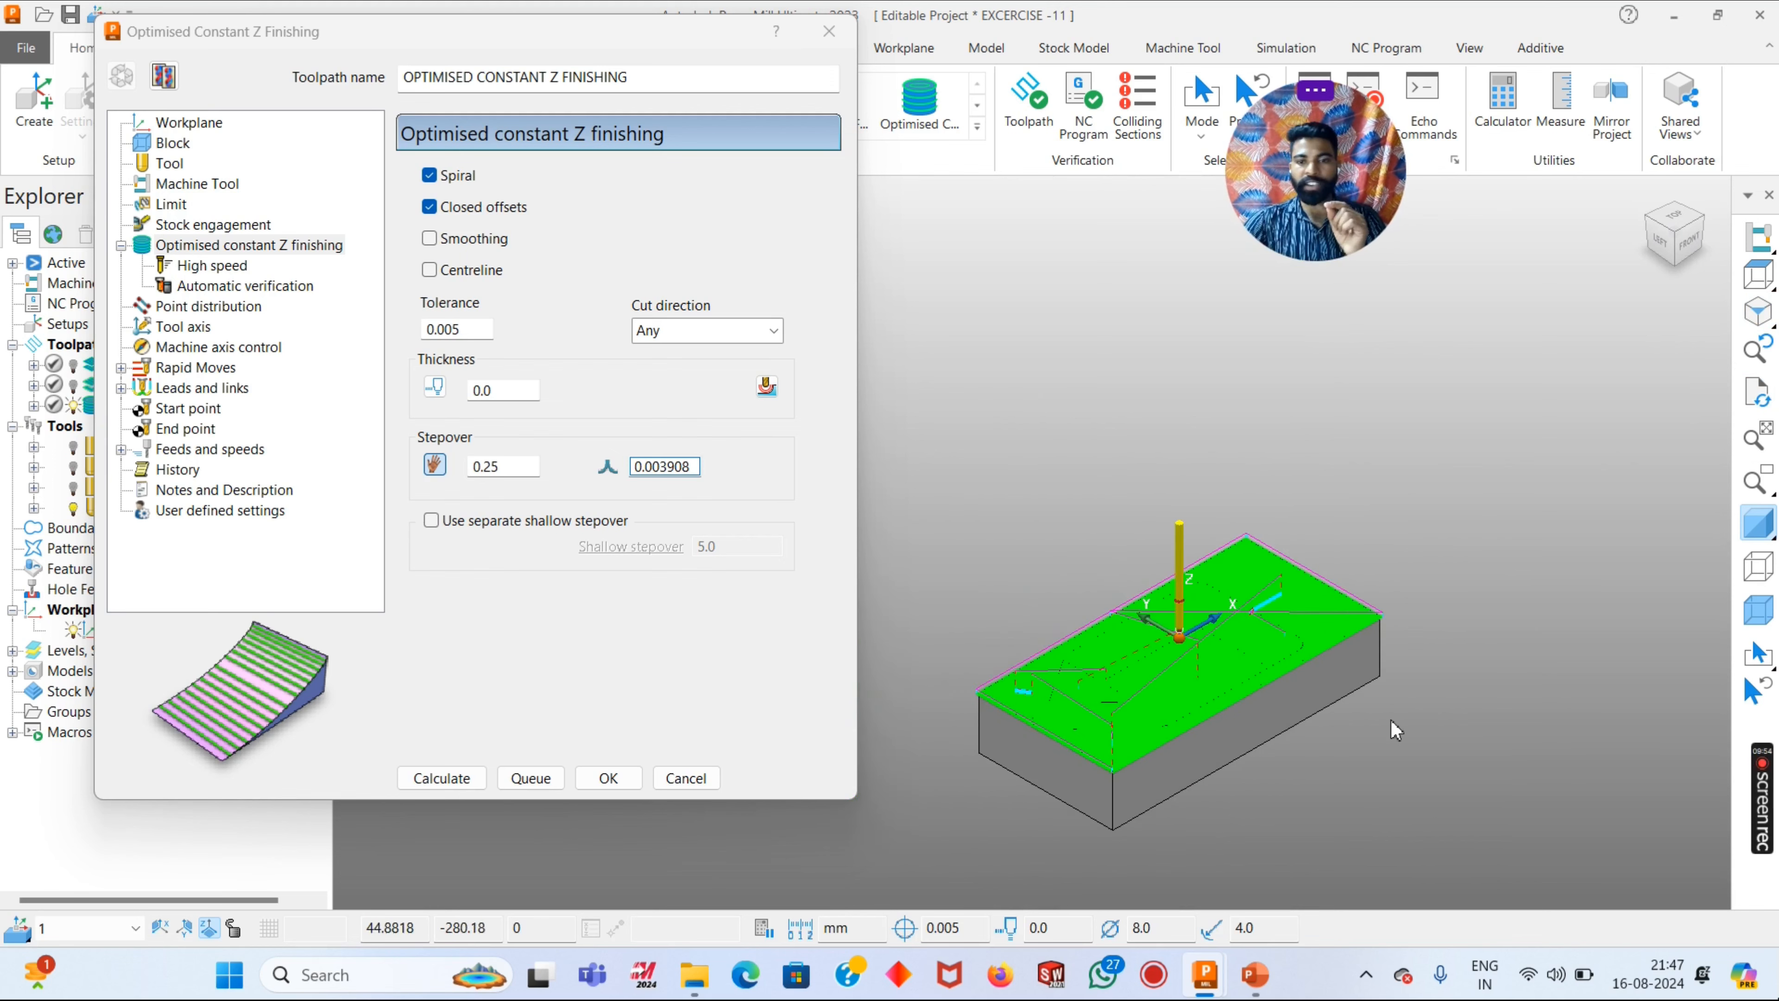
scroll(1182, 690, up, 6)
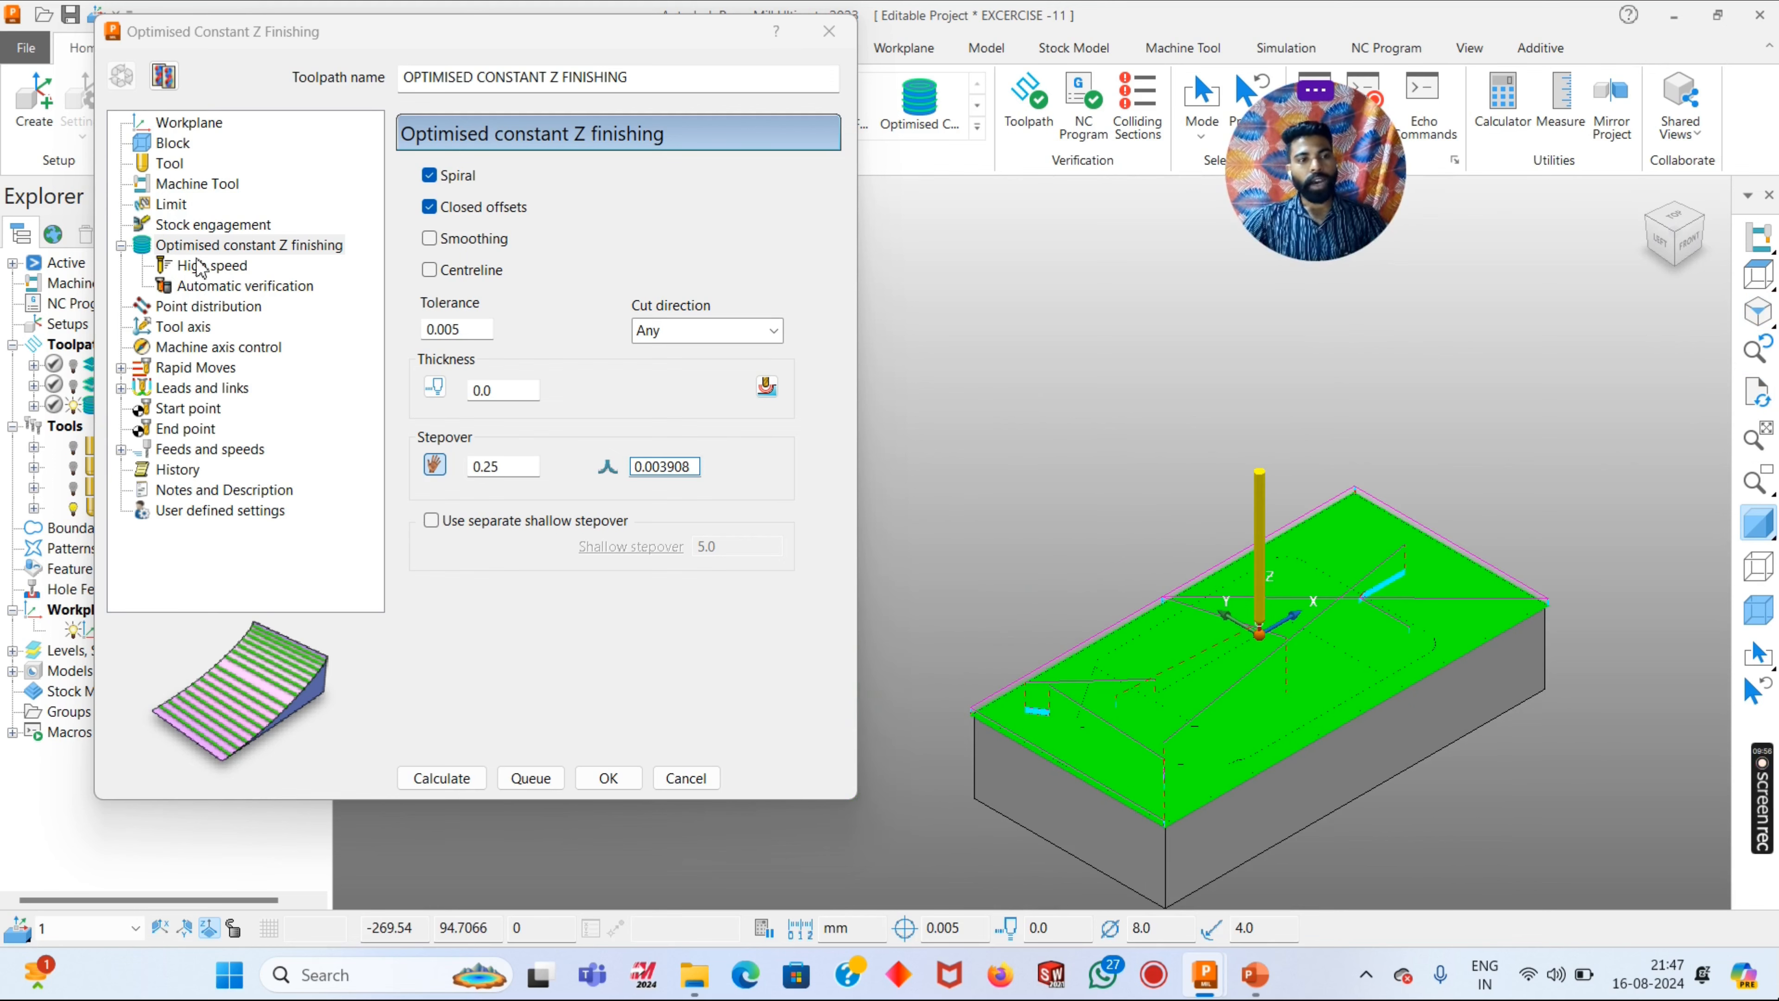
click(170, 167)
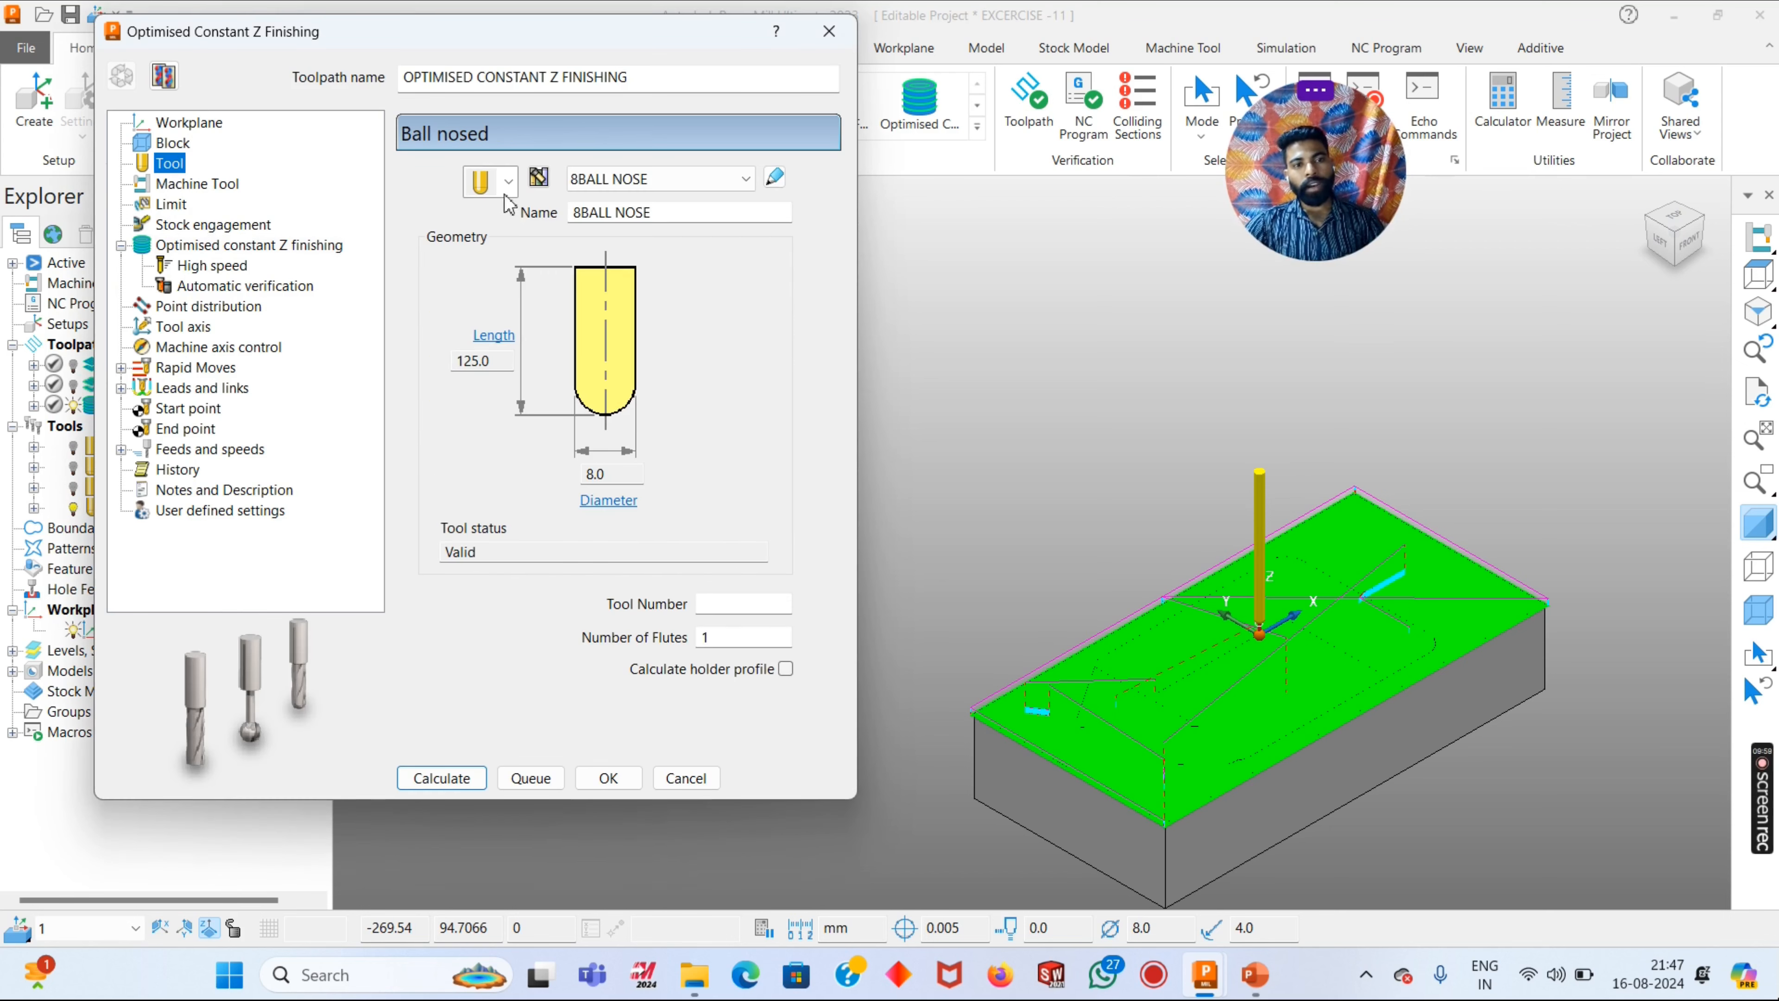
click(184, 123)
click(172, 143)
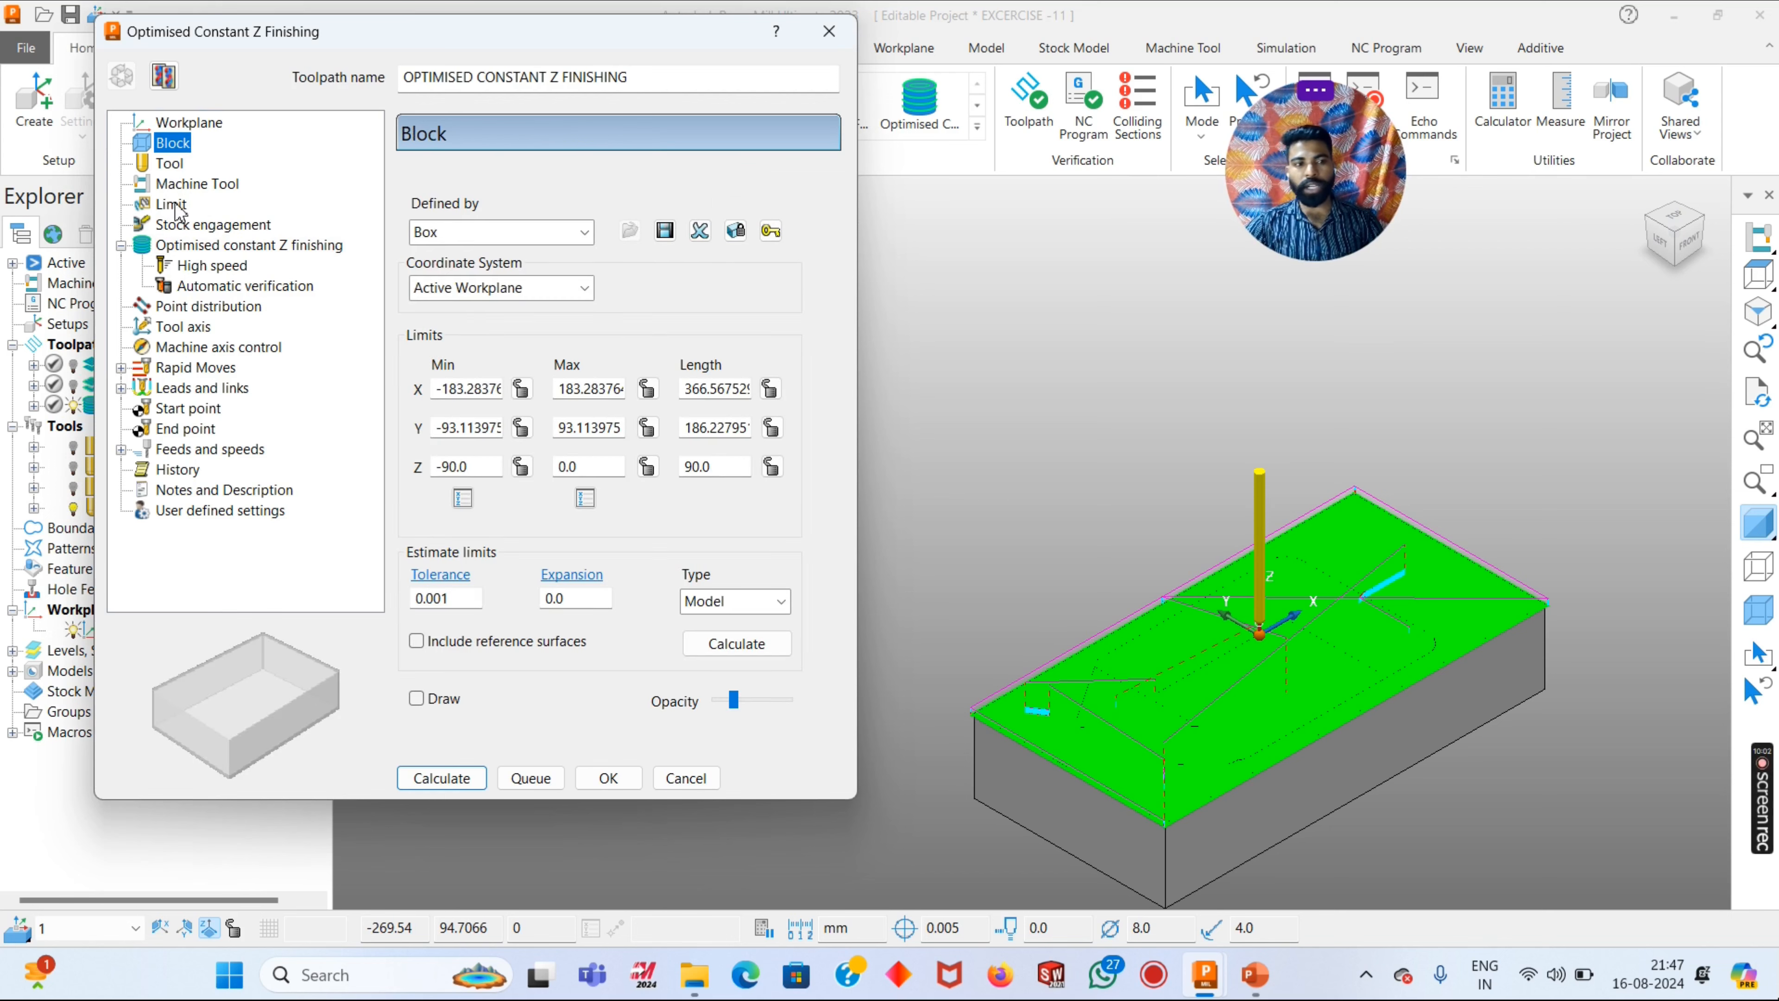
click(170, 164)
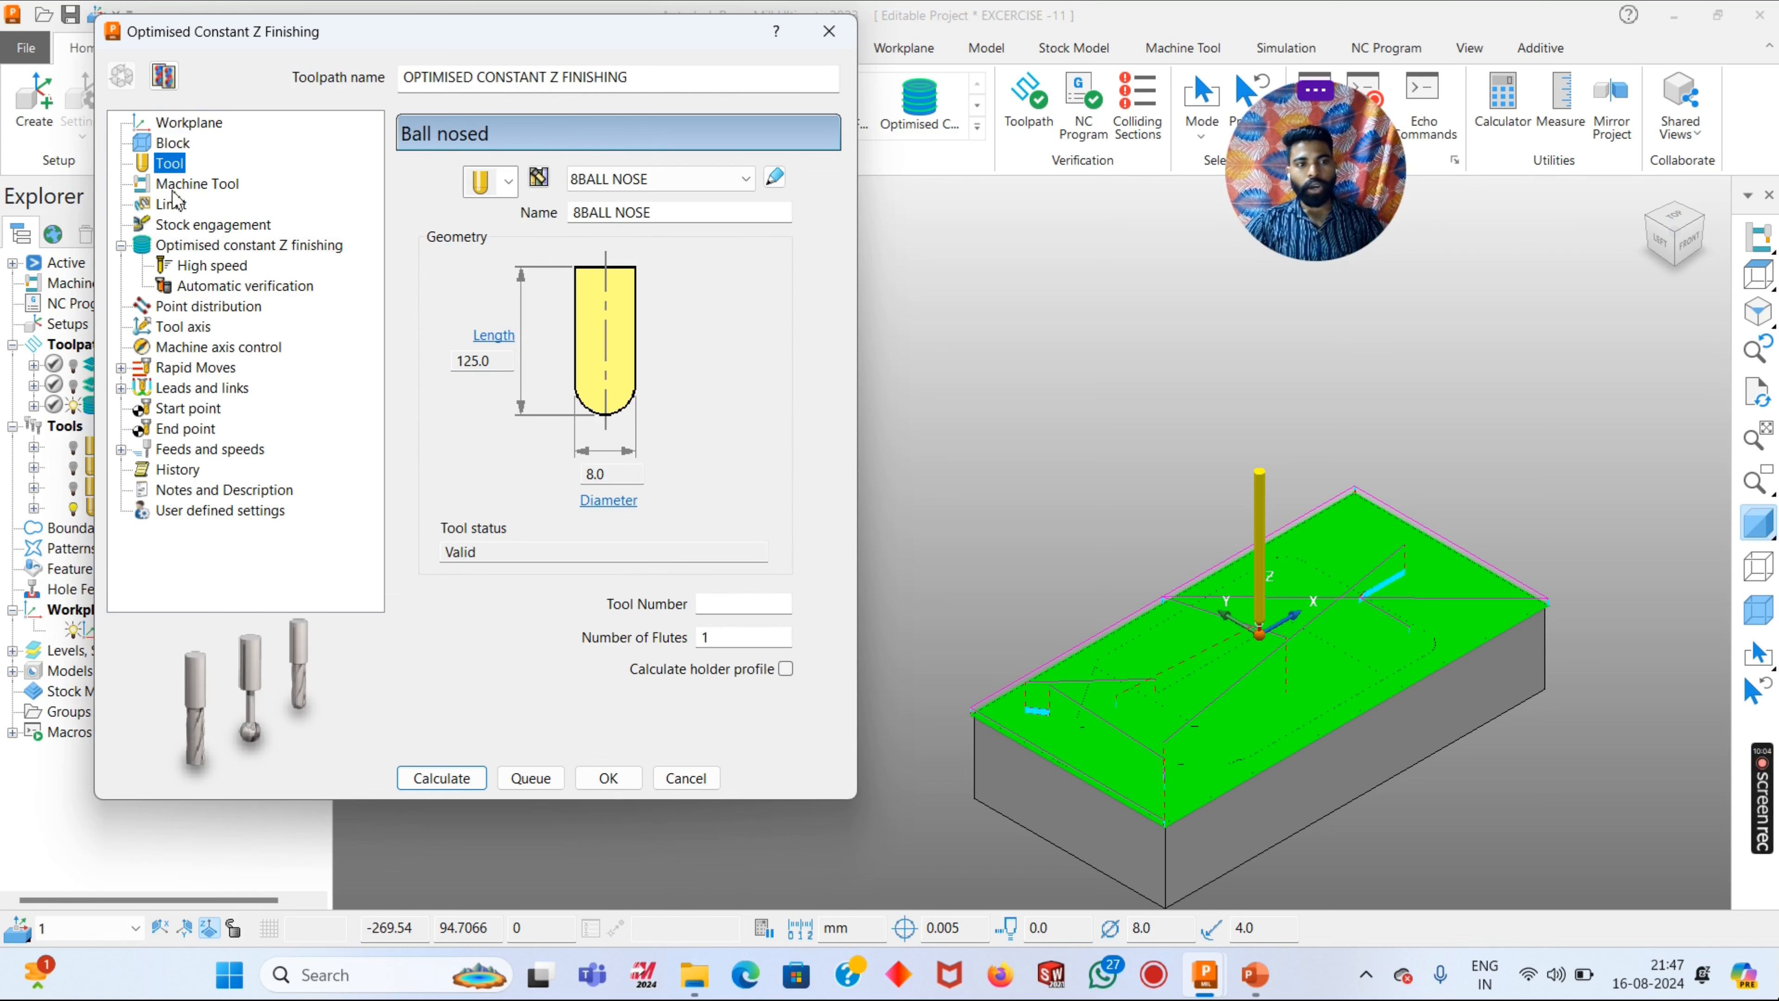
click(189, 183)
click(171, 204)
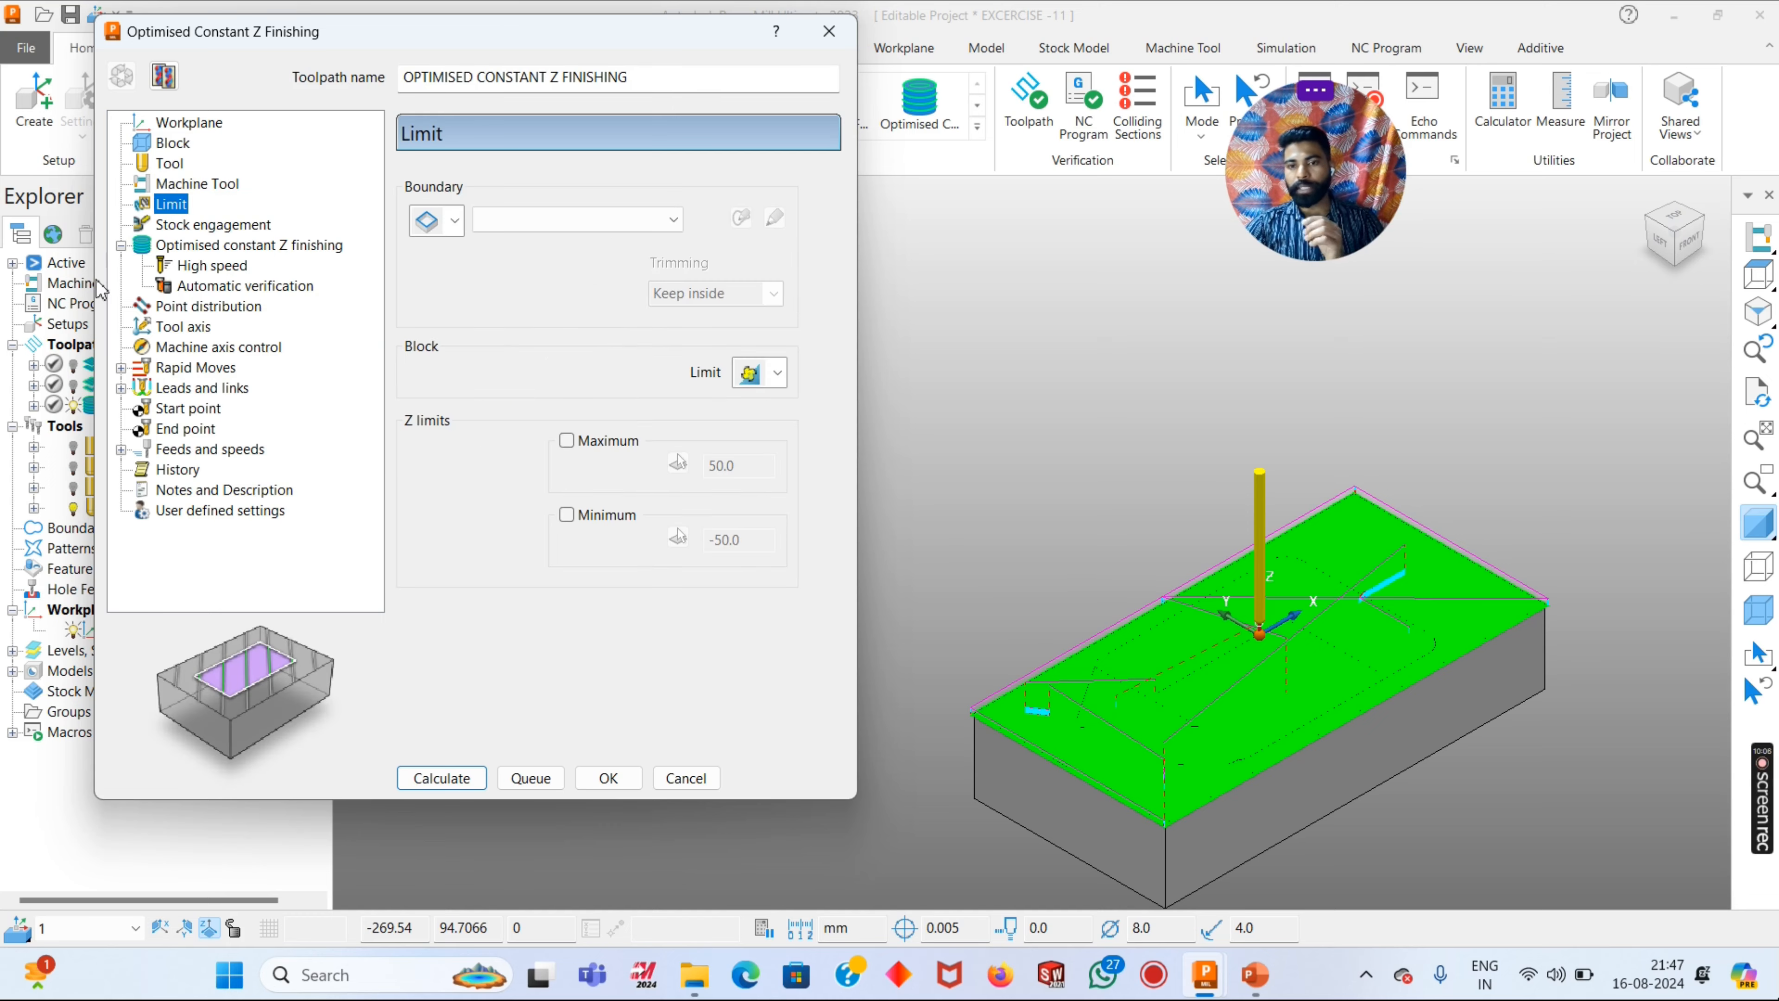
scroll(1254, 543, up, 8)
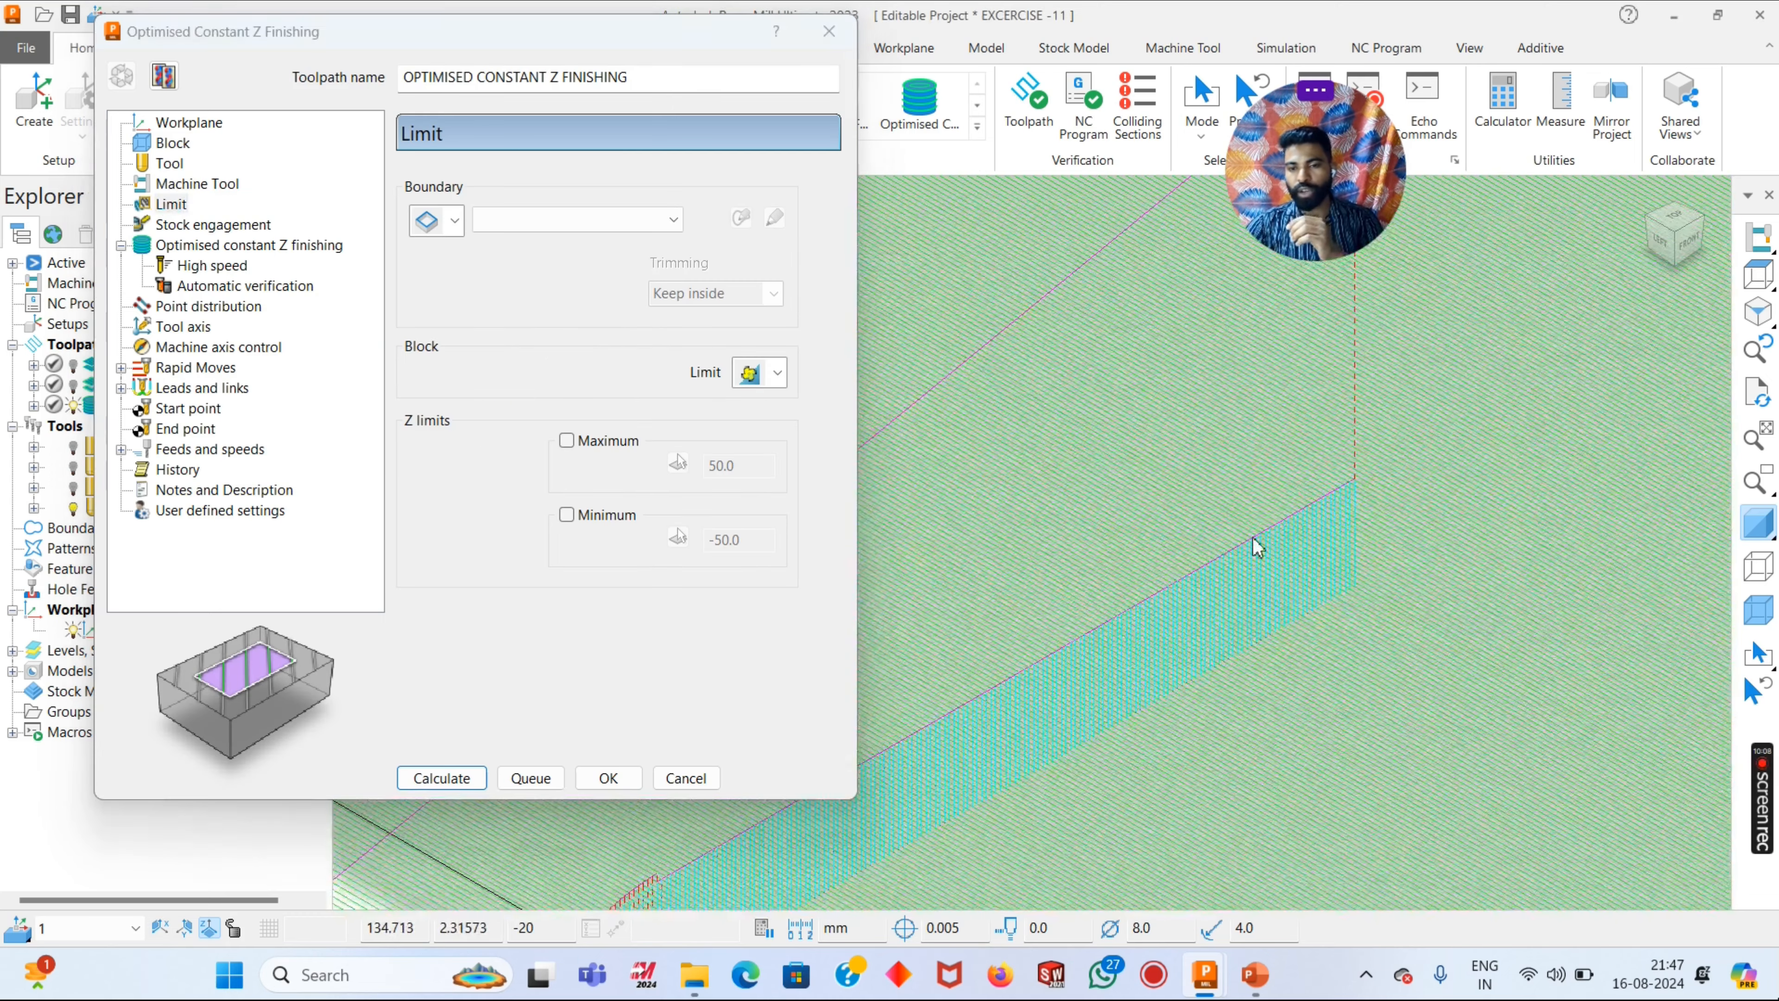
scroll(1254, 542, down, 10)
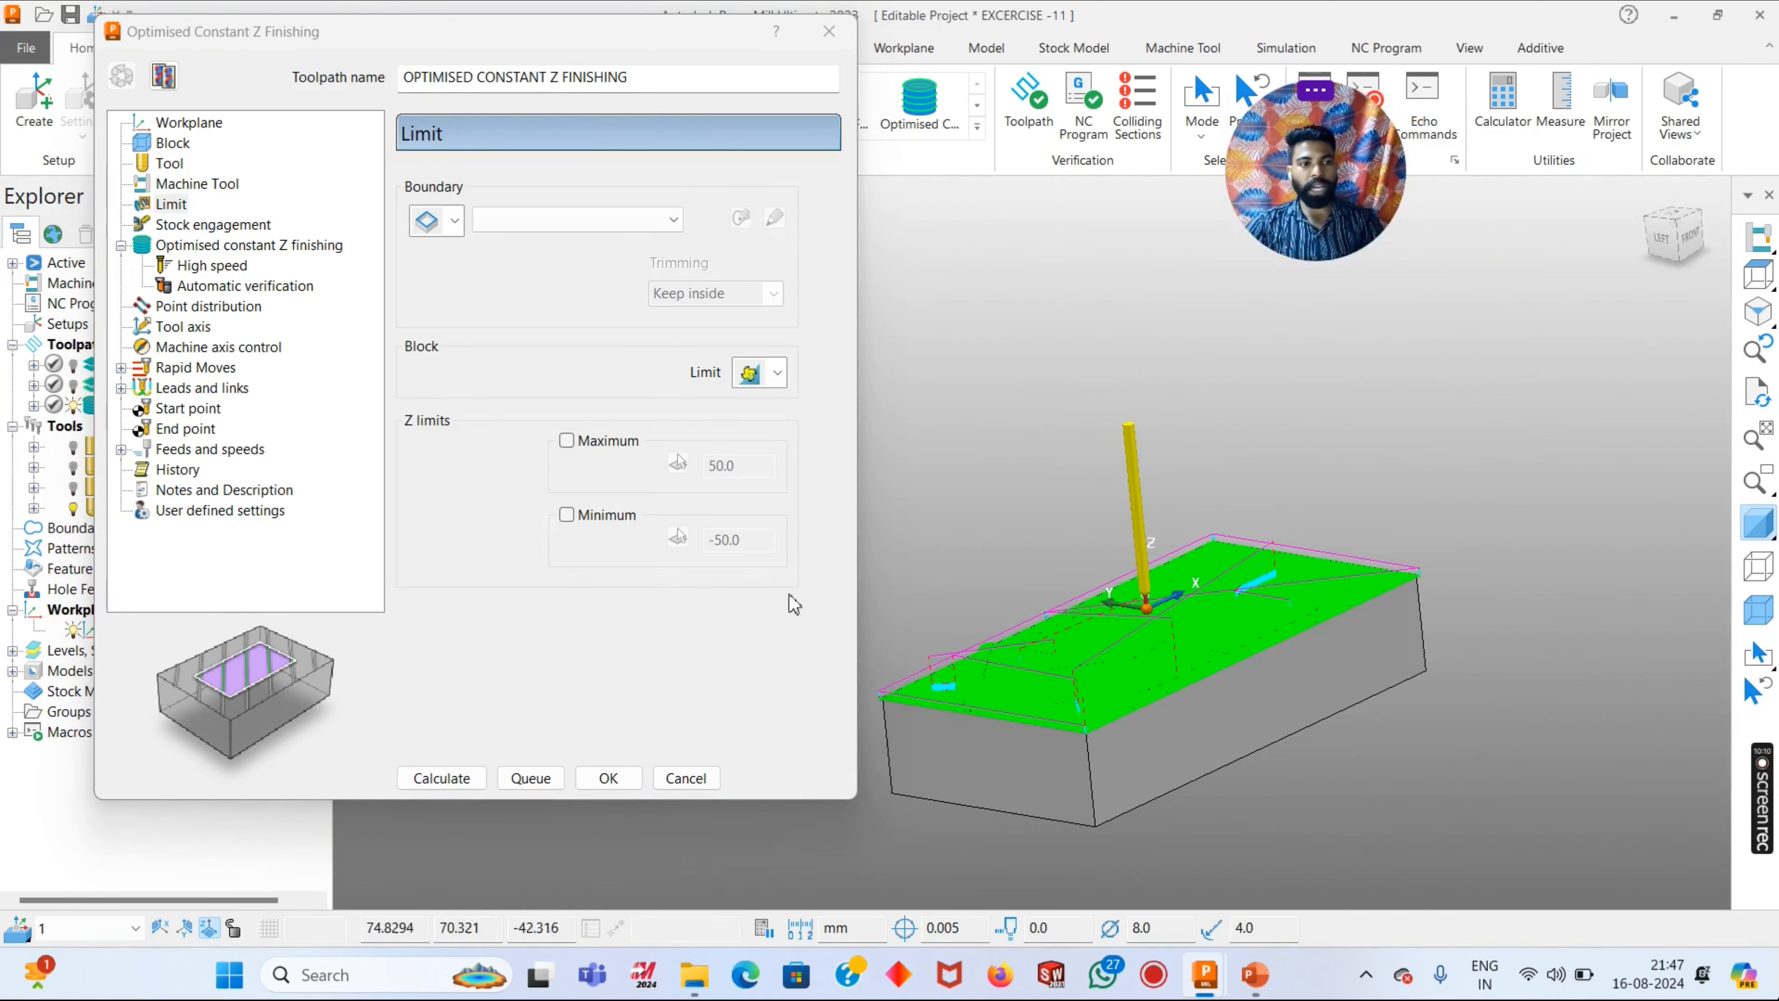
- Examine the main optimised constant Z finishing settings against the toolpath passes on the pocket's walls, corners and floor
click(190, 227)
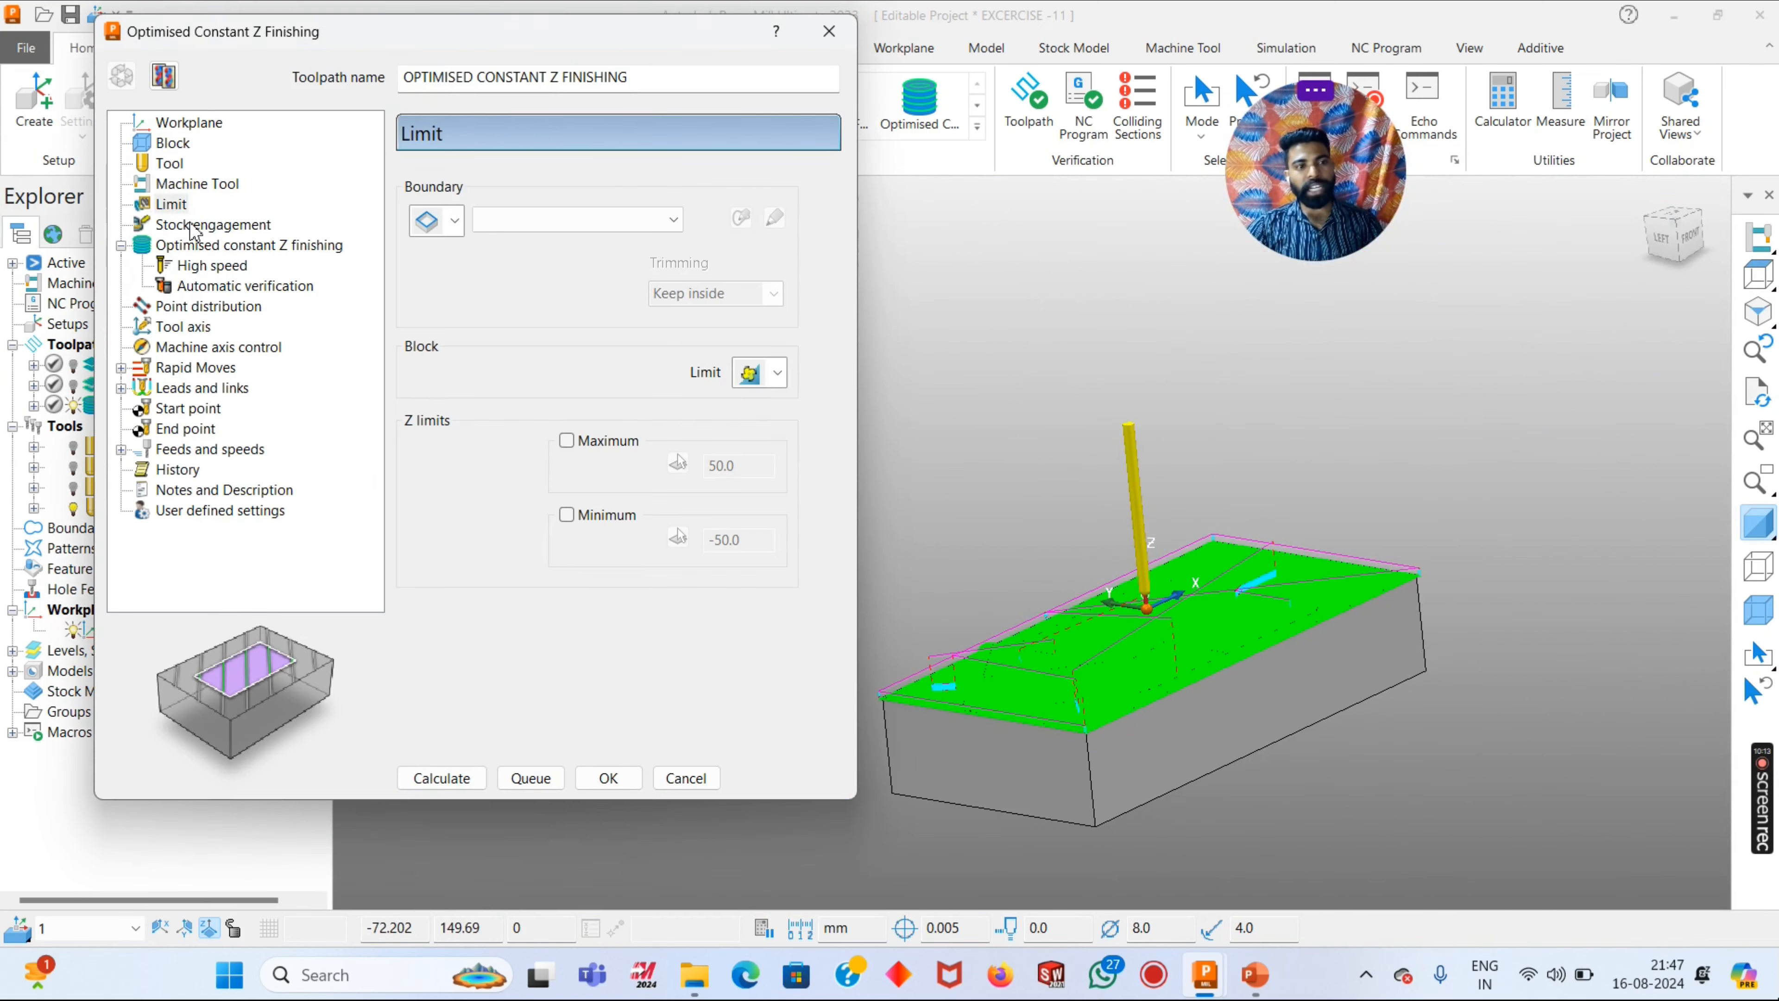
click(189, 246)
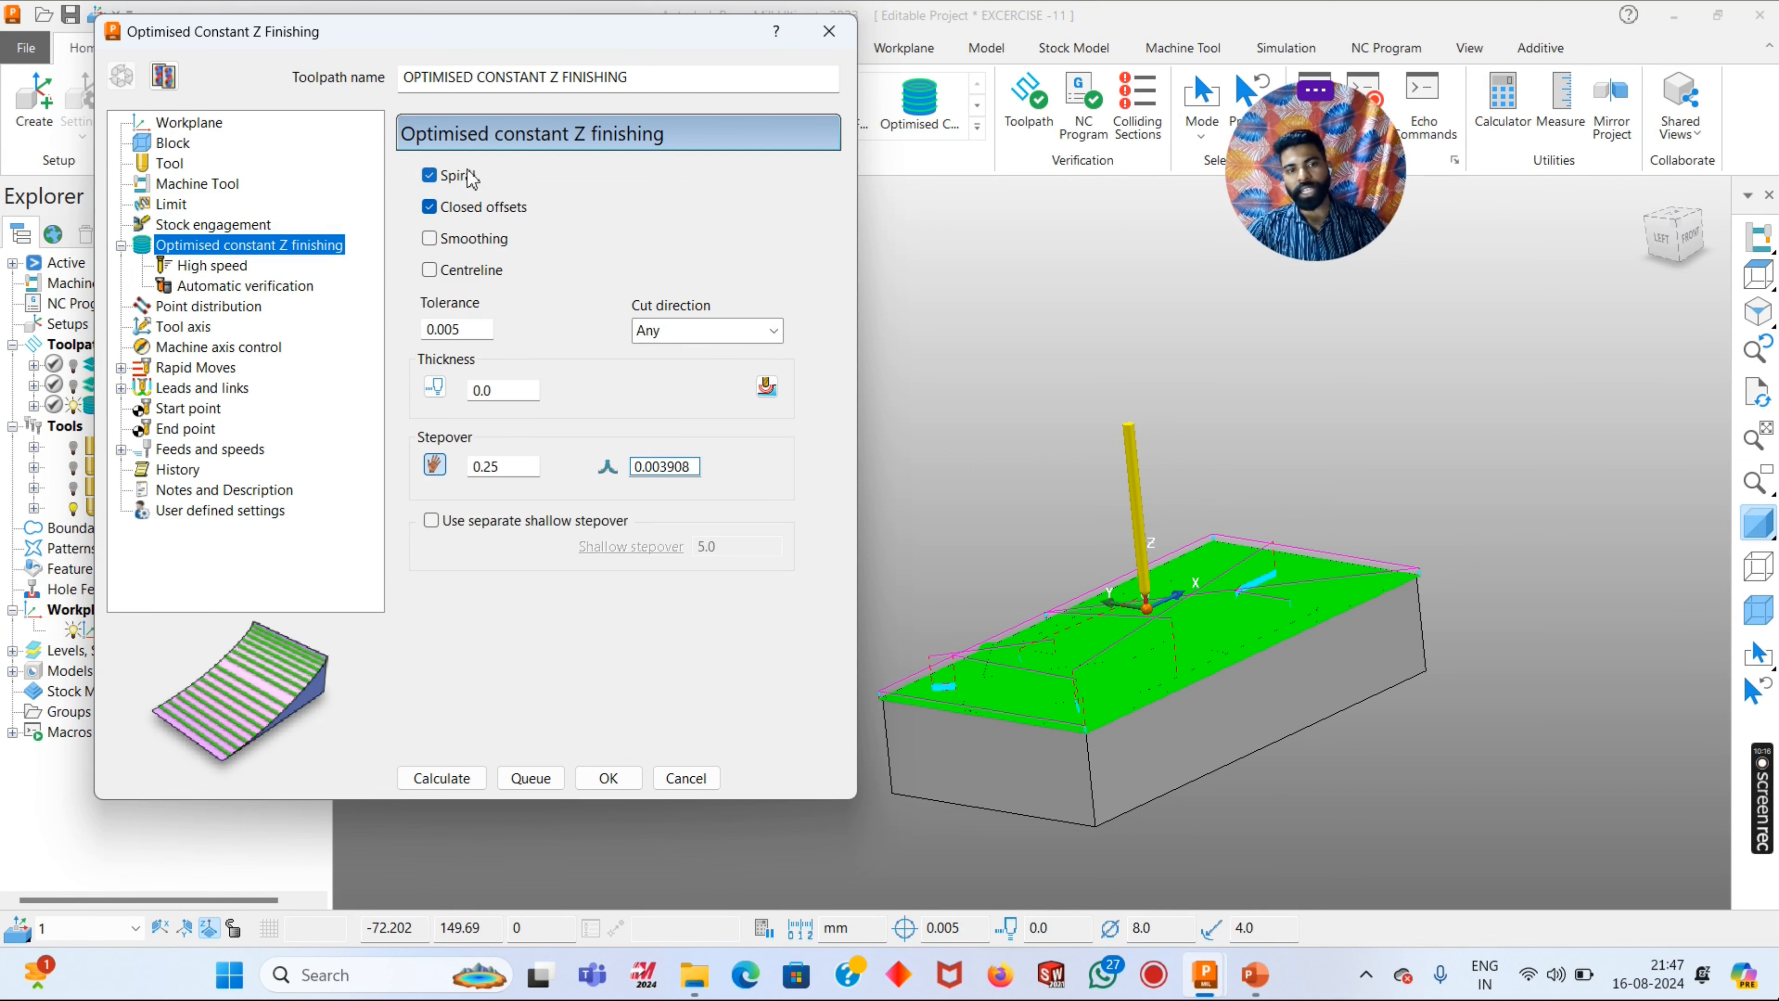
scroll(1237, 503, up, 2)
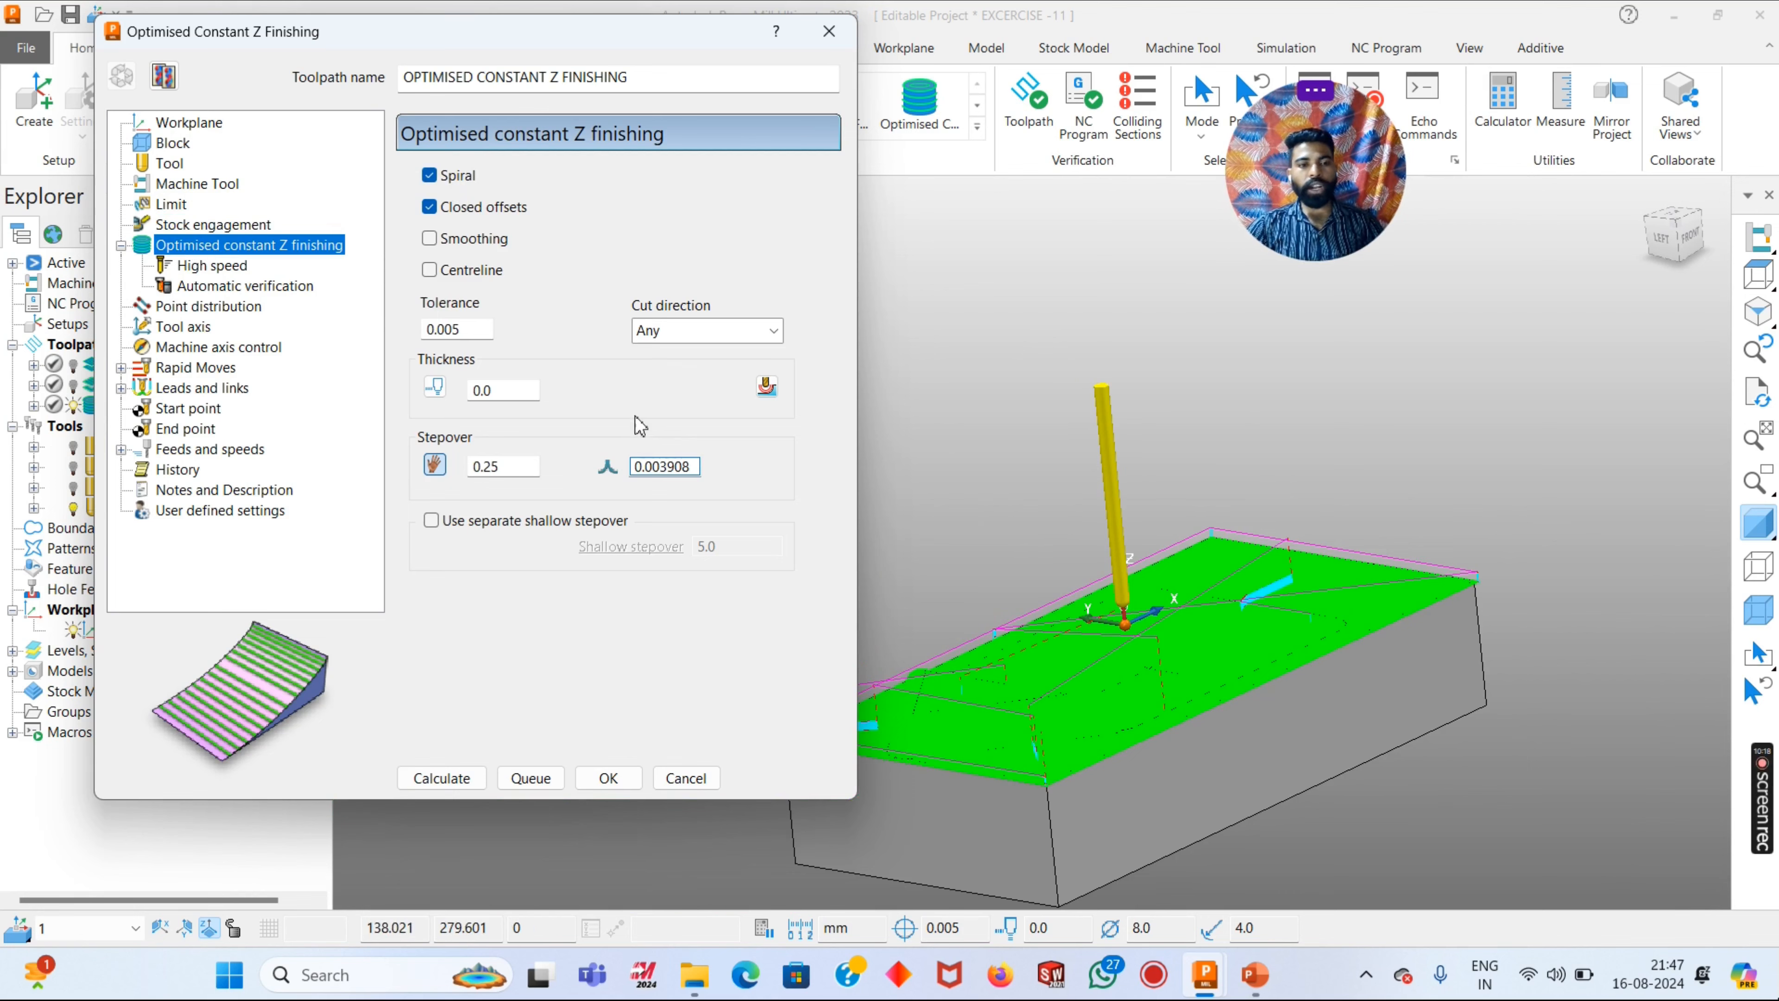
scroll(1194, 655, up, 6)
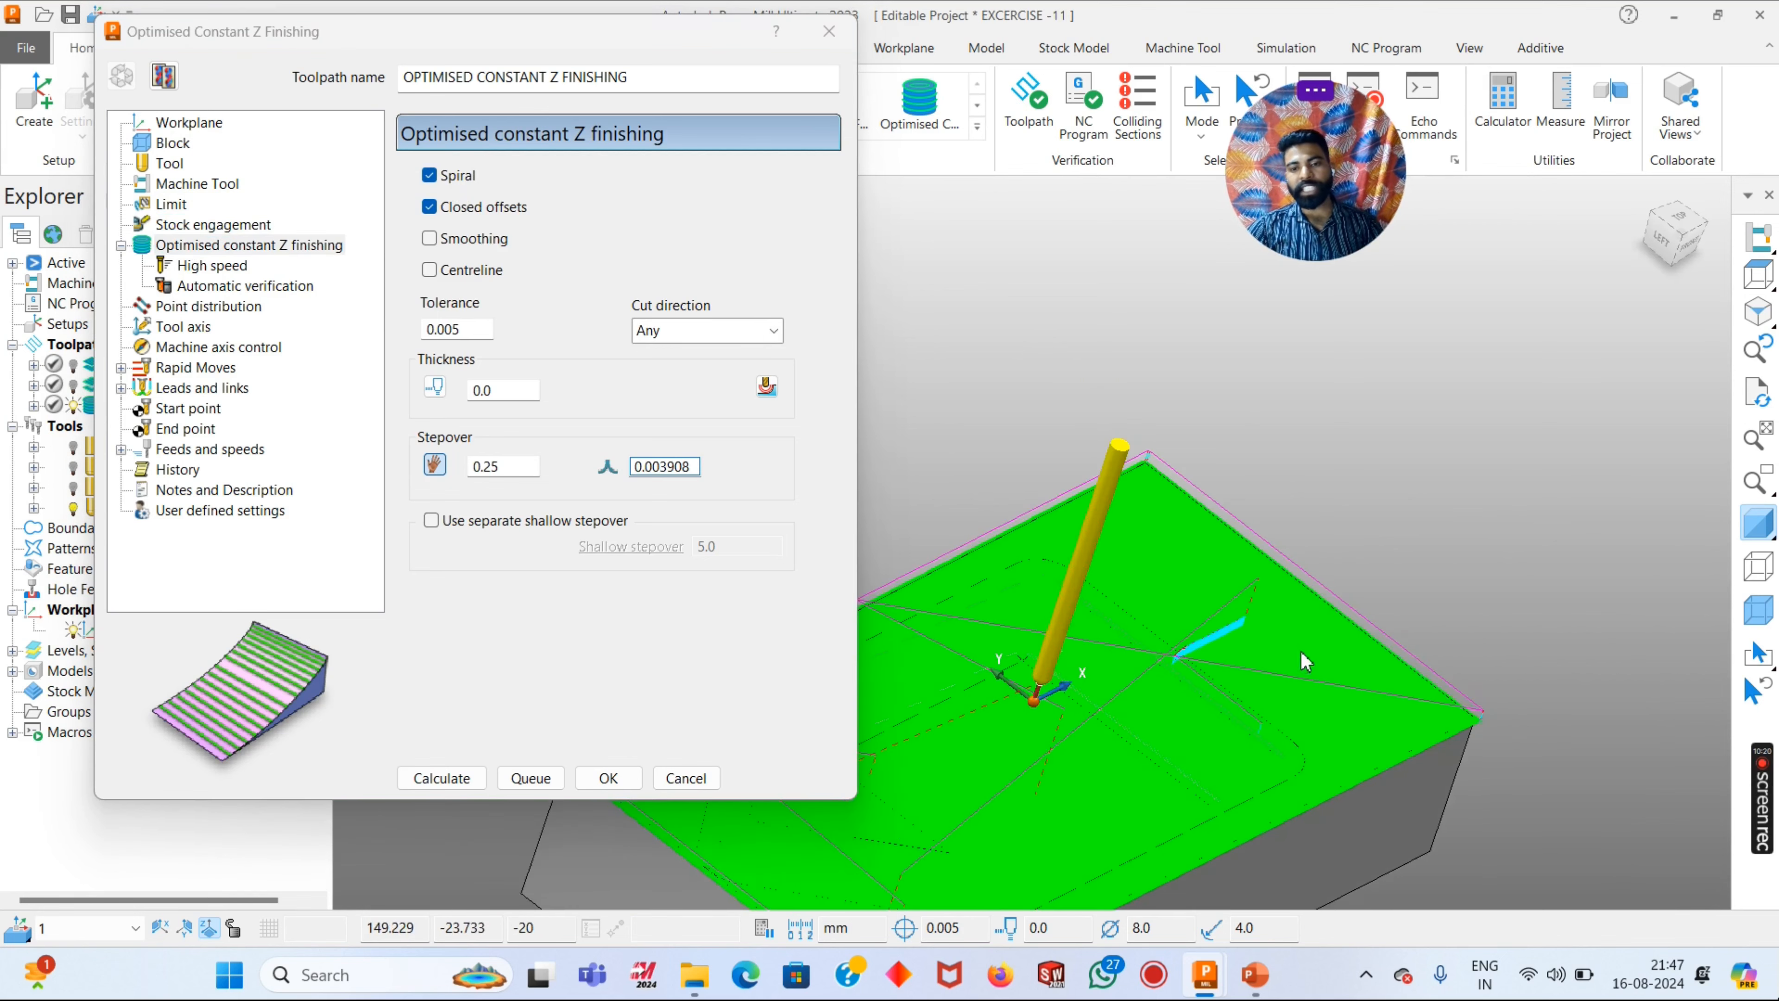
scroll(1194, 655, down, 4)
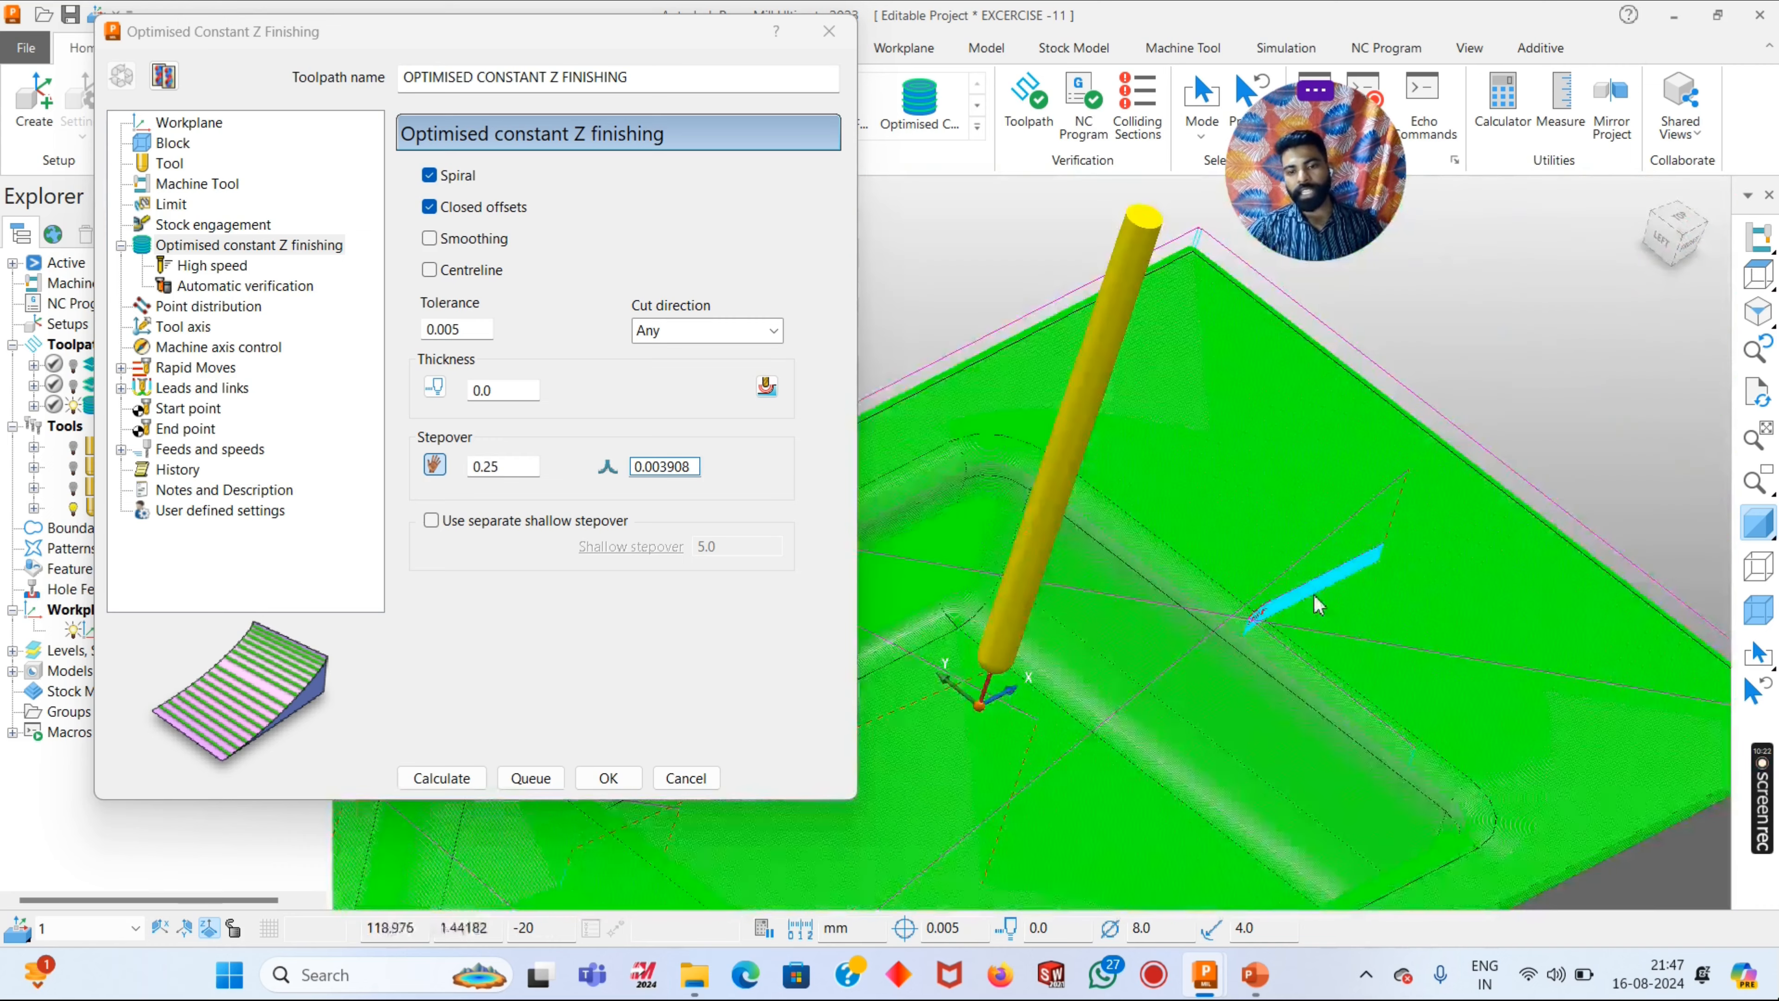
scroll(1189, 692, up, 5)
scroll(1189, 692, down, 3)
scroll(1505, 610, up, 5)
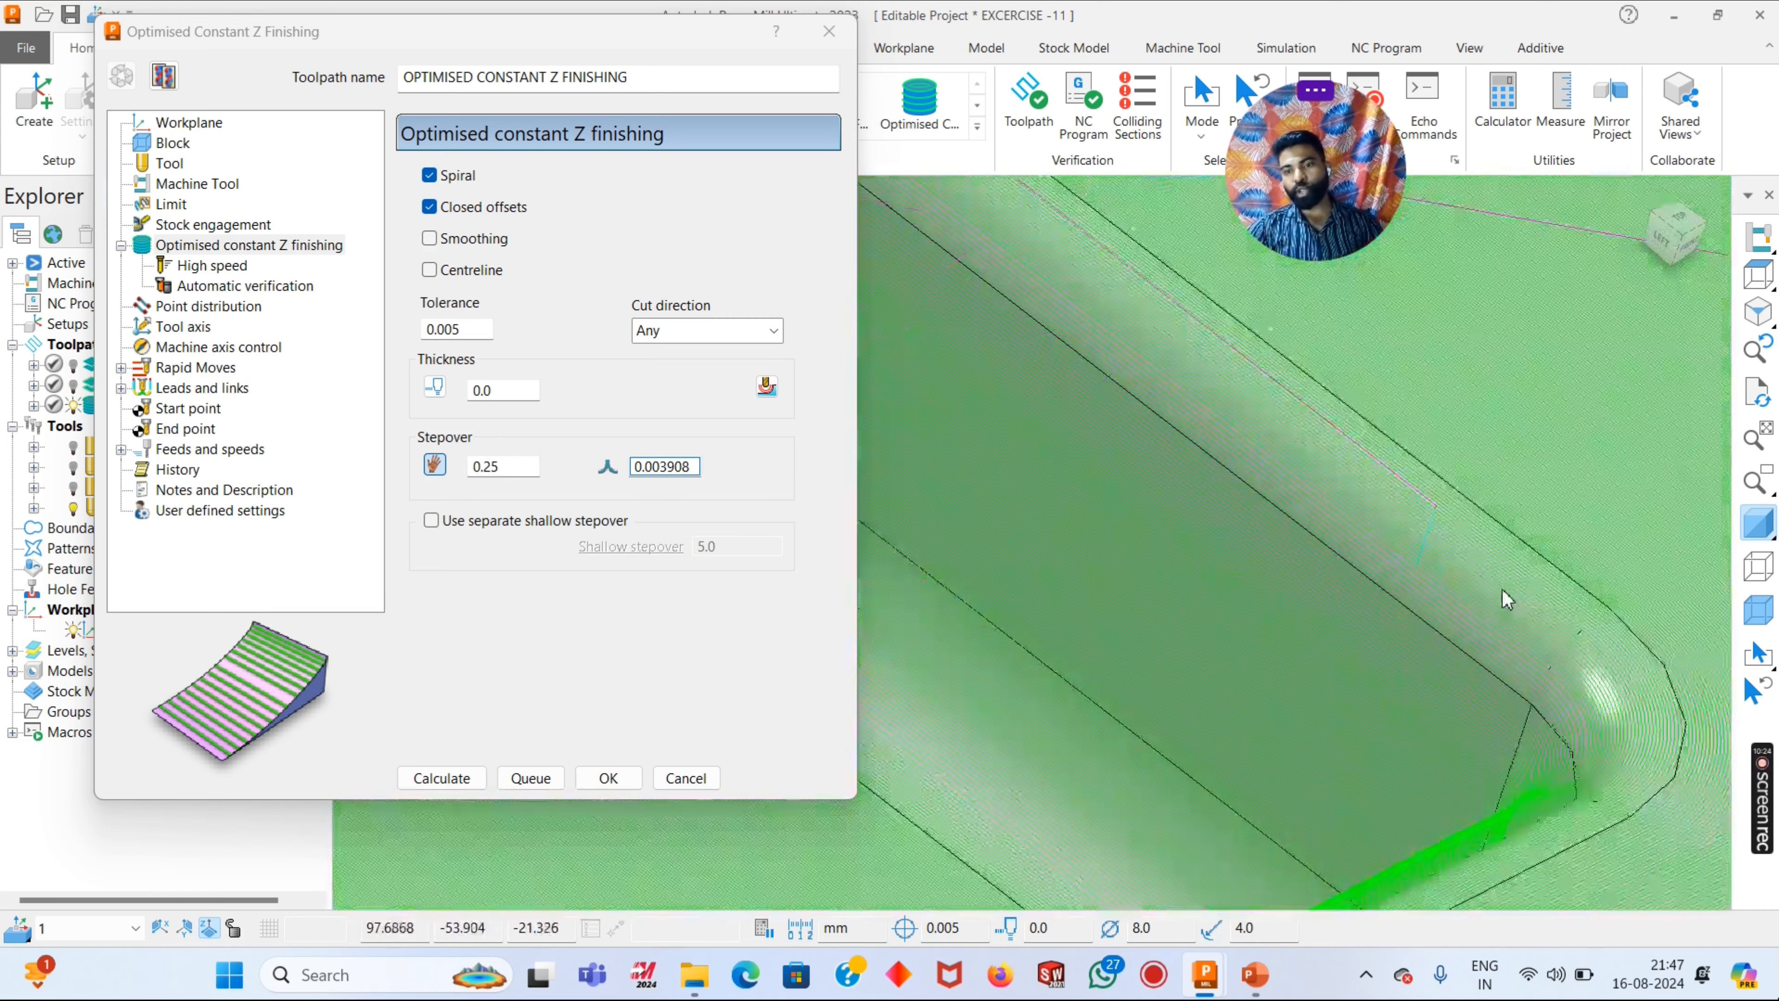
scroll(1358, 518, down, 6)
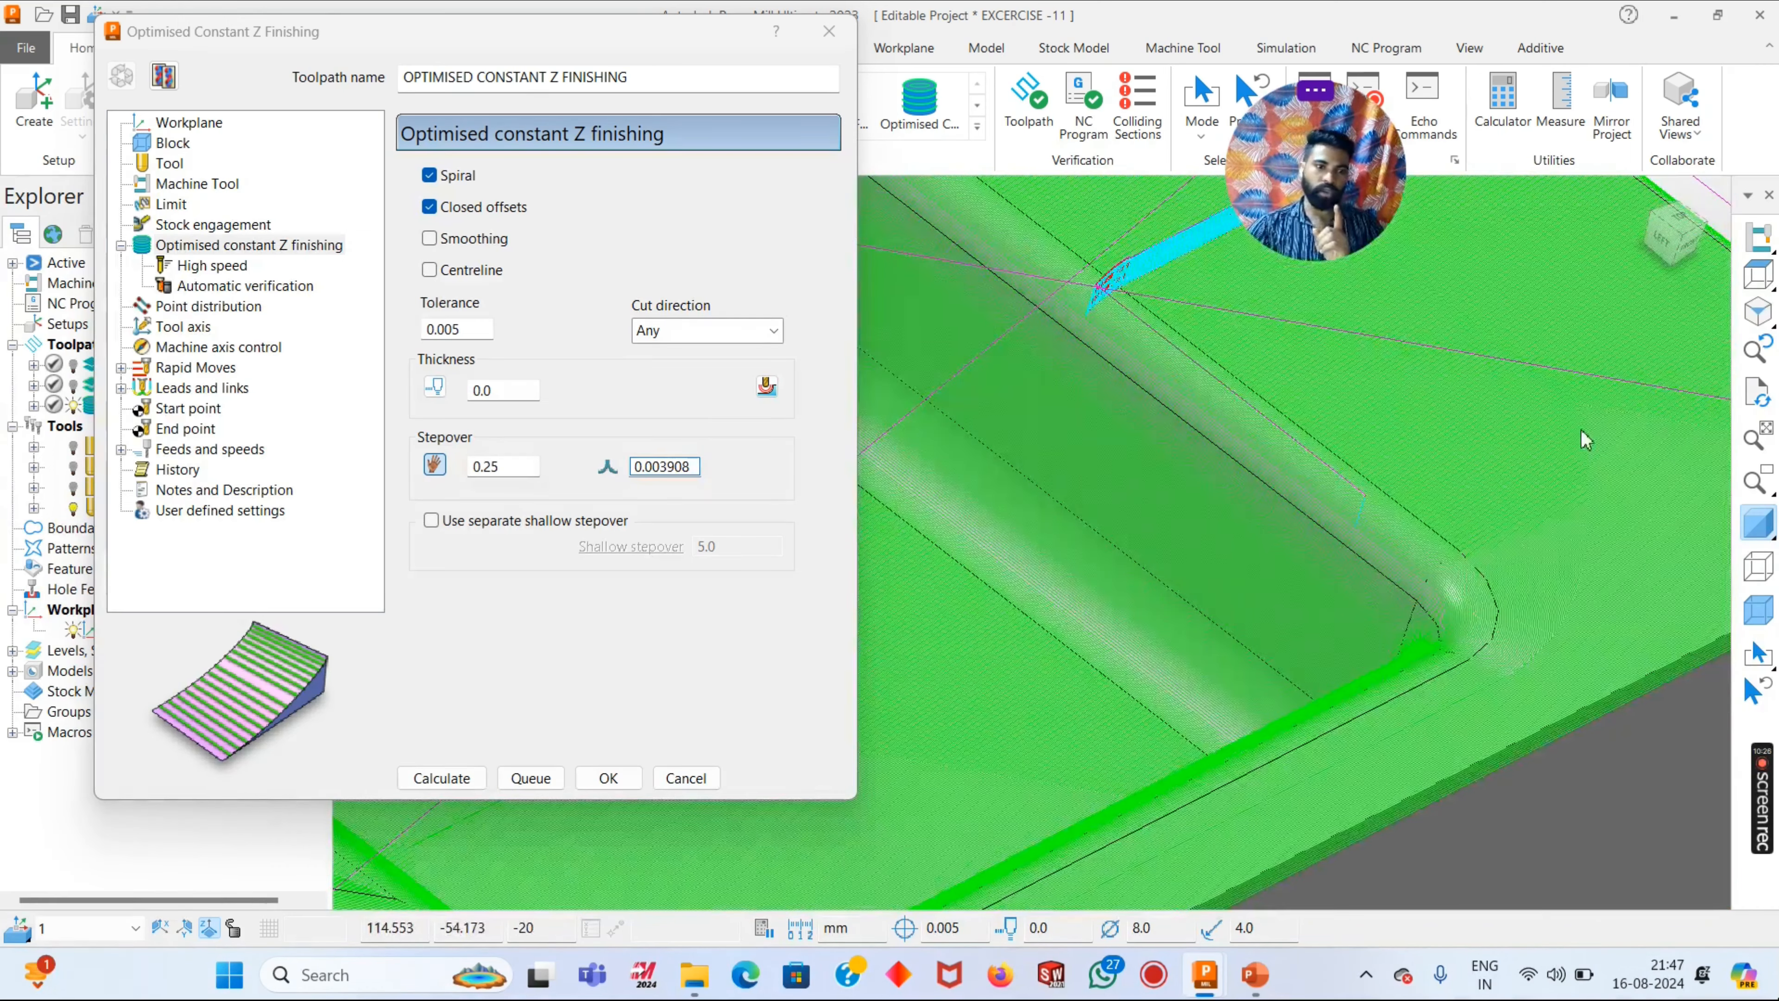
scroll(1514, 534, down, 3)
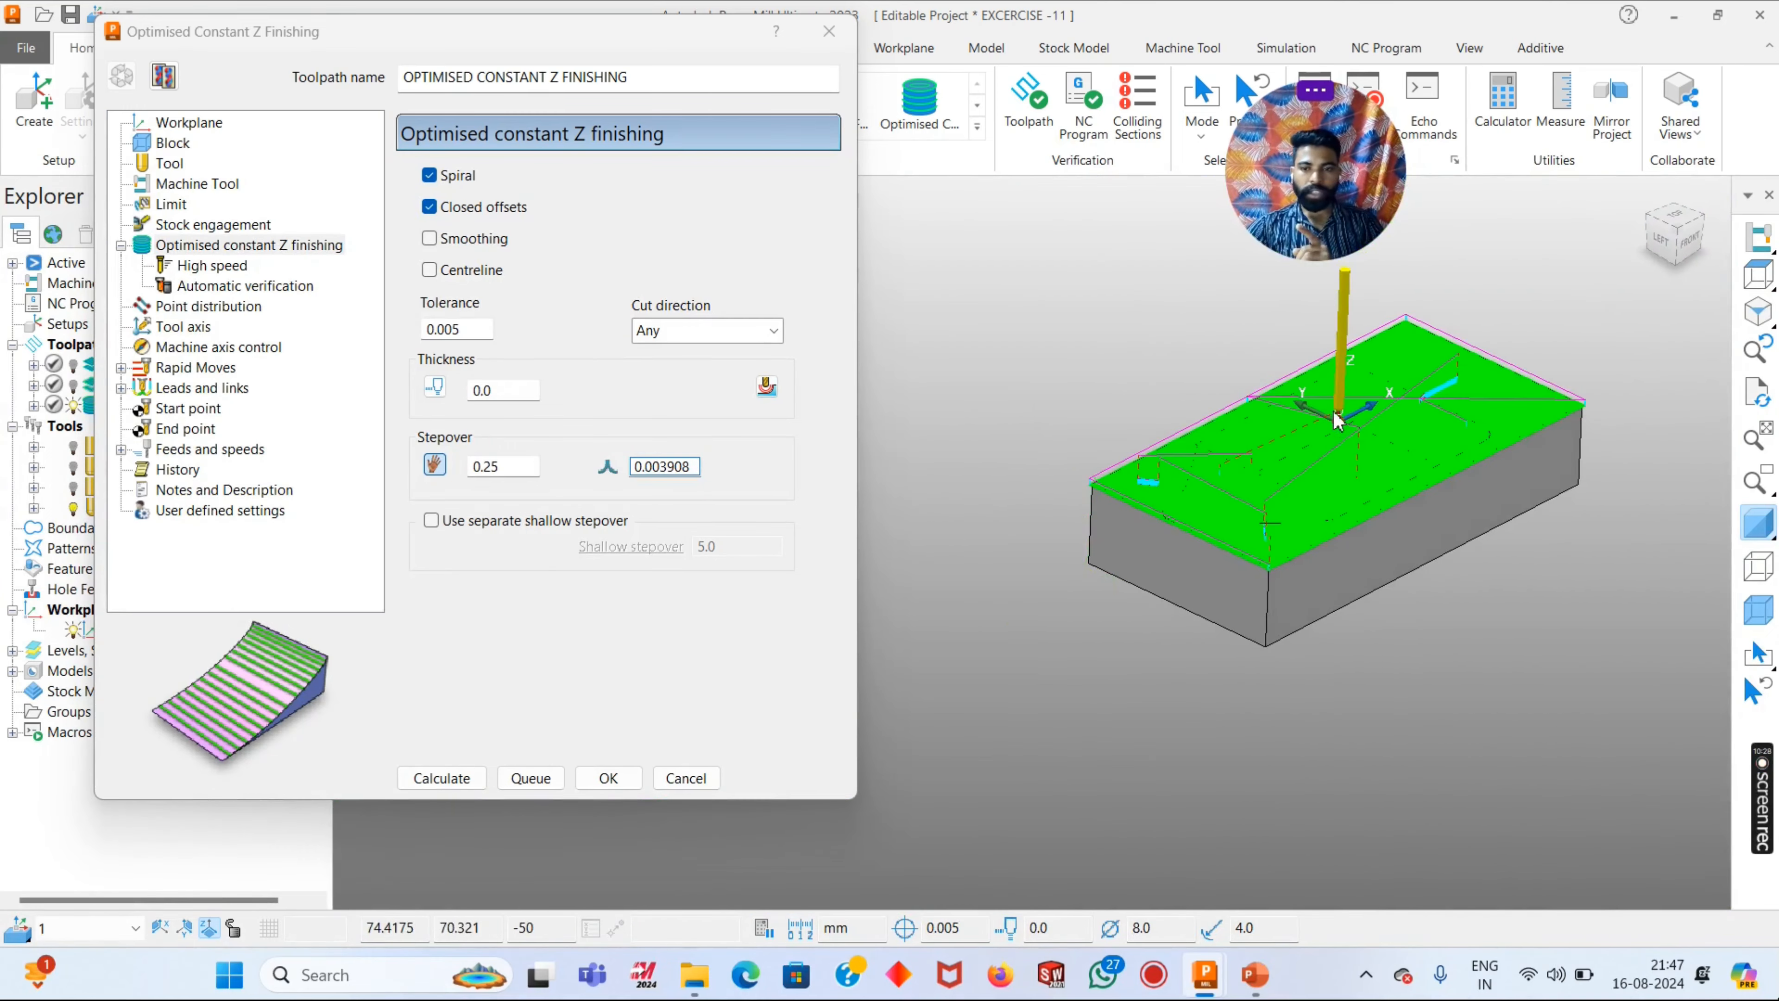
scroll(894, 329, up, 6)
scroll(895, 329, up, 2)
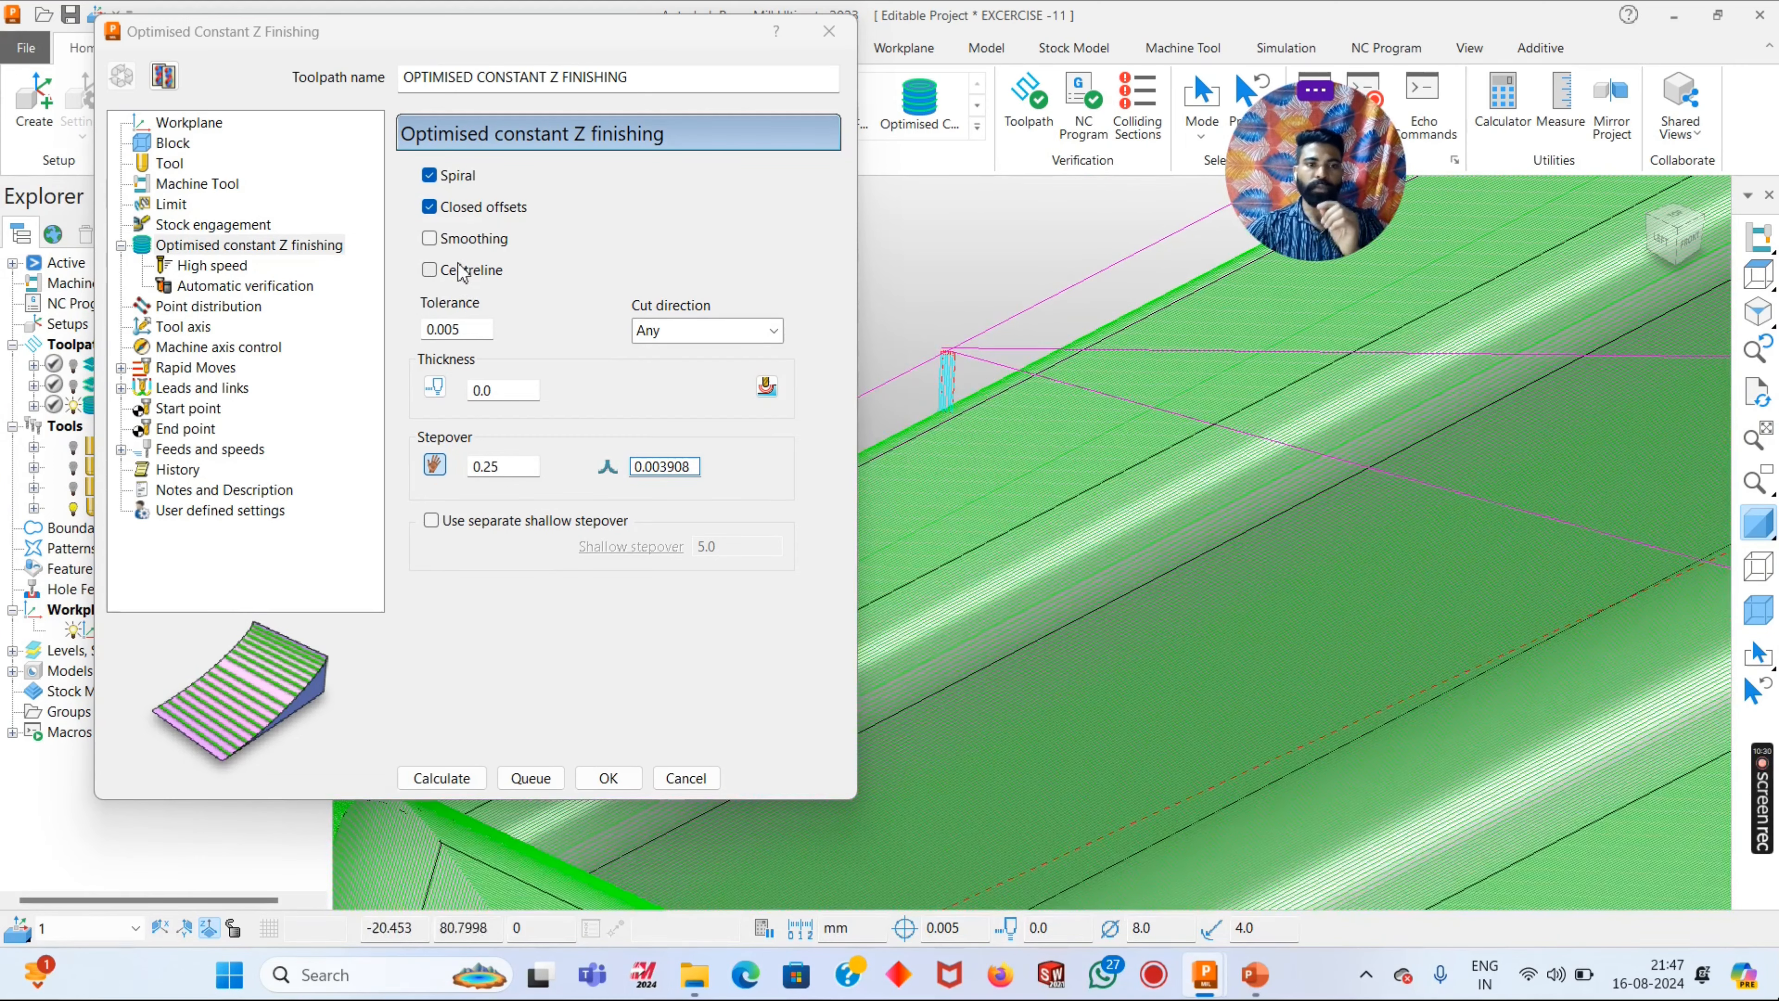
scroll(1155, 484, up, 1)
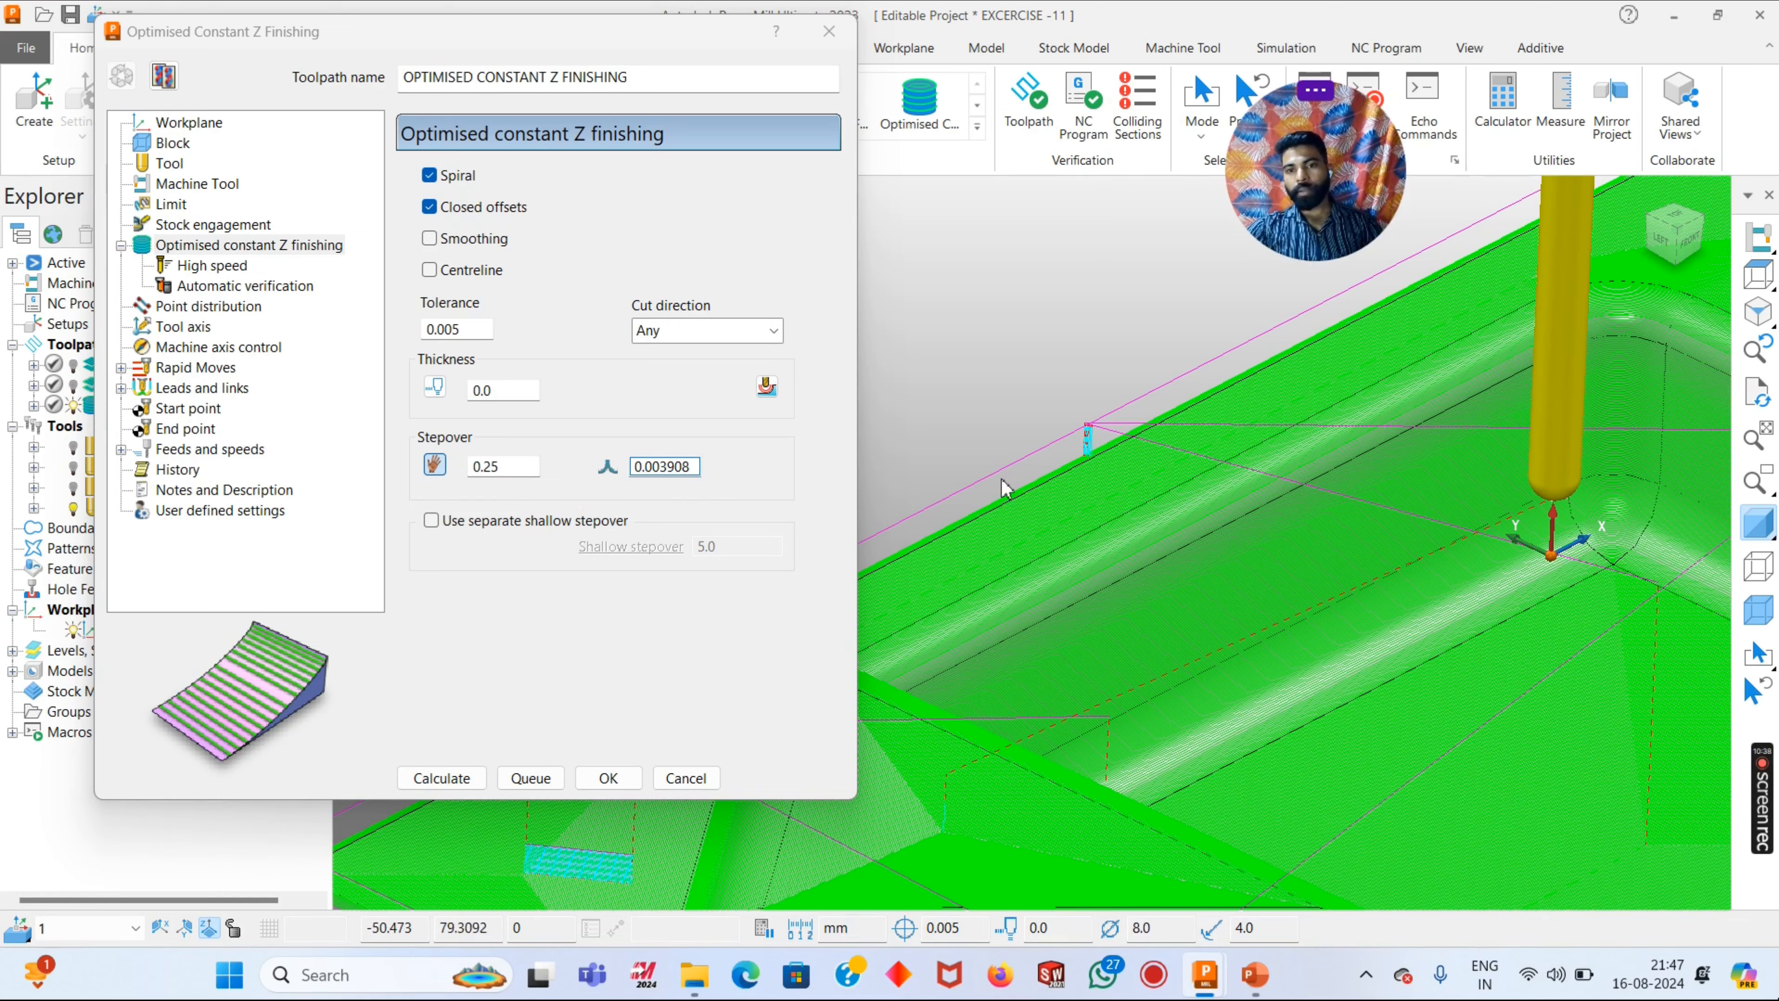
scroll(1002, 489, down, 3)
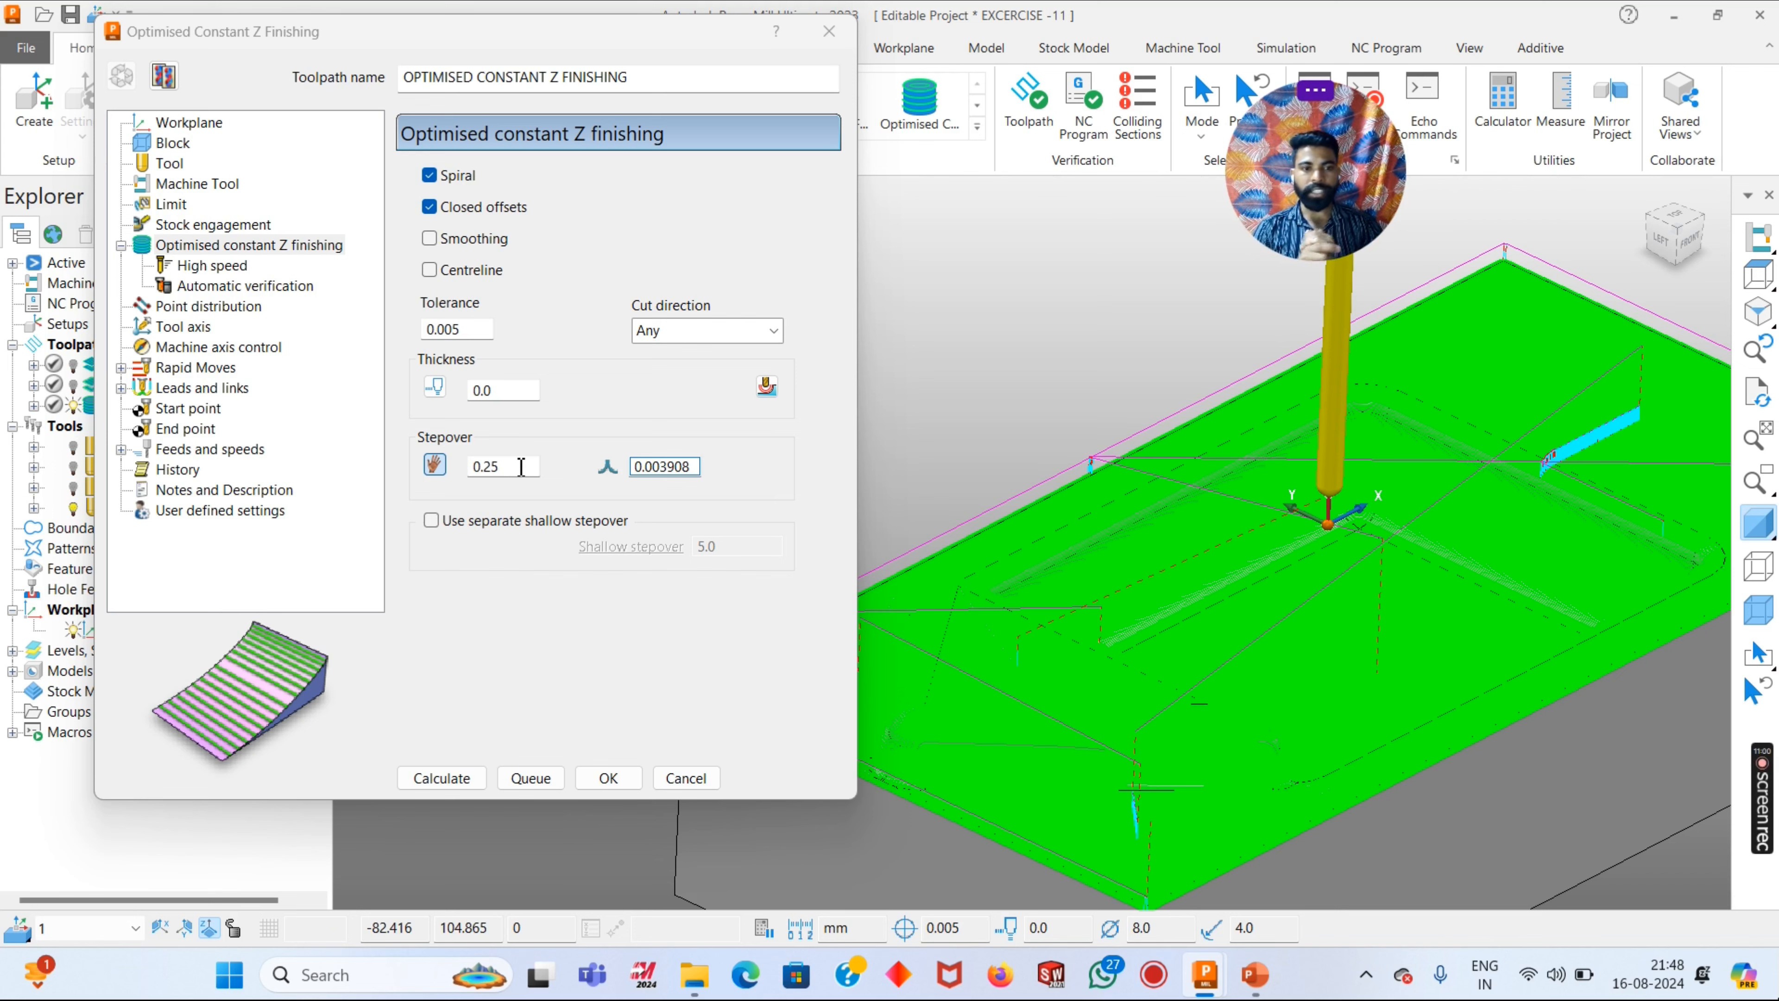
- Review the high speed corner filleting option and compare it with the toolpath in the pocket's corners
click(217, 268)
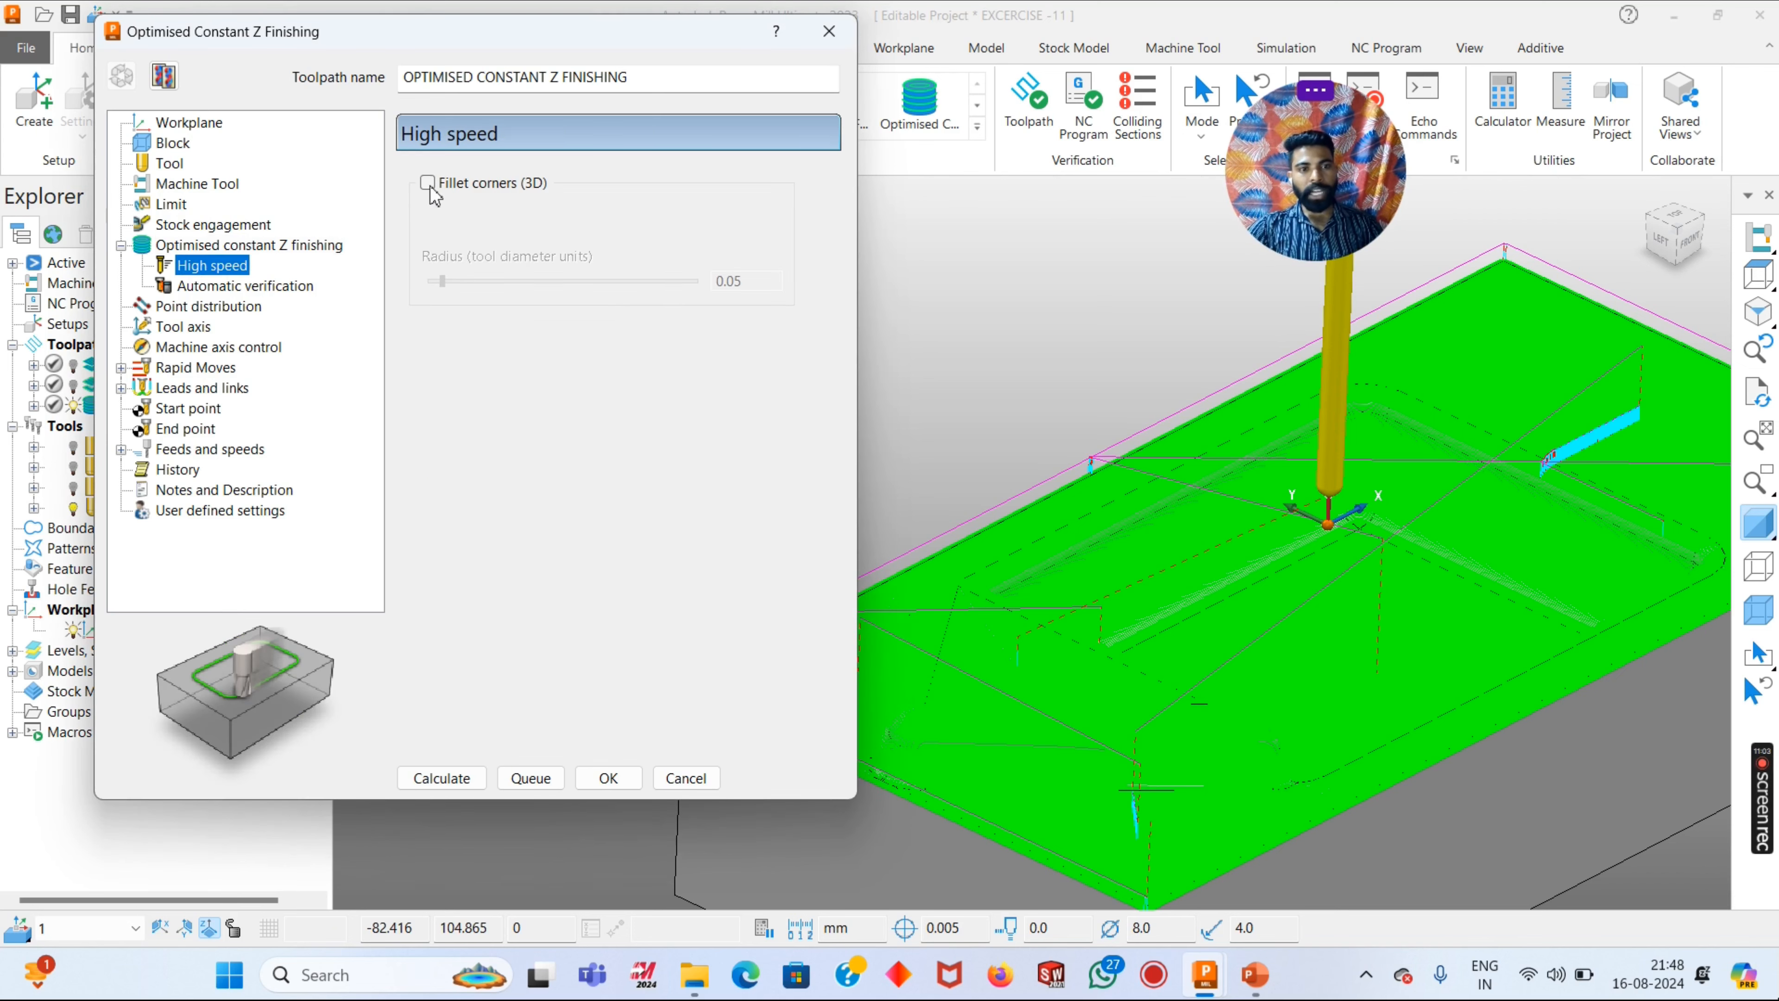
scroll(1330, 392, up, 3)
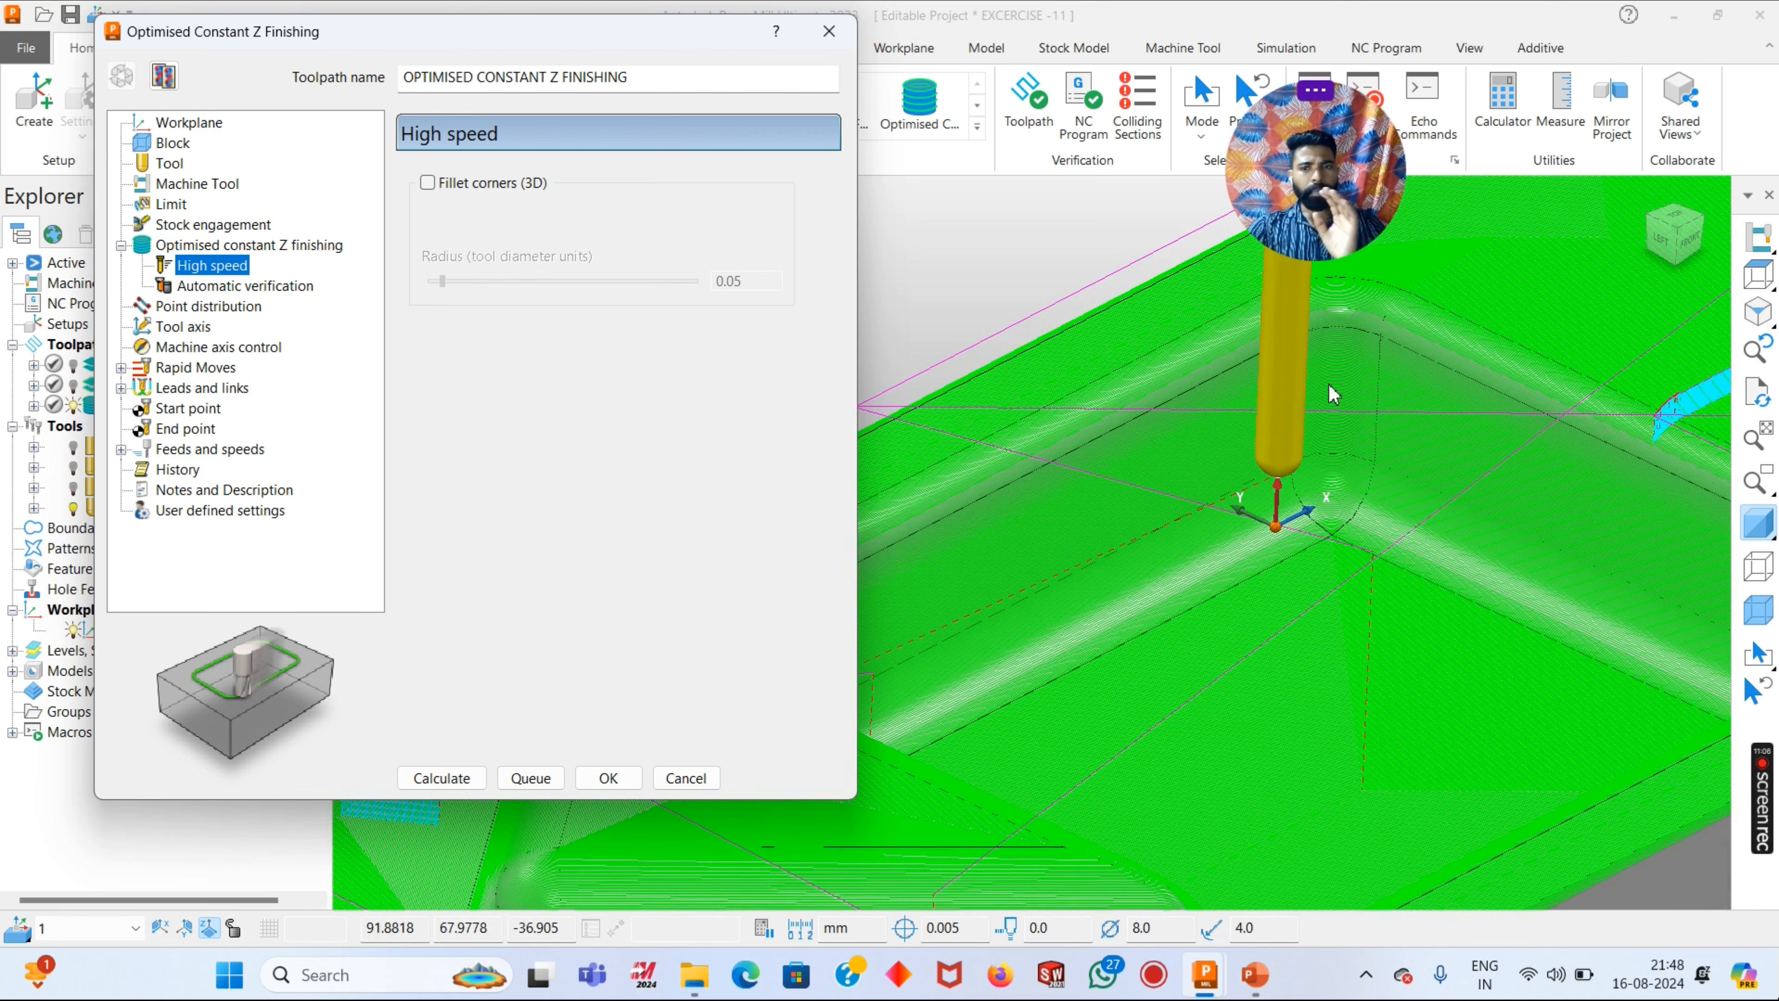
scroll(1320, 490, down, 3)
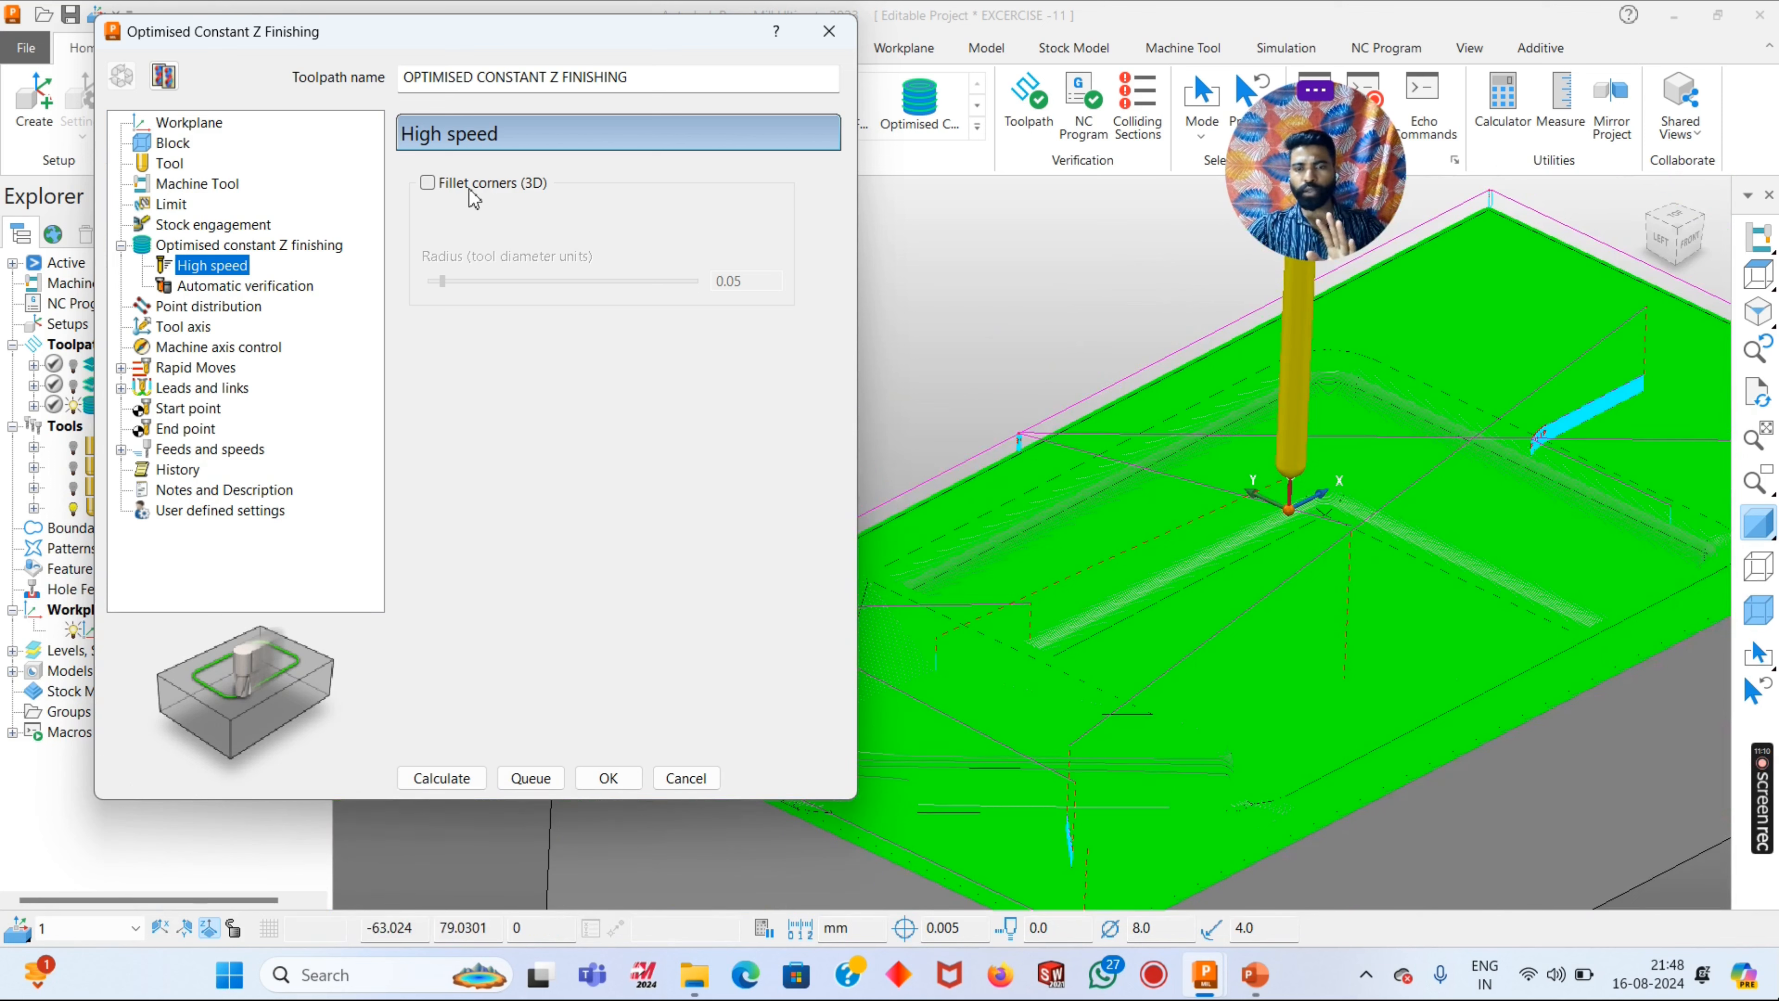
- Recalculate the rapid and plunge heights for a plane safe area in workplane 1
click(197, 327)
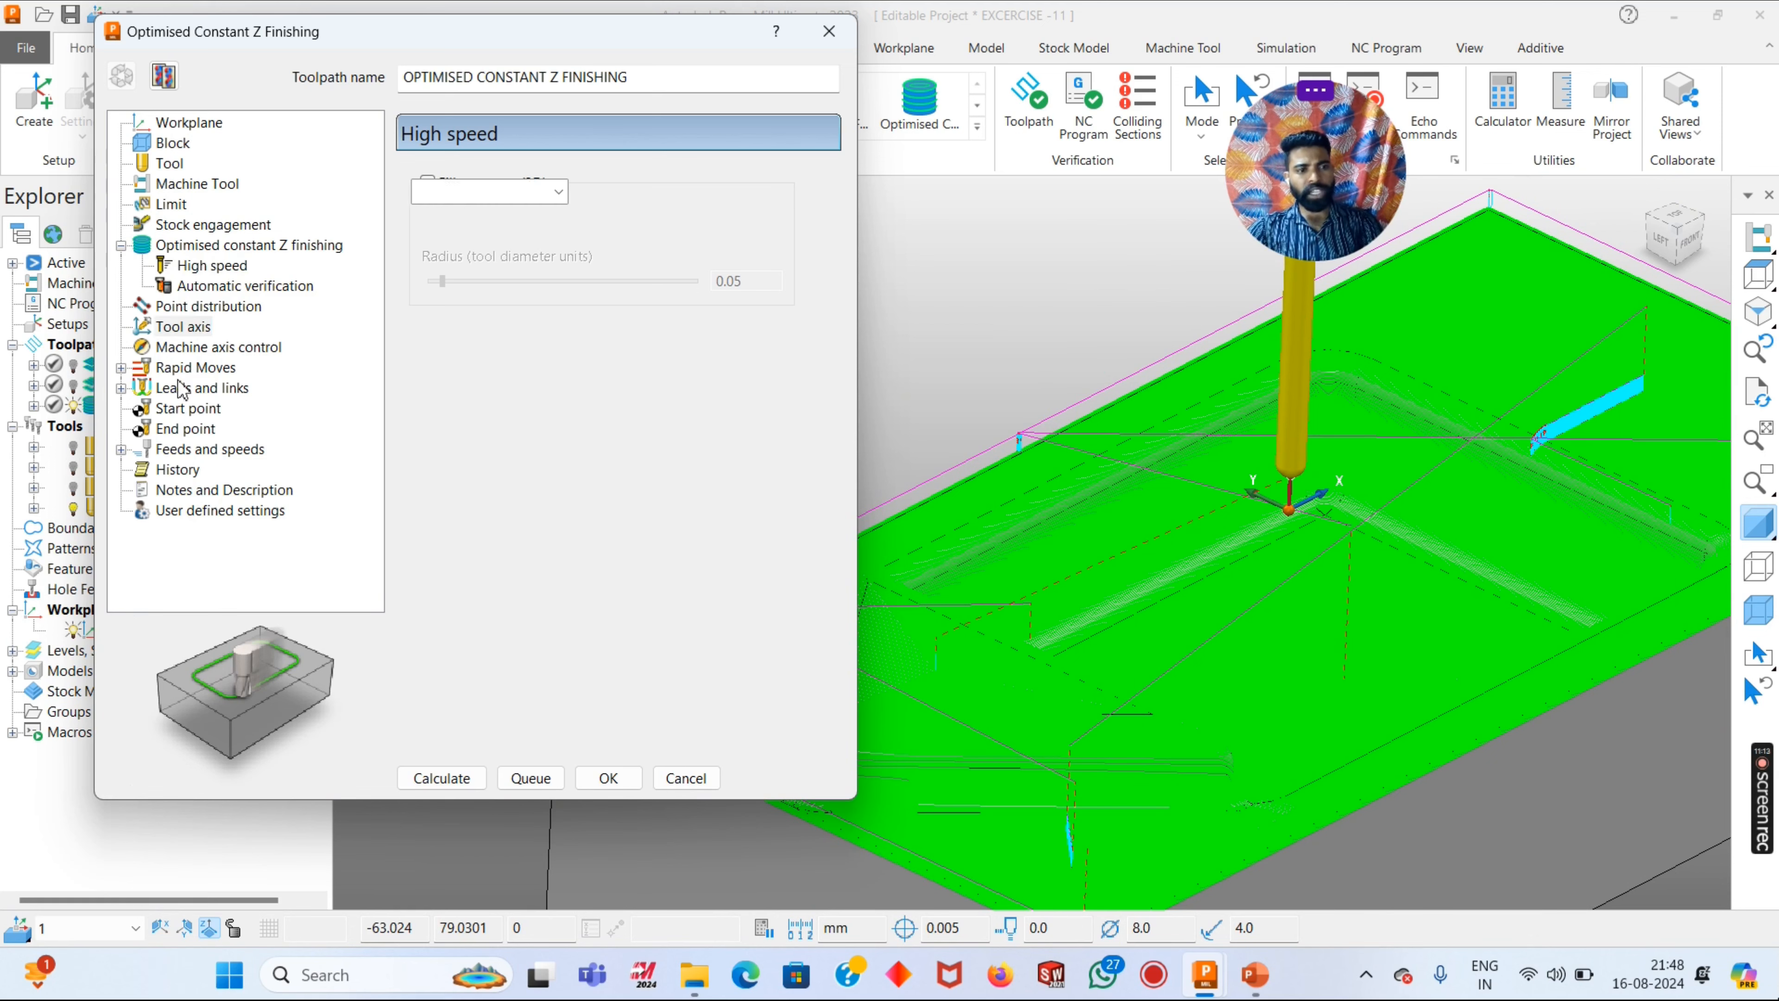
click(186, 367)
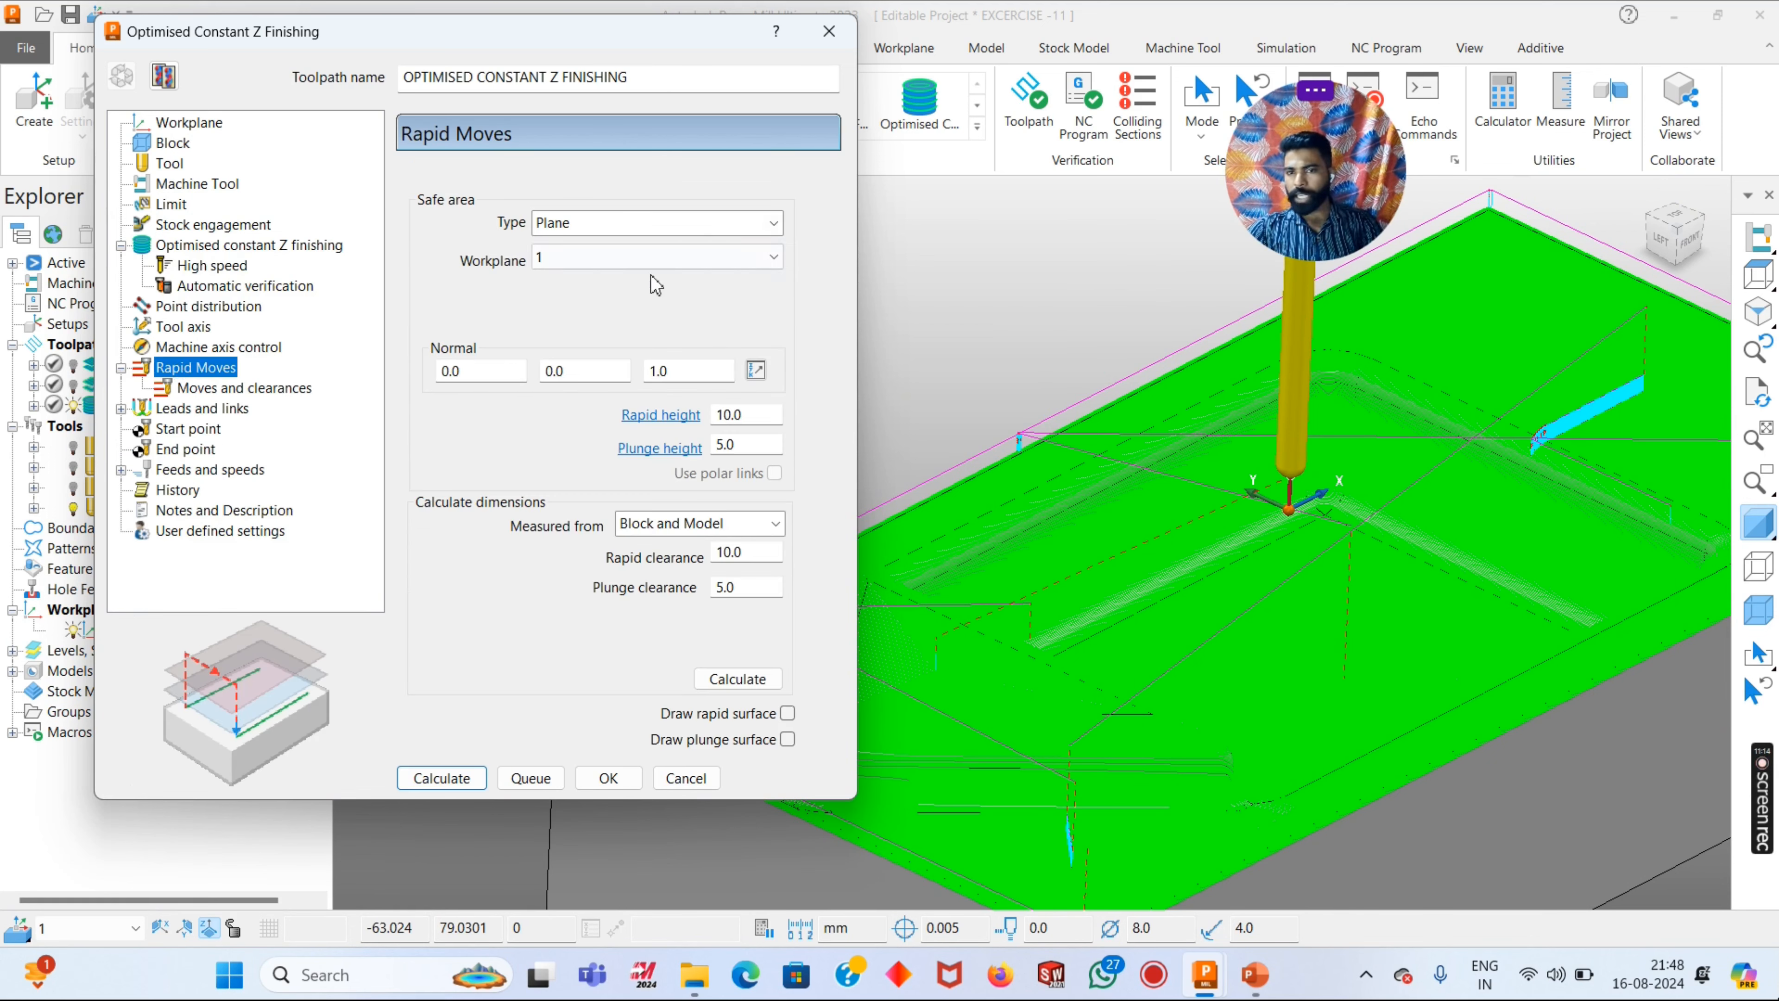
click(620, 261)
click(590, 322)
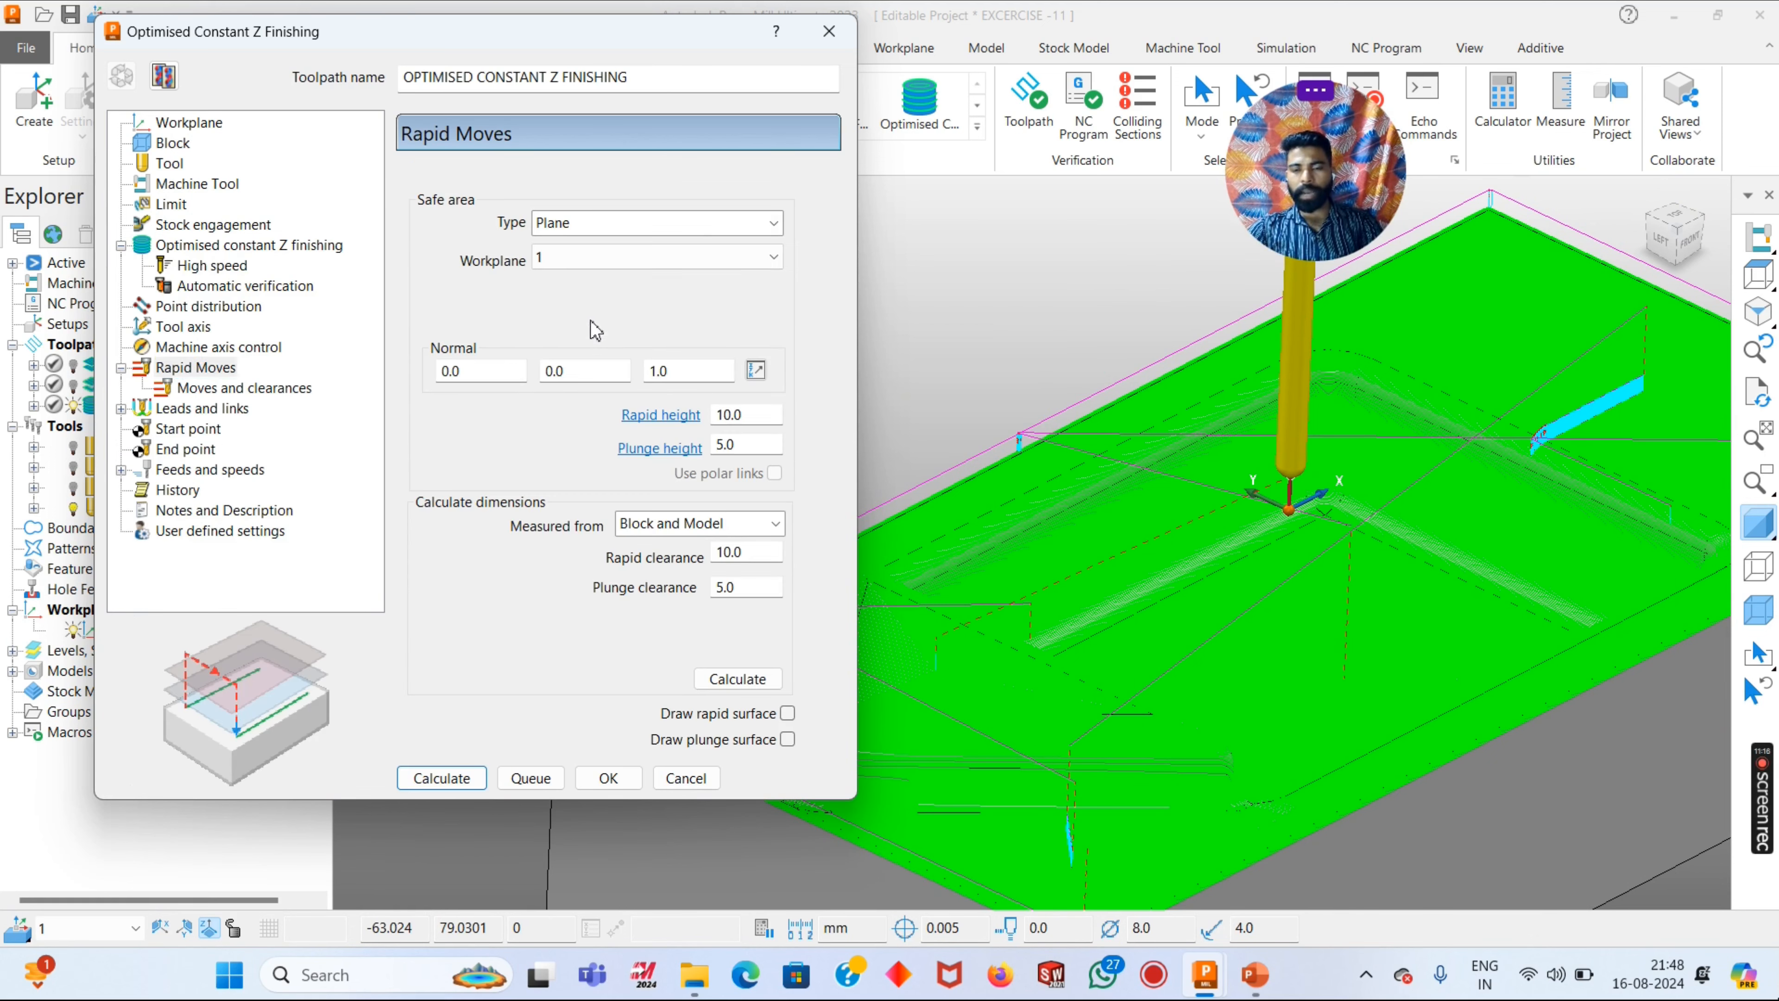
click(737, 678)
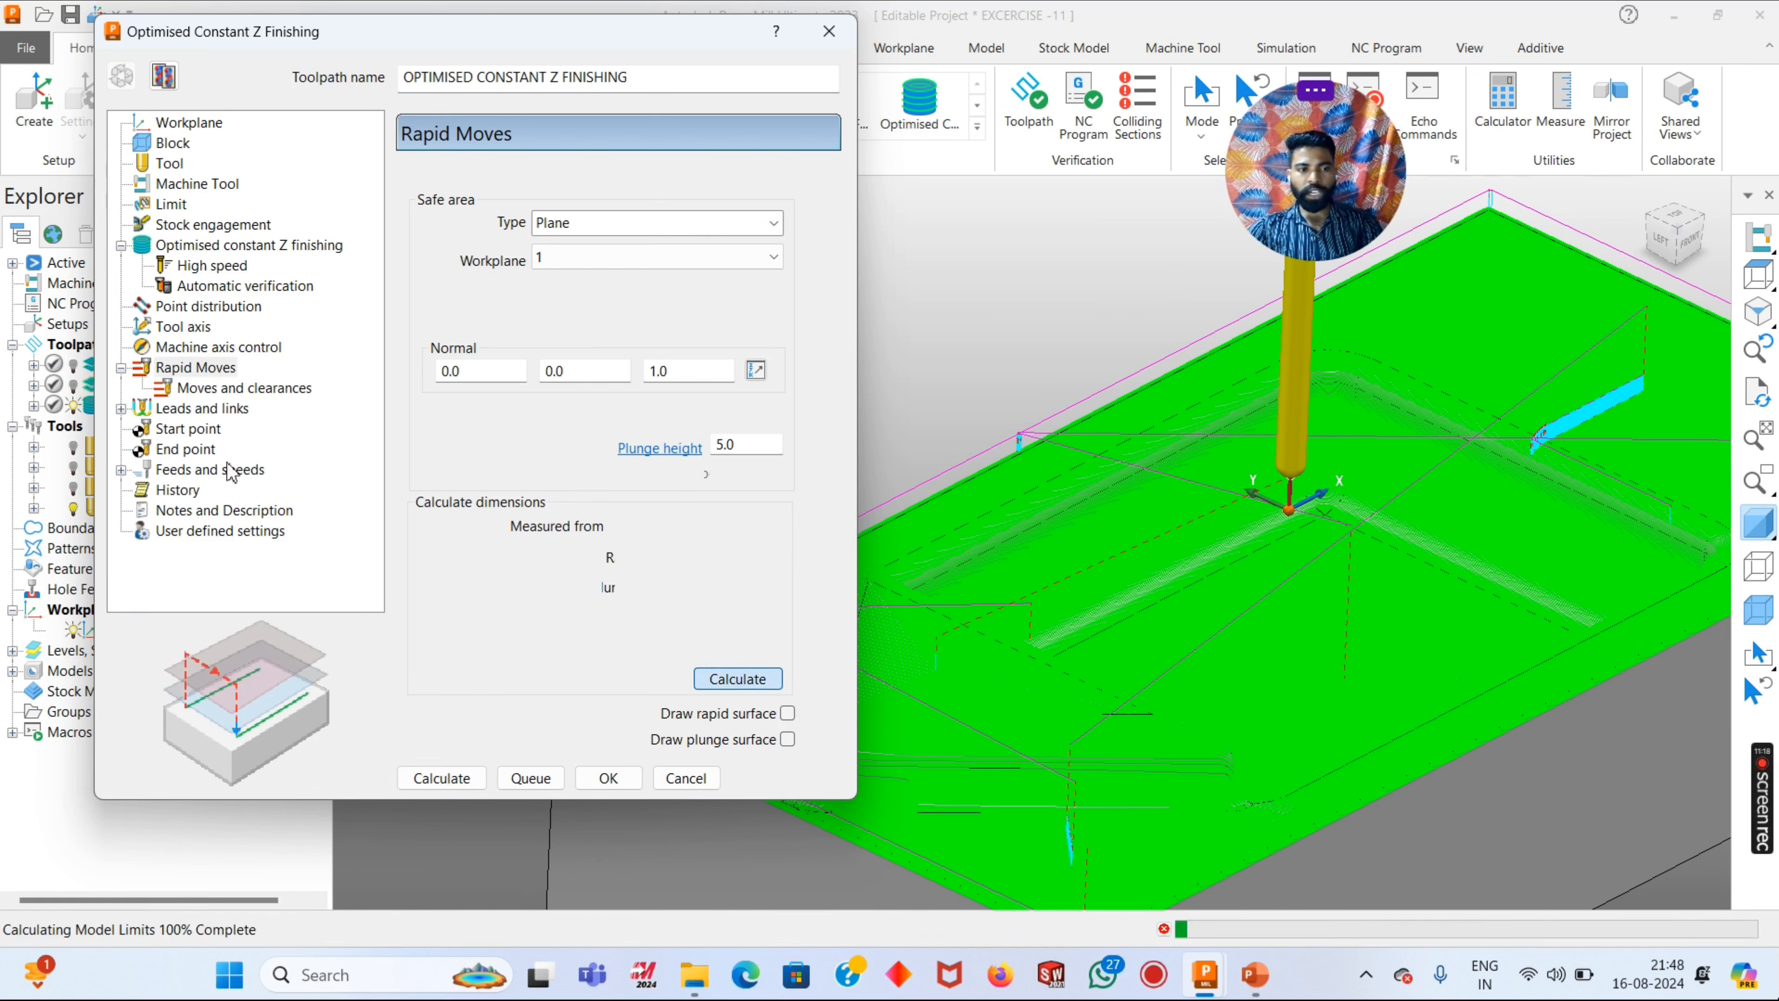
- Review the leads and links summary, the link choices and the lead in settings
click(179, 408)
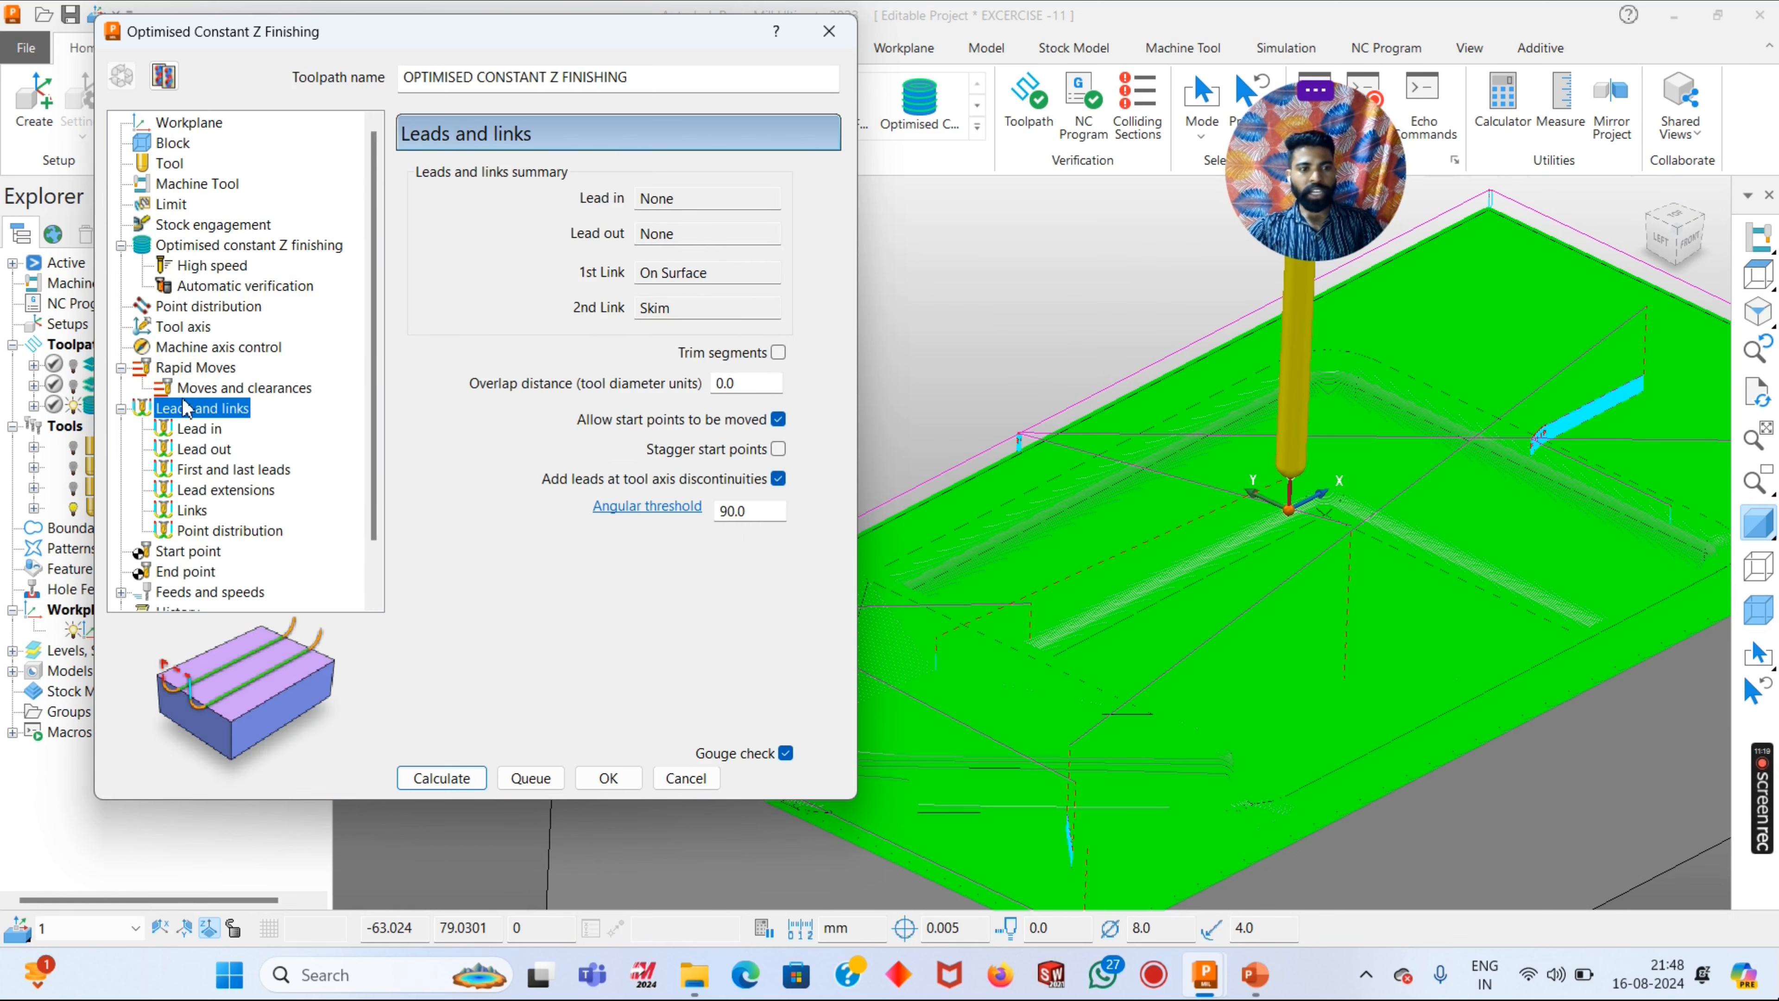
click(190, 510)
scroll(214, 552, down, 1)
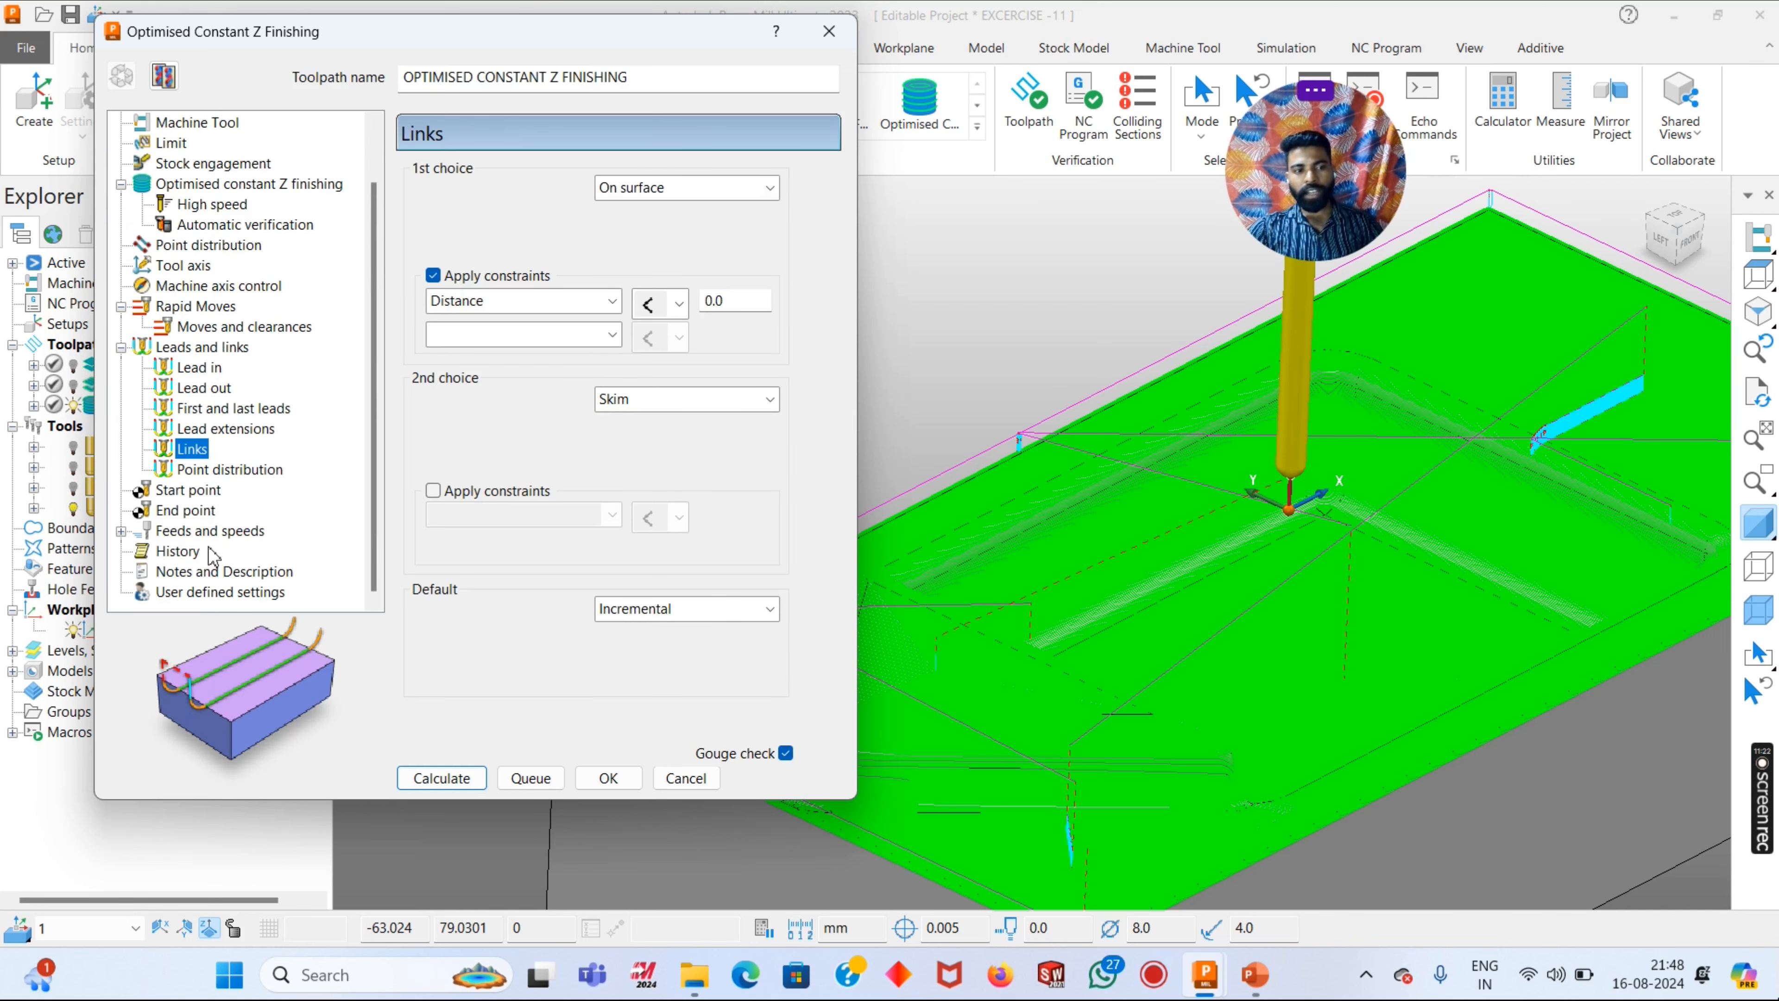
click(199, 369)
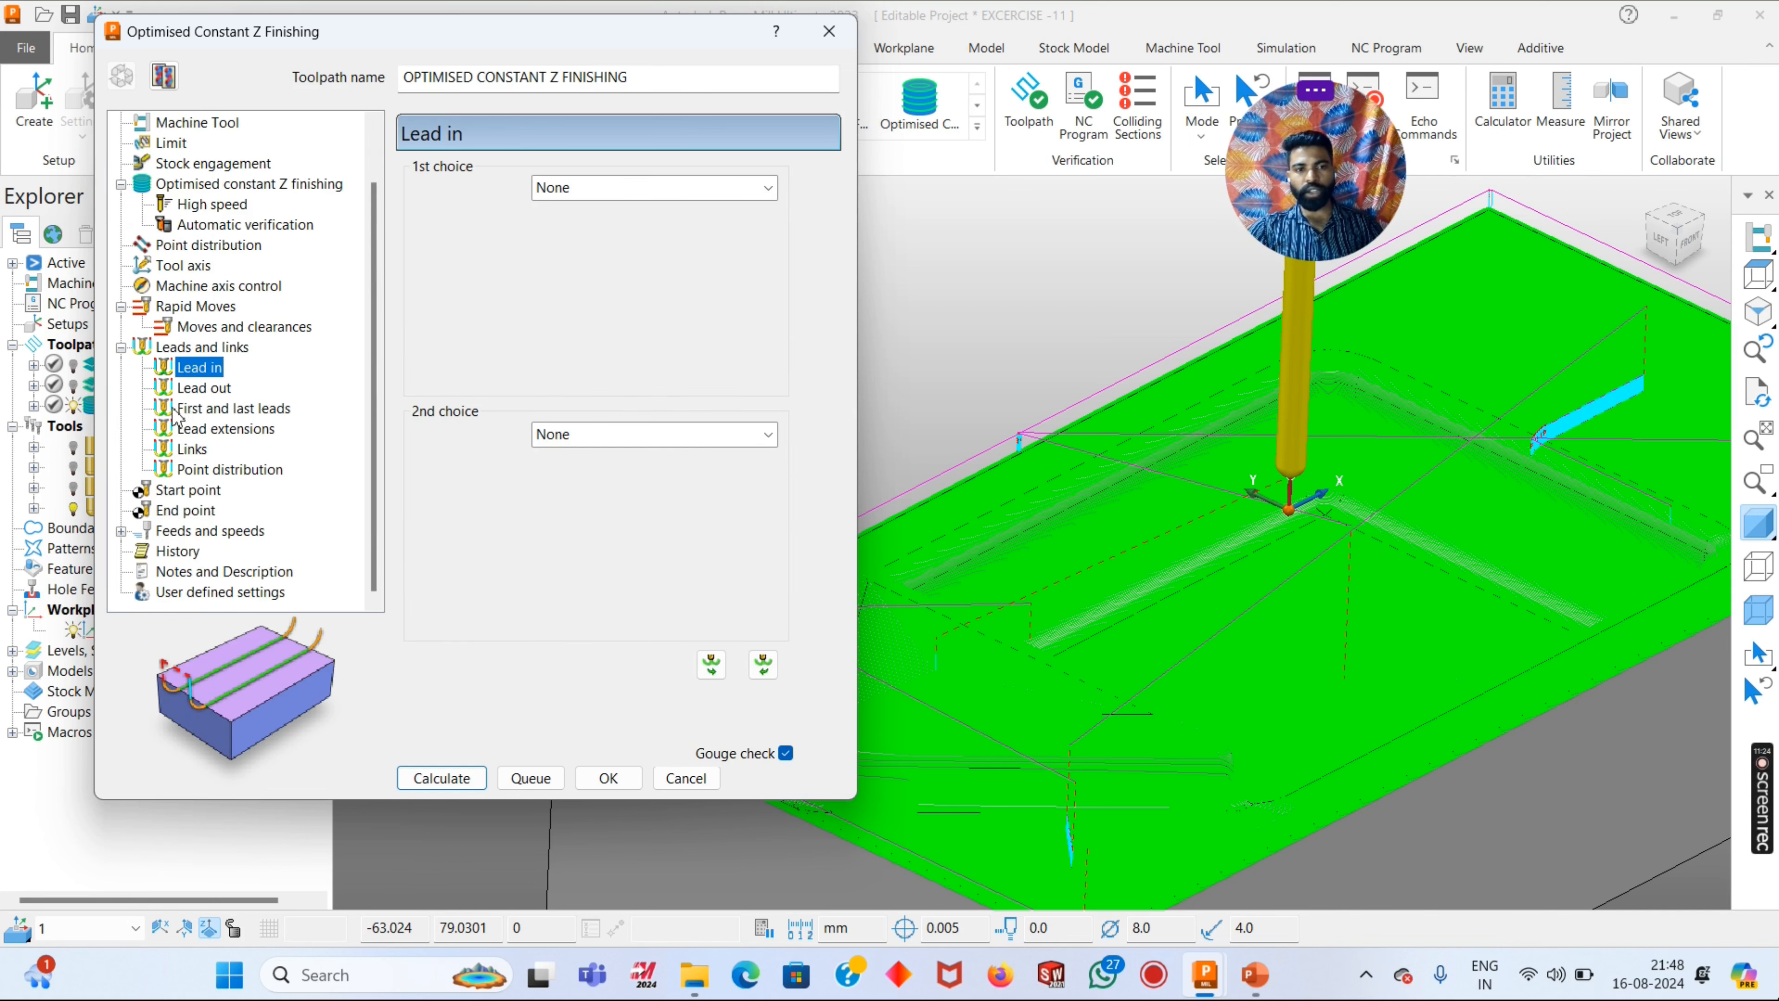
- Check the toolpath's feeds and speeds, and close its settings without recalculating
click(180, 531)
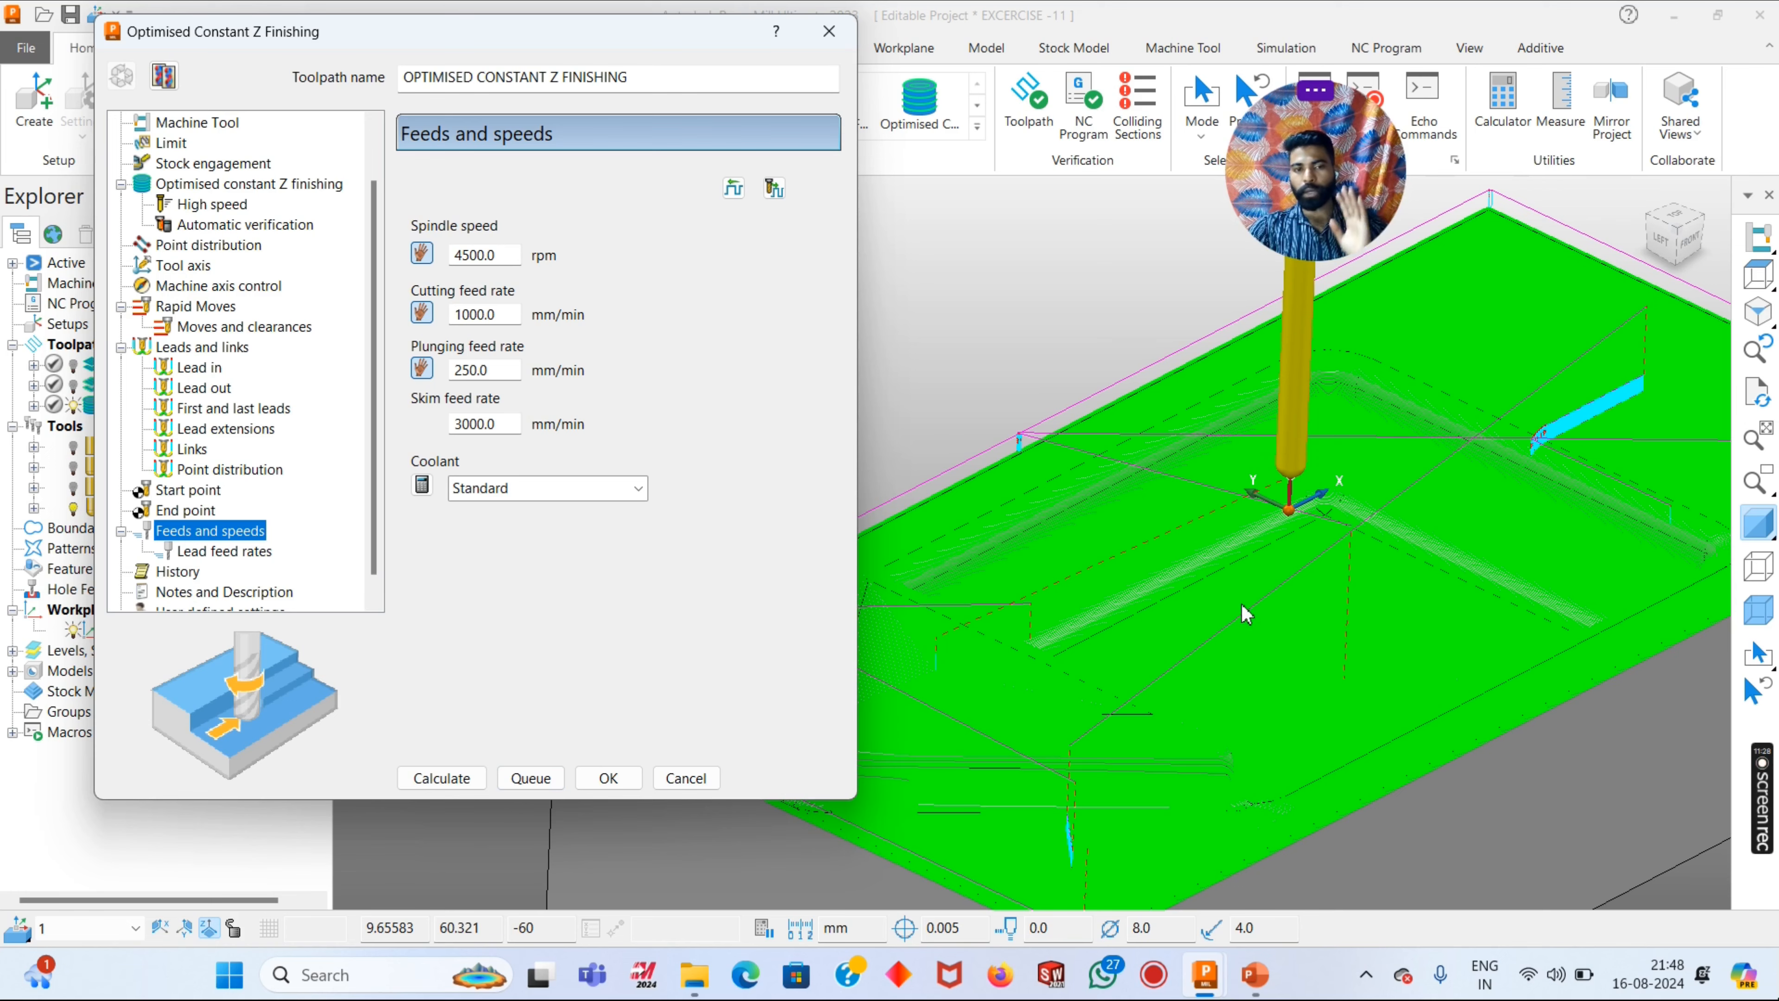
scroll(1244, 615, down, 3)
click(828, 32)
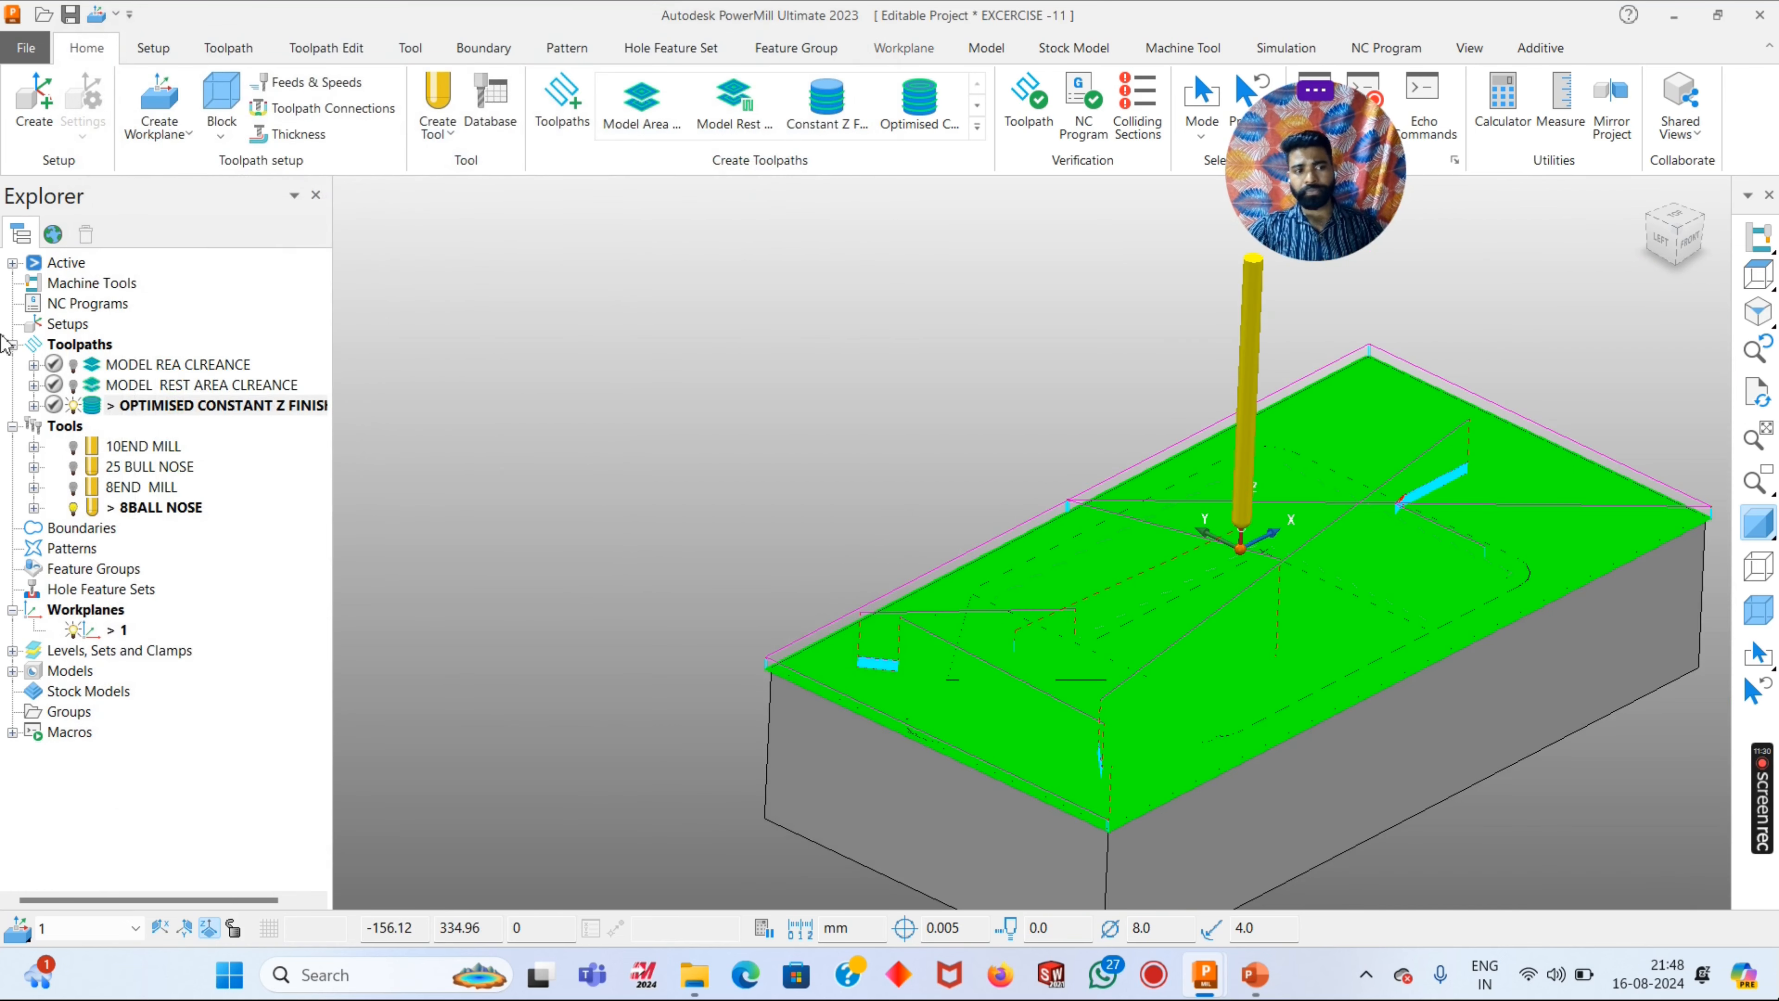
- Hide the OPTIMISED CONSTANT Z FINISHING toolpath and switch to the exercise 11 presentation in PowerPoint
click(73, 404)
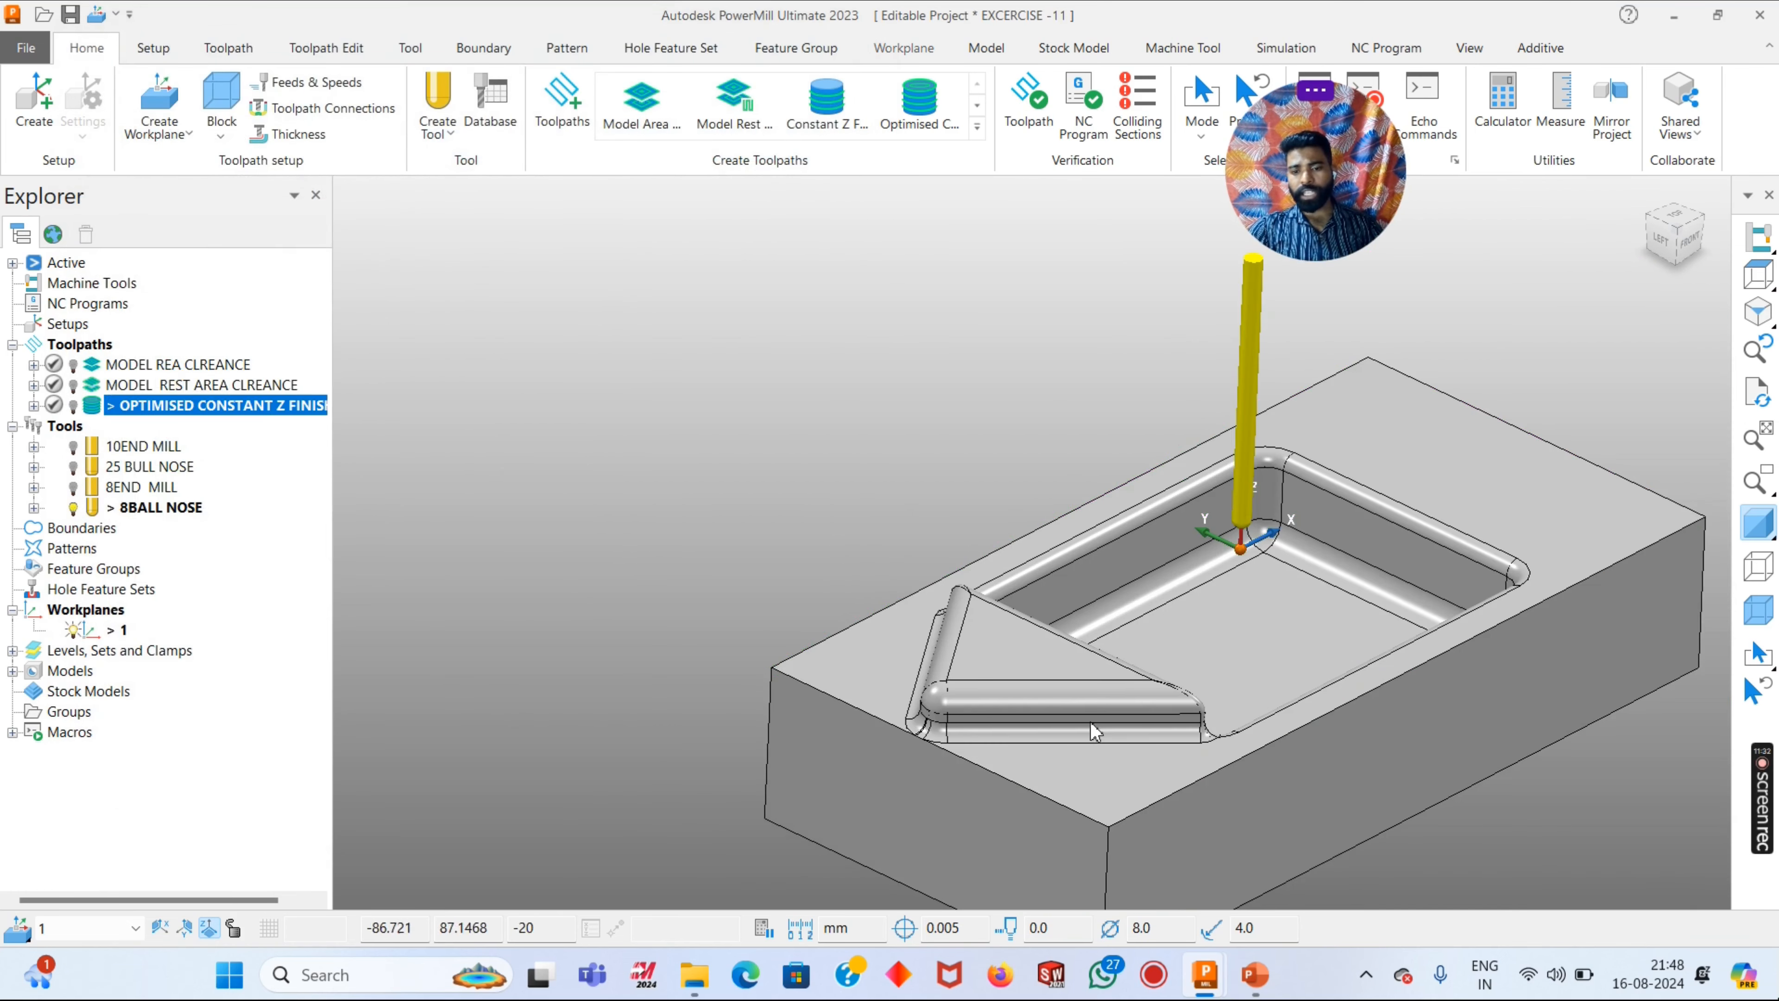
mouse_move(1255, 975)
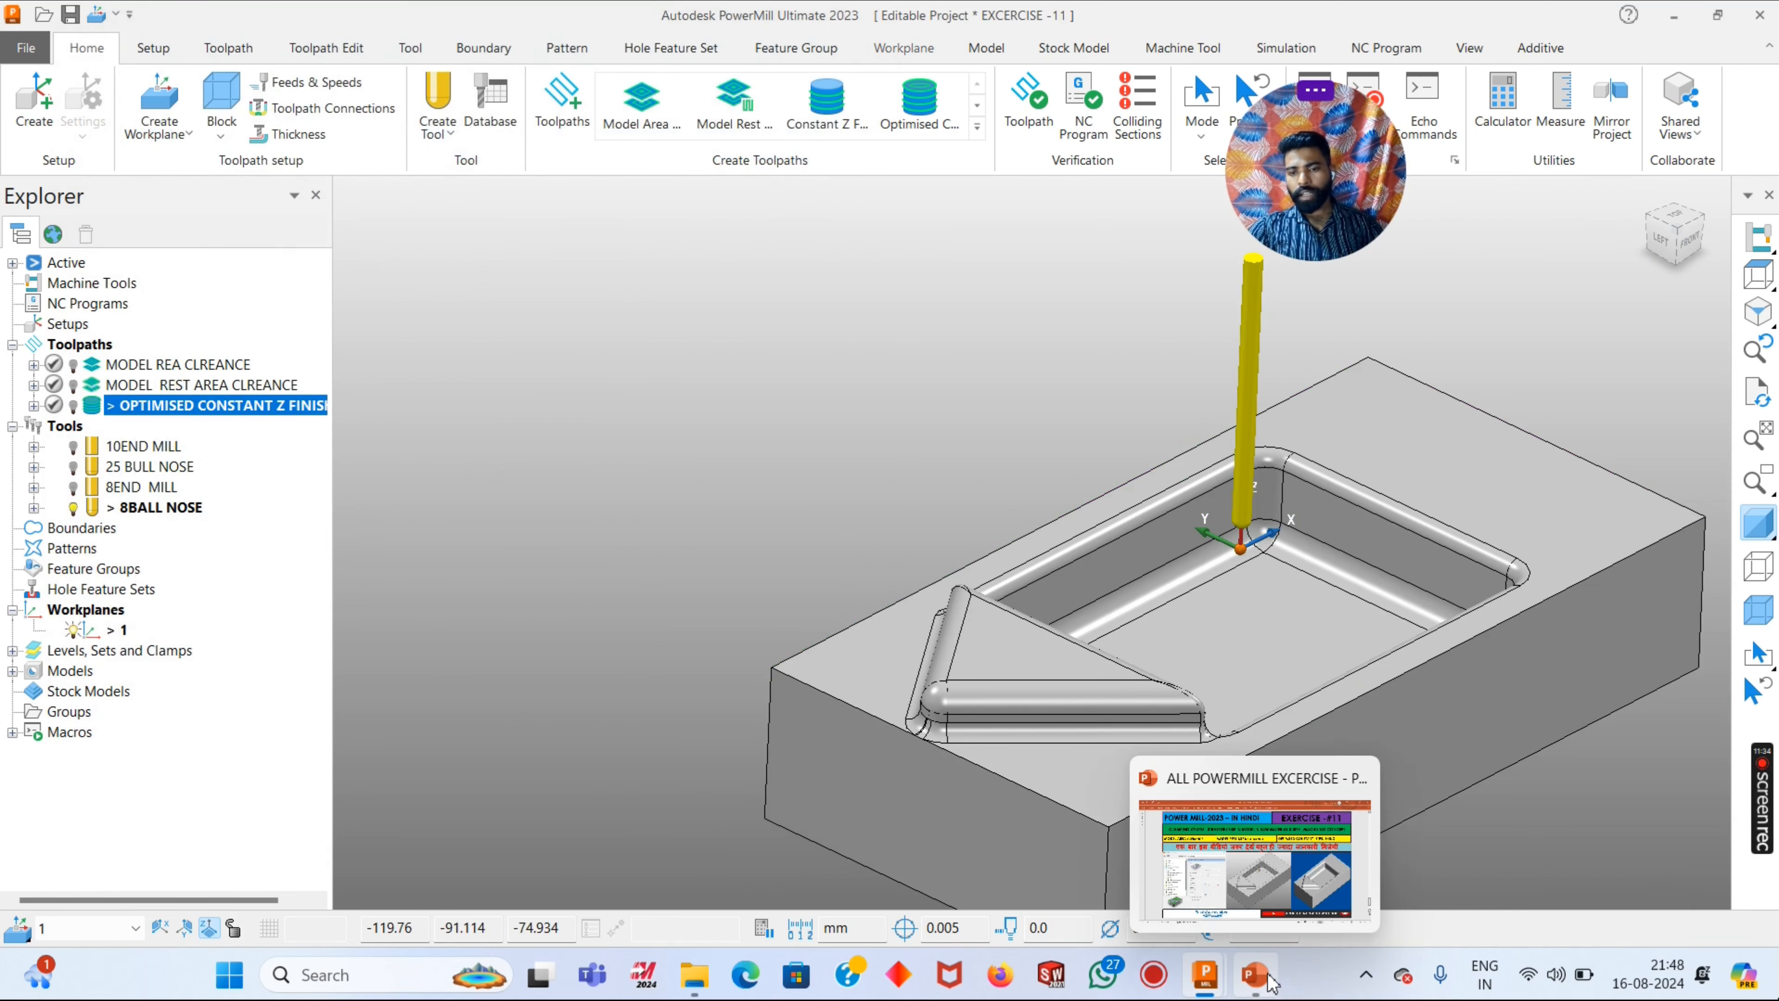
click(1297, 879)
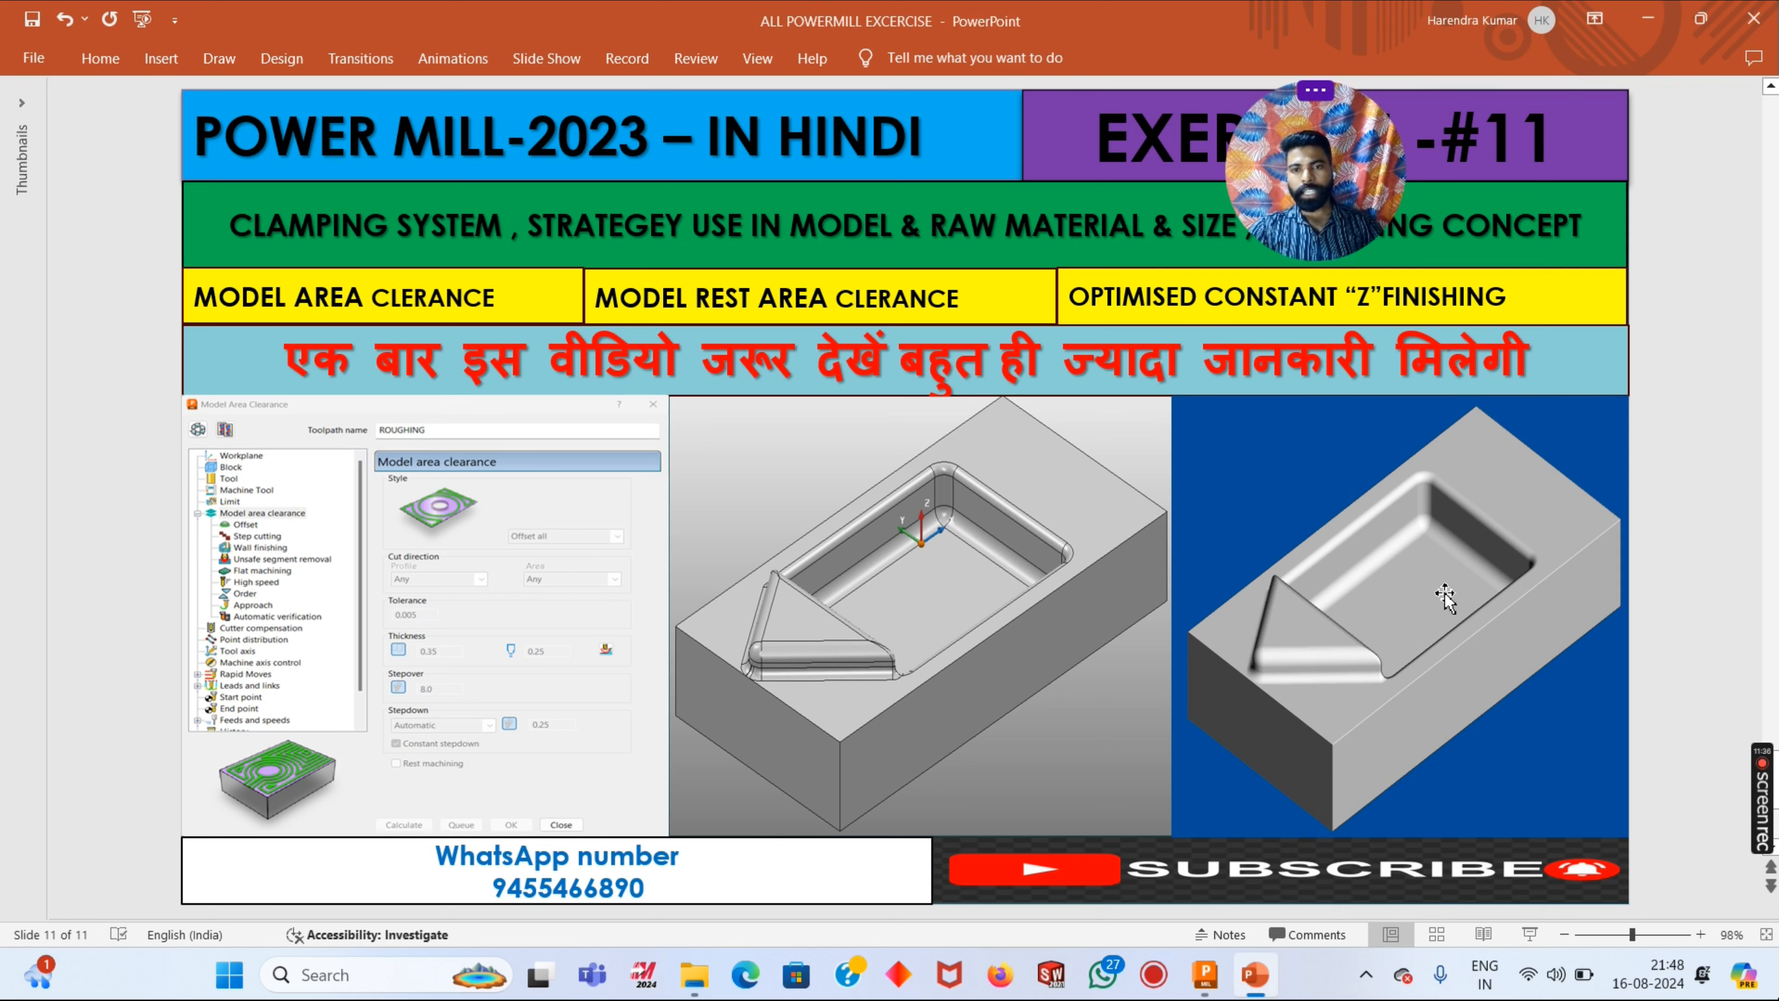